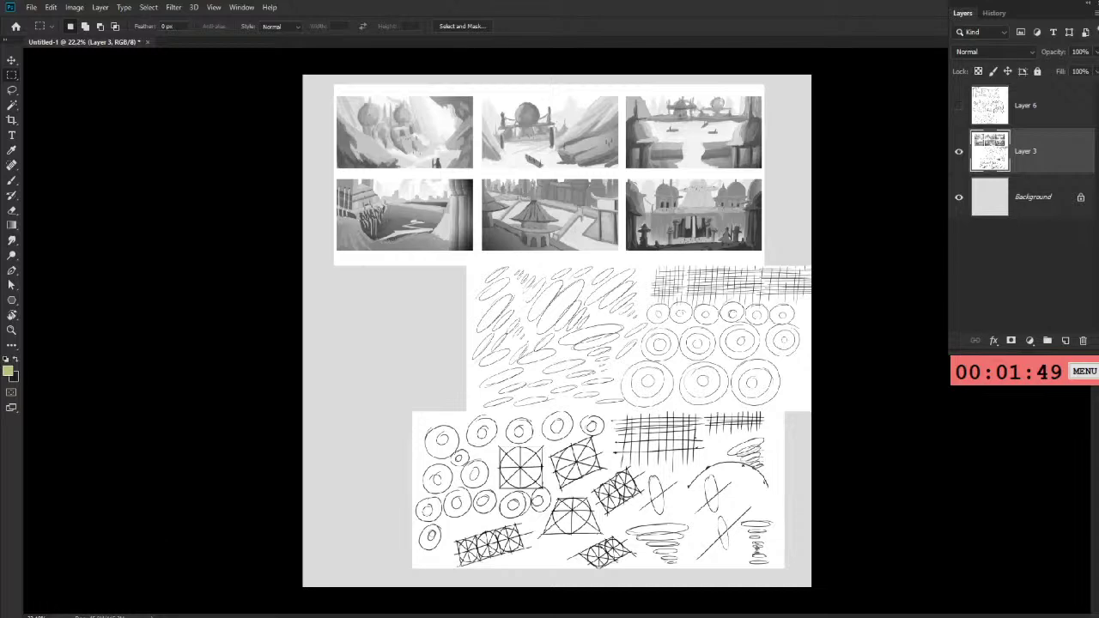
# Step: Examine the six greyscale environment thumbnails above the line exercises on Layer 3
pyautogui.scroll(3, 679, 224)
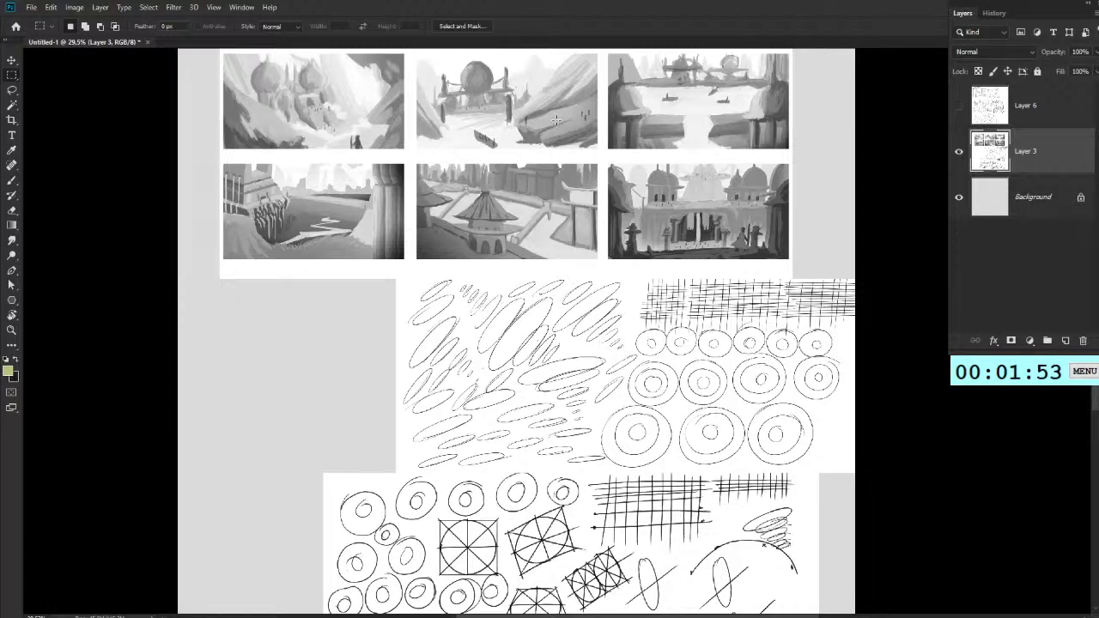
pyautogui.scroll(4, 191, 67)
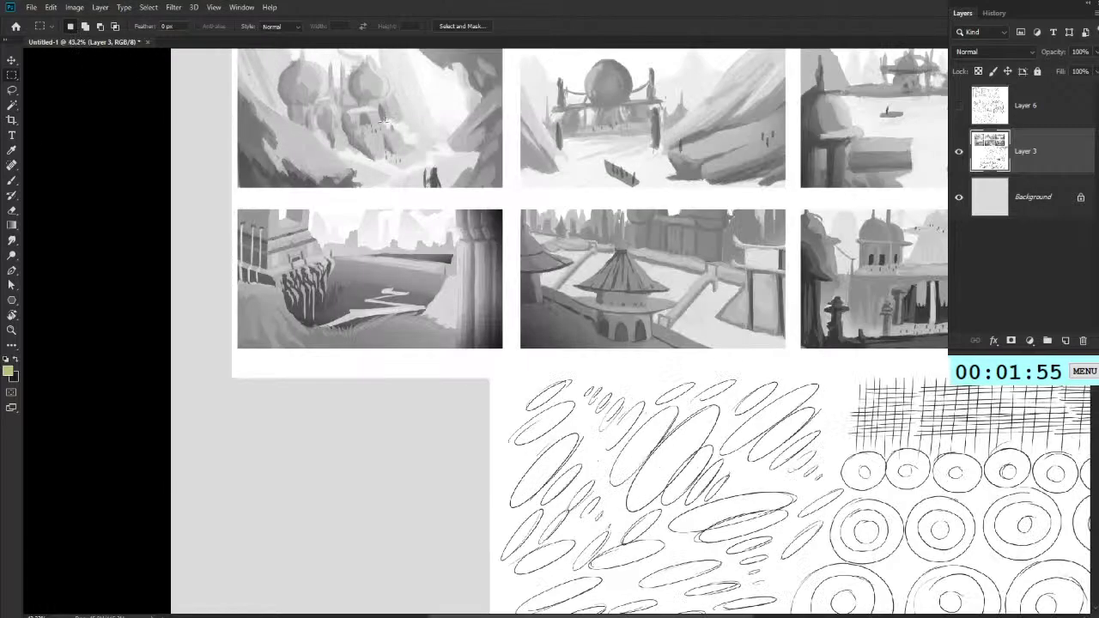
pyautogui.scroll(3, 344, 108)
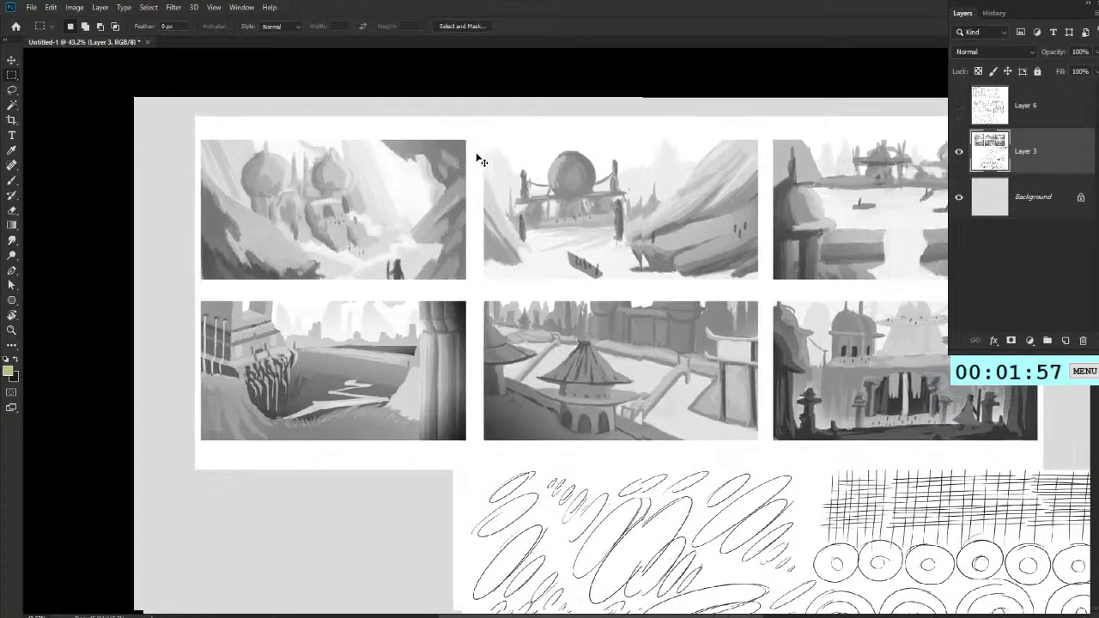
pyautogui.scroll(-2, 478, 160)
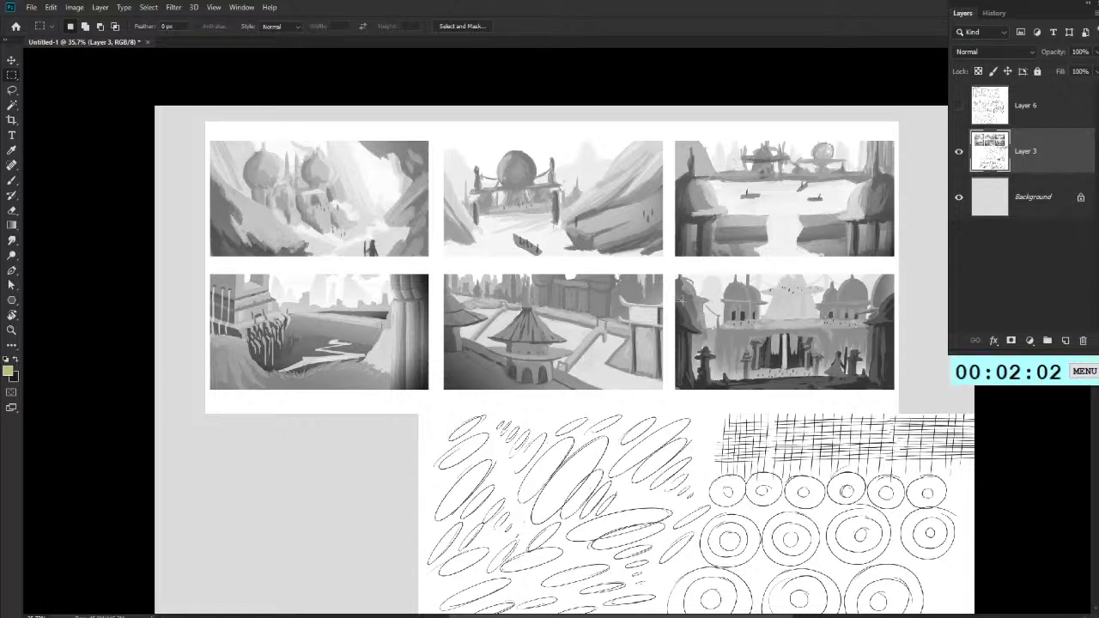
pyautogui.scroll(2, 682, 301)
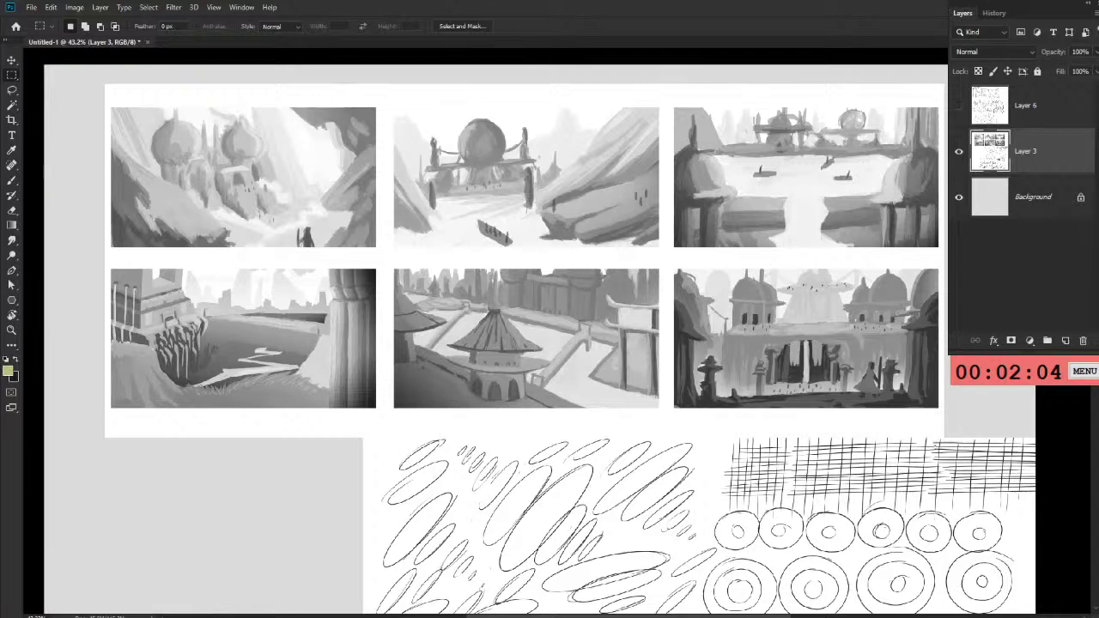
pyautogui.scroll(1, 805, 361)
pyautogui.scroll(-1, 805, 359)
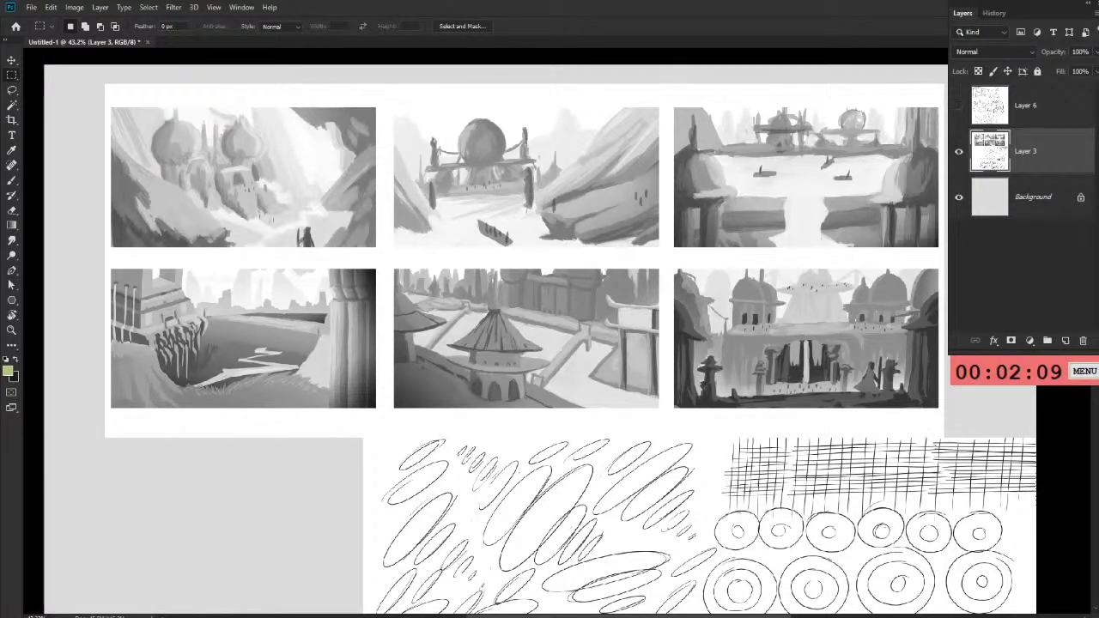
pyautogui.scroll(-1, 778, 395)
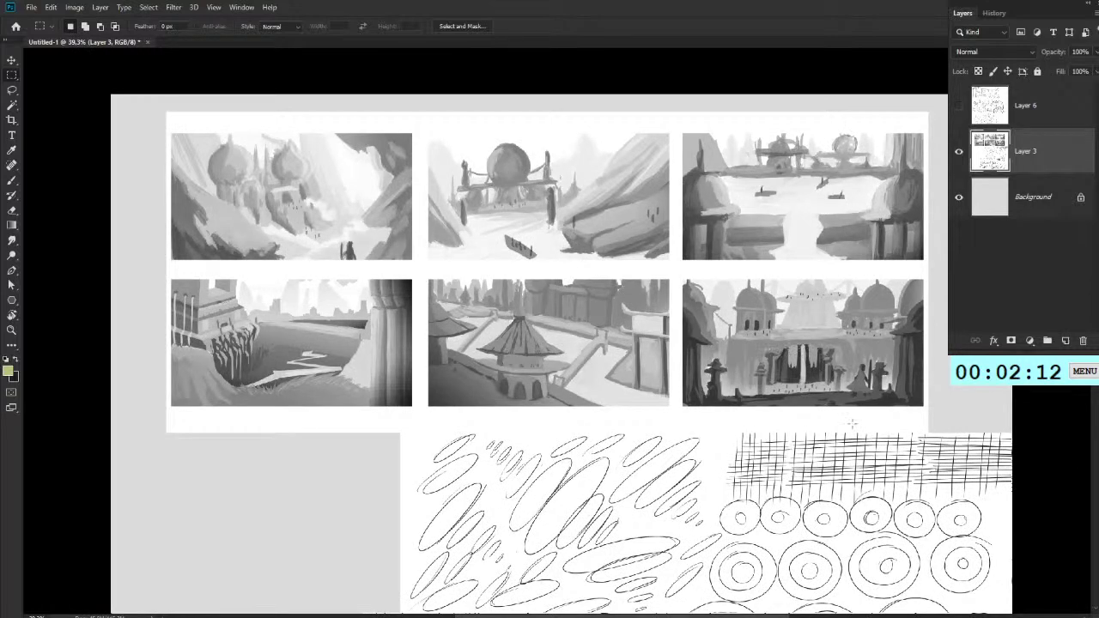
pyautogui.press('b')
pyautogui.scroll(1, 823, 408)
pyautogui.scroll(1, 839, 397)
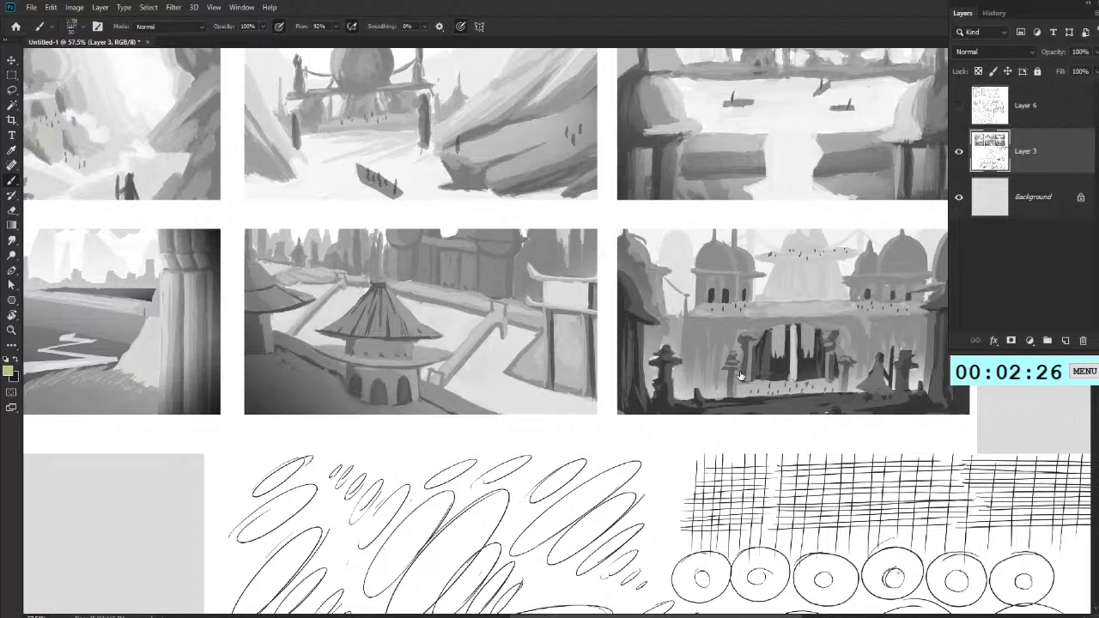
pyautogui.press('[')
pyautogui.press('[')
pyautogui.press('[')
pyautogui.moveTo(644, 402); pyautogui.dragTo(862, 397)
pyautogui.hotkey('ctrl', 'z')
pyautogui.click(997, 288)
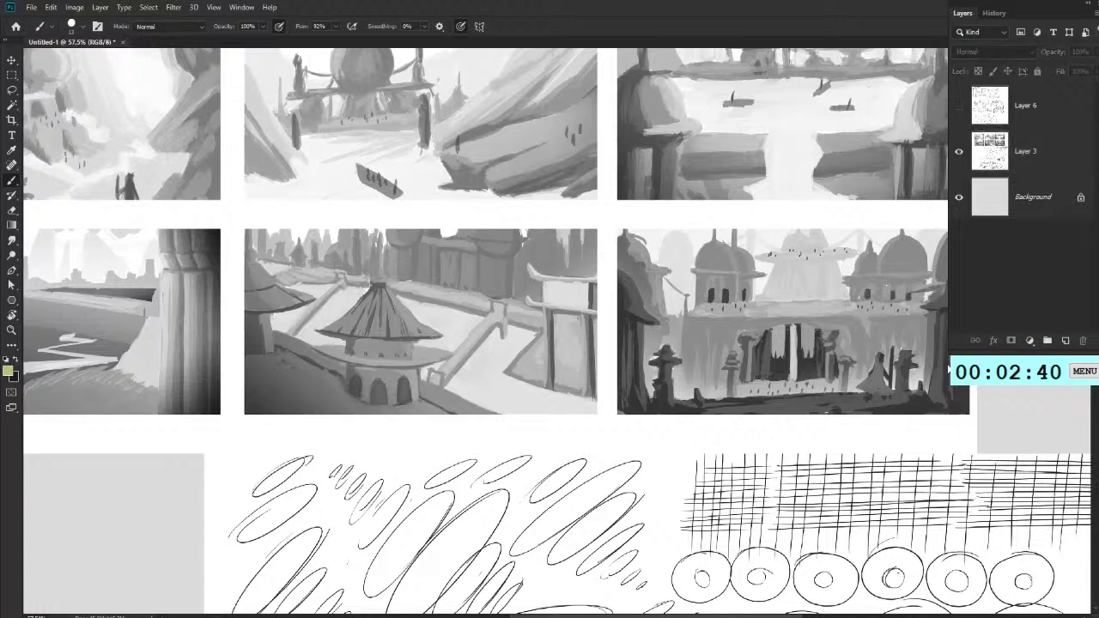
pyautogui.moveTo(483, 349); pyautogui.dragTo(594, 433)
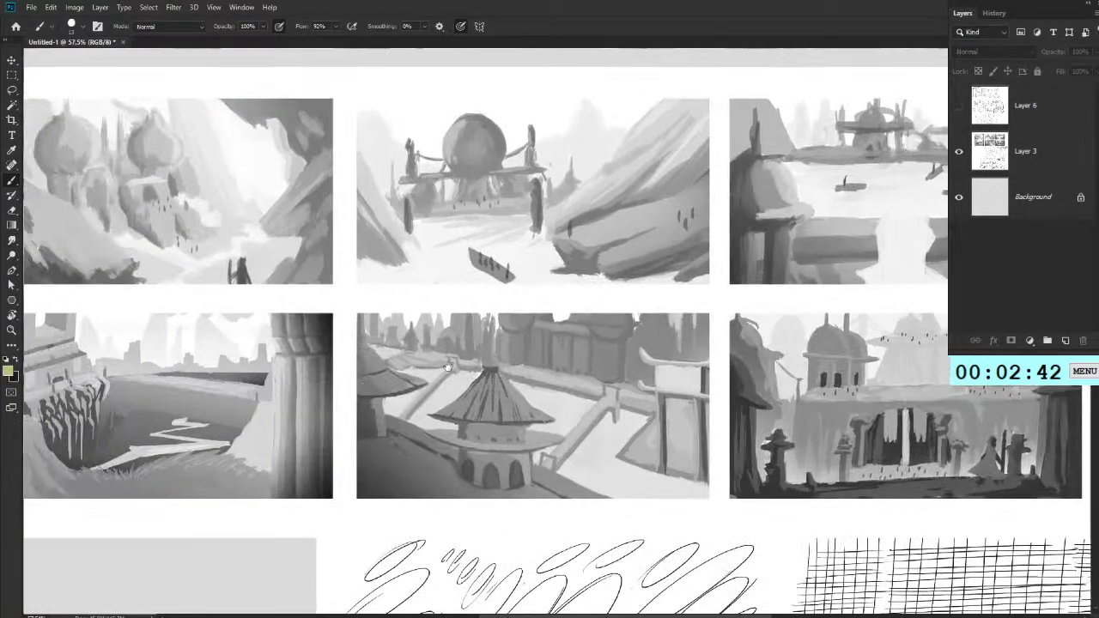
pyautogui.moveTo(443, 325); pyautogui.dragTo(456, 154)
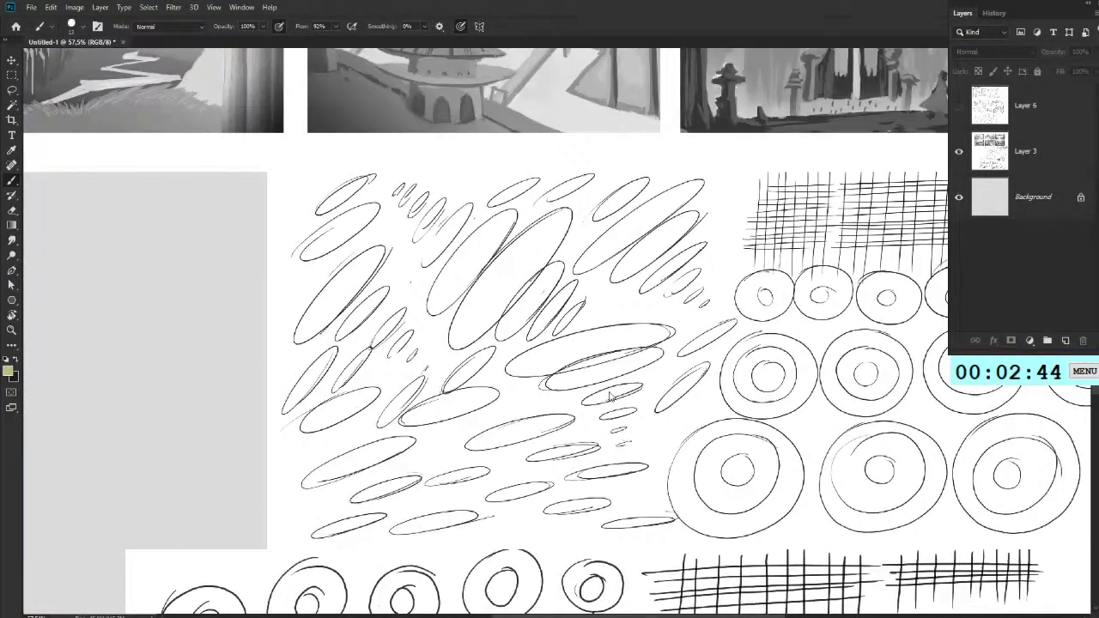
pyautogui.click(1039, 152)
pyautogui.moveTo(513, 431); pyautogui.dragTo(632, 289)
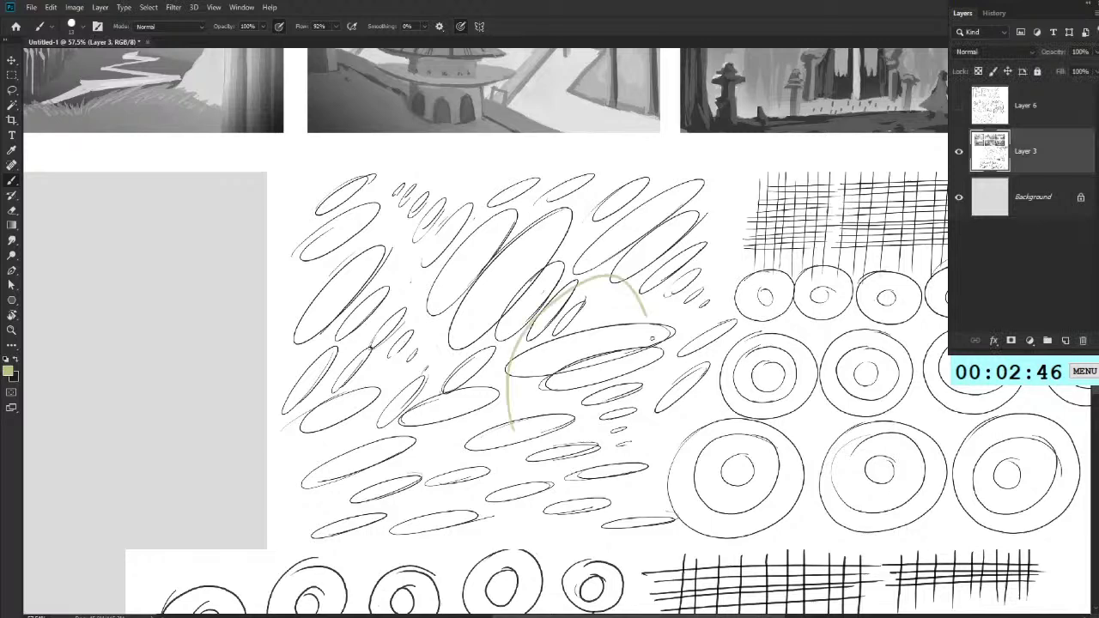
pyautogui.hotkey('ctrl', 'z')
# Step: Examine the freehand ellipse, circle, grid and perspective exercises beneath the thumbnails on Layer 3
pyautogui.scroll(-3, 554, 256)
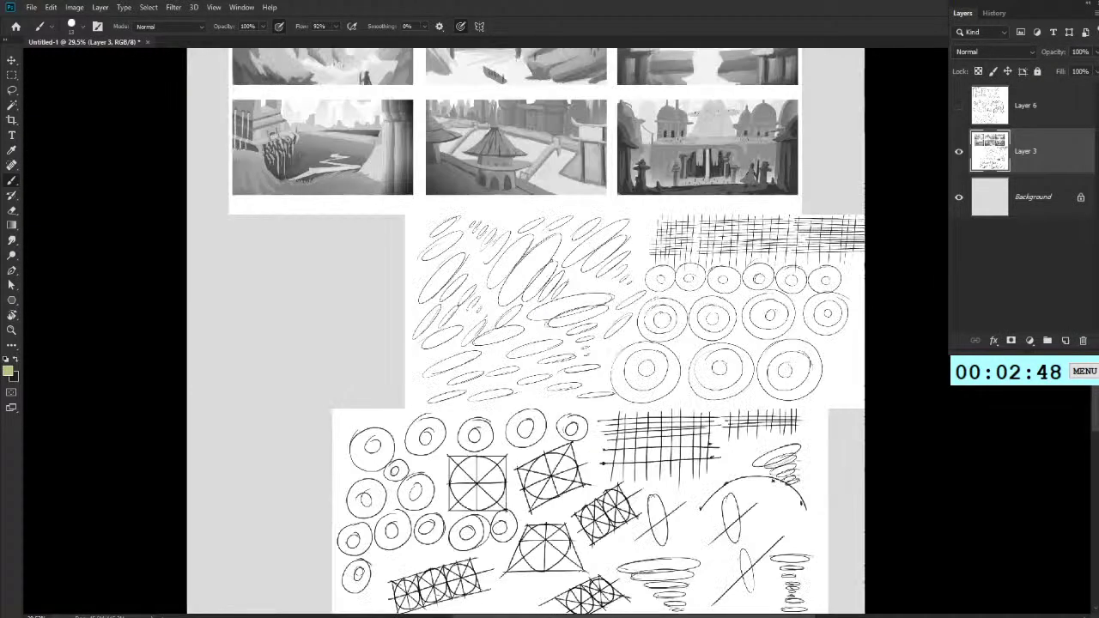
pyautogui.moveTo(602, 432); pyautogui.dragTo(587, 300)
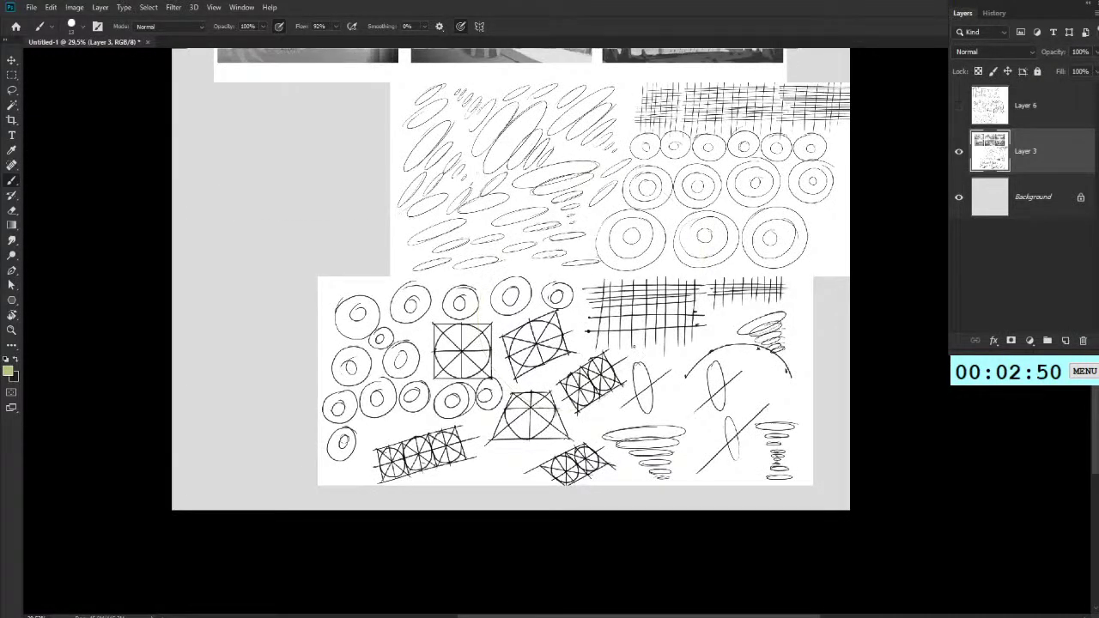
pyautogui.moveTo(444, 128); pyautogui.dragTo(560, 333)
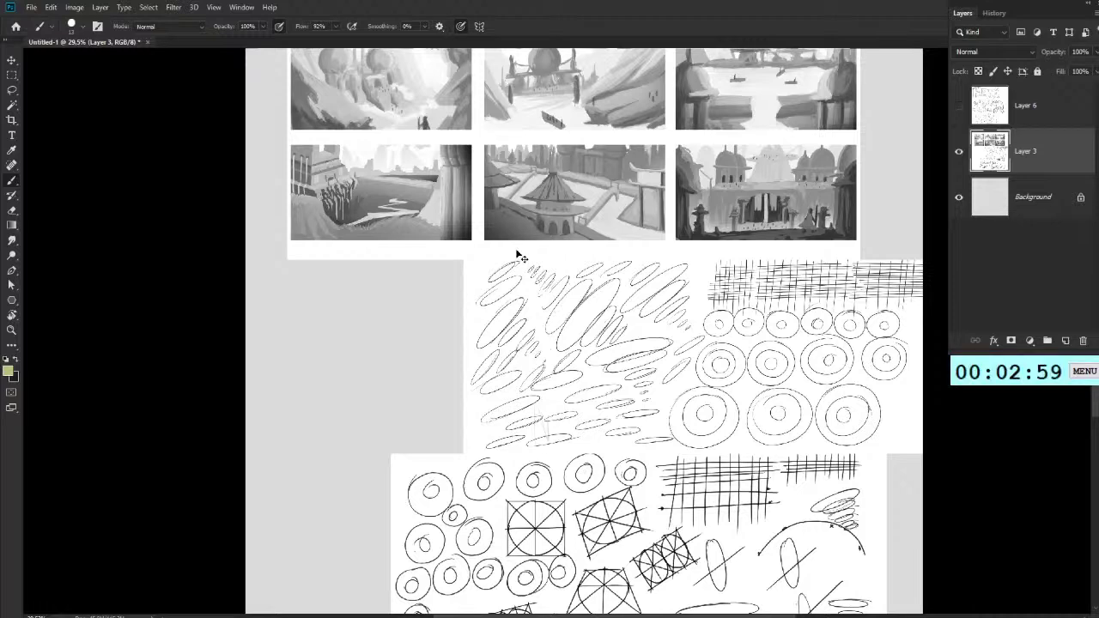
pyautogui.scroll(-3, 514, 411)
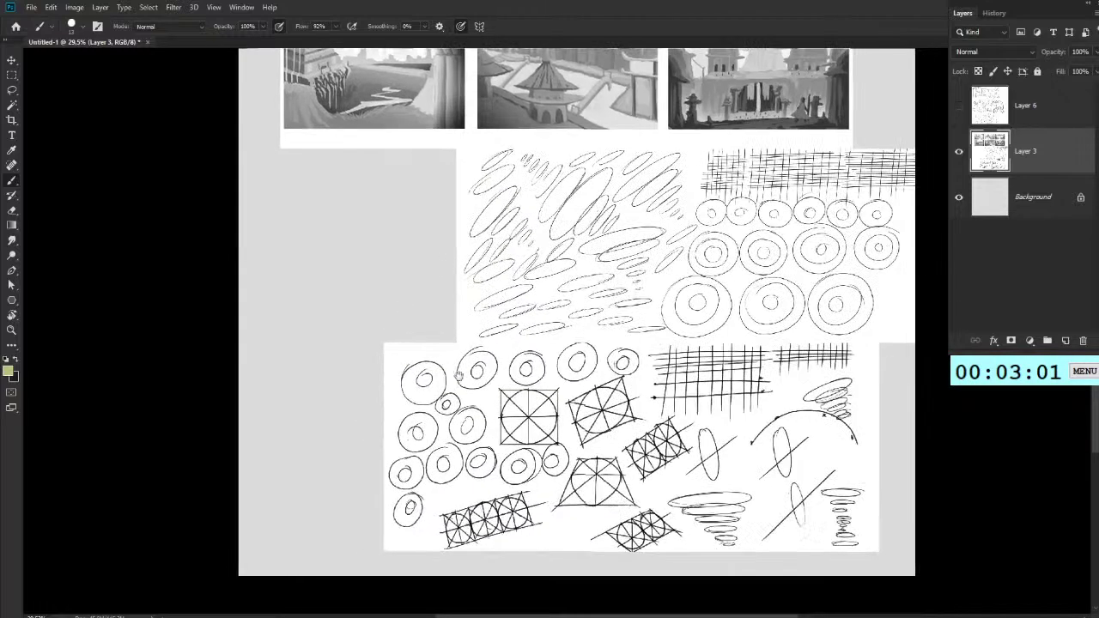
pyautogui.hotkey('ctrl', 'z')
pyautogui.moveTo(401, 395)
pyautogui.mouseDown()
pyautogui.moveTo(542, 447)
pyautogui.moveTo(443, 461)
pyautogui.mouseUp()
pyautogui.hotkey('ctrl', 'z')
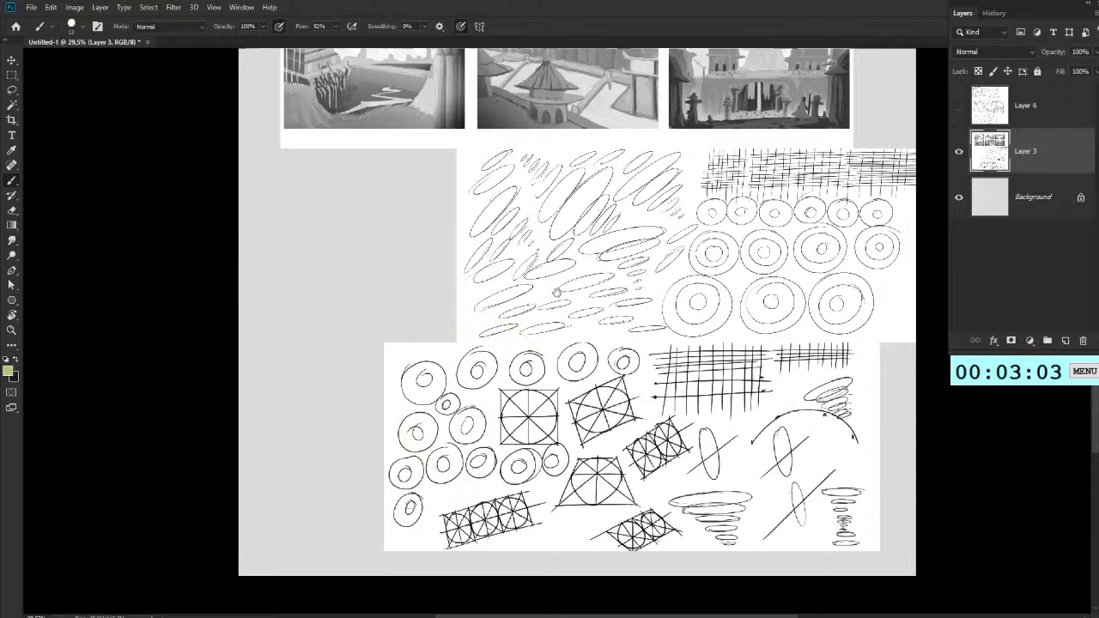
pyautogui.moveTo(555, 301); pyautogui.dragTo(475, 333)
pyautogui.moveTo(570, 397); pyautogui.dragTo(636, 396)
# Step: Hide Layer 3, review the drawing exercises on Layer 6, and hide Layer 6 as well
pyautogui.click(959, 151)
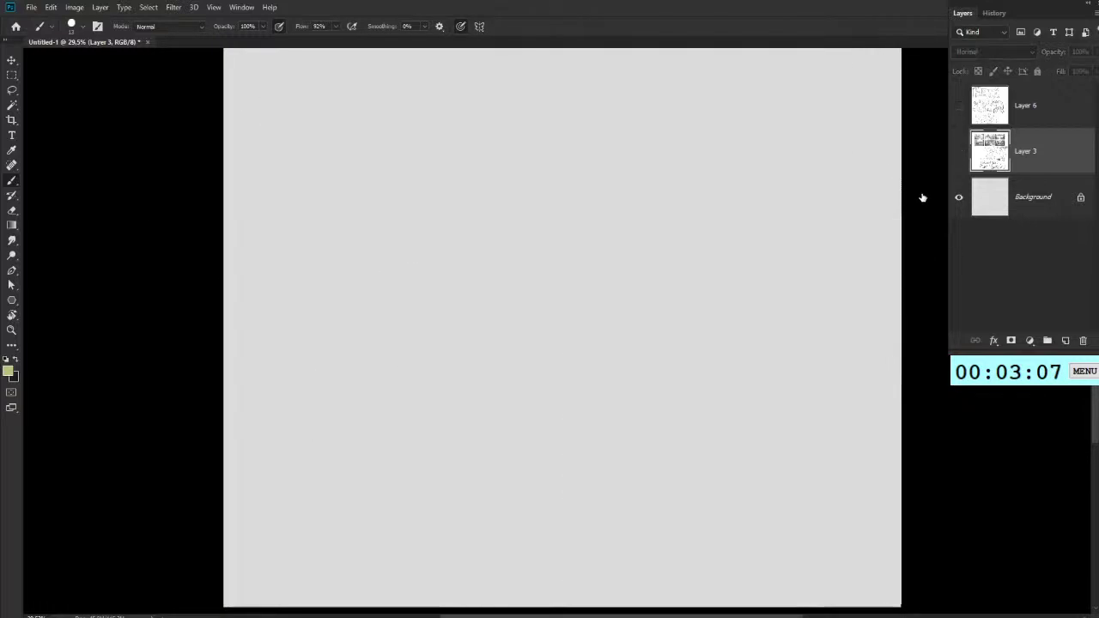
pyautogui.click(959, 105)
pyautogui.click(1027, 106)
pyautogui.moveTo(634, 304); pyautogui.dragTo(668, 439)
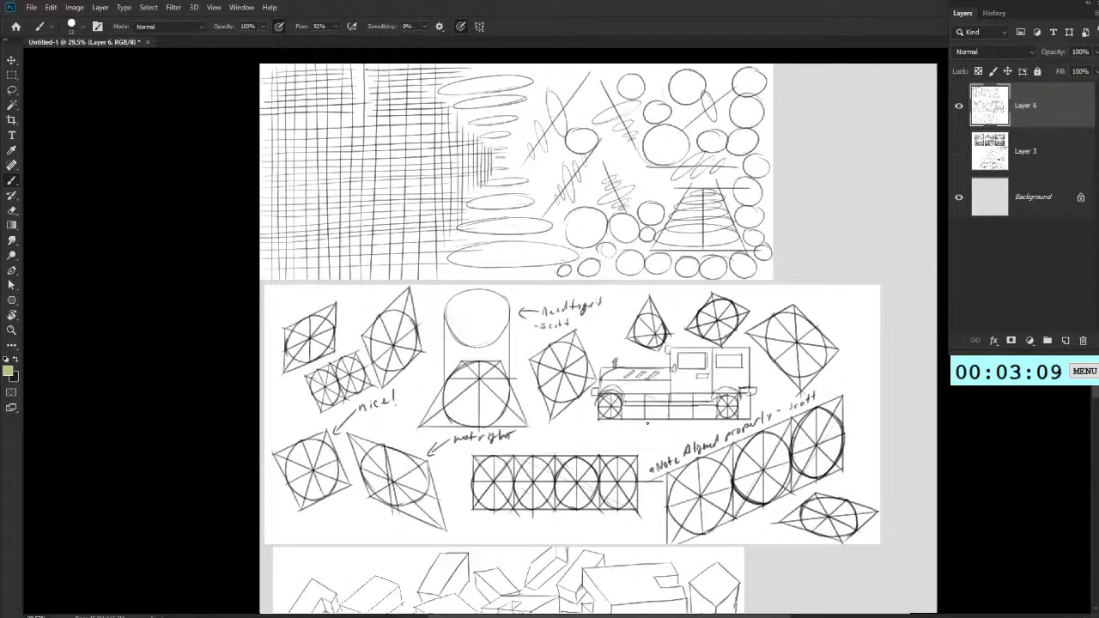
pyautogui.moveTo(641, 281); pyautogui.dragTo(667, 284)
pyautogui.click(959, 106)
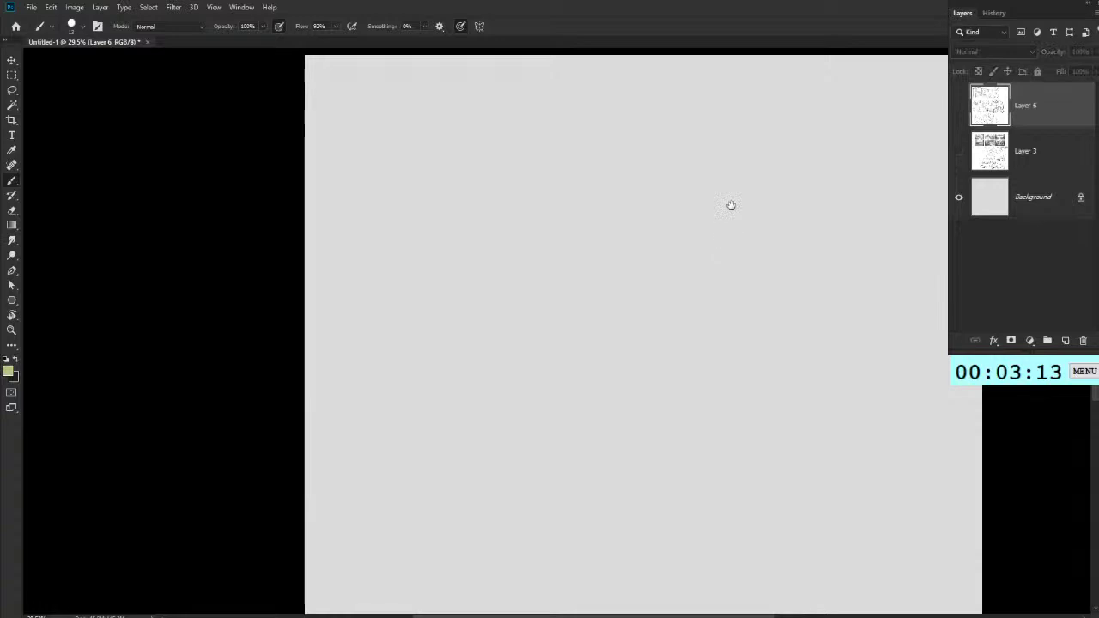
pyautogui.moveTo(720, 215); pyautogui.dragTo(720, 277)
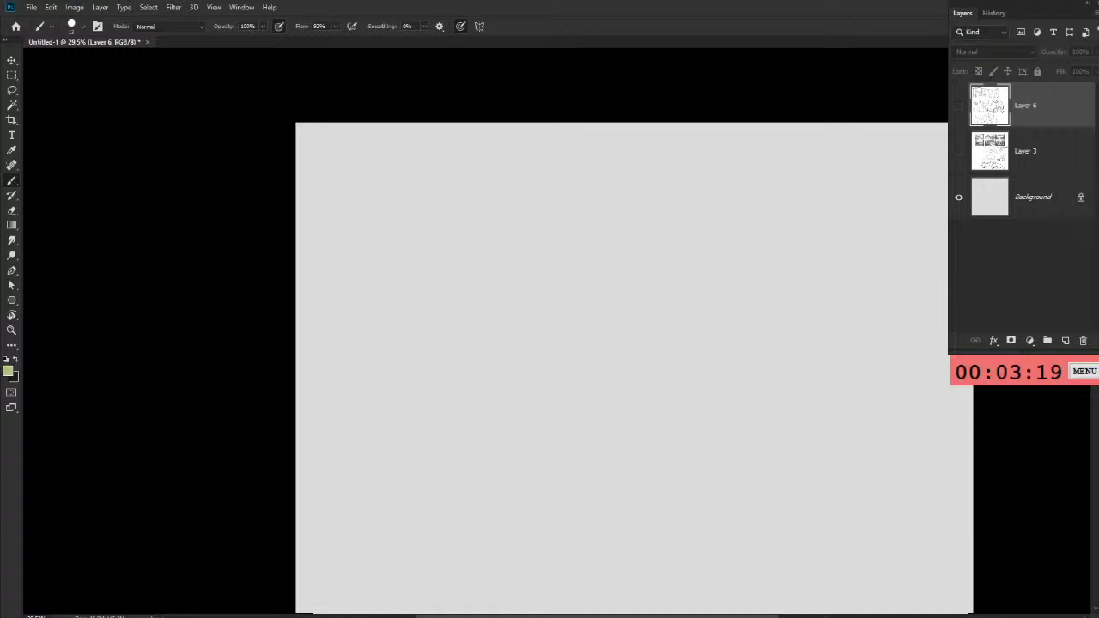
# Step: Paste the icy castle painting onto a new layer and scale it up to nearly half the canvas width
pyautogui.hotkey('ctrl', 'shift', 'alt', 'n')
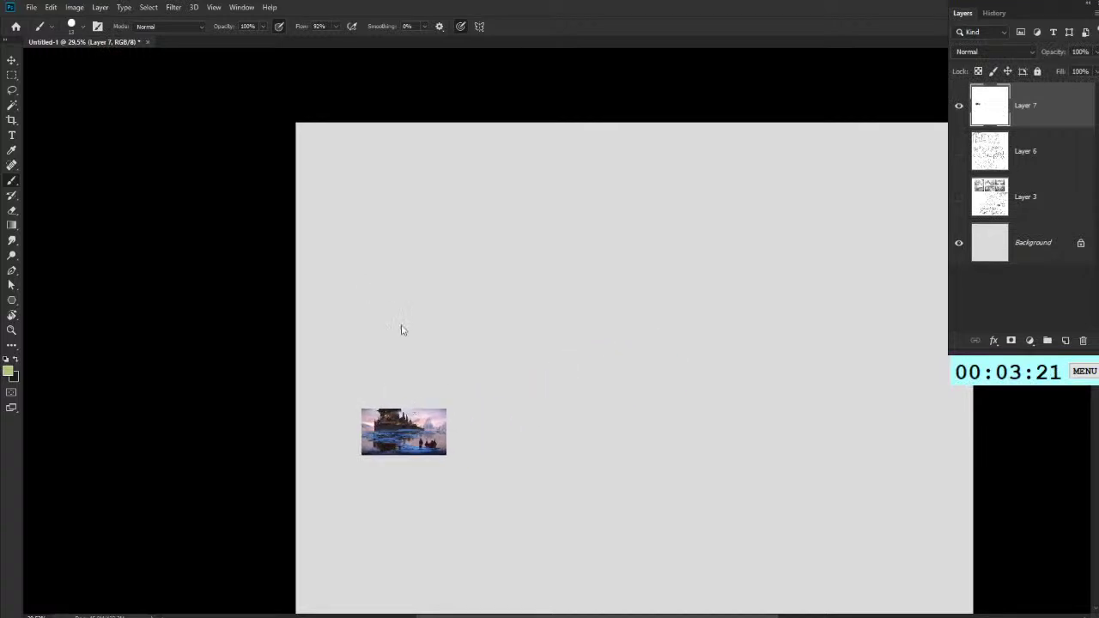
pyautogui.press('m')
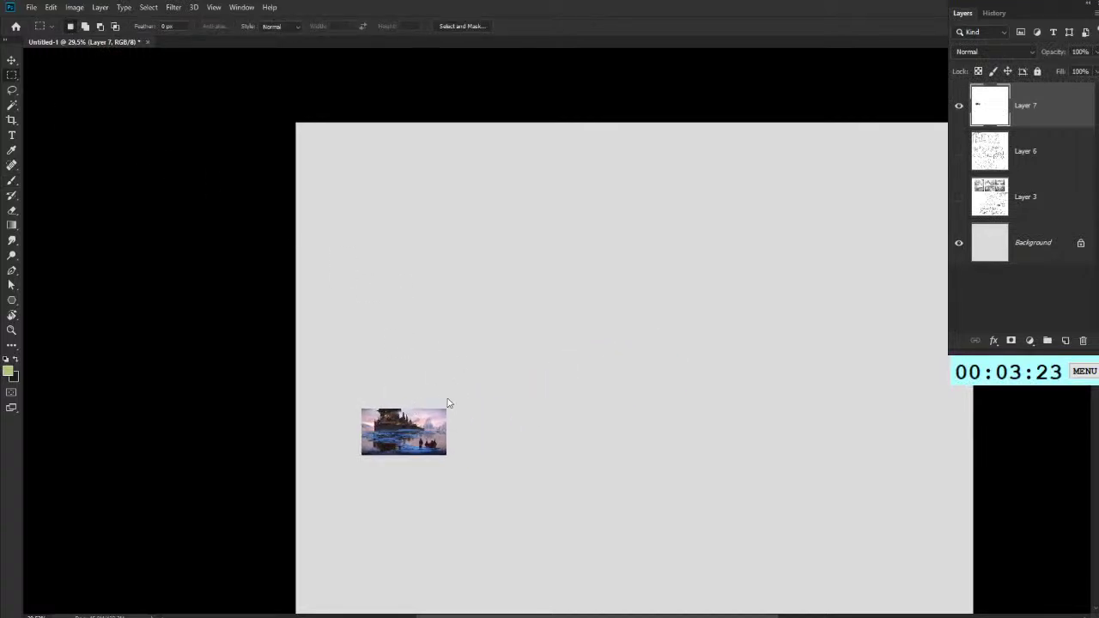
pyautogui.hotkey('ctrl', 't')
pyautogui.moveTo(447, 456); pyautogui.dragTo(683, 589)
pyautogui.press('Return')
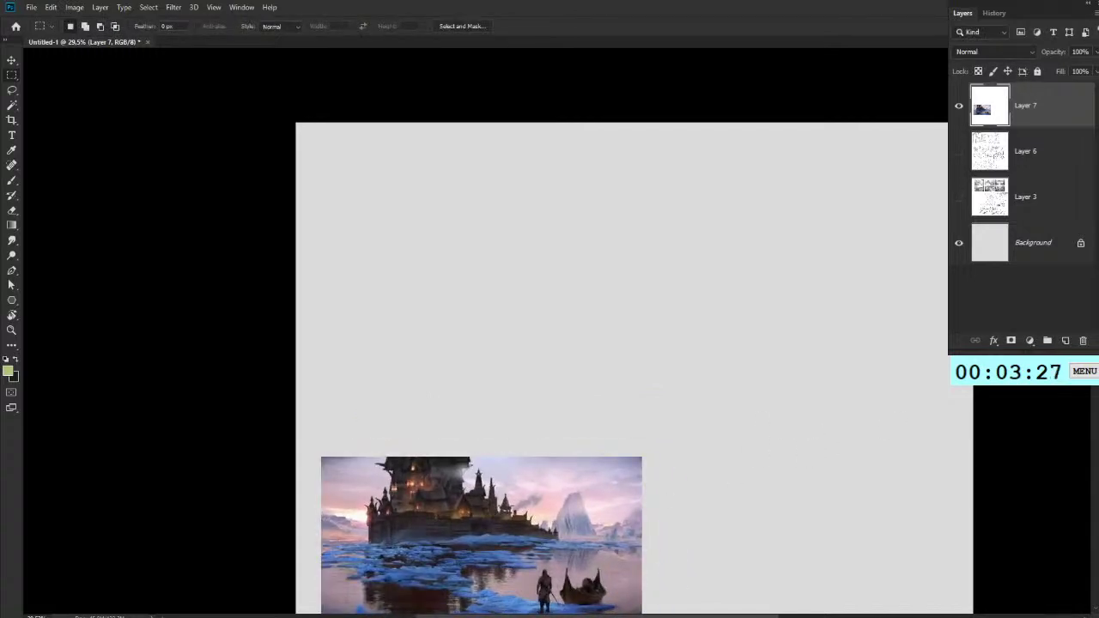
# Step: Paste the wooden stave church photo, enlarge it and place it against the right edge of the castle painting
pyautogui.hotkey('ctrl', 'v')
pyautogui.moveTo(596, 312); pyautogui.dragTo(639, 444)
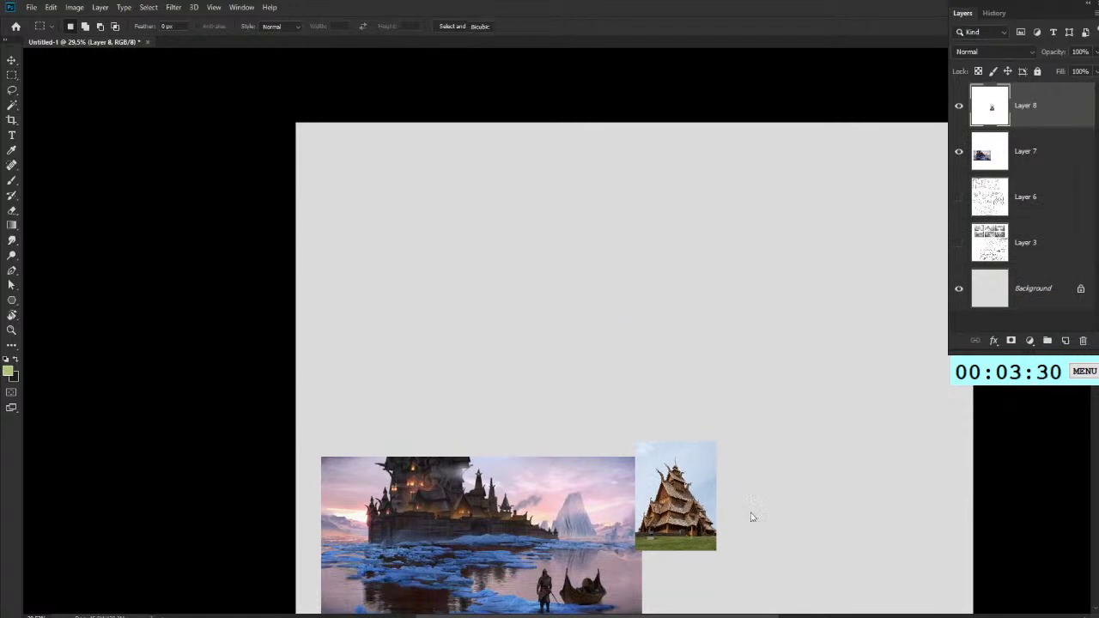
pyautogui.hotkey('ctrl', 't')
pyautogui.moveTo(719, 553); pyautogui.dragTo(744, 560)
pyautogui.press('Return')
pyautogui.scroll(-3, 780, 435)
pyautogui.scroll(4, 660, 454)
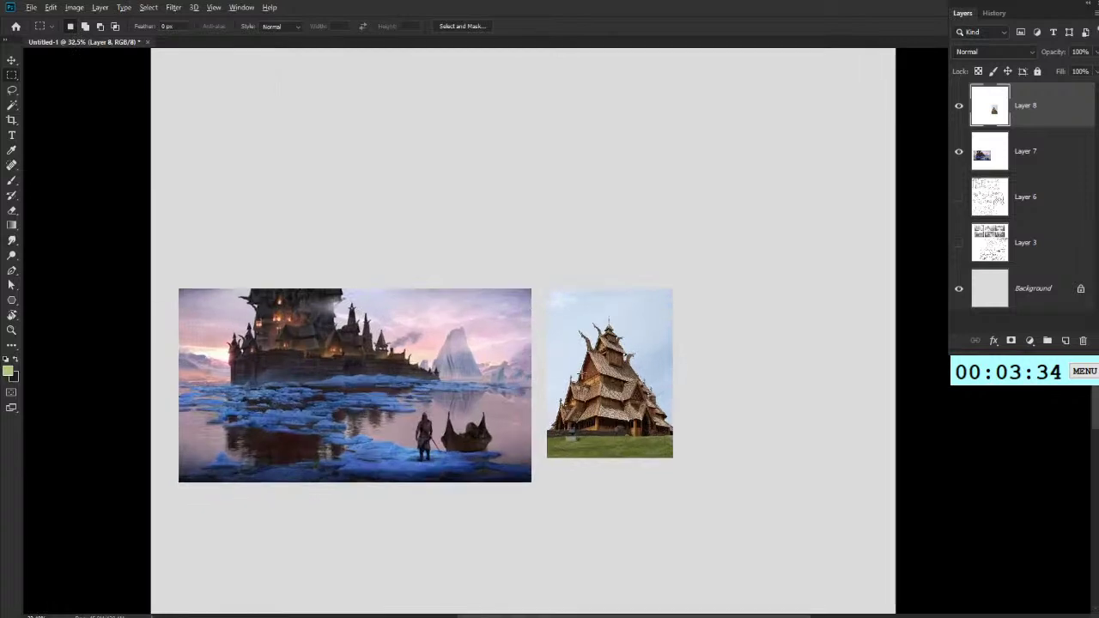
pyautogui.moveTo(612, 375); pyautogui.dragTo(597, 378)
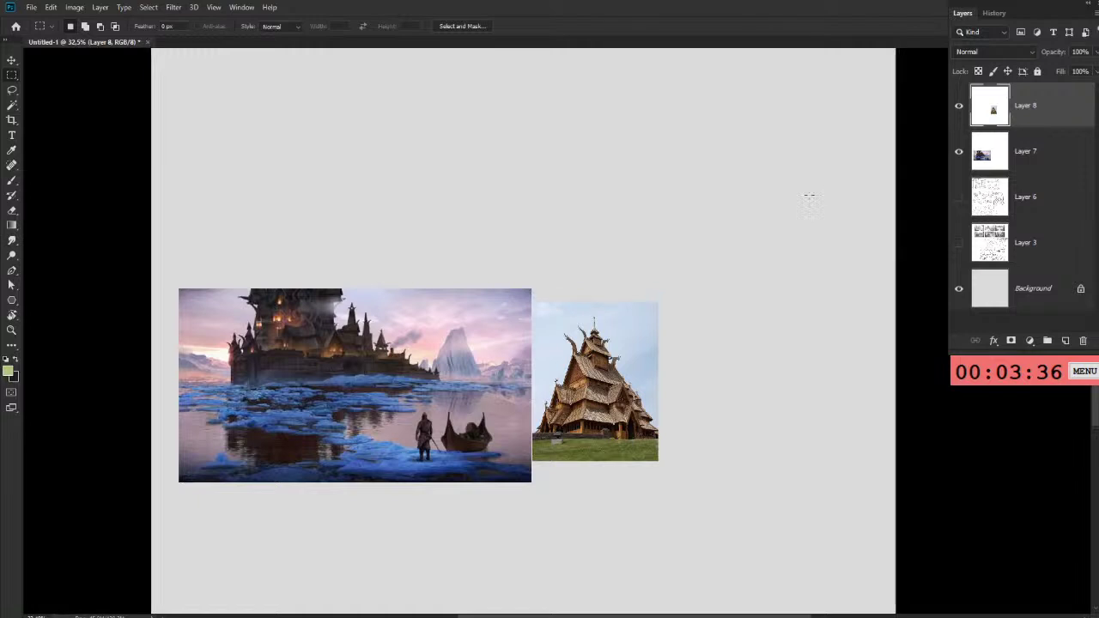
# Step: Merge the two reference image layers into one and add a new empty layer above it
pyautogui.scroll(9, 810, 195)
pyautogui.scroll(-1, 813, 220)
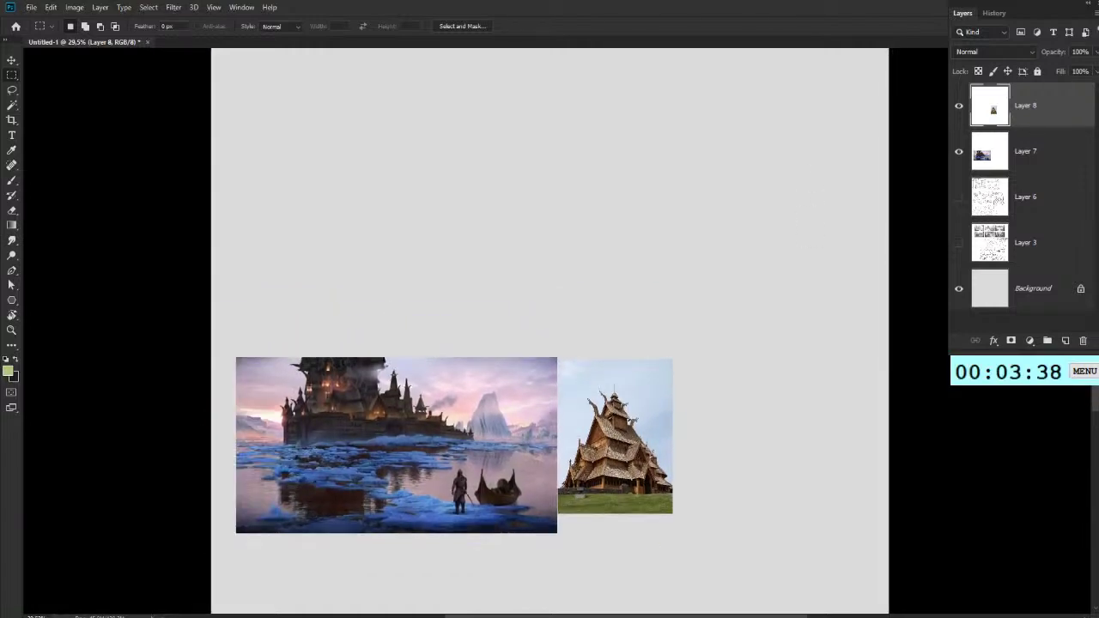
pyautogui.keyDown('shift'); pyautogui.click(1031, 152); pyautogui.keyUp('shift')
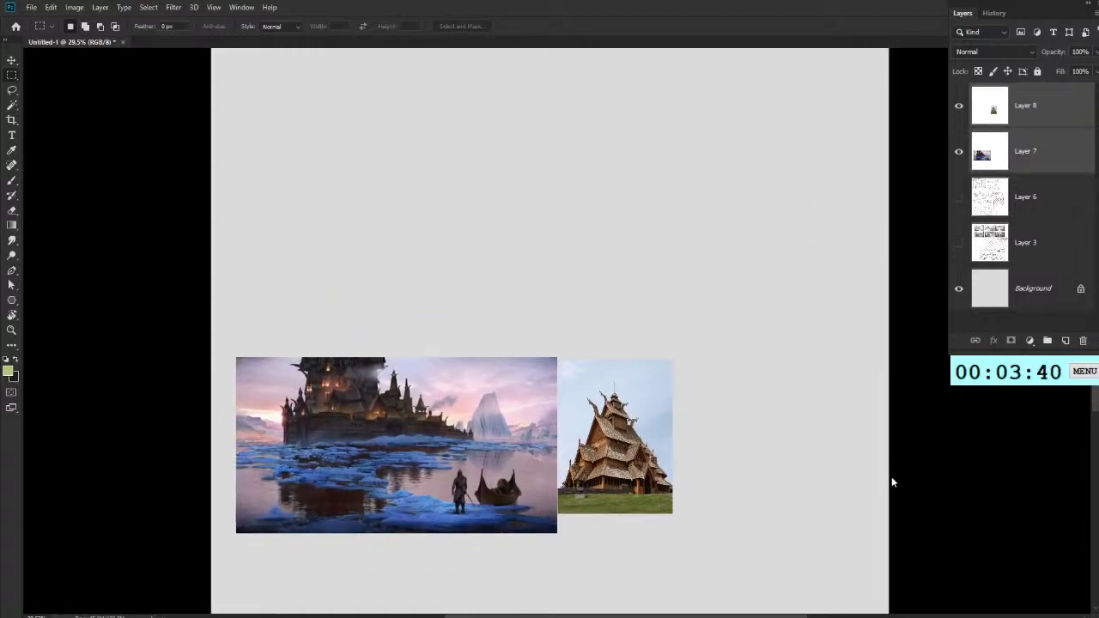
pyautogui.hotkey('ctrl', 'e')
pyautogui.click(1066, 341)
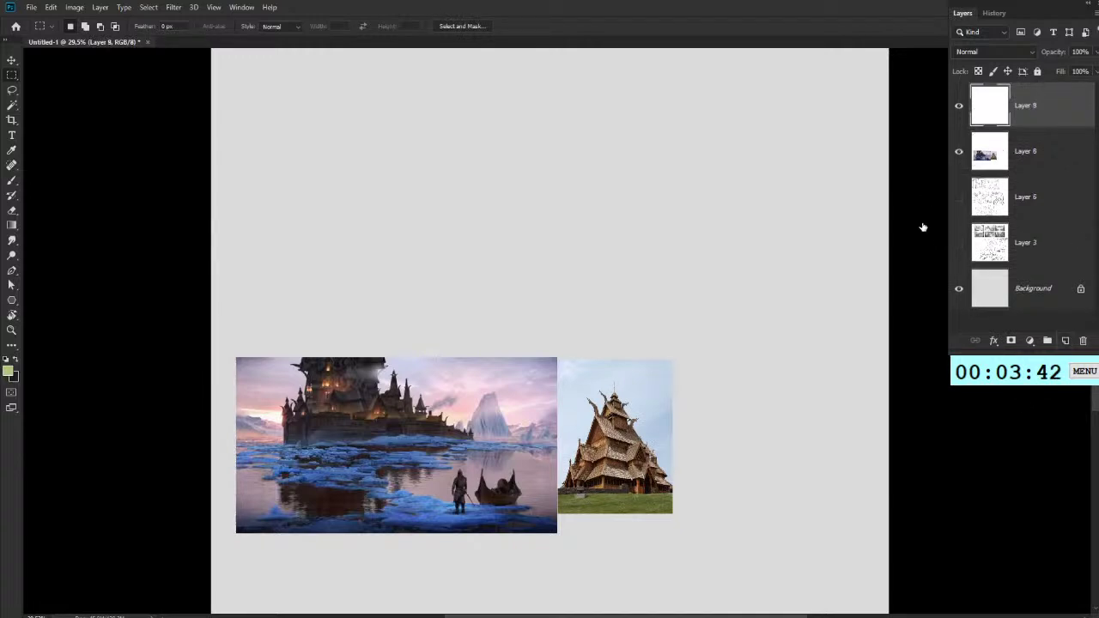
# Step: Draw a wide black rectangular thumbnail frame with the Brush in the canvas's upper left area, above the castle painting
pyautogui.scroll(1, 567, 175)
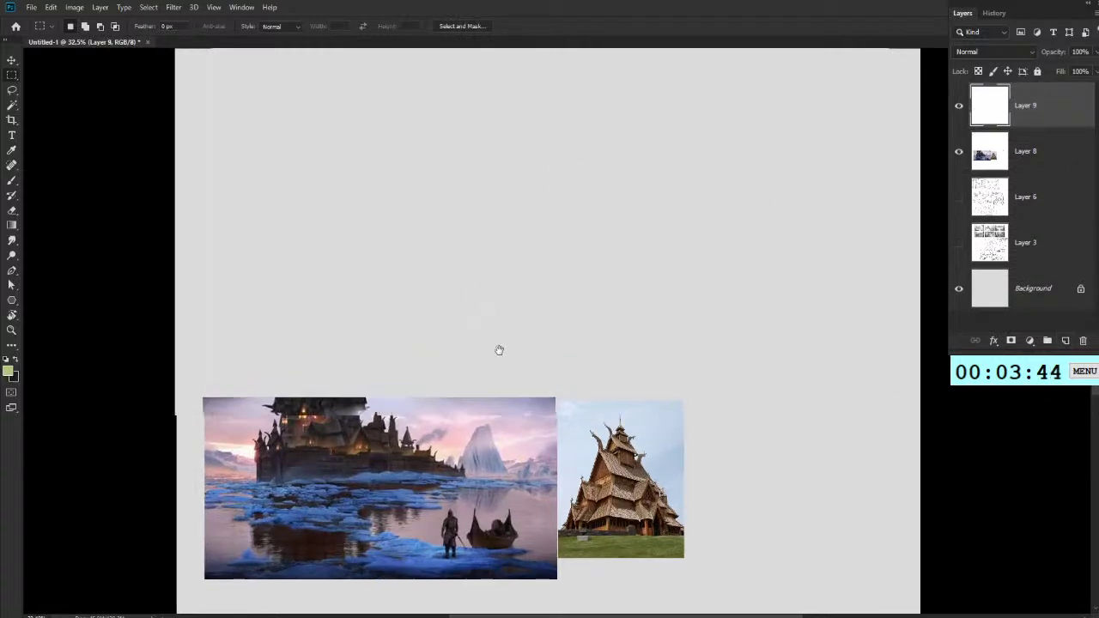
pyautogui.moveTo(497, 343); pyautogui.dragTo(501, 363)
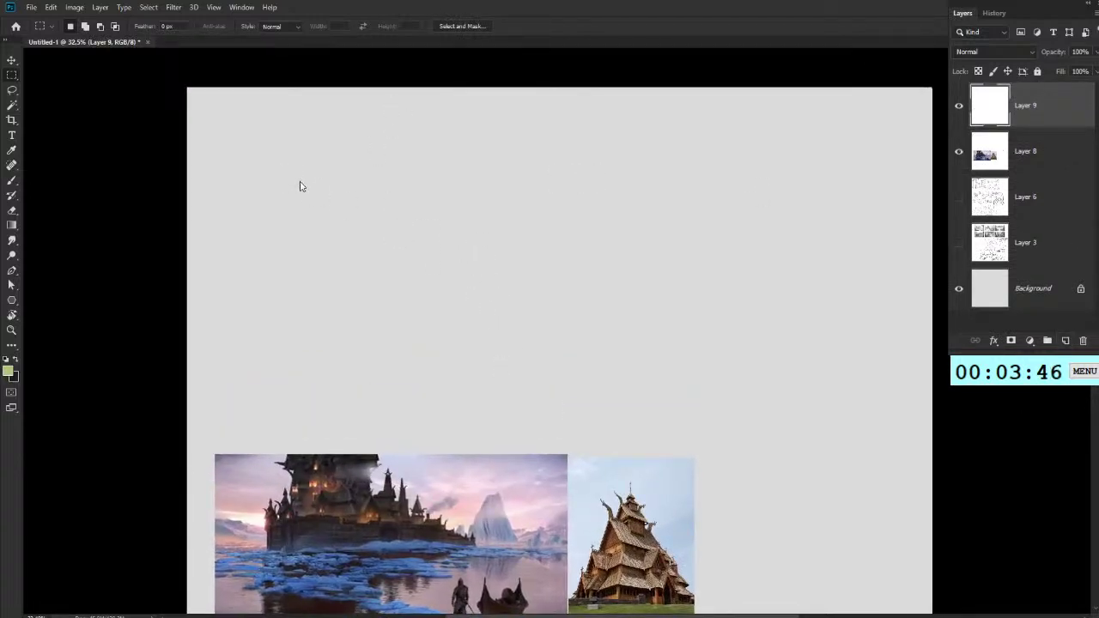
pyautogui.press('b')
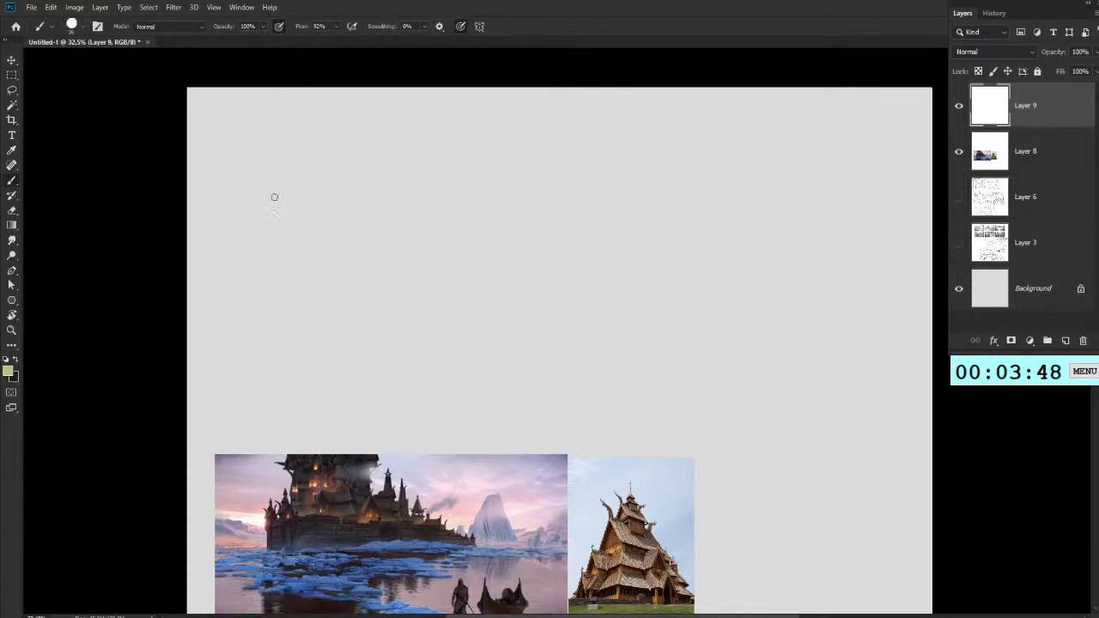
pyautogui.press('d')
pyautogui.moveTo(249, 122); pyautogui.dragTo(249, 182)
pyautogui.hotkey('ctrl', 'z')
pyautogui.moveTo(234, 133); pyautogui.dragTo(234, 187)
pyautogui.hotkey('ctrl', 'z')
pyautogui.moveTo(229, 117); pyautogui.dragTo(232, 202)
pyautogui.moveTo(232, 113)
pyautogui.mouseDown()
pyautogui.moveTo(505, 124)
pyautogui.moveTo(504, 241)
pyautogui.moveTo(218, 240)
pyautogui.moveTo(230, 157)
pyautogui.mouseUp()
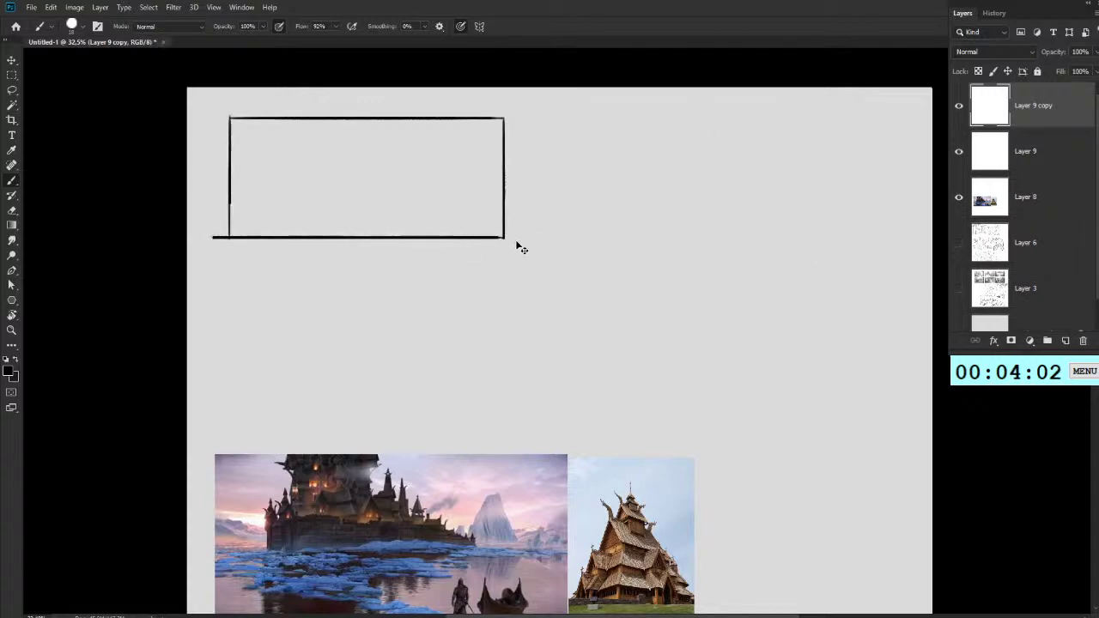
# Step: Place a duplicate of the frame directly below the original and select both frame layers
pyautogui.moveTo(508, 238); pyautogui.dragTo(509, 305)
pyautogui.hotkey('ctrl', 'z')
pyautogui.moveTo(503, 239); pyautogui.dragTo(479, 393)
pyautogui.hotkey('ctrl', 'z')
pyautogui.moveTo(489, 243); pyautogui.dragTo(475, 414)
pyautogui.keyDown('shift'); pyautogui.click(1041, 152); pyautogui.keyUp('shift')
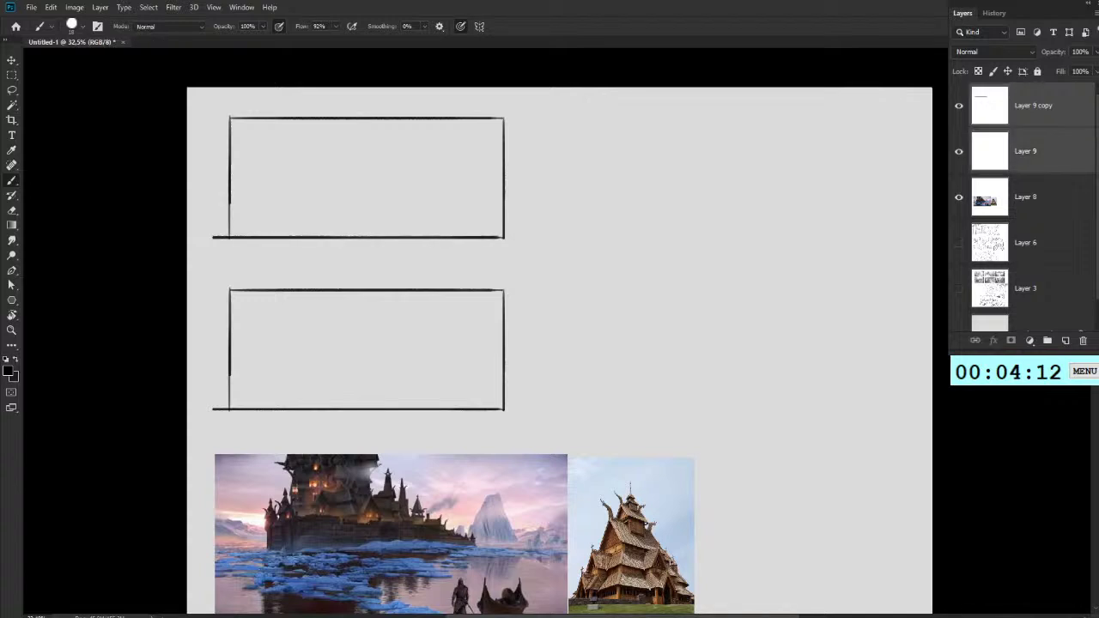
# Step: Place a duplicate of the frame pair to the right of the originals and merge all four frames into one layer
pyautogui.hotkey('ctrl', 'e')
pyautogui.press('m')
pyautogui.moveTo(197, 89); pyautogui.dragTo(613, 422)
pyautogui.hotkey('ctrl', 'j')
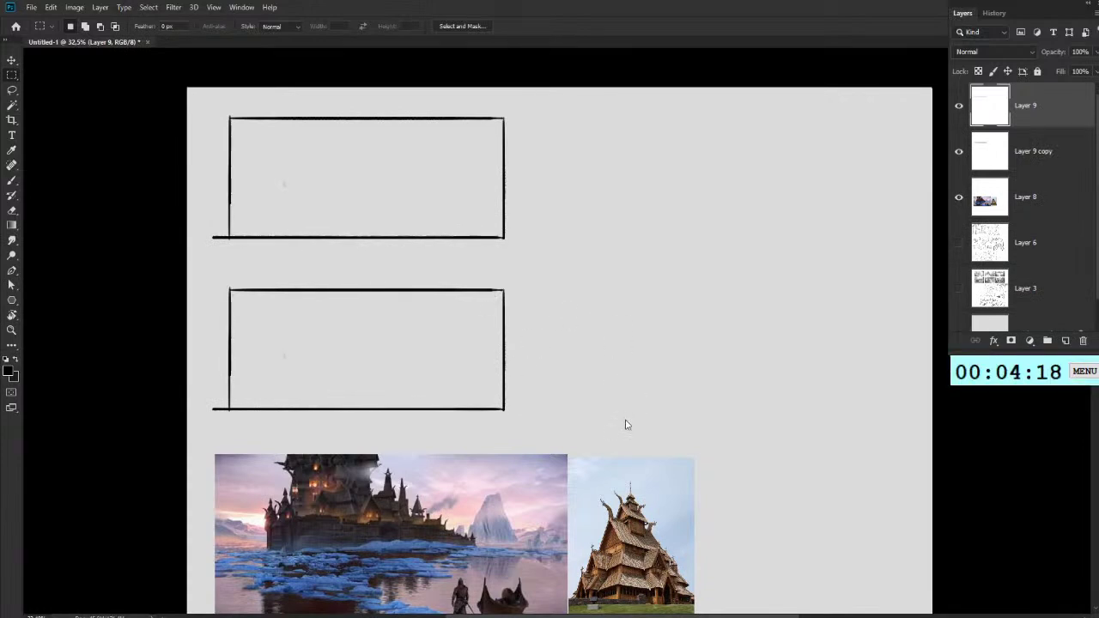
pyautogui.hotkey('ctrl', 't')
pyautogui.moveTo(456, 322); pyautogui.dragTo(756, 314)
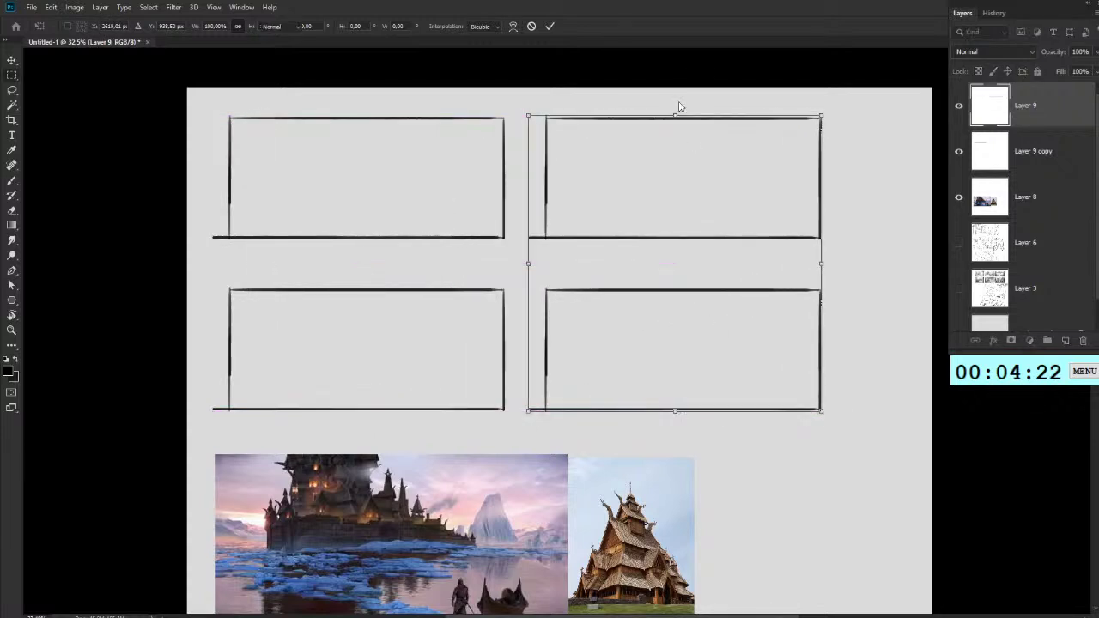
pyautogui.press('Return')
pyautogui.hotkey('ctrl', 'e')
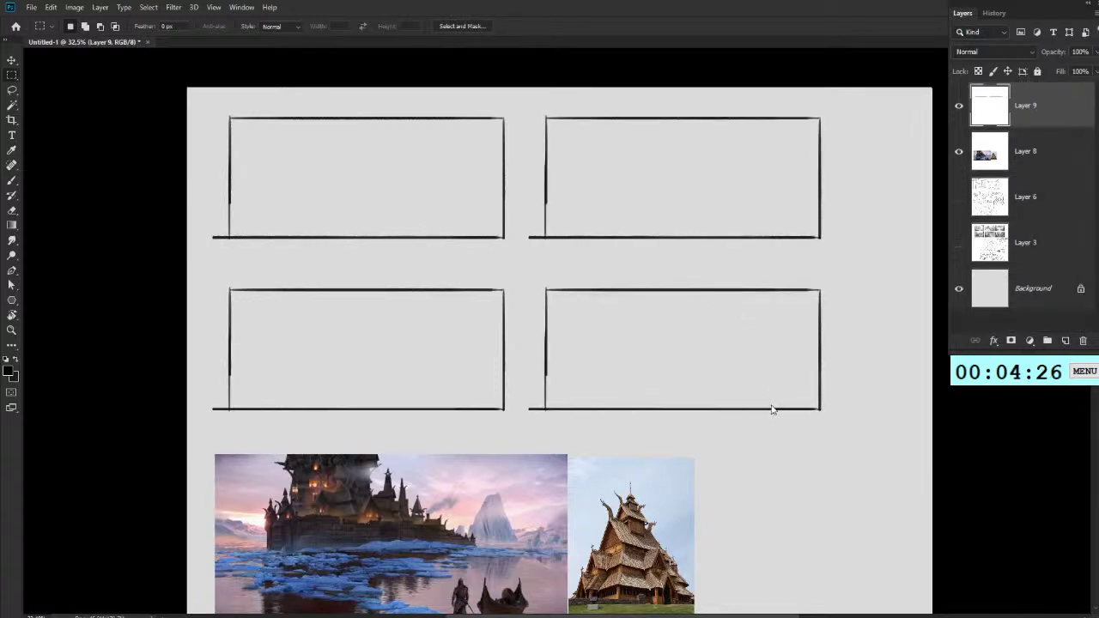
# Step: Enlarge the four-frame grid to about 112% and position it above the two reference images
pyautogui.hotkey('ctrl', 't')
pyautogui.moveTo(819, 411); pyautogui.dragTo(896, 447)
pyautogui.moveTo(761, 383); pyautogui.dragTo(772, 378)
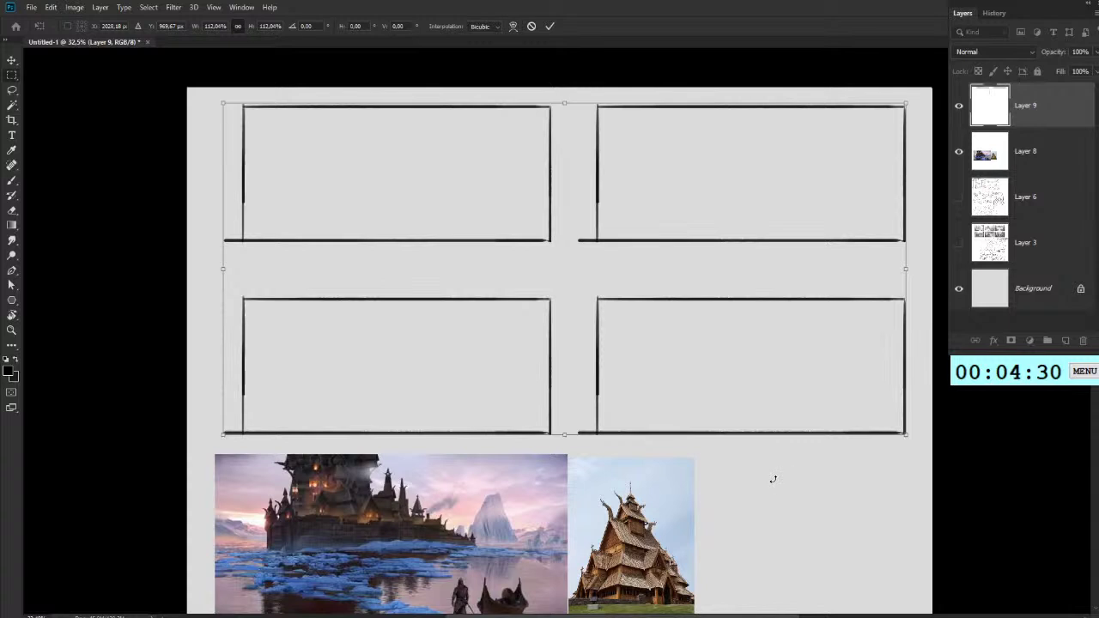
pyautogui.press('Return')
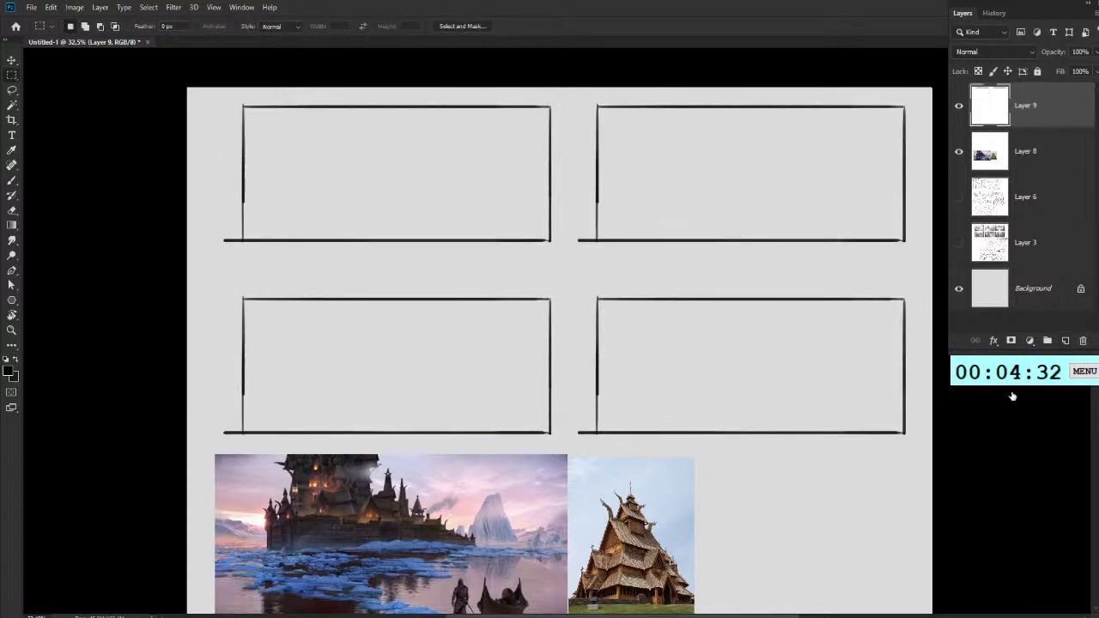
# Step: Add an empty layer above the frame grid and switch to the Brush for drawing below the reference images
pyautogui.hotkey('ctrl', 'shift', 'alt', 'n')
pyautogui.scroll(-1, 741, 322)
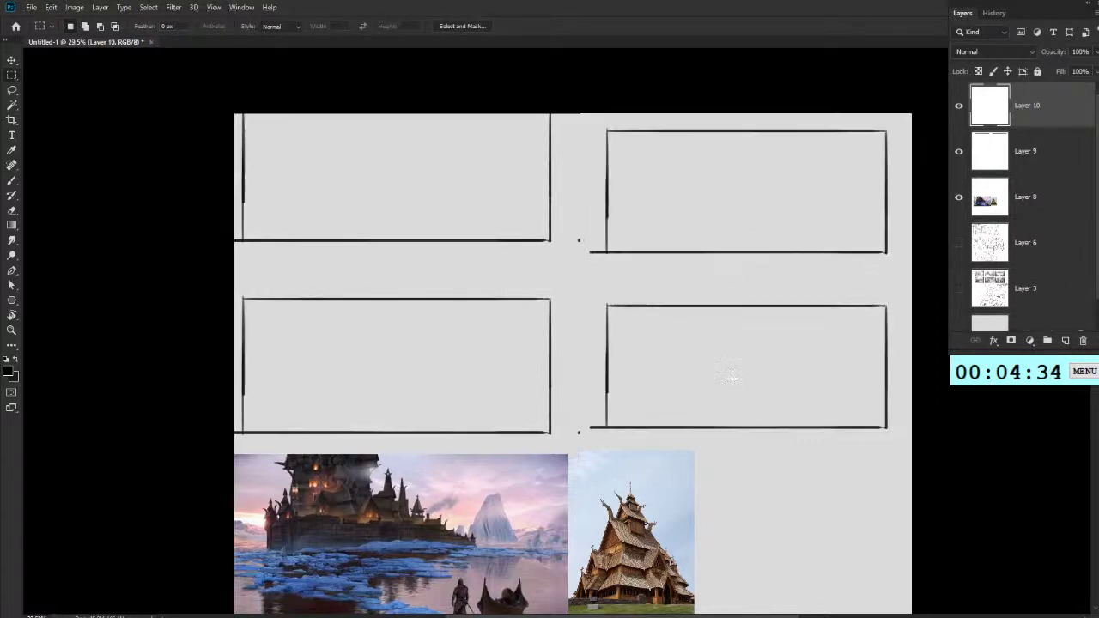
pyautogui.press('b')
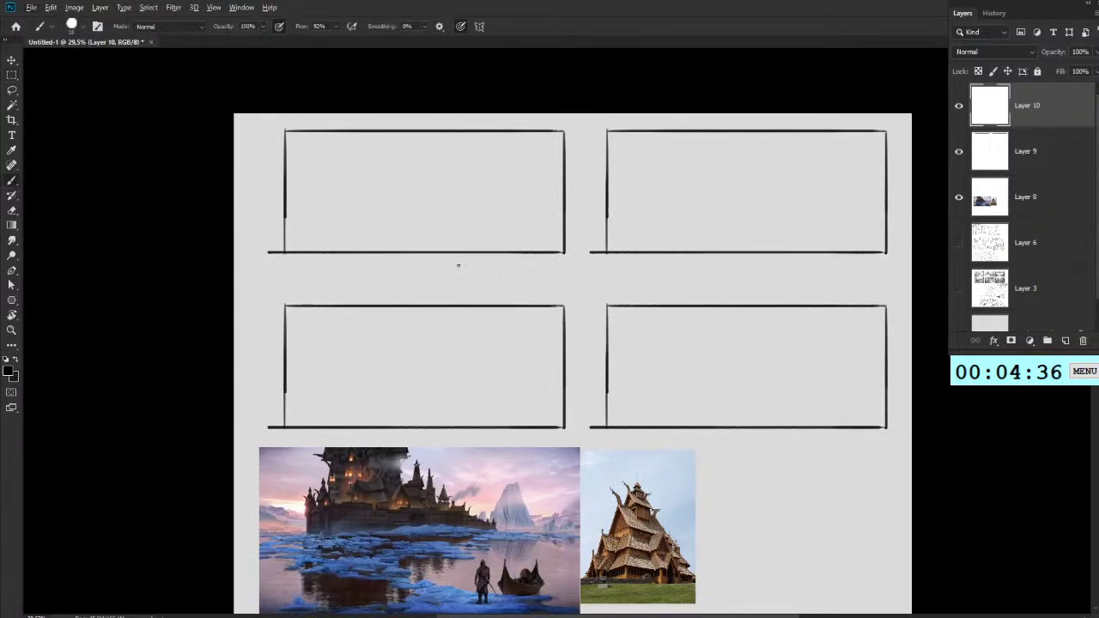
pyautogui.scroll(1, 457, 266)
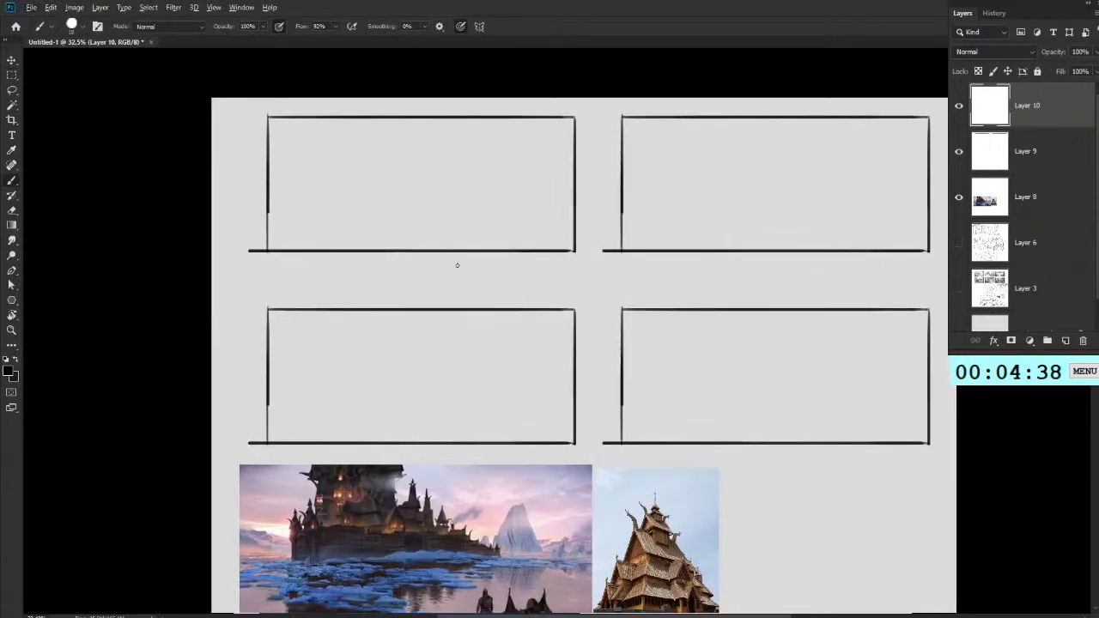
pyautogui.scroll(-6, 619, 489)
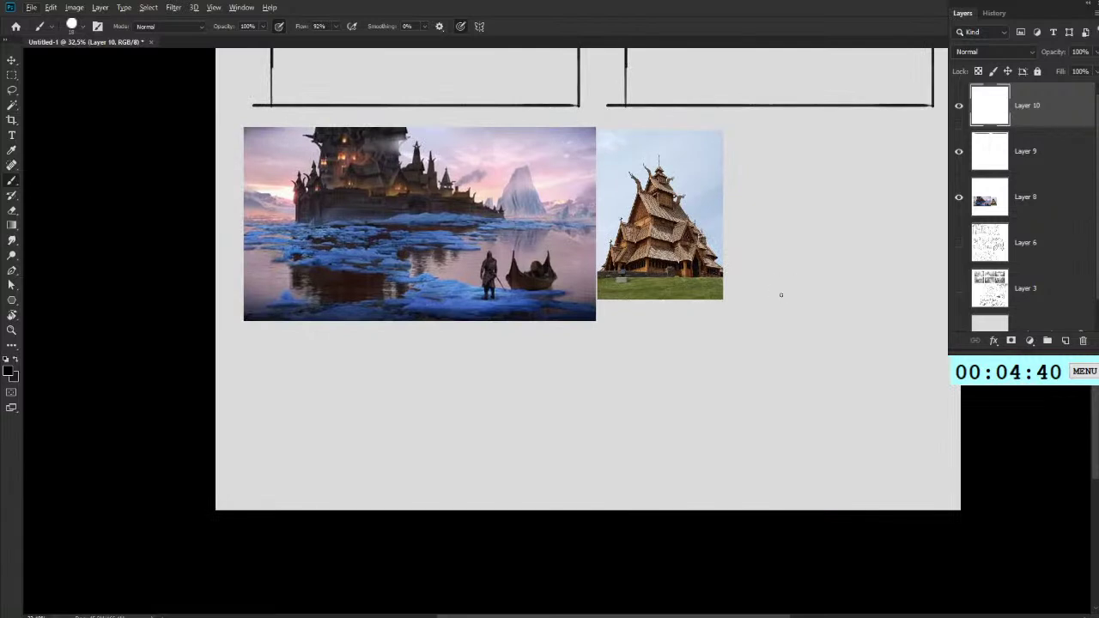
# Step: Try a few short freehand strokes in the empty area below the castle painting
pyautogui.moveTo(585, 404); pyautogui.dragTo(626, 412)
pyautogui.hotkey('ctrl', 'z')
pyautogui.moveTo(450, 457)
pyautogui.mouseDown()
pyautogui.moveTo(387, 373)
pyautogui.moveTo(400, 457)
pyautogui.moveTo(382, 366)
pyautogui.moveTo(441, 432)
pyautogui.moveTo(334, 455)
pyautogui.moveTo(403, 434)
pyautogui.mouseUp()
pyautogui.hotkey('ctrl', 'z')
pyautogui.hotkey('ctrl', 'z')
pyautogui.hotkey('ctrl', 'z')
# Step: Practise a row of parallel diagonal hatching strokes below the castle painting and undo them all
pyautogui.moveTo(311, 456); pyautogui.dragTo(417, 365)
pyautogui.moveTo(331, 463); pyautogui.dragTo(379, 415)
pyautogui.moveTo(417, 378); pyautogui.dragTo(431, 367)
pyautogui.moveTo(342, 476)
pyautogui.mouseDown()
pyautogui.moveTo(449, 372)
pyautogui.moveTo(468, 367)
pyautogui.mouseUp()
pyautogui.moveTo(372, 485)
pyautogui.mouseDown()
pyautogui.moveTo(479, 374)
pyautogui.moveTo(509, 371)
pyautogui.mouseUp()
pyautogui.moveTo(413, 489)
pyautogui.mouseDown()
pyautogui.moveTo(500, 376)
pyautogui.moveTo(481, 410)
pyautogui.moveTo(522, 372)
pyautogui.mouseUp()
pyautogui.moveTo(433, 489); pyautogui.dragTo(550, 371)
pyautogui.hotkey('ctrl', 'z')
pyautogui.hotkey('ctrl', 'z')
pyautogui.hotkey('ctrl', 'z')
pyautogui.hotkey('ctrl', 'z')
pyautogui.hotkey('ctrl', 'z')
pyautogui.hotkey('ctrl', 'z')
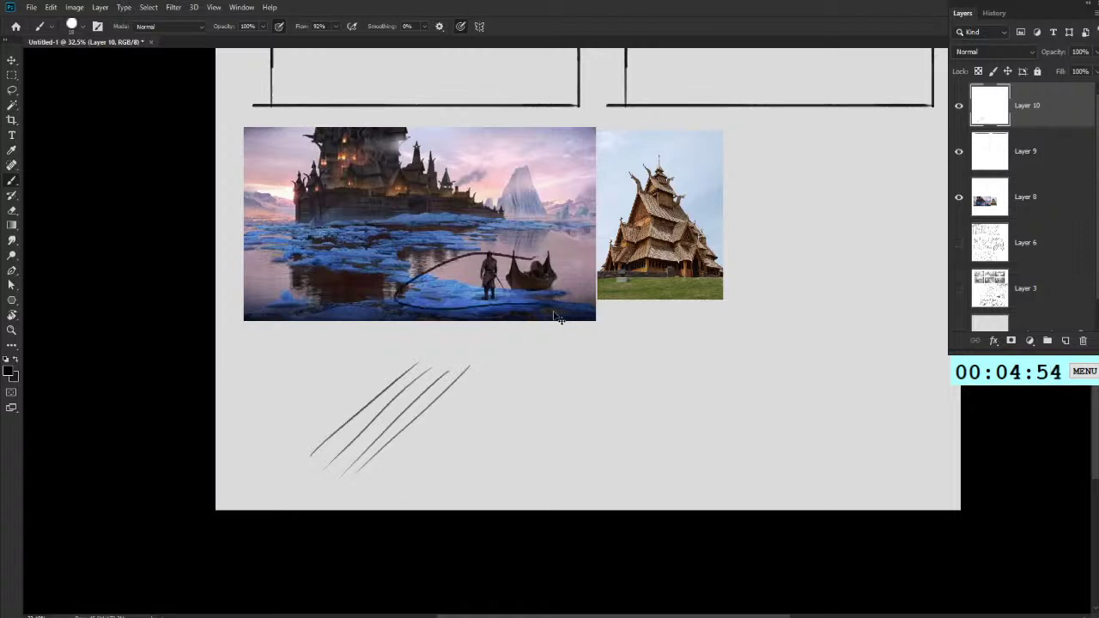
pyautogui.hotkey('ctrl', 'z')
pyautogui.hotkey('ctrl', 'z')
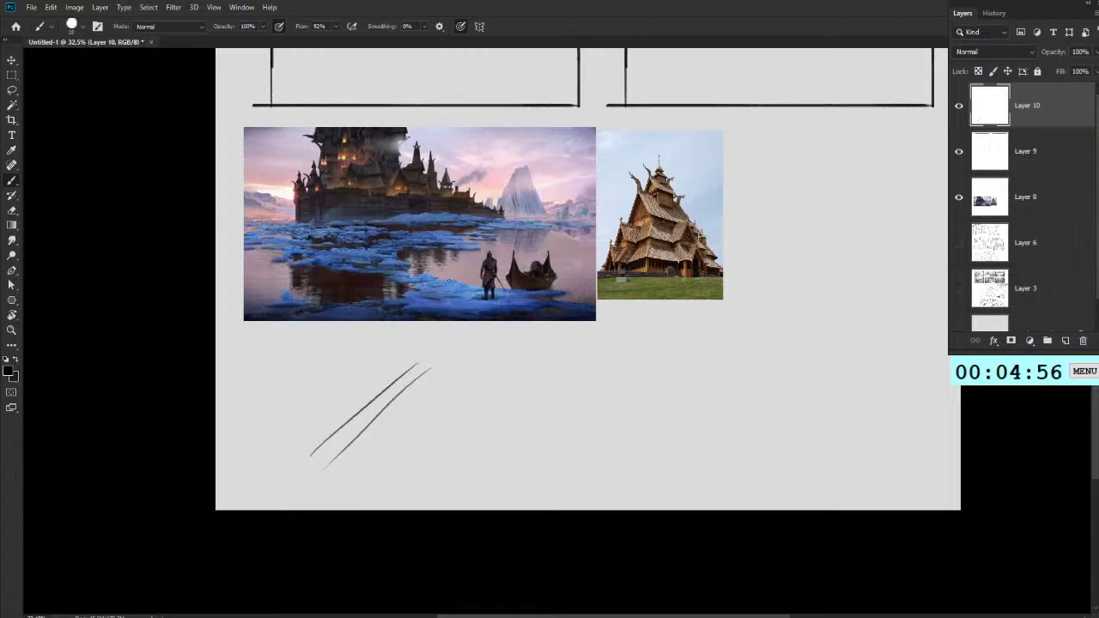
pyautogui.moveTo(658, 273); pyautogui.dragTo(656, 318)
pyautogui.hotkey('ctrl', 'z')
pyautogui.hotkey('ctrl', 'z')
# Step: Try marking straight horizon lines across the castle painting and the stave church photo
pyautogui.moveTo(235, 275); pyautogui.dragTo(655, 268)
pyautogui.hotkey('ctrl', 'z')
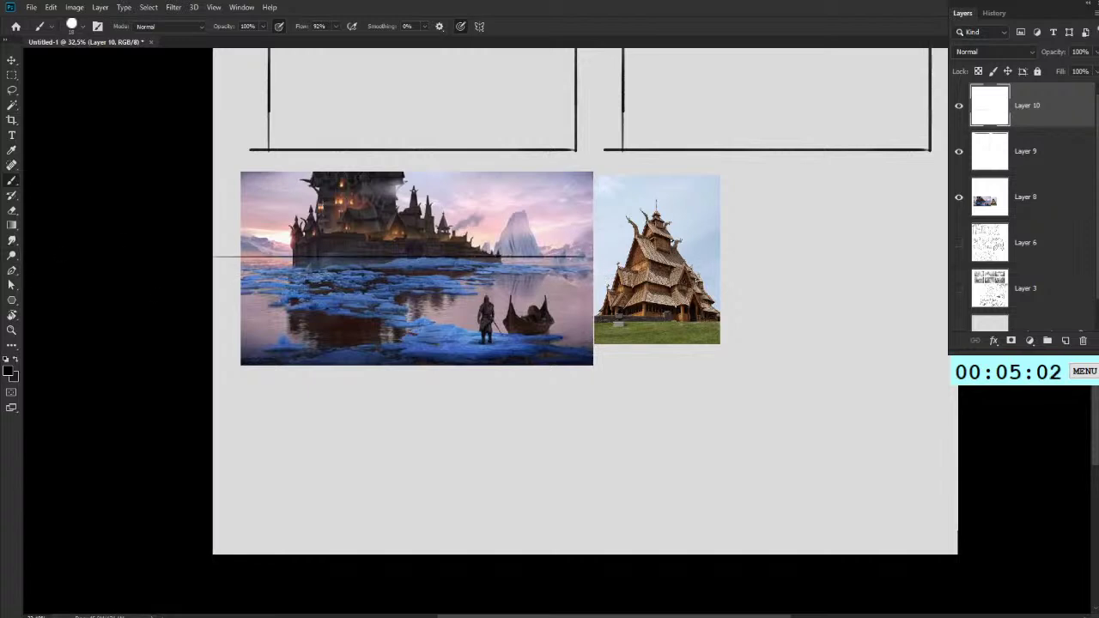
pyautogui.keyDown('shift'); pyautogui.click(591, 261); pyautogui.keyUp('shift')
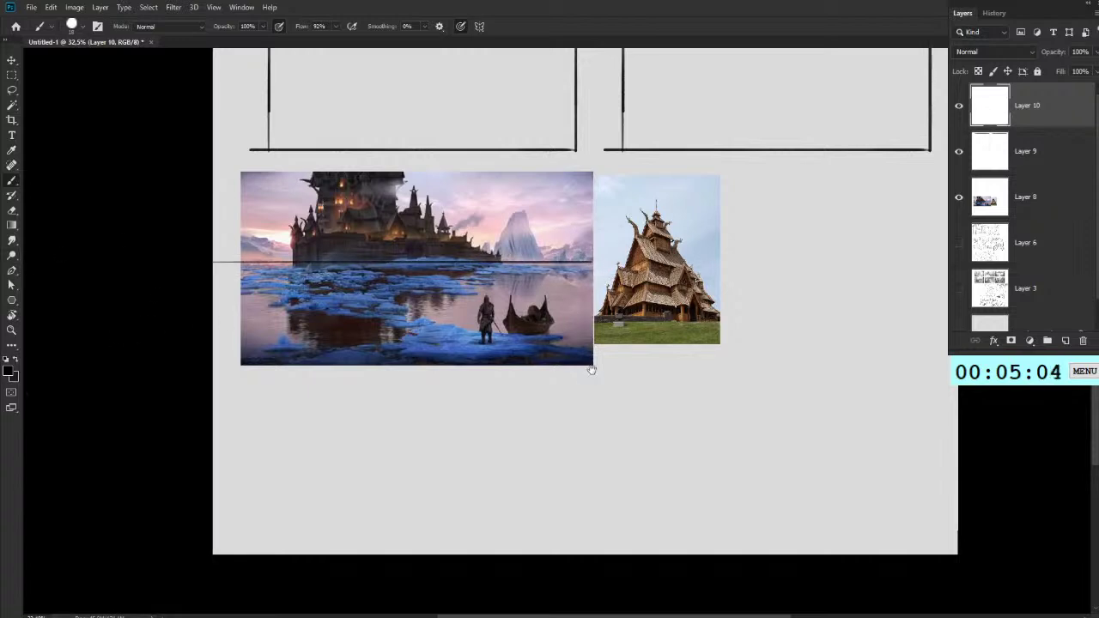
pyautogui.moveTo(602, 316); pyautogui.dragTo(808, 316)
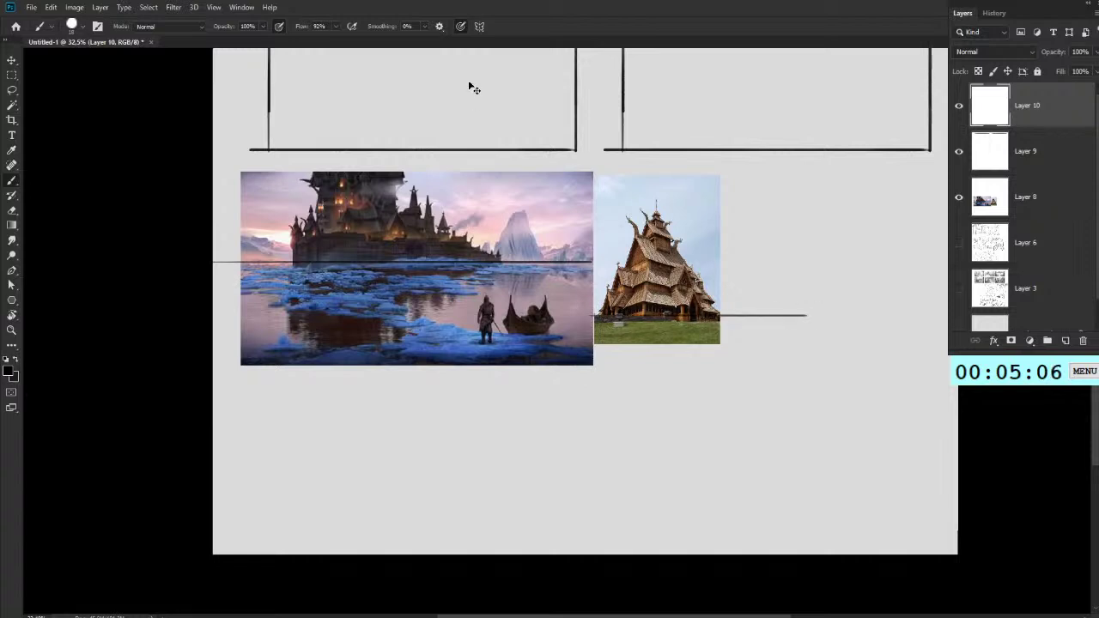
pyautogui.hotkey('ctrl', 'z')
pyautogui.hotkey('ctrl', 'z')
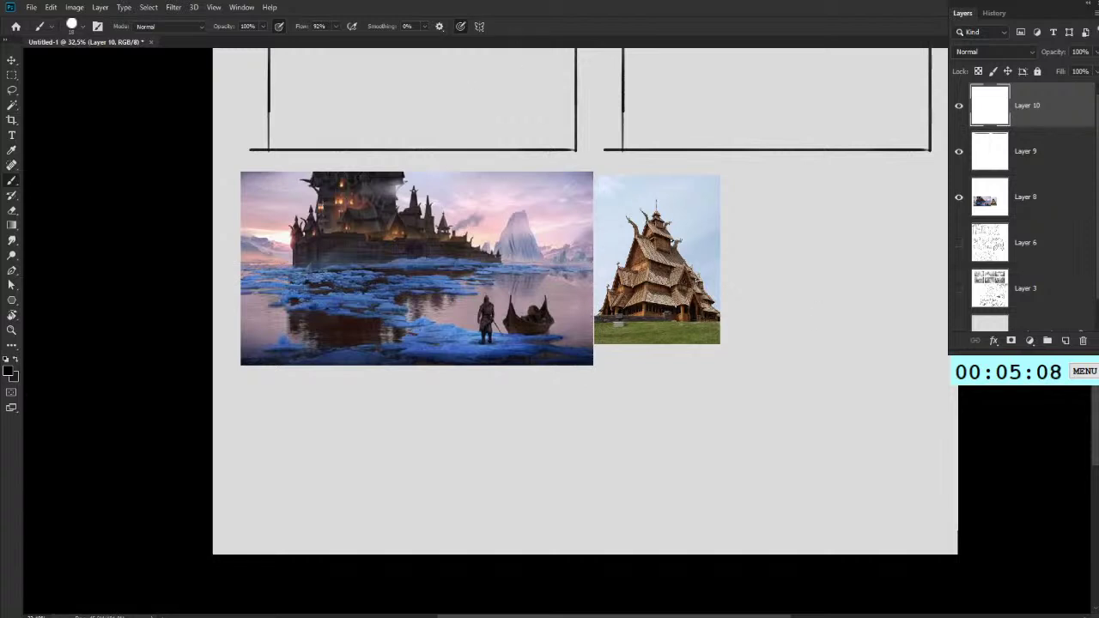
# Step: Sketch a large crescent shape curling around a small oval-headed figure on a ground line below the castle painting
pyautogui.moveTo(479, 477); pyautogui.dragTo(480, 405)
pyautogui.hotkey('ctrl', 'z')
pyautogui.moveTo(476, 521)
pyautogui.mouseDown()
pyautogui.moveTo(515, 419)
pyautogui.moveTo(461, 420)
pyautogui.moveTo(445, 484)
pyautogui.moveTo(473, 516)
pyautogui.moveTo(493, 490)
pyautogui.moveTo(490, 509)
pyautogui.moveTo(500, 502)
pyautogui.moveTo(511, 526)
pyautogui.moveTo(350, 524)
pyautogui.moveTo(500, 527)
pyautogui.mouseUp()
pyautogui.moveTo(473, 447); pyautogui.dragTo(475, 450)
pyautogui.moveTo(493, 495)
pyautogui.mouseDown()
pyautogui.moveTo(508, 523)
pyautogui.moveTo(512, 496)
pyautogui.mouseUp()
pyautogui.moveTo(474, 475); pyautogui.dragTo(505, 483)
pyautogui.moveTo(420, 455); pyautogui.dragTo(433, 436)
pyautogui.hotkey('ctrl', 'z')
pyautogui.hotkey('ctrl', 'z')
pyautogui.hotkey('ctrl', 'z')
pyautogui.hotkey('ctrl', 'z')
pyautogui.hotkey('ctrl', 'z')
pyautogui.moveTo(501, 484)
pyautogui.mouseDown()
pyautogui.moveTo(494, 509)
pyautogui.moveTo(525, 535)
pyautogui.moveTo(526, 510)
pyautogui.moveTo(519, 537)
pyautogui.mouseUp()
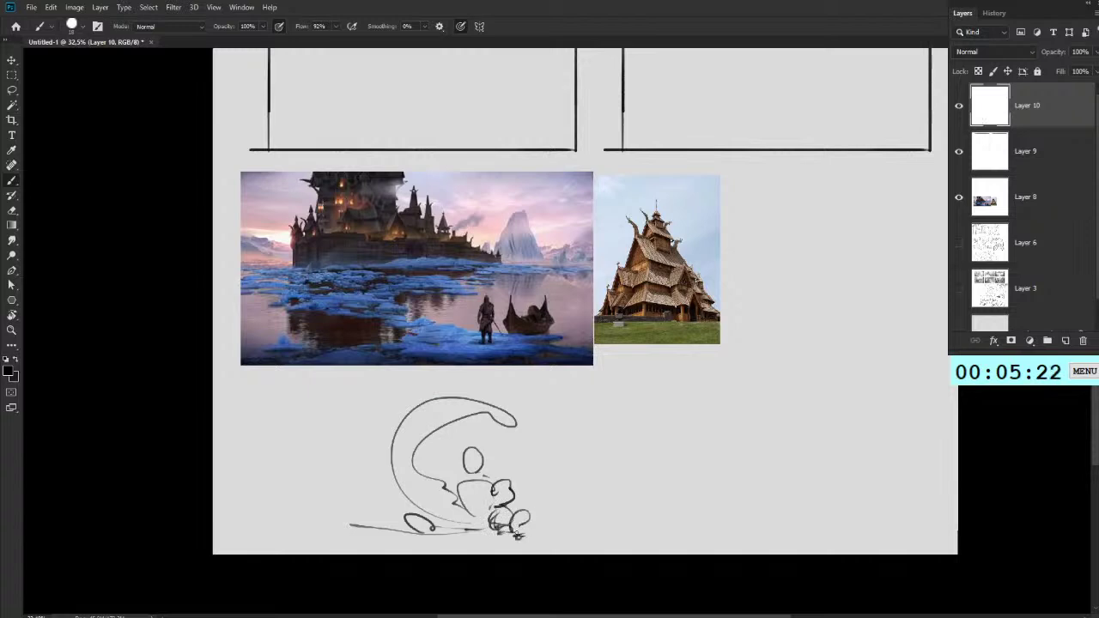
# Step: Add leaf-like ovals, inner contour lines, grass tufts and extra ground lines to the crescent doodle
pyautogui.moveTo(446, 434)
pyautogui.mouseDown()
pyautogui.moveTo(419, 457)
pyautogui.moveTo(445, 479)
pyautogui.moveTo(446, 457)
pyautogui.moveTo(450, 471)
pyautogui.moveTo(477, 421)
pyautogui.mouseUp()
pyautogui.moveTo(428, 457)
pyautogui.mouseDown()
pyautogui.moveTo(493, 420)
pyautogui.moveTo(472, 397)
pyautogui.moveTo(508, 381)
pyautogui.mouseUp()
pyautogui.moveTo(512, 388)
pyautogui.mouseDown()
pyautogui.moveTo(496, 404)
pyautogui.moveTo(527, 404)
pyautogui.moveTo(505, 410)
pyautogui.mouseUp()
pyautogui.moveTo(411, 399)
pyautogui.mouseDown()
pyautogui.moveTo(427, 400)
pyautogui.moveTo(369, 426)
pyautogui.moveTo(391, 415)
pyautogui.mouseUp()
pyautogui.moveTo(455, 448)
pyautogui.mouseDown()
pyautogui.moveTo(494, 434)
pyautogui.moveTo(492, 481)
pyautogui.mouseUp()
pyautogui.moveTo(400, 489)
pyautogui.mouseDown()
pyautogui.moveTo(451, 514)
pyautogui.moveTo(383, 526)
pyautogui.mouseUp()
pyautogui.moveTo(405, 517); pyautogui.dragTo(409, 527)
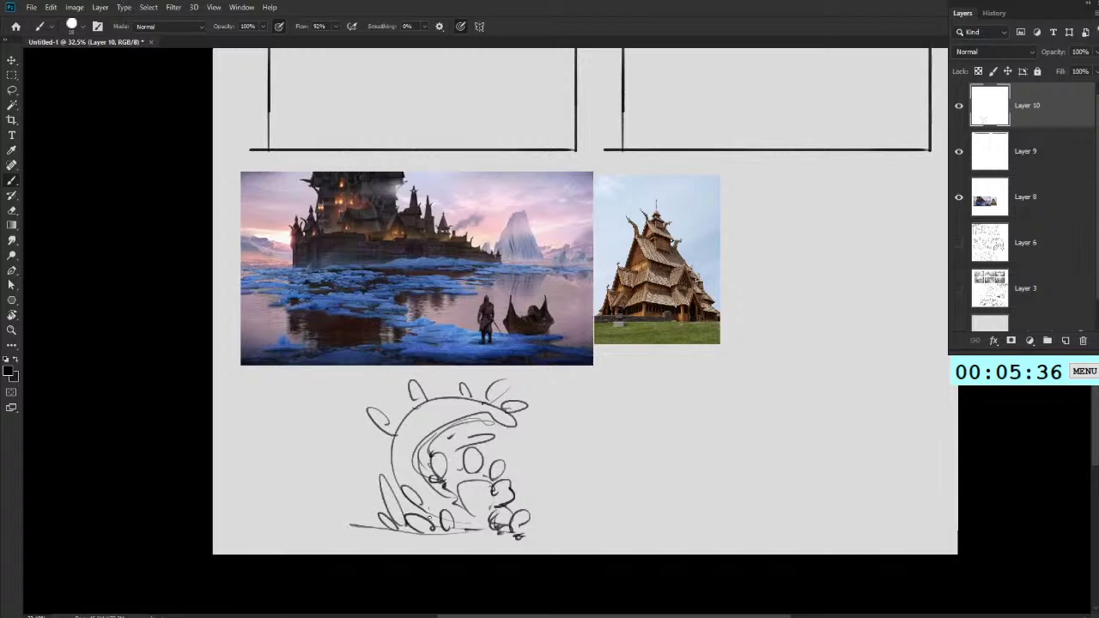
pyautogui.moveTo(515, 520)
pyautogui.mouseDown()
pyautogui.moveTo(546, 493)
pyautogui.moveTo(554, 524)
pyautogui.mouseUp()
pyautogui.moveTo(376, 533); pyautogui.dragTo(569, 540)
# Step: Number the four frames clockwise from the upper left with circled 1, 2, 3 and 4 beneath them
pyautogui.moveTo(564, 304)
pyautogui.mouseDown()
pyautogui.moveTo(550, 385)
pyautogui.moveTo(580, 294)
pyautogui.mouseUp()
pyautogui.moveTo(556, 167); pyautogui.dragTo(586, 395)
pyautogui.moveTo(720, 257); pyautogui.dragTo(688, 346)
pyautogui.moveTo(644, 283); pyautogui.dragTo(555, 319)
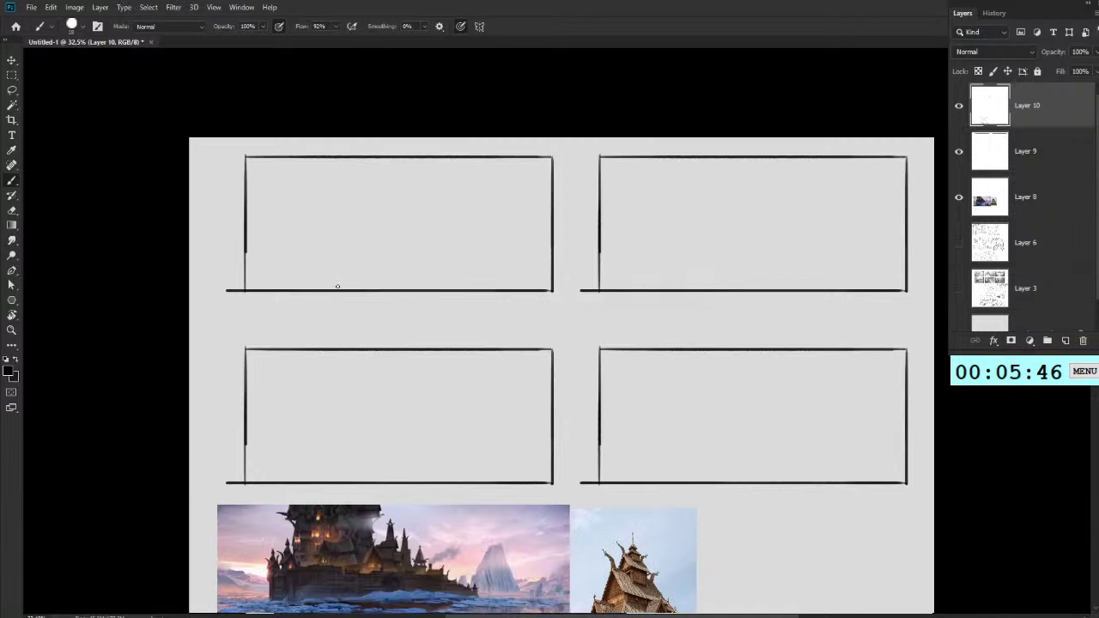
pyautogui.moveTo(249, 302); pyautogui.dragTo(250, 335)
pyautogui.moveTo(707, 366); pyautogui.dragTo(633, 329)
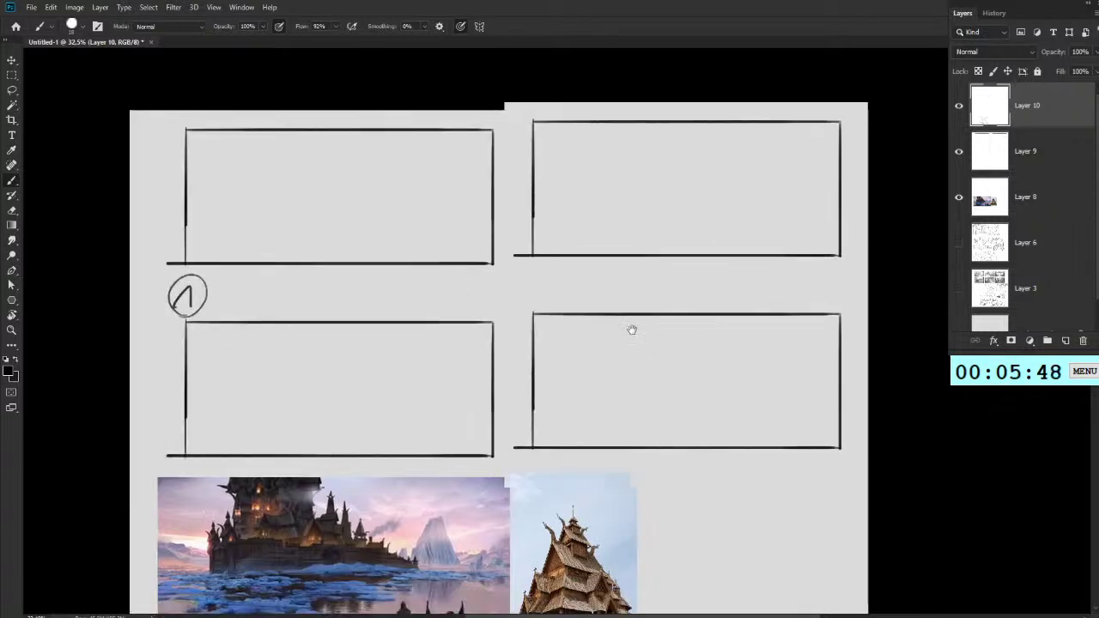
pyautogui.moveTo(555, 264)
pyautogui.mouseDown()
pyautogui.moveTo(564, 292)
pyautogui.moveTo(575, 264)
pyautogui.mouseUp()
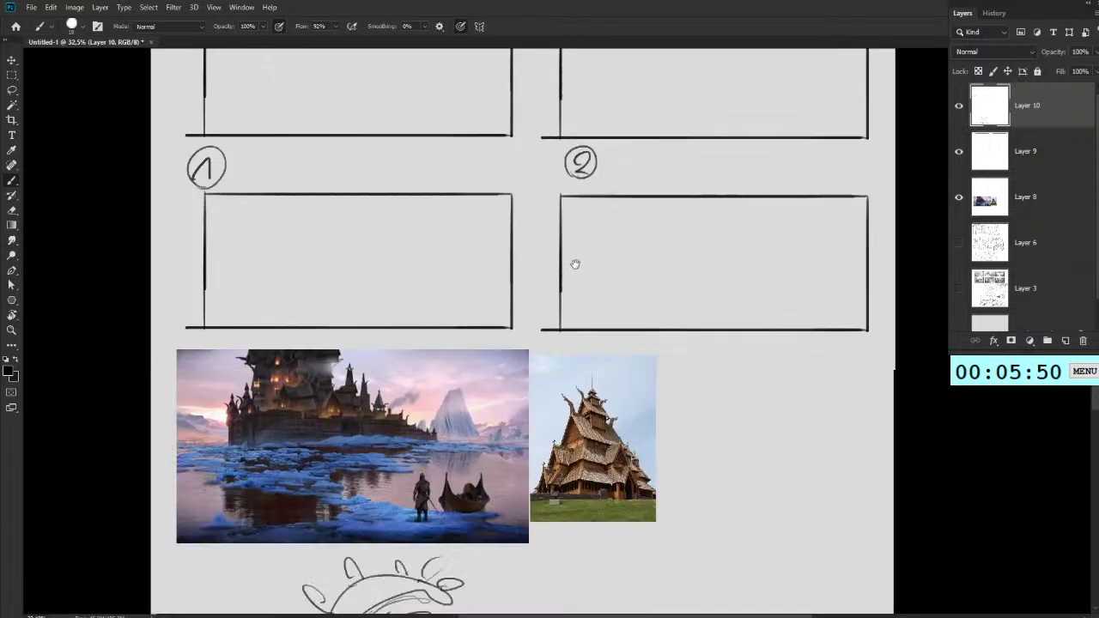
pyautogui.moveTo(574, 324); pyautogui.dragTo(576, 326)
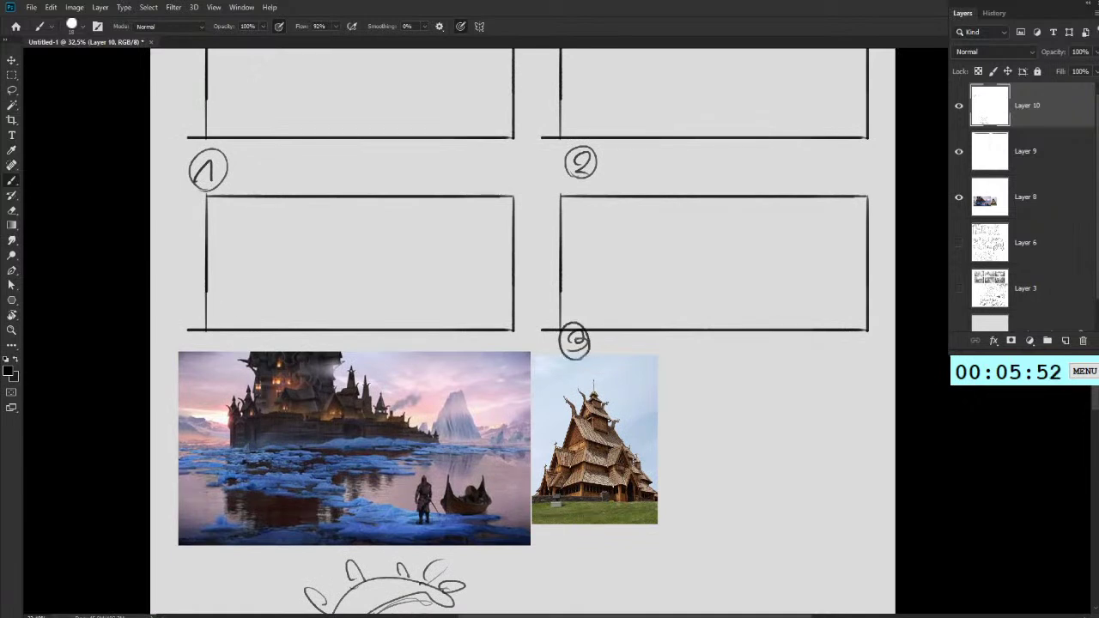
pyautogui.moveTo(194, 333); pyautogui.dragTo(194, 346)
pyautogui.moveTo(192, 345)
pyautogui.mouseDown()
pyautogui.moveTo(213, 344)
pyautogui.moveTo(204, 357)
pyautogui.moveTo(194, 325)
pyautogui.mouseUp()
# Step: Draw a long downward arrow in the empty space to the right of the stave church photo
pyautogui.moveTo(250, 299); pyautogui.dragTo(662, 329)
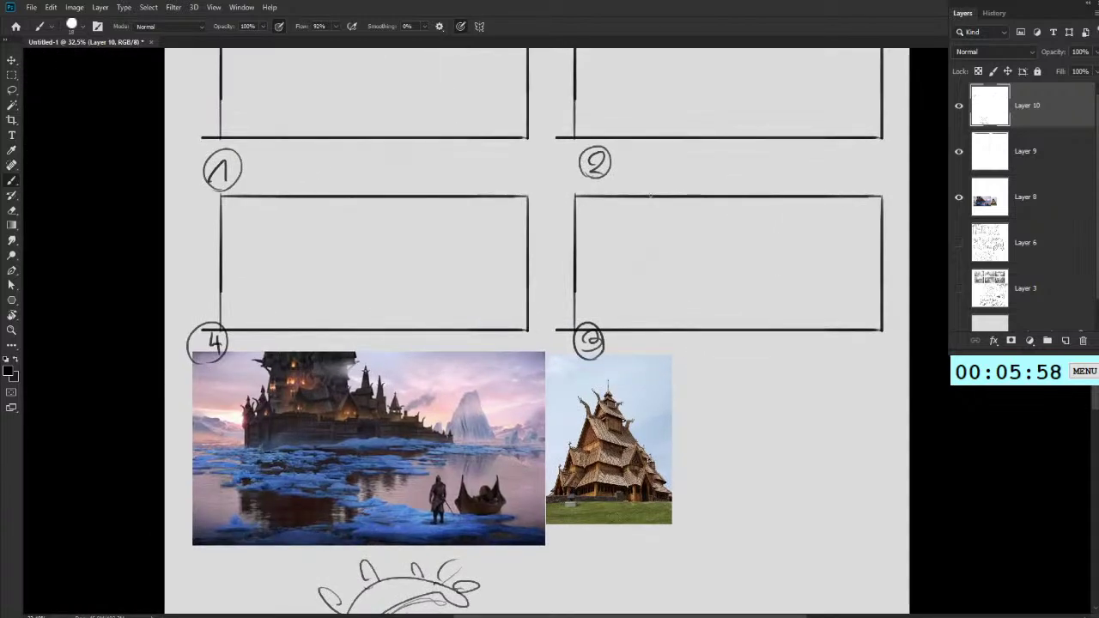
pyautogui.moveTo(694, 290); pyautogui.dragTo(707, 341)
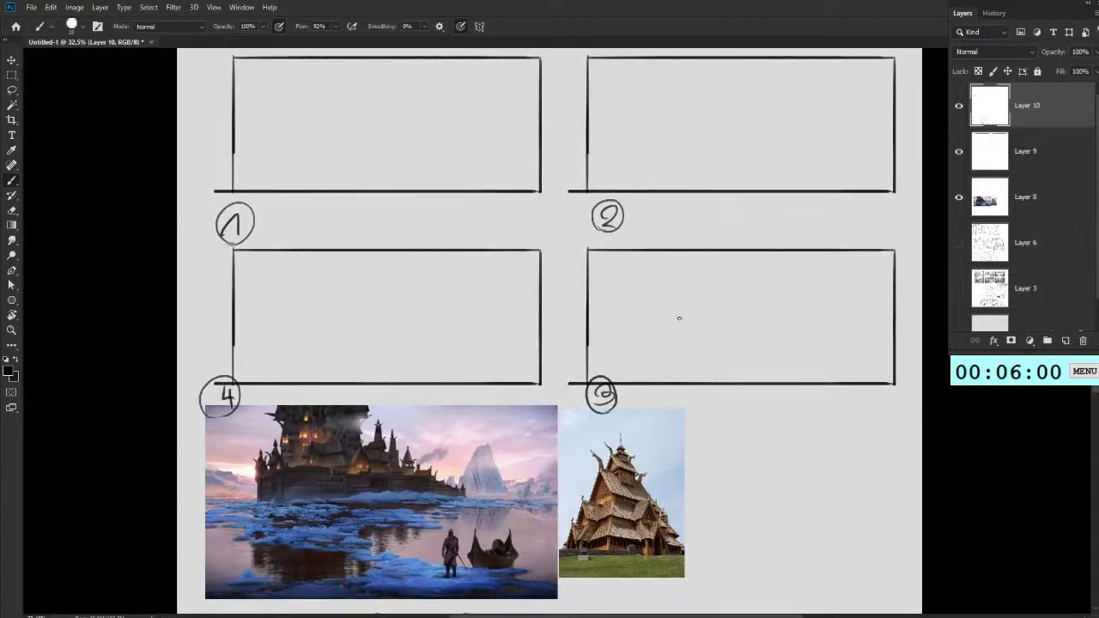
pyautogui.moveTo(592, 401)
pyautogui.mouseDown()
pyautogui.moveTo(694, 393)
pyautogui.moveTo(641, 302)
pyautogui.moveTo(650, 199)
pyautogui.moveTo(614, 153)
pyautogui.mouseUp()
pyautogui.moveTo(779, 222)
pyautogui.mouseDown()
pyautogui.moveTo(783, 333)
pyautogui.moveTo(771, 322)
pyautogui.mouseUp()
pyautogui.moveTo(731, 403)
pyautogui.mouseDown()
pyautogui.moveTo(642, 378)
pyautogui.moveTo(606, 323)
pyautogui.moveTo(624, 349)
pyautogui.moveTo(616, 359)
pyautogui.moveTo(606, 347)
pyautogui.mouseUp()
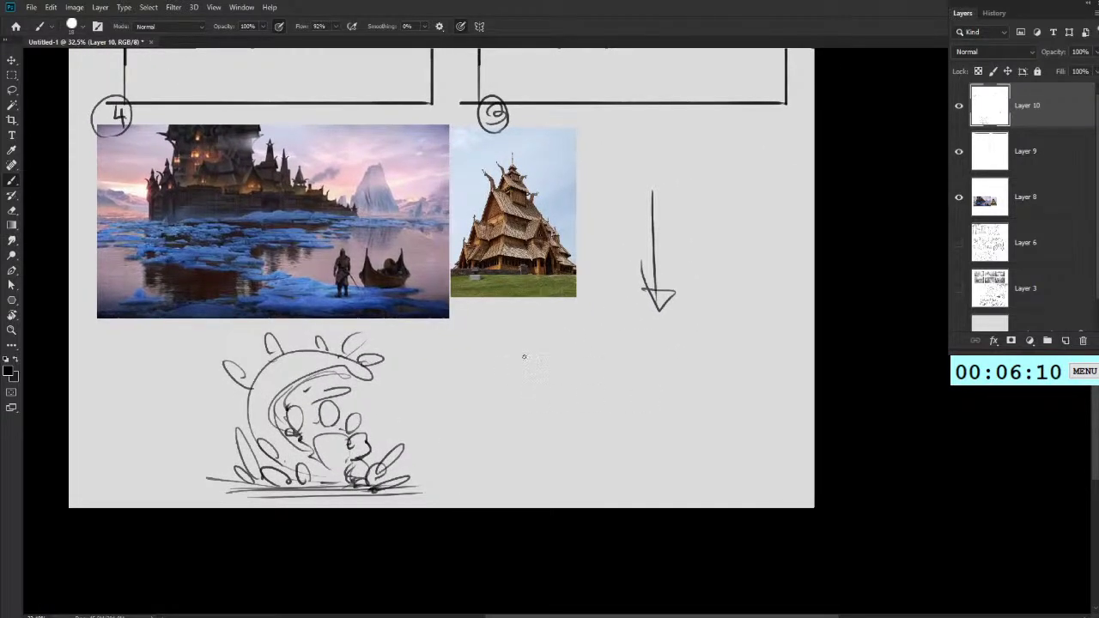
# Step: Handwrite "2 Values" directly below the stave church photo, undoing the misdrawn strokes
pyautogui.moveTo(493, 352); pyautogui.dragTo(493, 368)
pyautogui.moveTo(500, 356); pyautogui.dragTo(503, 358)
pyautogui.hotkey('ctrl', 'z')
pyautogui.hotkey('ctrl', 'z')
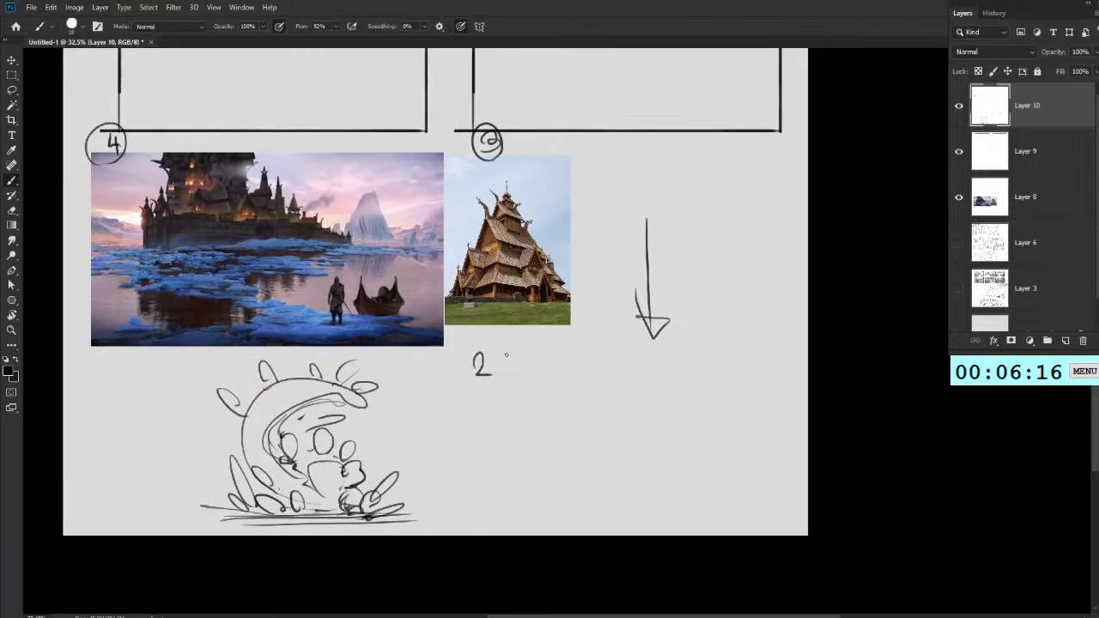
pyautogui.moveTo(522, 363)
pyautogui.mouseDown()
pyautogui.moveTo(523, 374)
pyautogui.moveTo(566, 377)
pyautogui.mouseUp()
pyautogui.moveTo(560, 418); pyautogui.dragTo(622, 368)
pyautogui.moveTo(548, 353)
pyautogui.mouseDown()
pyautogui.moveTo(513, 386)
pyautogui.moveTo(563, 352)
pyautogui.mouseUp()
pyautogui.hotkey('ctrl', 'z')
pyautogui.hotkey('ctrl', 'z')
pyautogui.hotkey('ctrl', 'z')
pyautogui.hotkey('ctrl', 'z')
pyautogui.moveTo(643, 315)
pyautogui.mouseDown()
pyautogui.moveTo(623, 333)
pyautogui.moveTo(588, 429)
pyautogui.mouseUp()
pyautogui.moveTo(481, 397)
pyautogui.mouseDown()
pyautogui.moveTo(570, 335)
pyautogui.moveTo(554, 294)
pyautogui.moveTo(609, 426)
pyautogui.moveTo(520, 399)
pyautogui.moveTo(511, 368)
pyautogui.mouseUp()
pyautogui.hotkey('ctrl', 'z')
pyautogui.hotkey('ctrl', 'z')
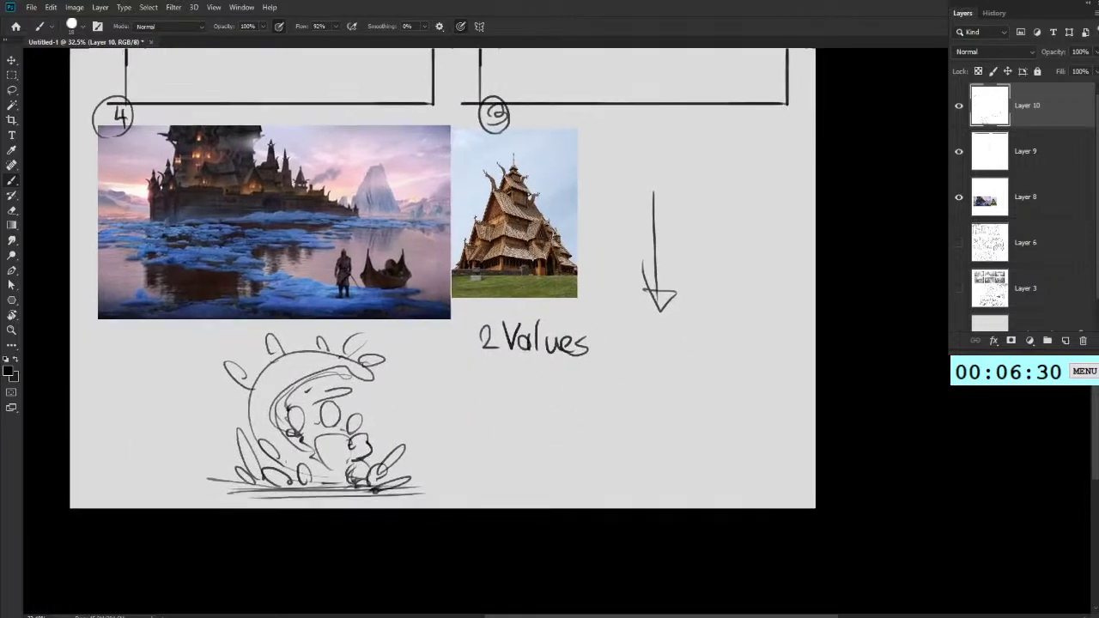
# Step: Handwrite "Structure" beneath "2 Values" and add a circled 1 to the left of it
pyautogui.moveTo(584, 368); pyautogui.dragTo(584, 391)
pyautogui.moveTo(577, 381); pyautogui.dragTo(631, 392)
pyautogui.moveTo(643, 359)
pyautogui.mouseDown()
pyautogui.moveTo(642, 393)
pyautogui.moveTo(653, 379)
pyautogui.mouseUp()
pyautogui.moveTo(649, 378)
pyautogui.mouseDown()
pyautogui.moveTo(661, 394)
pyautogui.moveTo(693, 383)
pyautogui.mouseUp()
pyautogui.moveTo(698, 388); pyautogui.dragTo(710, 388)
pyautogui.moveTo(549, 432)
pyautogui.mouseDown()
pyautogui.moveTo(650, 445)
pyautogui.moveTo(536, 468)
pyautogui.mouseUp()
pyautogui.hotkey('ctrl', 'z')
pyautogui.moveTo(467, 378)
pyautogui.mouseDown()
pyautogui.moveTo(473, 400)
pyautogui.moveTo(474, 364)
pyautogui.mouseUp()
pyautogui.moveTo(519, 301); pyautogui.dragTo(402, 350)
pyautogui.moveTo(660, 323); pyautogui.dragTo(642, 358)
# Step: Draw a curved arrow leading down from the word "Structure" and handwrite a further note below it
pyautogui.moveTo(739, 337)
pyautogui.mouseDown()
pyautogui.moveTo(739, 315)
pyautogui.moveTo(685, 301)
pyautogui.moveTo(727, 461)
pyautogui.moveTo(709, 189)
pyautogui.moveTo(708, 353)
pyautogui.moveTo(668, 413)
pyautogui.moveTo(668, 378)
pyautogui.mouseUp()
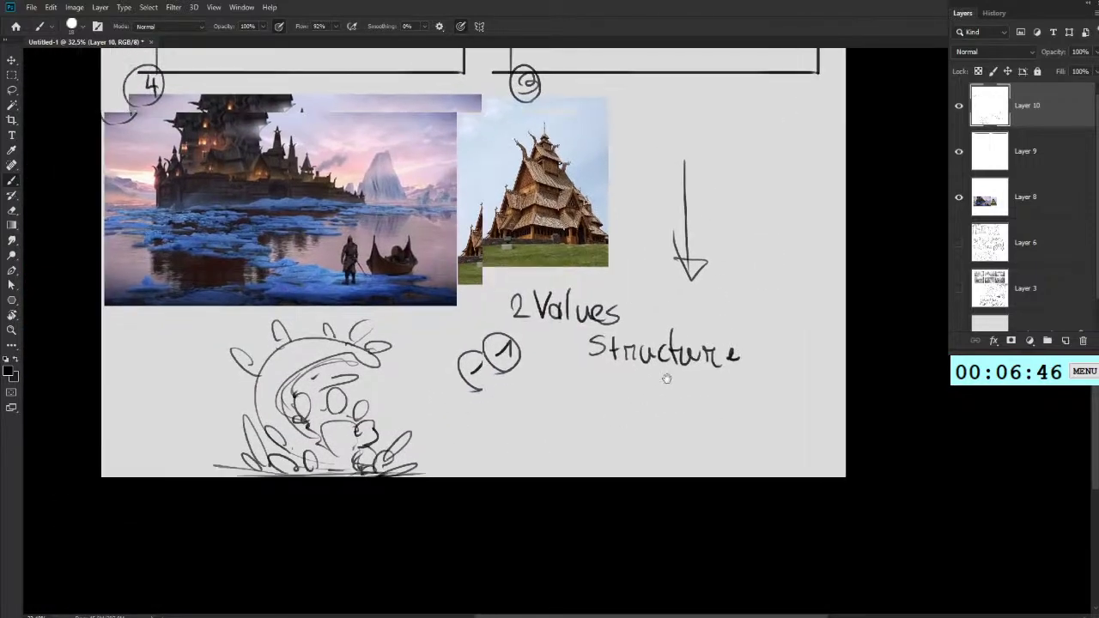
pyautogui.moveTo(747, 305)
pyautogui.mouseDown()
pyautogui.moveTo(741, 410)
pyautogui.moveTo(718, 424)
pyautogui.mouseUp()
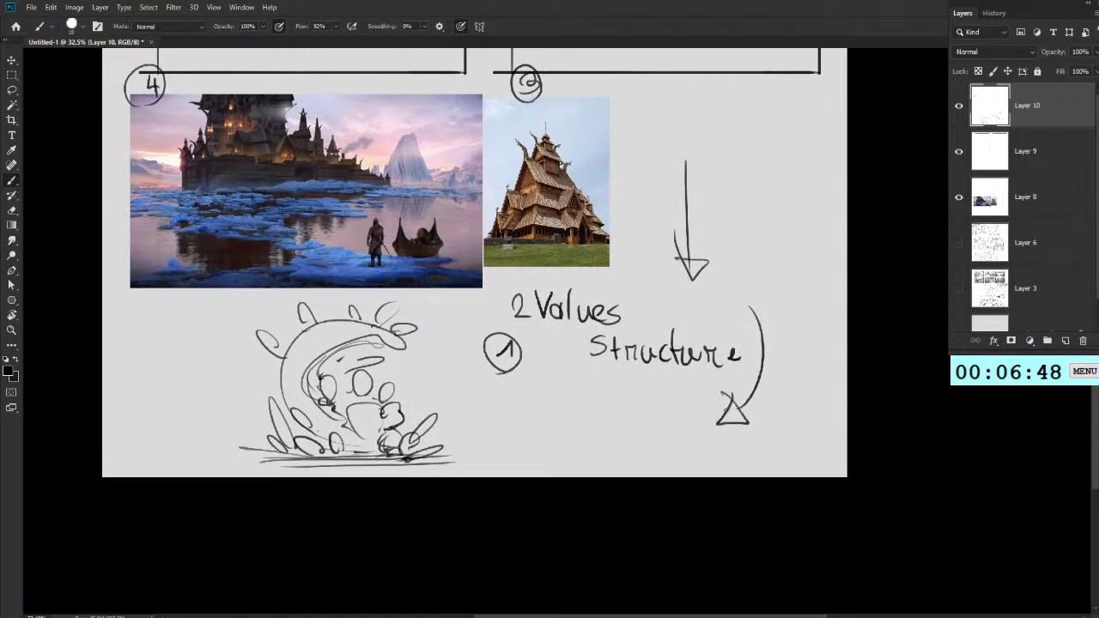
pyautogui.moveTo(684, 462); pyautogui.dragTo(669, 438)
pyautogui.moveTo(538, 405); pyautogui.dragTo(558, 413)
pyautogui.moveTo(569, 402)
pyautogui.mouseDown()
pyautogui.moveTo(612, 416)
pyautogui.moveTo(617, 397)
pyautogui.moveTo(639, 395)
pyautogui.moveTo(722, 426)
pyautogui.mouseUp()
pyautogui.moveTo(763, 366); pyautogui.dragTo(685, 411)
pyautogui.moveTo(421, 430)
pyautogui.mouseDown()
pyautogui.moveTo(431, 463)
pyautogui.moveTo(424, 424)
pyautogui.moveTo(397, 503)
pyautogui.mouseUp()
# Step: Draw a second curved arrow to the right of the straight arrow and handwrite "Light" at its tip
pyautogui.moveTo(637, 234); pyautogui.dragTo(669, 328)
pyautogui.moveTo(646, 365); pyautogui.dragTo(676, 409)
pyautogui.moveTo(697, 354)
pyautogui.mouseDown()
pyautogui.moveTo(706, 397)
pyautogui.moveTo(713, 369)
pyautogui.mouseUp()
pyautogui.click(672, 359)
pyautogui.moveTo(689, 407)
pyautogui.mouseDown()
pyautogui.moveTo(741, 399)
pyautogui.moveTo(731, 420)
pyautogui.moveTo(785, 469)
pyautogui.moveTo(767, 406)
pyautogui.mouseUp()
pyautogui.hotkey('ctrl', 'z')
pyautogui.hotkey('ctrl', 'z')
# Step: Merge the notes and frames layers, hide the result, then show and select Layer 3 with the earlier grayscale thumbnails
pyautogui.hscroll(-4, 657, 384)
pyautogui.scroll(8, 599, 231)
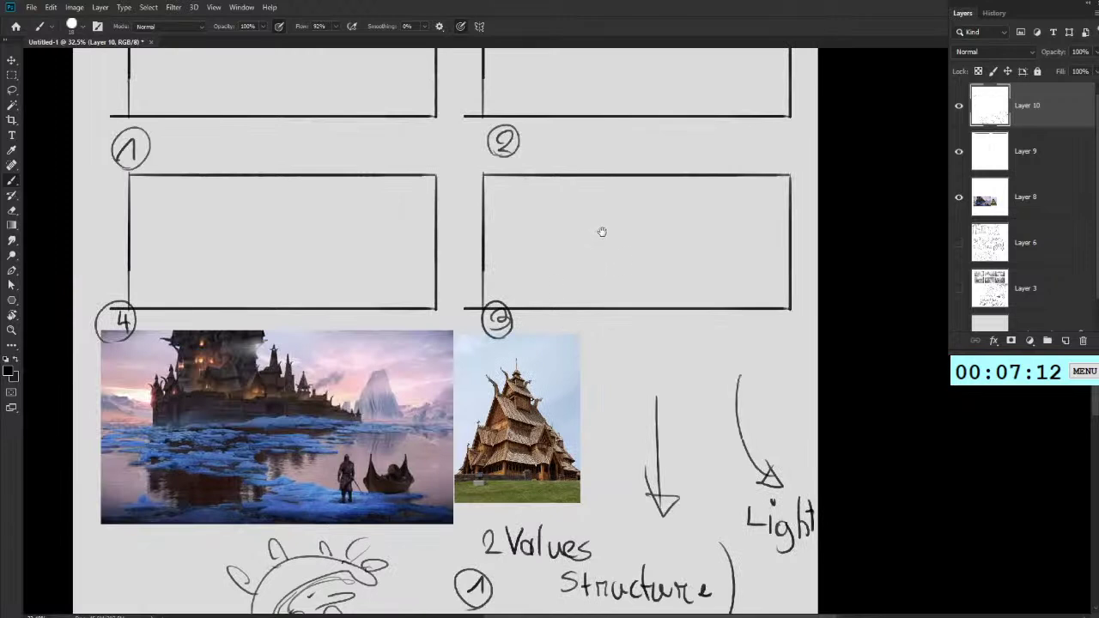
pyautogui.scroll(-2, 675, 318)
pyautogui.hscroll(-1, 898, 298)
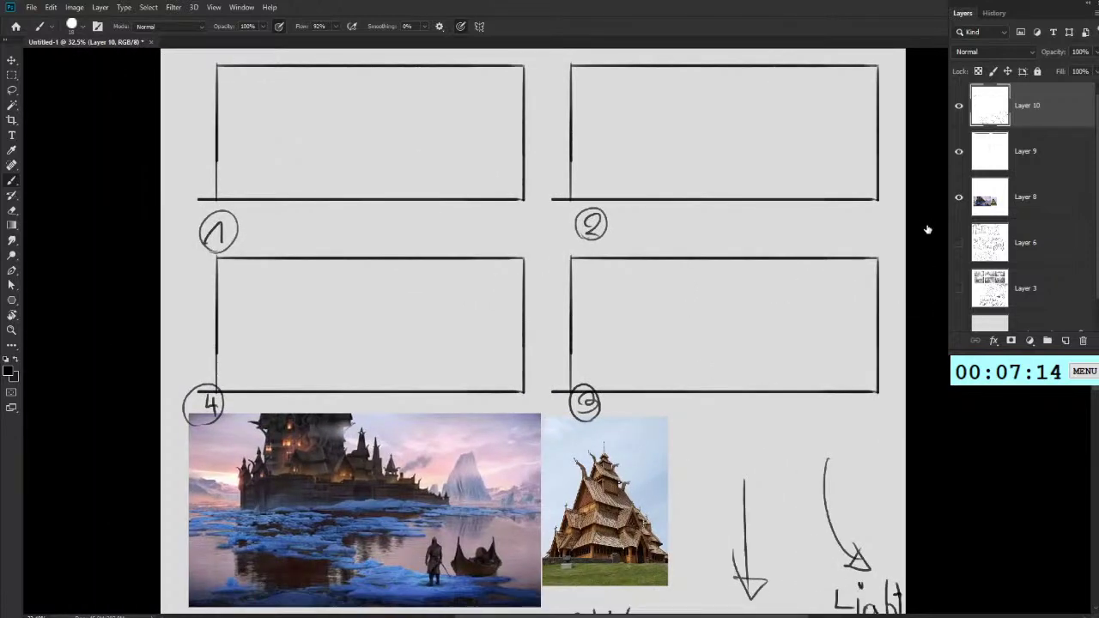
pyautogui.keyDown('shift'); pyautogui.click(1034, 153); pyautogui.keyUp('shift')
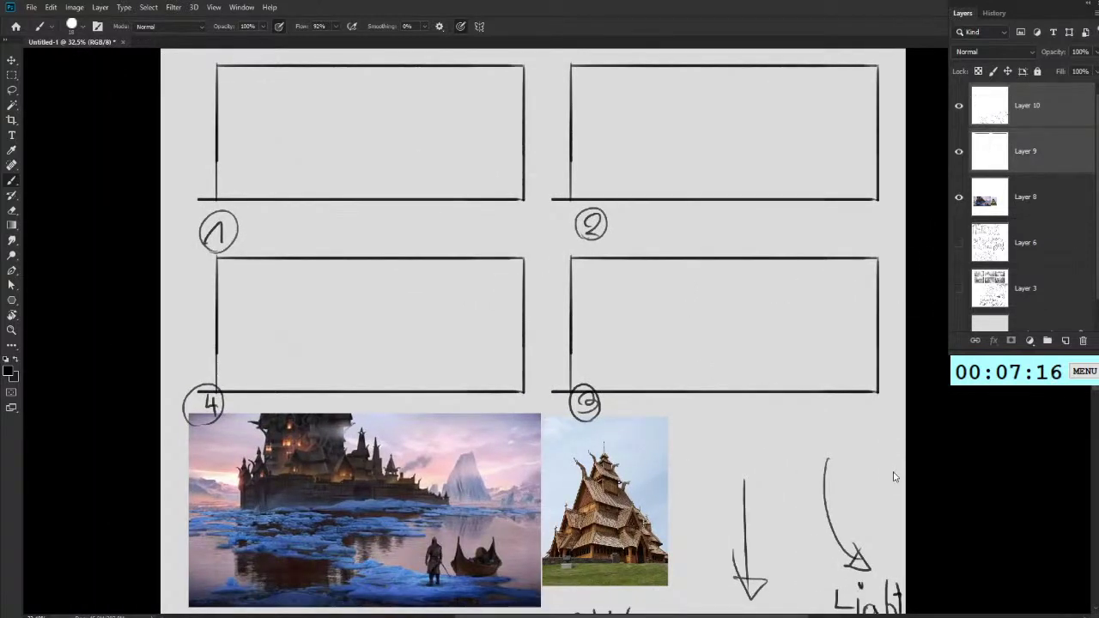
pyautogui.hotkey('ctrl', 'e')
pyautogui.hotkey('ctrl', ',')
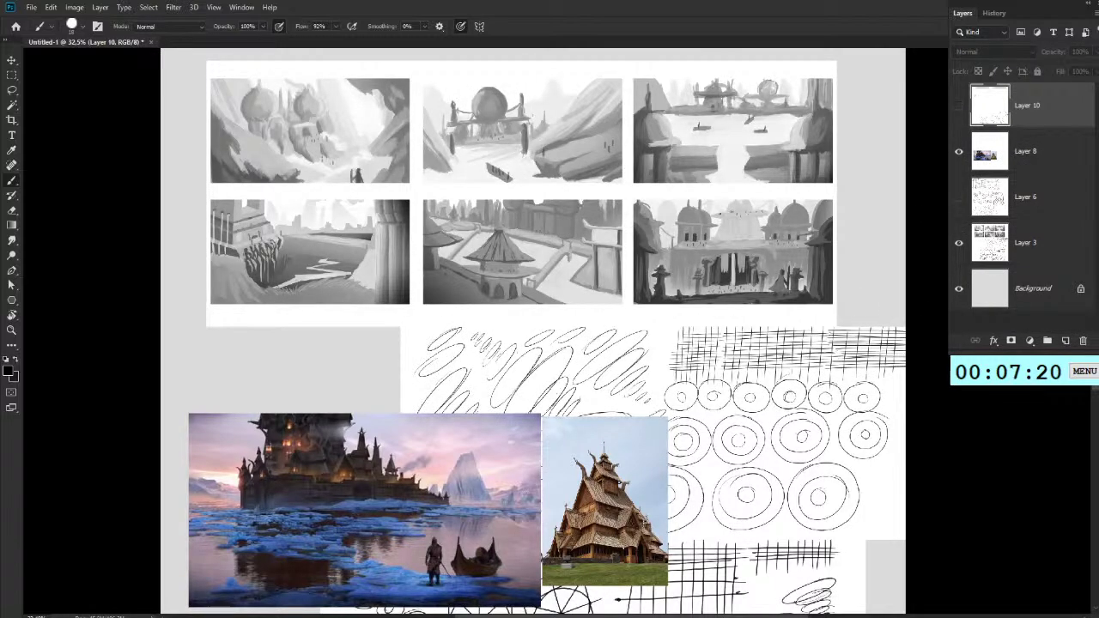
pyautogui.click(1028, 243)
# Step: Try circling the pagoda area in the lower middle grayscale thumbnail
pyautogui.moveTo(556, 267)
pyautogui.mouseDown()
pyautogui.moveTo(469, 280)
pyautogui.moveTo(452, 270)
pyautogui.mouseUp()
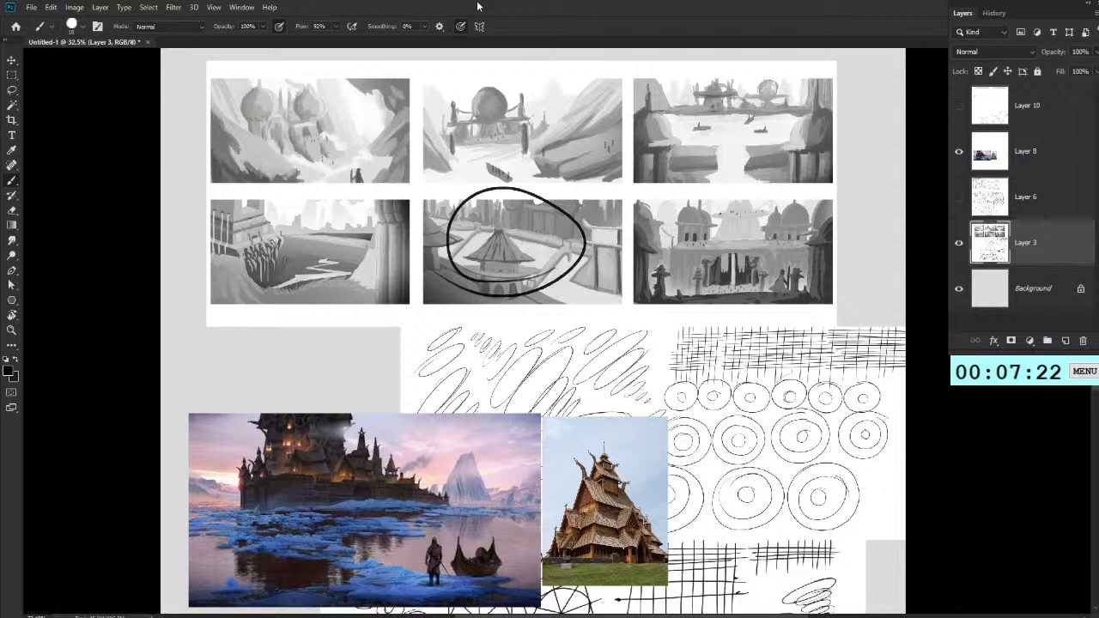
pyautogui.hotkey('ctrl', 'z')
pyautogui.moveTo(560, 288); pyautogui.dragTo(471, 316)
pyautogui.hotkey('ctrl', 'z')
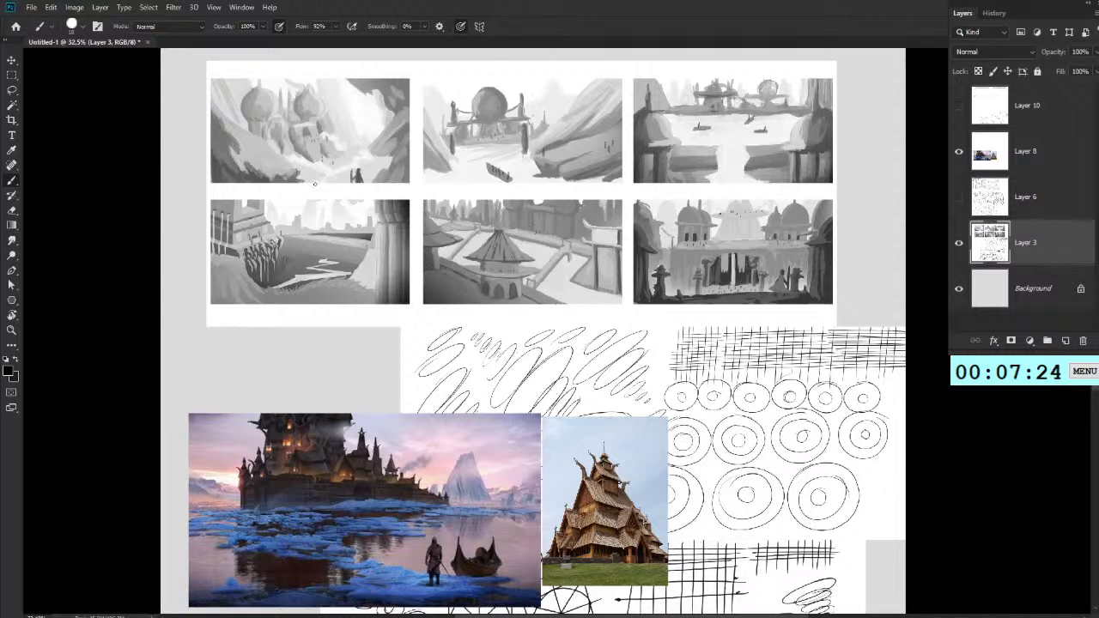
# Step: Sketch diagonal and looping composition lines over the foreground and pagoda base of the lower middle grayscale thumbnail
pyautogui.moveTo(427, 204)
pyautogui.mouseDown()
pyautogui.moveTo(456, 243)
pyautogui.moveTo(460, 279)
pyautogui.moveTo(528, 314)
pyautogui.mouseUp()
pyautogui.moveTo(462, 281)
pyautogui.mouseDown()
pyautogui.moveTo(408, 299)
pyautogui.moveTo(469, 285)
pyautogui.mouseUp()
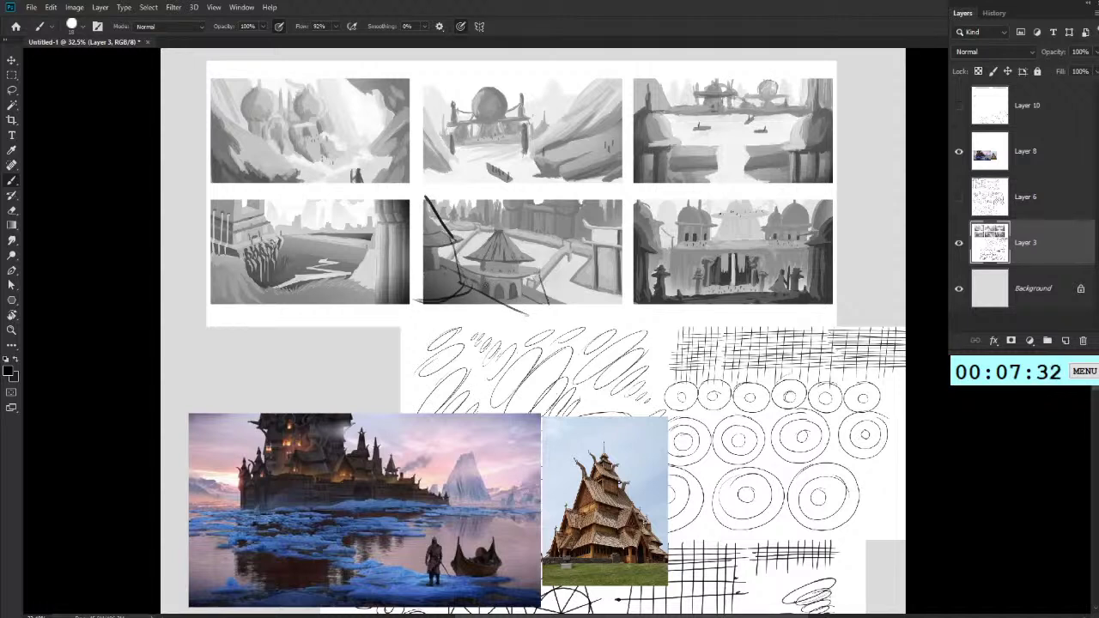
pyautogui.moveTo(448, 305)
pyautogui.mouseDown()
pyautogui.moveTo(464, 283)
pyautogui.moveTo(495, 277)
pyautogui.moveTo(529, 302)
pyautogui.moveTo(496, 302)
pyautogui.moveTo(534, 311)
pyautogui.moveTo(464, 309)
pyautogui.mouseUp()
pyautogui.moveTo(703, 178); pyautogui.dragTo(673, 244)
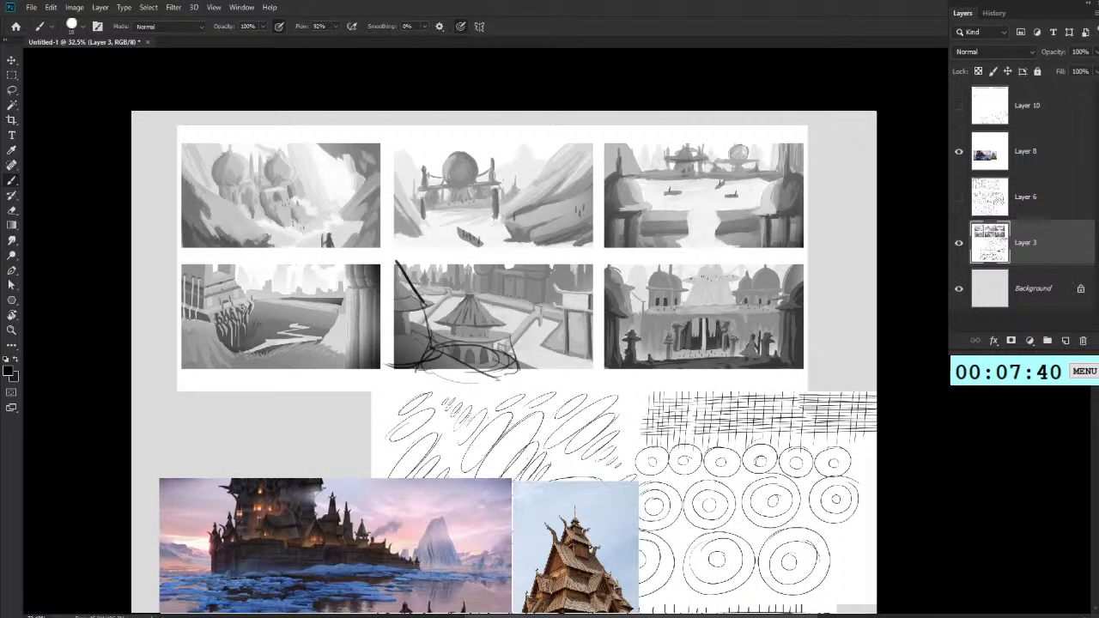
# Step: Hide Layer 3, show Layer 10 with the numbered frames again, and add a new layer above it
pyautogui.click(960, 243)
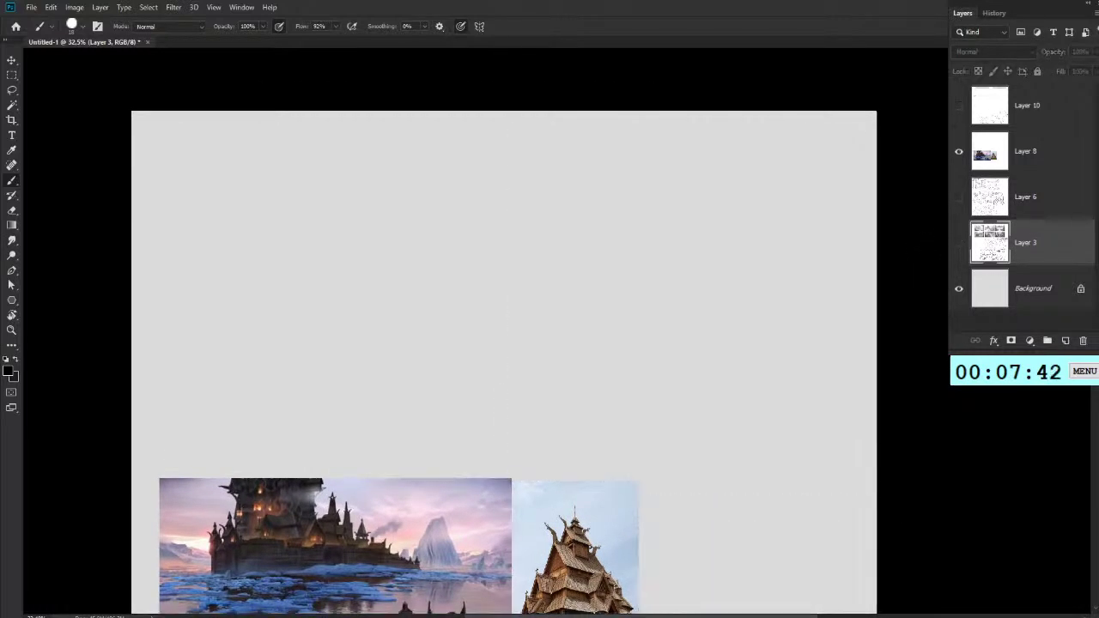
pyautogui.click(1027, 105)
pyautogui.click(960, 106)
pyautogui.moveTo(644, 293); pyautogui.dragTo(735, 215)
pyautogui.moveTo(635, 168); pyautogui.dragTo(655, 259)
pyautogui.moveTo(660, 355); pyautogui.dragTo(655, 235)
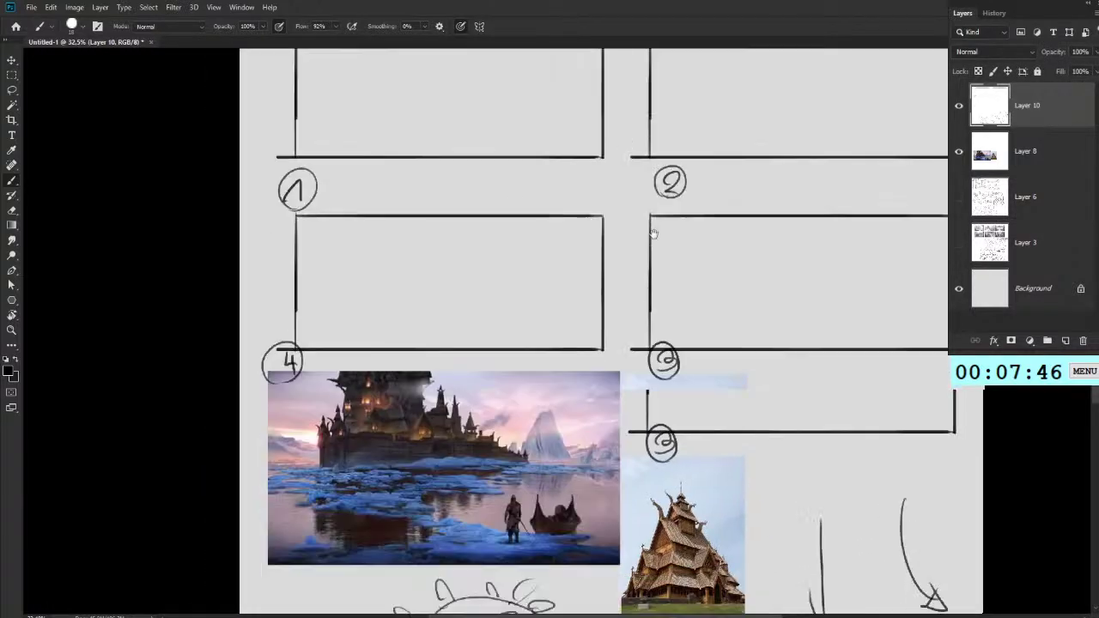
pyautogui.moveTo(934, 217); pyautogui.dragTo(899, 252)
pyautogui.hotkey('ctrl', 'shift', 'alt', 'n')
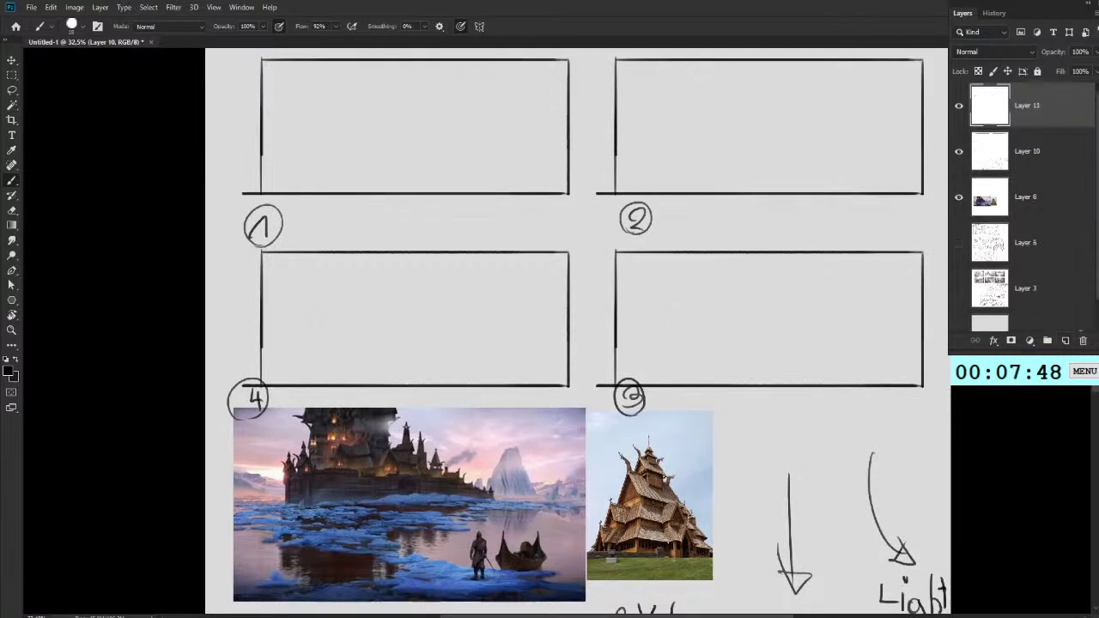
# Step: Try drawing a horizontal horizon line across the lower half of frame 1
pyautogui.moveTo(615, 305)
pyautogui.mouseDown()
pyautogui.moveTo(584, 346)
pyautogui.moveTo(558, 160)
pyautogui.moveTo(558, 277)
pyautogui.moveTo(557, 256)
pyautogui.moveTo(539, 322)
pyautogui.mouseUp()
pyautogui.scroll(2, 259, 140)
pyautogui.moveTo(292, 382); pyautogui.dragTo(338, 162)
pyautogui.moveTo(412, 262); pyautogui.dragTo(347, 312)
pyautogui.scroll(4, 346, 311)
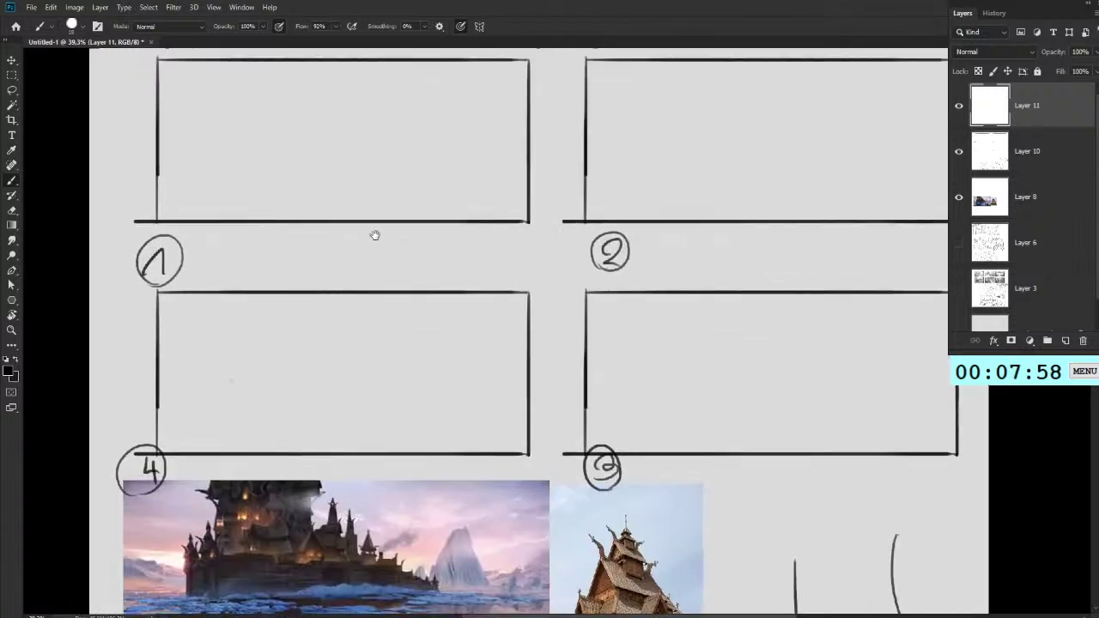
pyautogui.moveTo(202, 170)
pyautogui.mouseDown()
pyautogui.moveTo(592, 170)
pyautogui.moveTo(146, 172)
pyautogui.mouseUp()
pyautogui.hotkey('ctrl', 'z')
pyautogui.hotkey('ctrl', 'z')
pyautogui.moveTo(595, 167); pyautogui.dragTo(164, 167)
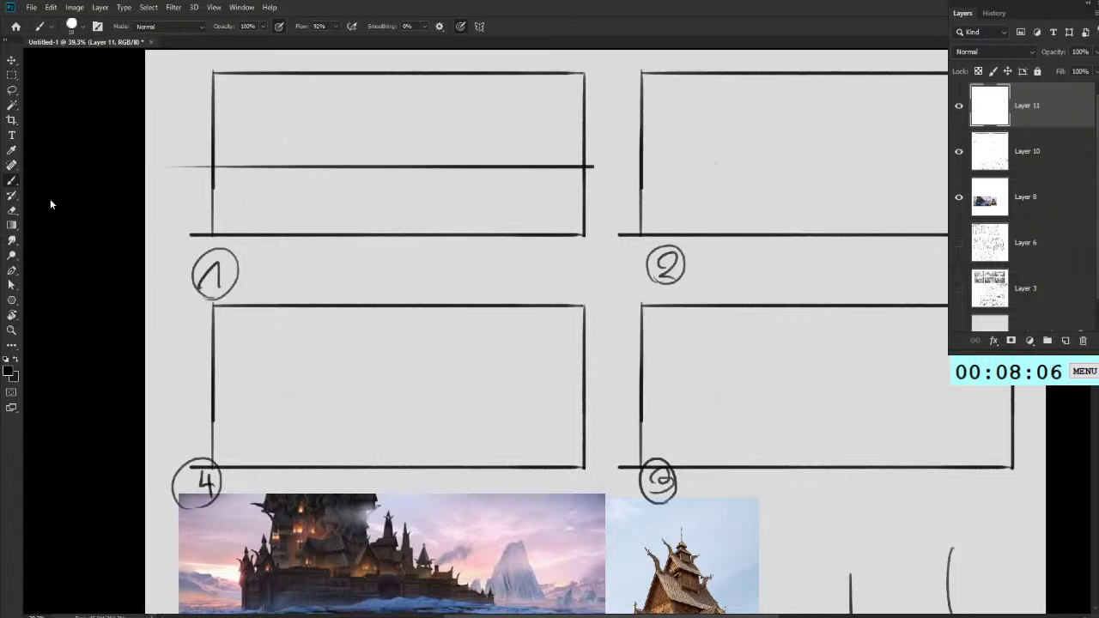
pyautogui.hotkey('ctrl', 'z')
# Step: Try a steep stroke inside frame 4 and a curved arrow pointing into frame 1
pyautogui.moveTo(620, 204); pyautogui.dragTo(648, 70)
pyautogui.moveTo(580, 188); pyautogui.dragTo(600, 318)
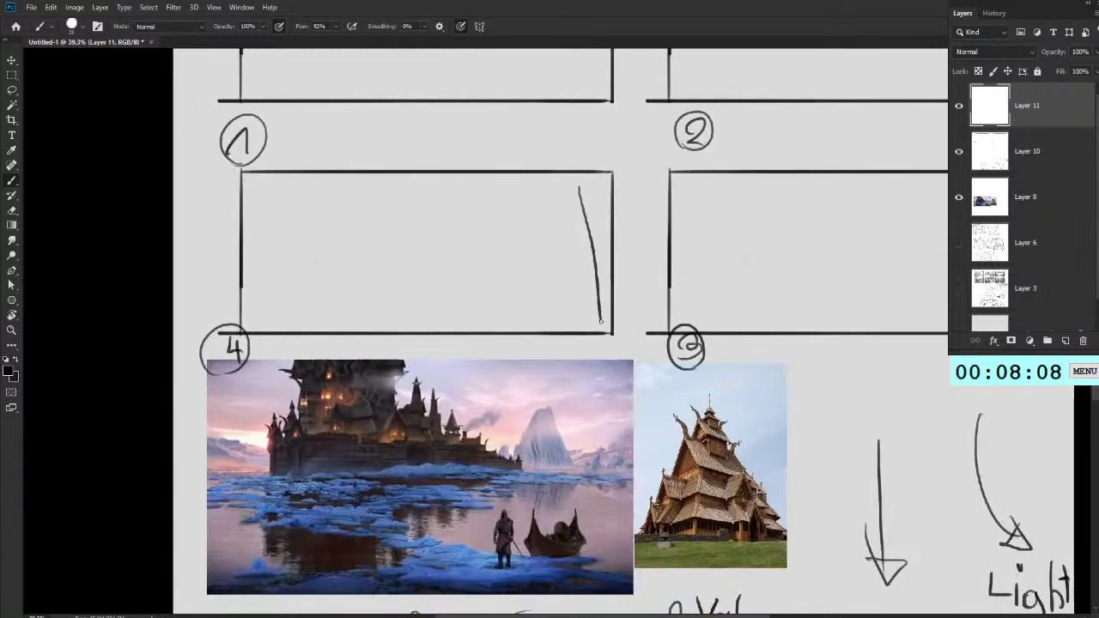
pyautogui.hotkey('ctrl', 'z')
pyautogui.scroll(3, 587, 181)
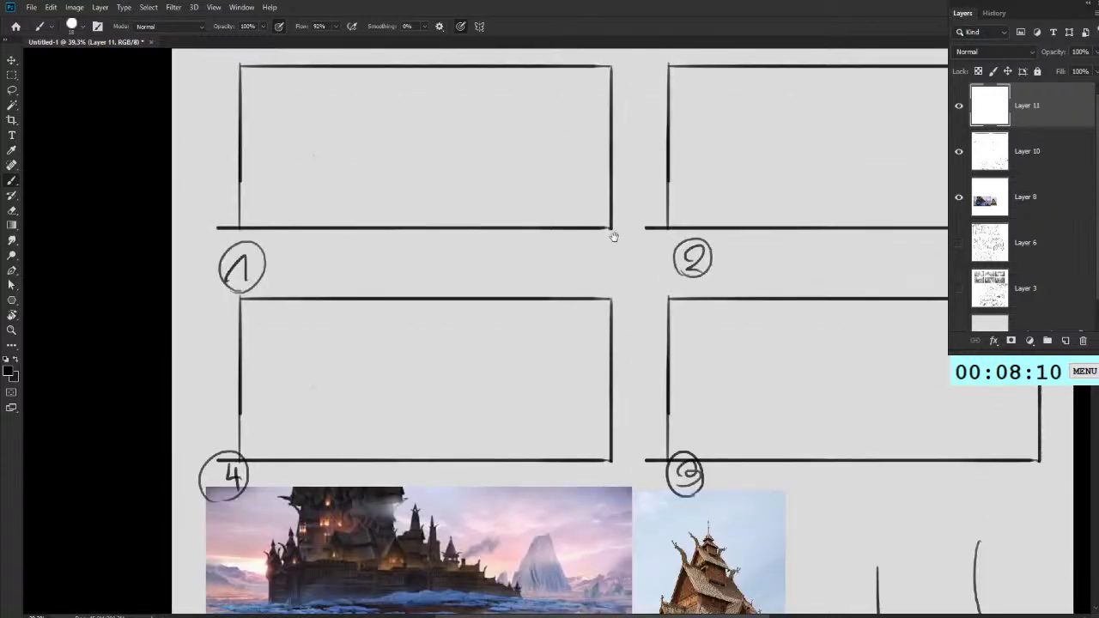
pyautogui.scroll(2, 613, 237)
pyautogui.moveTo(651, 159)
pyautogui.mouseDown()
pyautogui.moveTo(587, 217)
pyautogui.moveTo(601, 225)
pyautogui.mouseUp()
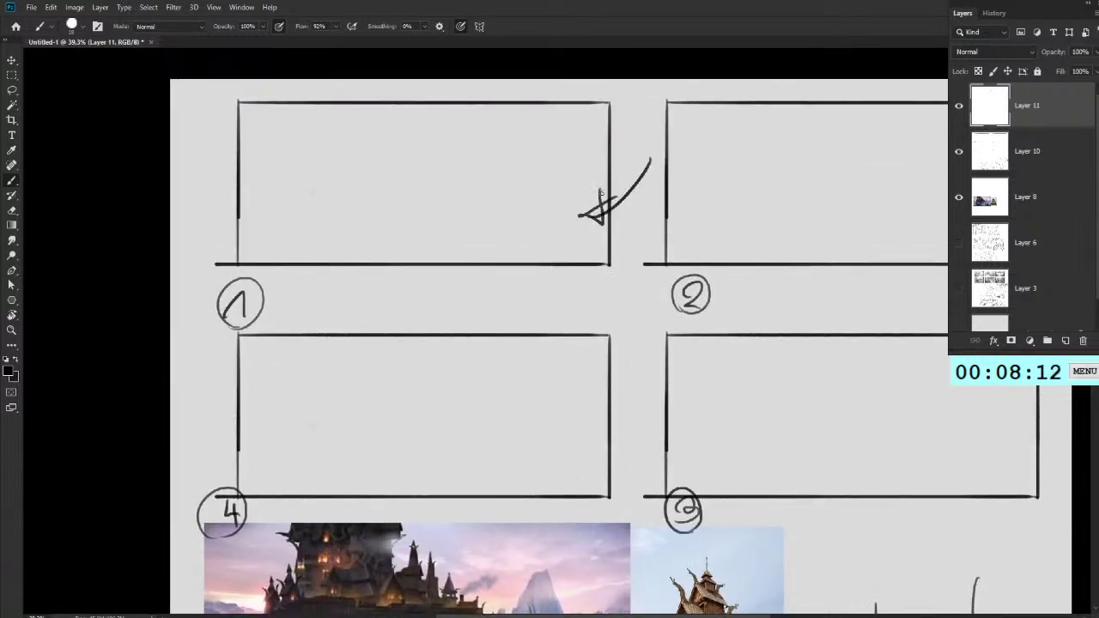
pyautogui.hotkey('ctrl', 'z')
pyautogui.hotkey('ctrl', 'z')
# Step: Try drawing a horizontal line across the lower part of frame 4
pyautogui.moveTo(555, 349)
pyautogui.mouseDown()
pyautogui.moveTo(609, 290)
pyautogui.moveTo(602, 271)
pyautogui.mouseUp()
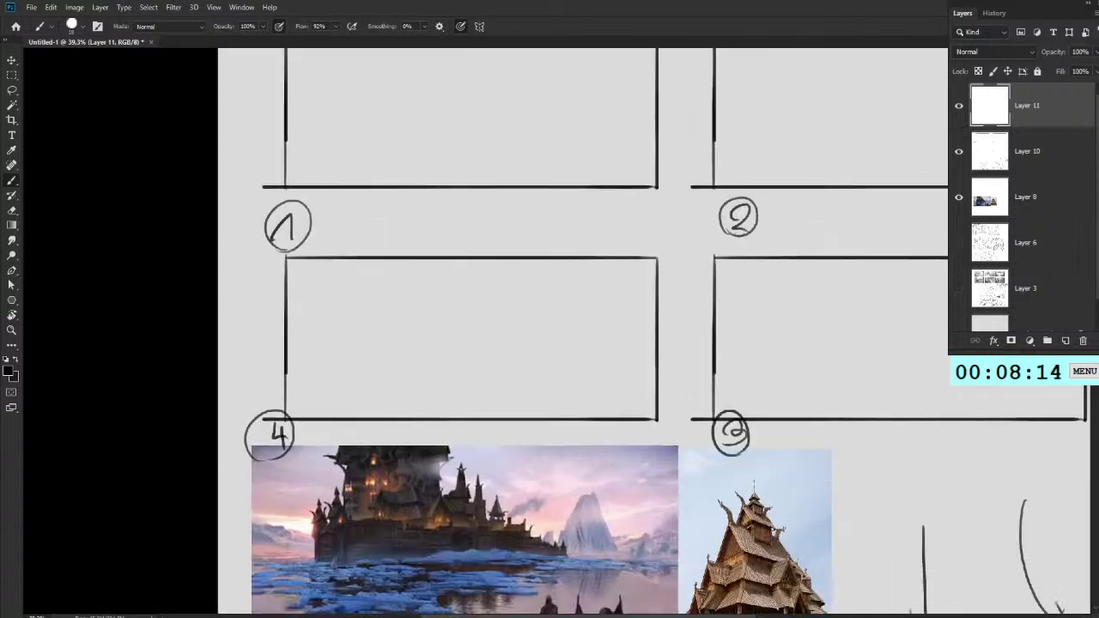
pyautogui.moveTo(287, 362); pyautogui.dragTo(708, 362)
pyautogui.moveTo(479, 319)
pyautogui.mouseDown()
pyautogui.moveTo(450, 348)
pyautogui.moveTo(523, 307)
pyautogui.moveTo(452, 304)
pyautogui.moveTo(475, 320)
pyautogui.mouseUp()
pyautogui.hotkey('ctrl', 'z')
pyautogui.hotkey('ctrl', 'z')
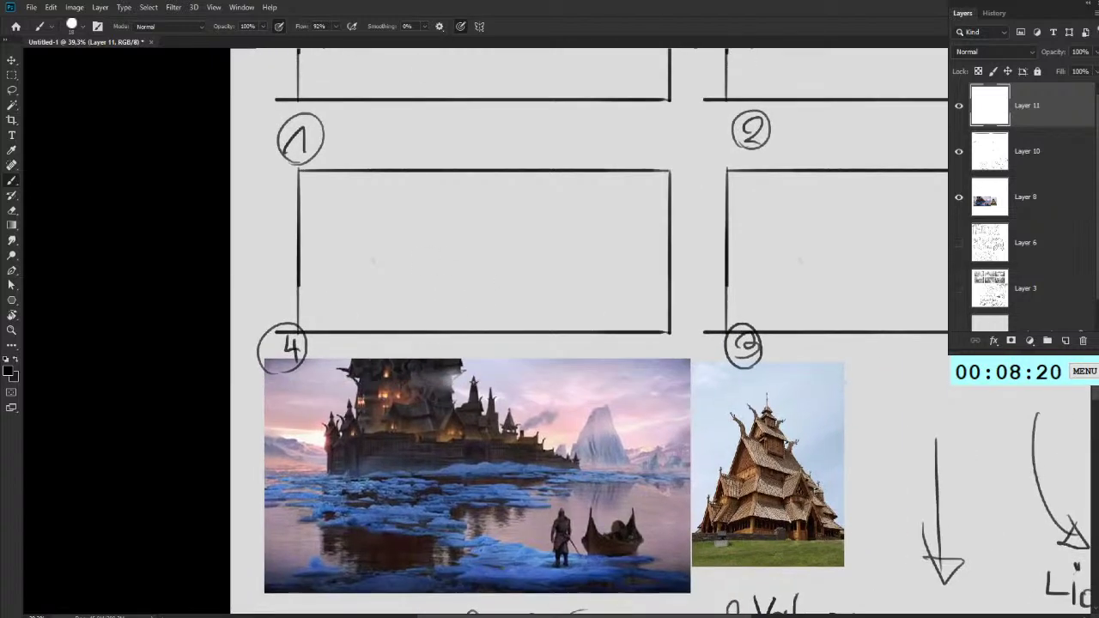
# Step: Draw a horizon line just above the bottom edge of frame 4 and another just below the top edge of frame 1
pyautogui.moveTo(290, 315); pyautogui.dragTo(626, 314)
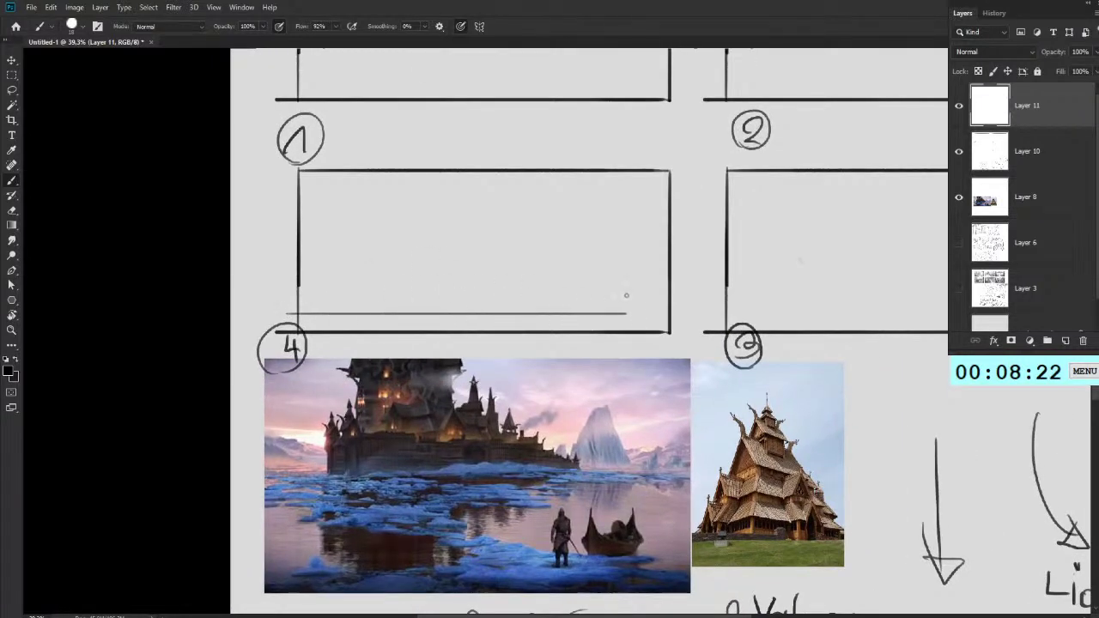
pyautogui.moveTo(649, 177); pyautogui.dragTo(633, 409)
pyautogui.moveTo(621, 264); pyautogui.dragTo(610, 206)
pyautogui.moveTo(264, 131); pyautogui.dragTo(592, 130)
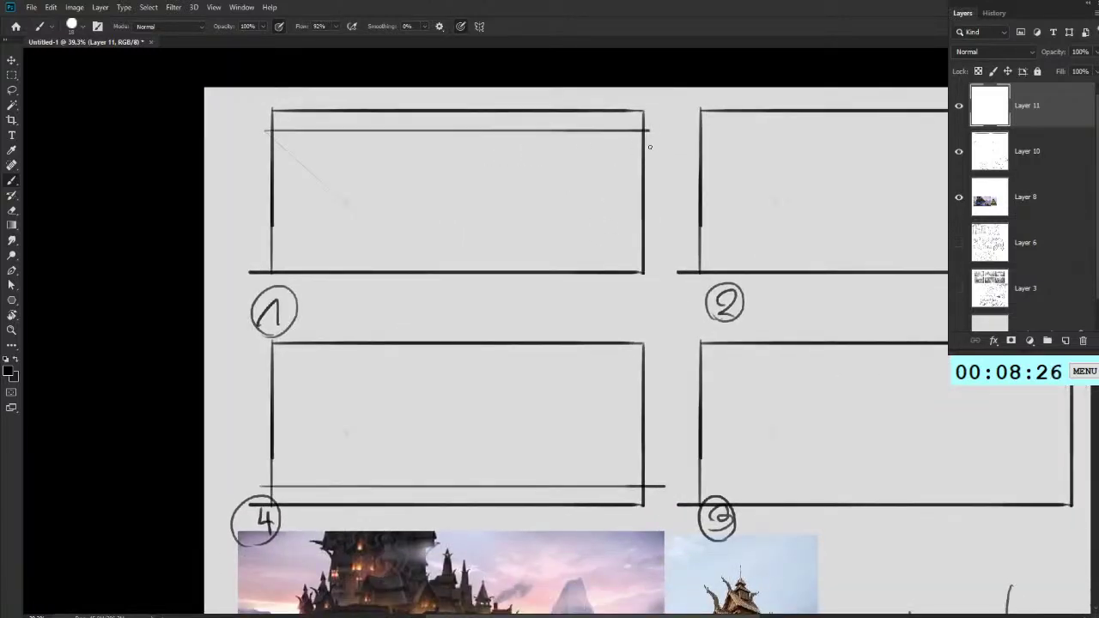
pyautogui.moveTo(440, 295); pyautogui.dragTo(351, 248)
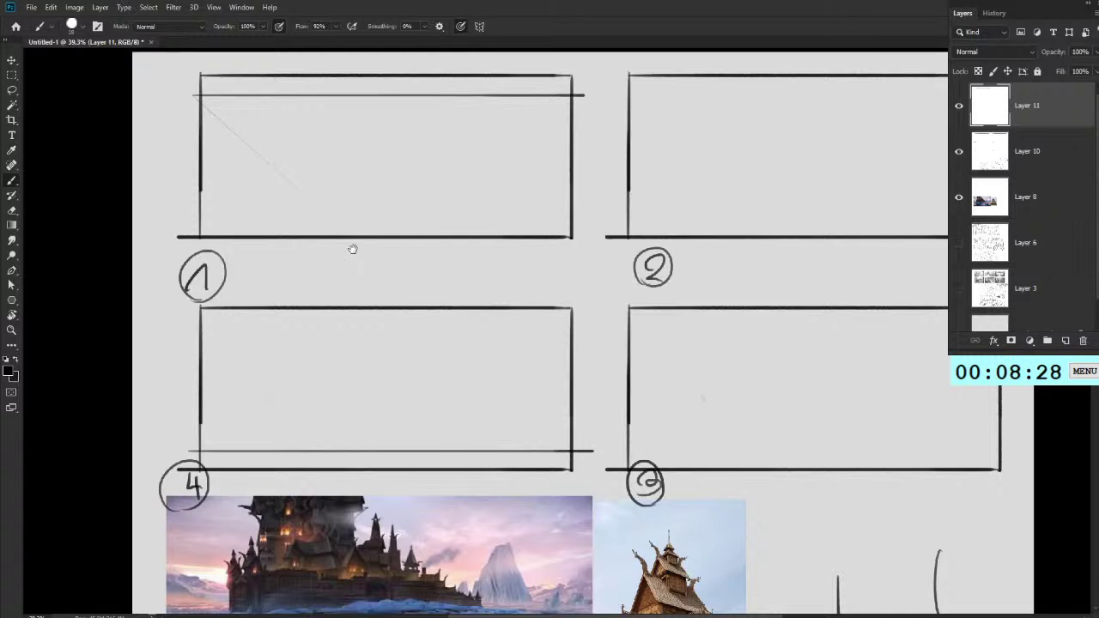
# Step: Draw a horizontal horizon line through the lower third of frame 2, extending slightly past its sides
pyautogui.moveTo(464, 226); pyautogui.dragTo(454, 186)
pyautogui.moveTo(651, 145)
pyautogui.mouseDown()
pyautogui.moveTo(537, 208)
pyautogui.moveTo(892, 212)
pyautogui.mouseUp()
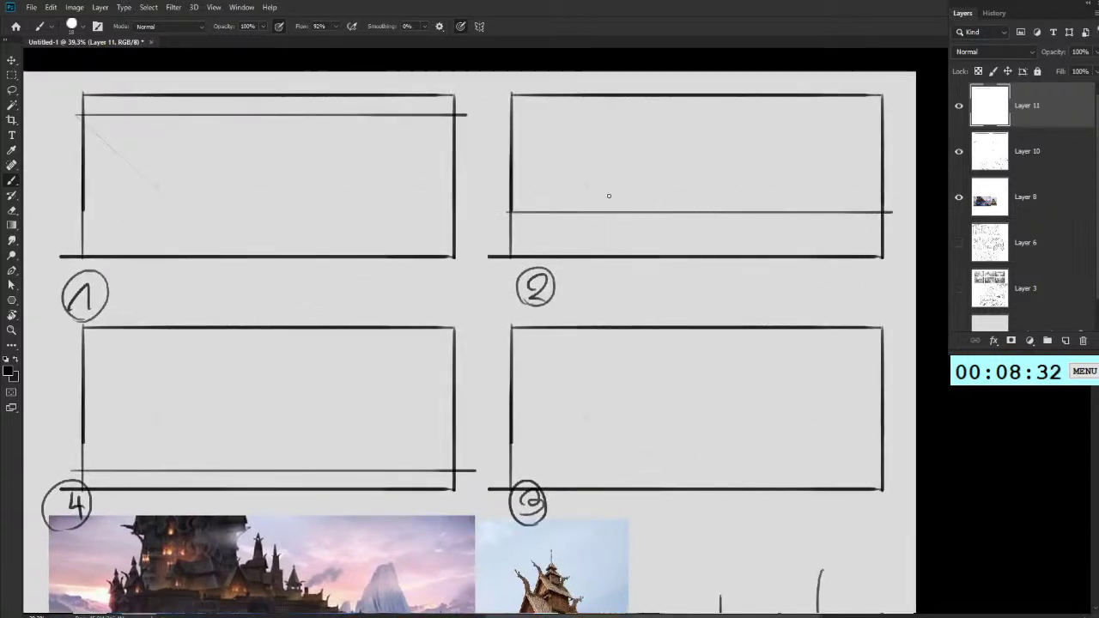
pyautogui.moveTo(481, 199); pyautogui.dragTo(472, 216)
pyautogui.moveTo(392, 188); pyautogui.dragTo(460, 150)
pyautogui.hotkey('ctrl', 'z')
pyautogui.moveTo(537, 300)
pyautogui.mouseDown()
pyautogui.moveTo(638, 317)
pyautogui.moveTo(547, 282)
pyautogui.moveTo(572, 390)
pyautogui.moveTo(557, 324)
pyautogui.moveTo(636, 358)
pyautogui.mouseUp()
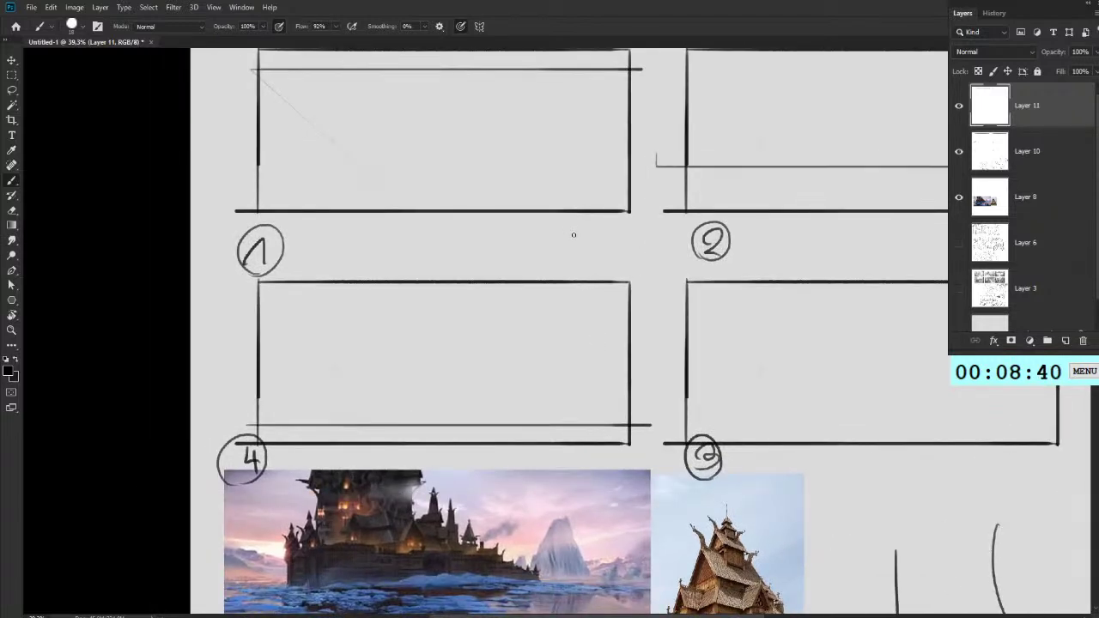
# Step: Try long diagonal strokes between the castle reference image and frame 3
pyautogui.moveTo(573, 235); pyautogui.dragTo(521, 142)
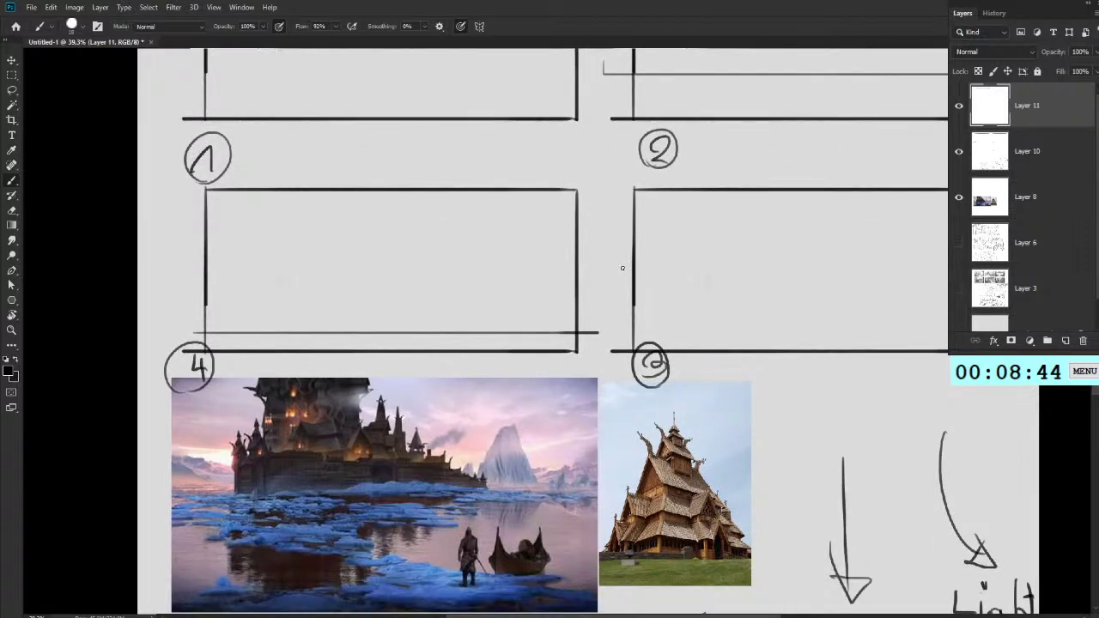
pyautogui.moveTo(511, 476)
pyautogui.mouseDown()
pyautogui.moveTo(619, 336)
pyautogui.moveTo(686, 317)
pyautogui.mouseUp()
pyautogui.moveTo(534, 275)
pyautogui.mouseDown()
pyautogui.moveTo(626, 413)
pyautogui.moveTo(517, 276)
pyautogui.mouseUp()
pyautogui.hotkey('ctrl', 'z')
pyautogui.moveTo(719, 257)
pyautogui.mouseDown()
pyautogui.moveTo(485, 384)
pyautogui.moveTo(496, 425)
pyautogui.mouseUp()
pyautogui.hotkey('ctrl', 'z')
# Step: Draw a horizontal horizon line with the Brush through the lower third of frame 3, extending past both sides
pyautogui.moveTo(477, 349); pyautogui.dragTo(492, 424)
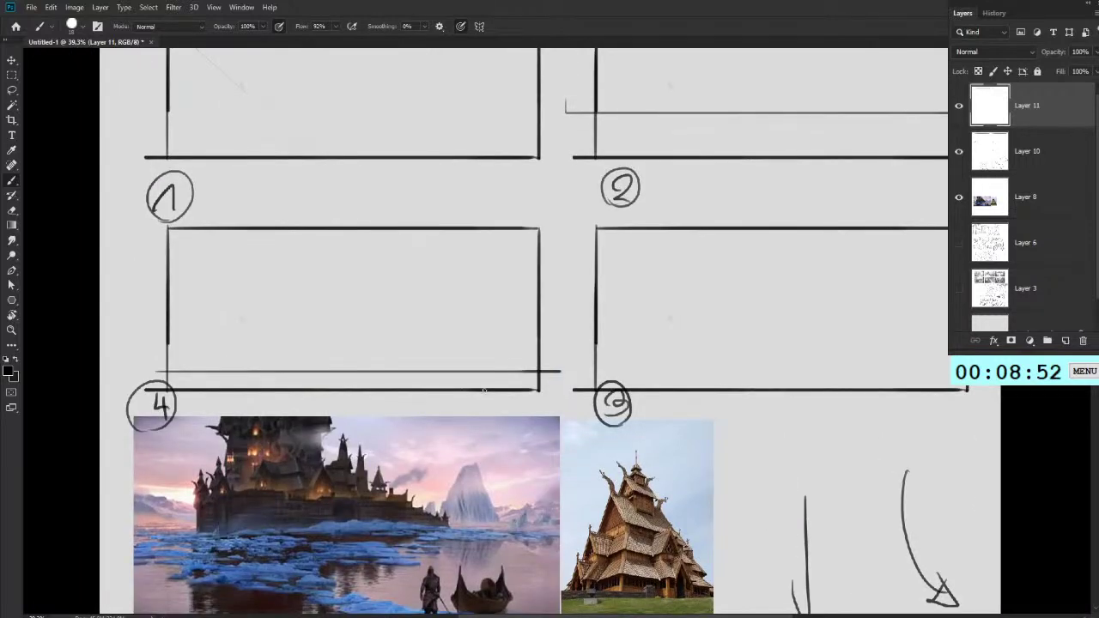
pyautogui.moveTo(639, 279); pyautogui.dragTo(677, 406)
pyautogui.moveTo(803, 447)
pyautogui.mouseDown()
pyautogui.moveTo(802, 373)
pyautogui.moveTo(611, 387)
pyautogui.moveTo(619, 424)
pyautogui.mouseUp()
pyautogui.moveTo(364, 309)
pyautogui.mouseDown()
pyautogui.moveTo(539, 351)
pyautogui.moveTo(376, 246)
pyautogui.mouseUp()
pyautogui.press('e')
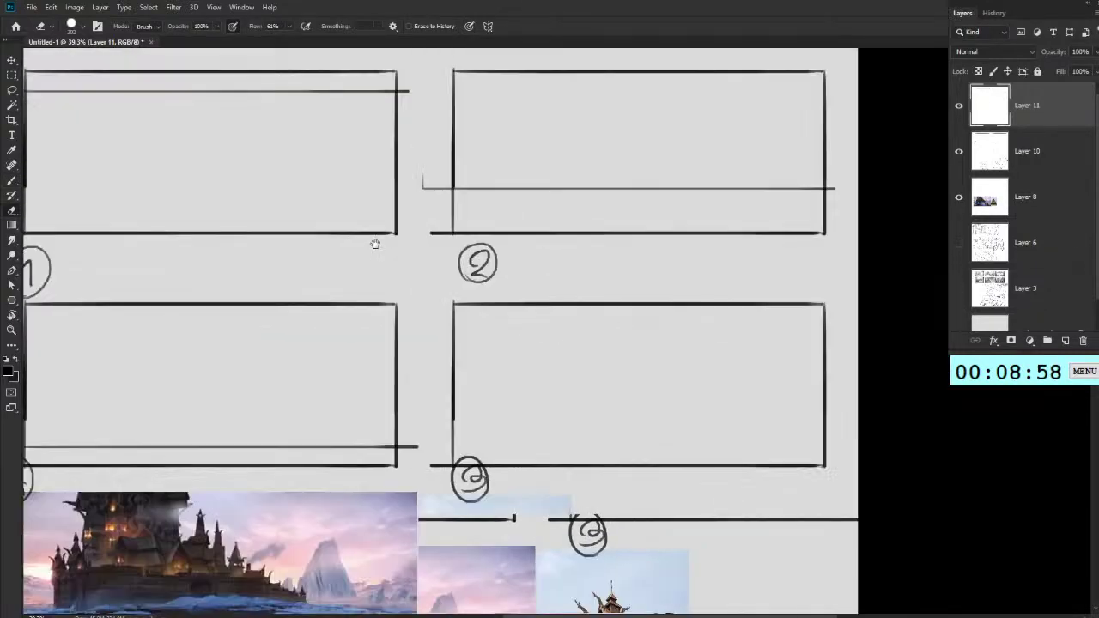
pyautogui.moveTo(541, 369); pyautogui.dragTo(669, 343)
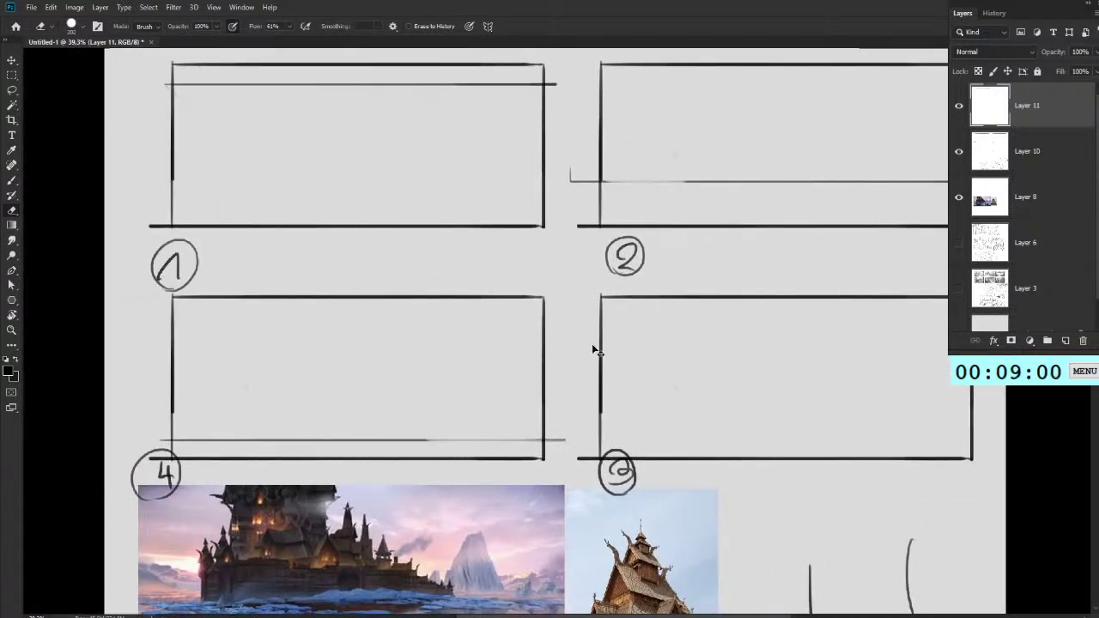
pyautogui.press('b')
pyautogui.moveTo(723, 418); pyautogui.dragTo(561, 435)
pyautogui.moveTo(453, 401); pyautogui.dragTo(847, 401)
pyautogui.moveTo(645, 430); pyautogui.dragTo(763, 478)
pyautogui.moveTo(658, 338); pyautogui.dragTo(704, 329)
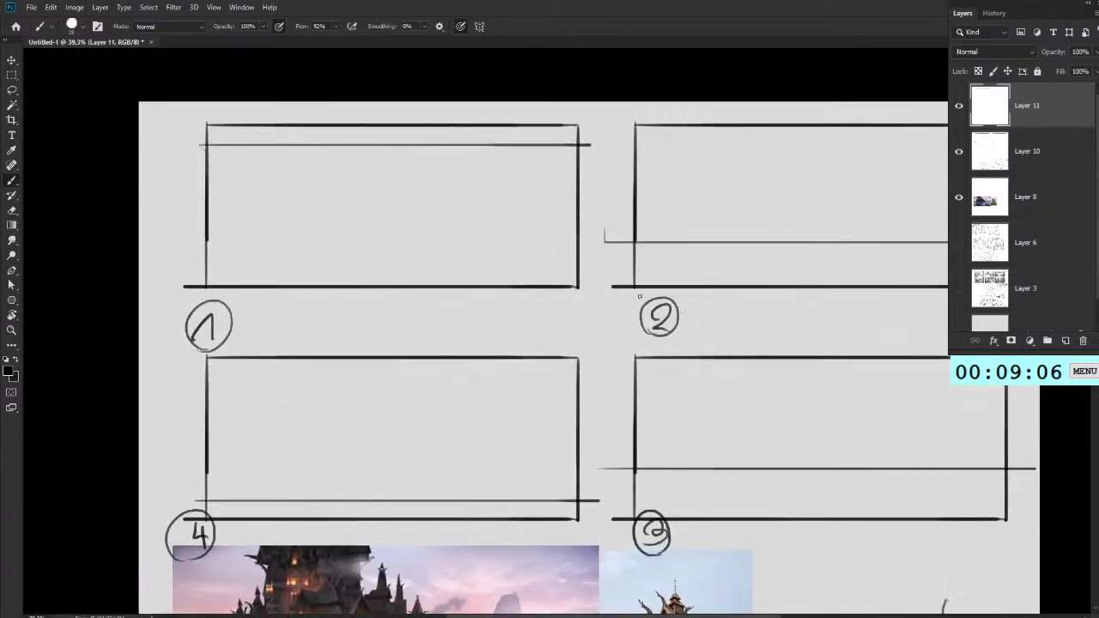
# Step: On a new layer, draw two radial perspective grids with the 100-sided Polygon tool, centred outside the canvas beside frame 1 and in upper frame 2
pyautogui.click(12, 299)
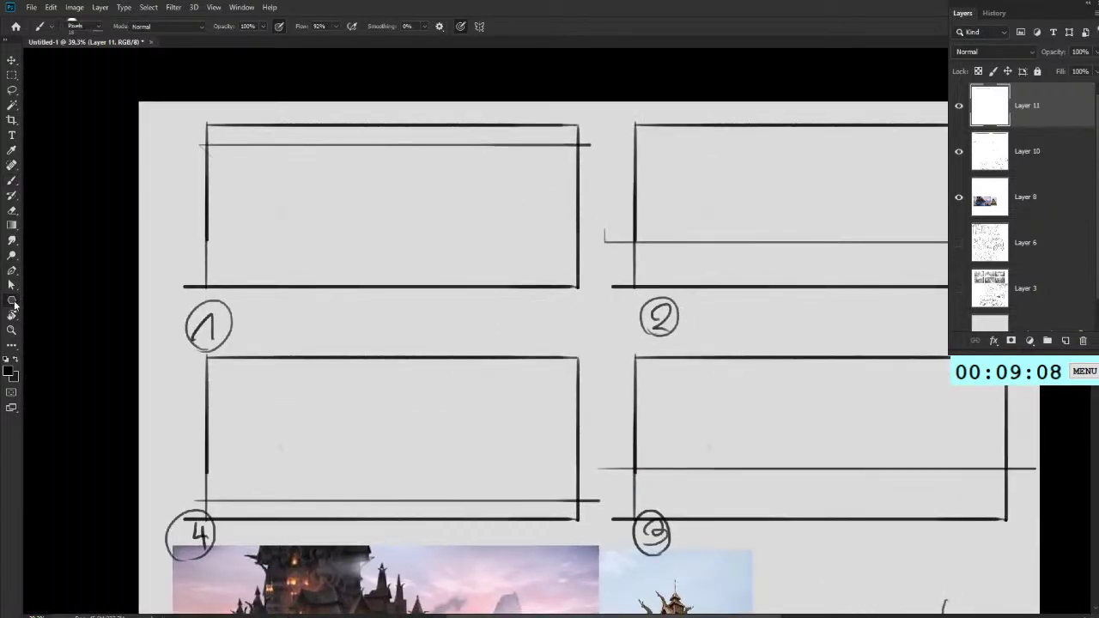
pyautogui.hotkey('shift', 'u')
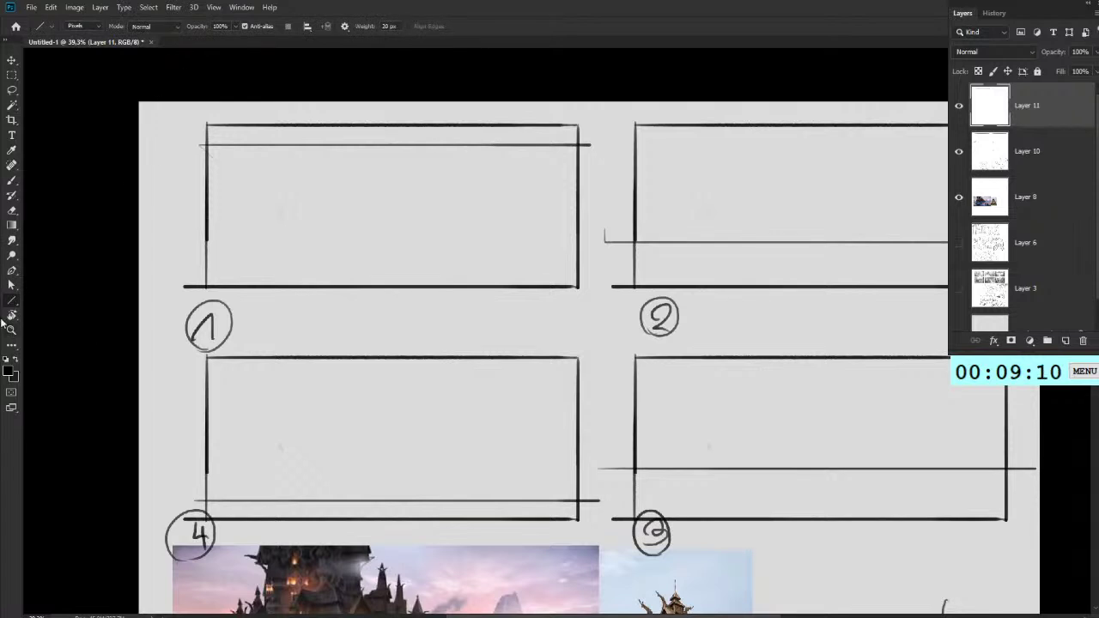
pyautogui.hotkey('shift', 'u')
pyautogui.hotkey('shift', 'u')
pyautogui.moveTo(61, 136); pyautogui.dragTo(629, 116)
pyautogui.hotkey('ctrl', 'z')
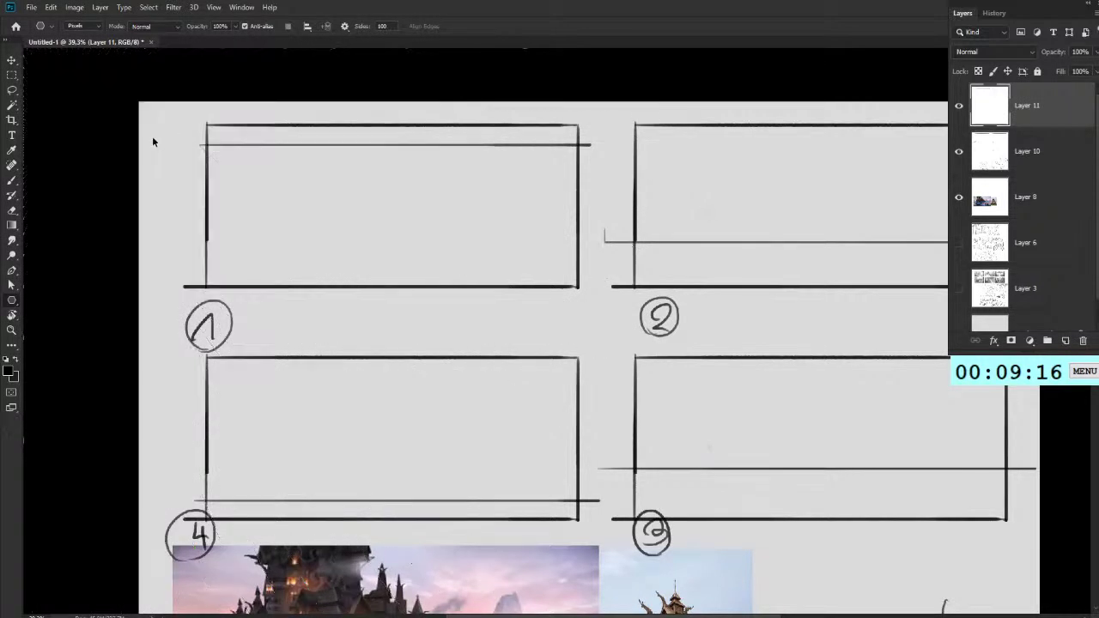
pyautogui.moveTo(61, 152); pyautogui.dragTo(609, 152)
pyautogui.hotkey('ctrl', 'z')
pyautogui.hotkey('ctrl', 'shift', 'alt', 'n')
pyautogui.moveTo(60, 144)
pyautogui.mouseDown()
pyautogui.moveTo(211, 129)
pyautogui.moveTo(783, 122)
pyautogui.mouseUp()
pyautogui.moveTo(866, 141); pyautogui.dragTo(42, 152)
pyautogui.moveTo(604, 320); pyautogui.dragTo(445, 308)
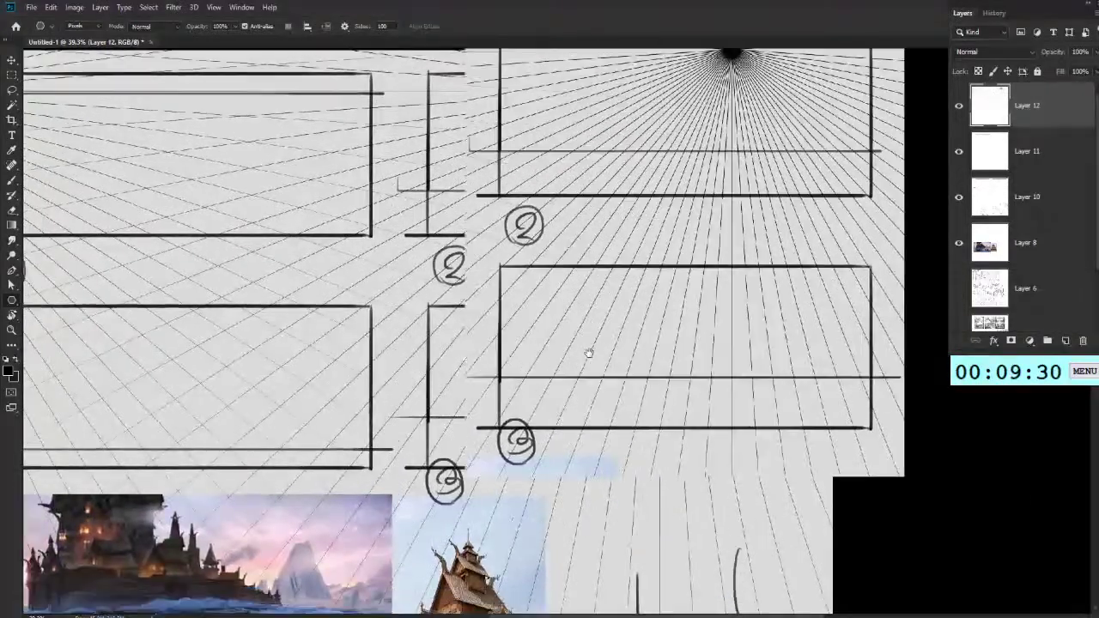
# Step: Try loose brush strokes and a large sweeping ellipse over the perspective grid between frames 1 and 4
pyautogui.moveTo(716, 152); pyautogui.dragTo(705, 189)
pyautogui.press('b')
pyautogui.moveTo(518, 139); pyautogui.dragTo(613, 182)
pyautogui.hotkey('ctrl', 'z')
pyautogui.moveTo(550, 171); pyautogui.dragTo(612, 214)
pyautogui.hotkey('ctrl', 'z')
pyautogui.moveTo(519, 183); pyautogui.dragTo(640, 243)
pyautogui.moveTo(737, 395)
pyautogui.mouseDown()
pyautogui.moveTo(719, 275)
pyautogui.moveTo(439, 353)
pyautogui.mouseUp()
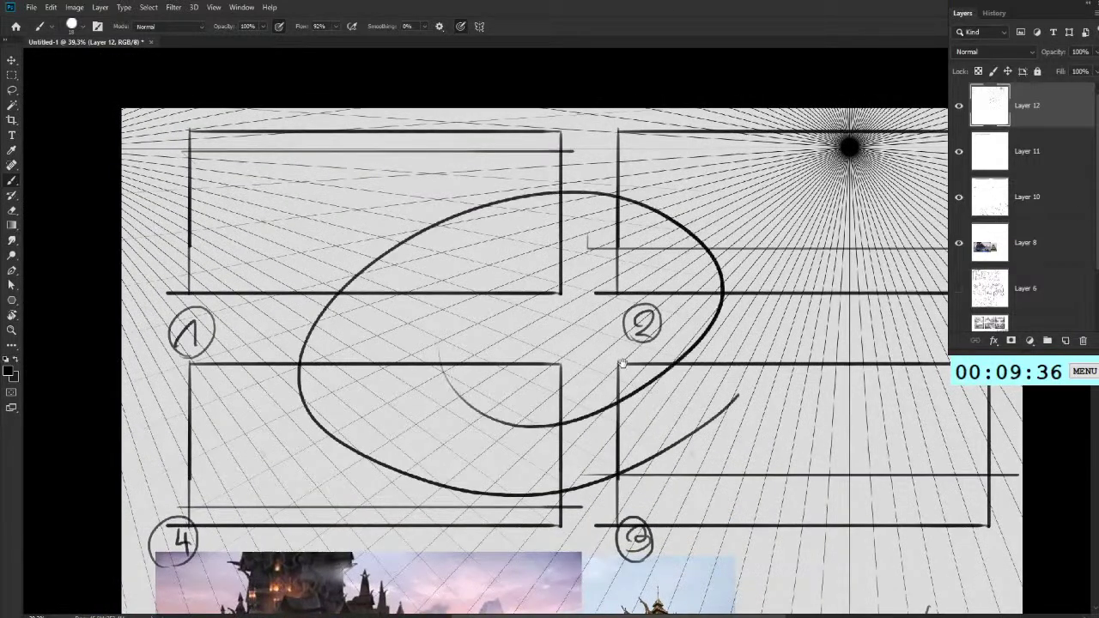
pyautogui.moveTo(617, 365); pyautogui.dragTo(665, 335)
pyautogui.hotkey('ctrl', 'z')
# Step: Try blocking in thick dark brush shapes across frame 1 over the perspective grid
pyautogui.moveTo(547, 256)
pyautogui.mouseDown()
pyautogui.moveTo(605, 288)
pyautogui.moveTo(614, 279)
pyautogui.mouseUp()
pyautogui.moveTo(596, 162); pyautogui.dragTo(634, 124)
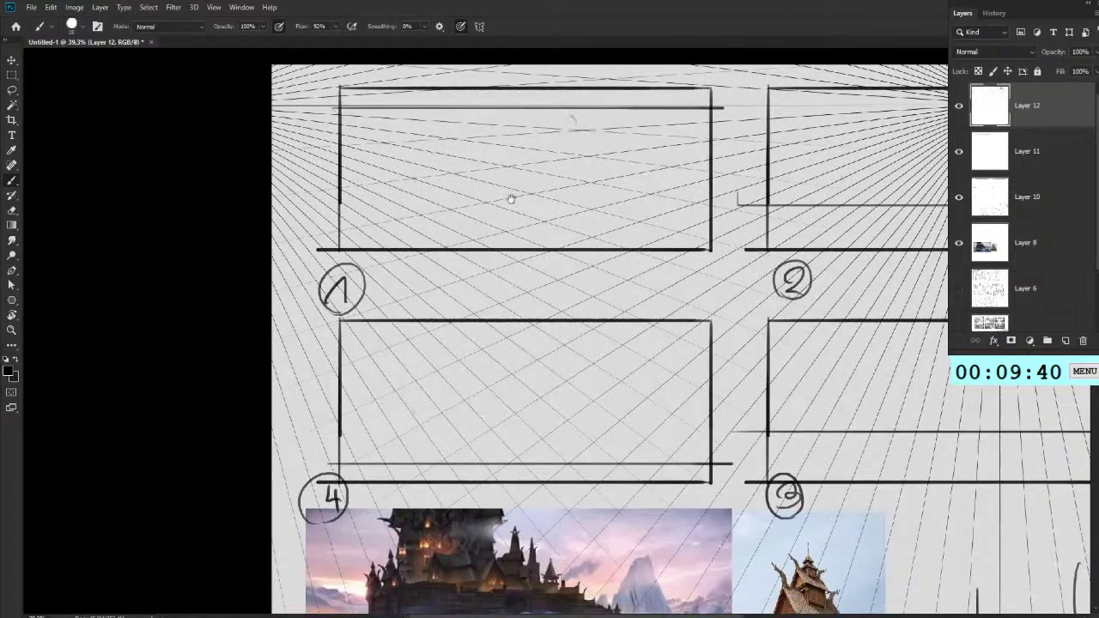
pyautogui.moveTo(511, 213); pyautogui.dragTo(486, 103)
pyautogui.moveTo(526, 205); pyautogui.dragTo(520, 172)
pyautogui.moveTo(519, 73); pyautogui.dragTo(520, 246)
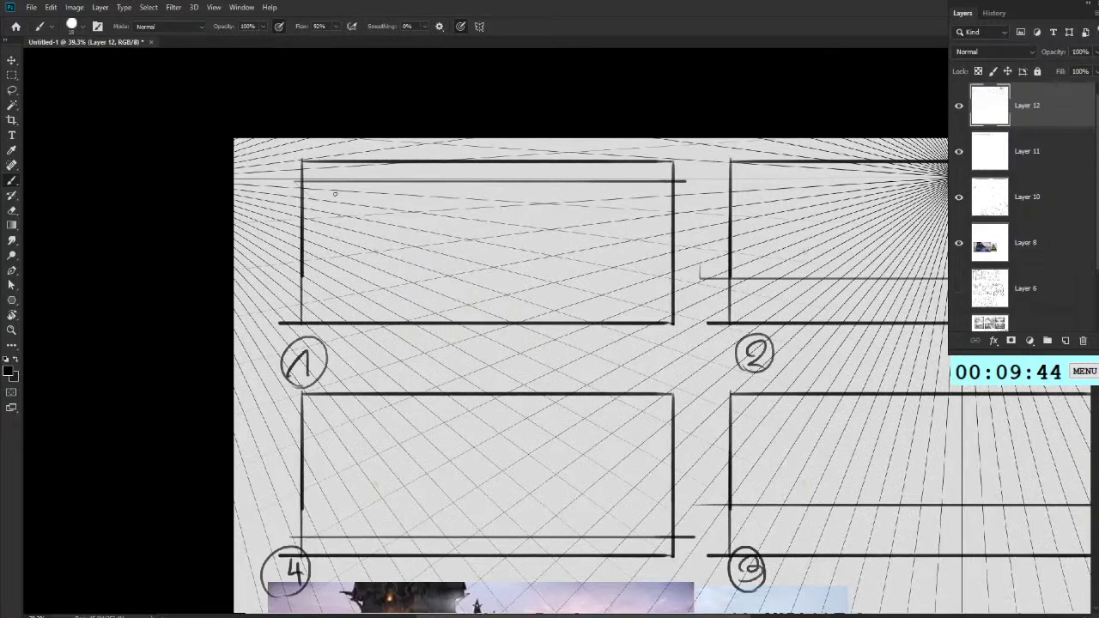
pyautogui.moveTo(543, 228)
pyautogui.mouseDown()
pyautogui.moveTo(435, 214)
pyautogui.moveTo(613, 216)
pyautogui.mouseUp()
pyautogui.moveTo(420, 163)
pyautogui.mouseDown()
pyautogui.moveTo(473, 224)
pyautogui.moveTo(408, 167)
pyautogui.moveTo(451, 227)
pyautogui.moveTo(409, 209)
pyautogui.moveTo(389, 174)
pyautogui.moveTo(350, 219)
pyautogui.moveTo(405, 250)
pyautogui.moveTo(337, 191)
pyautogui.moveTo(462, 248)
pyautogui.moveTo(624, 253)
pyautogui.moveTo(545, 162)
pyautogui.mouseUp()
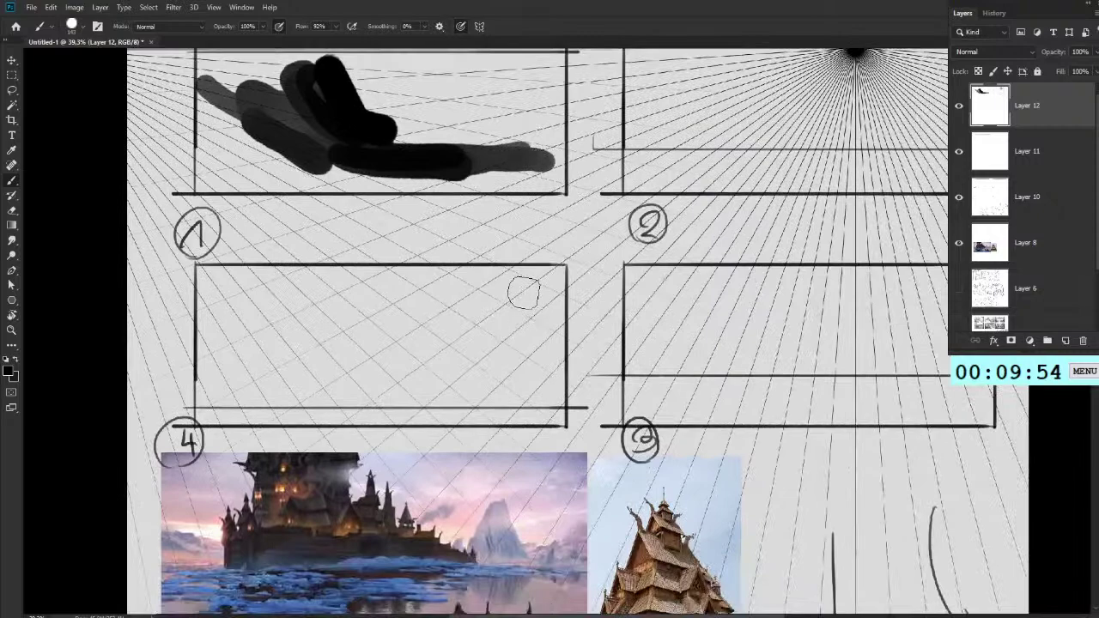
pyautogui.moveTo(524, 296); pyautogui.dragTo(584, 179)
pyautogui.moveTo(486, 295)
pyautogui.mouseDown()
pyautogui.moveTo(488, 435)
pyautogui.moveTo(524, 250)
pyautogui.moveTo(471, 329)
pyautogui.moveTo(471, 319)
pyautogui.mouseUp()
pyautogui.moveTo(475, 265); pyautogui.dragTo(487, 378)
pyautogui.hotkey('ctrl', 'z')
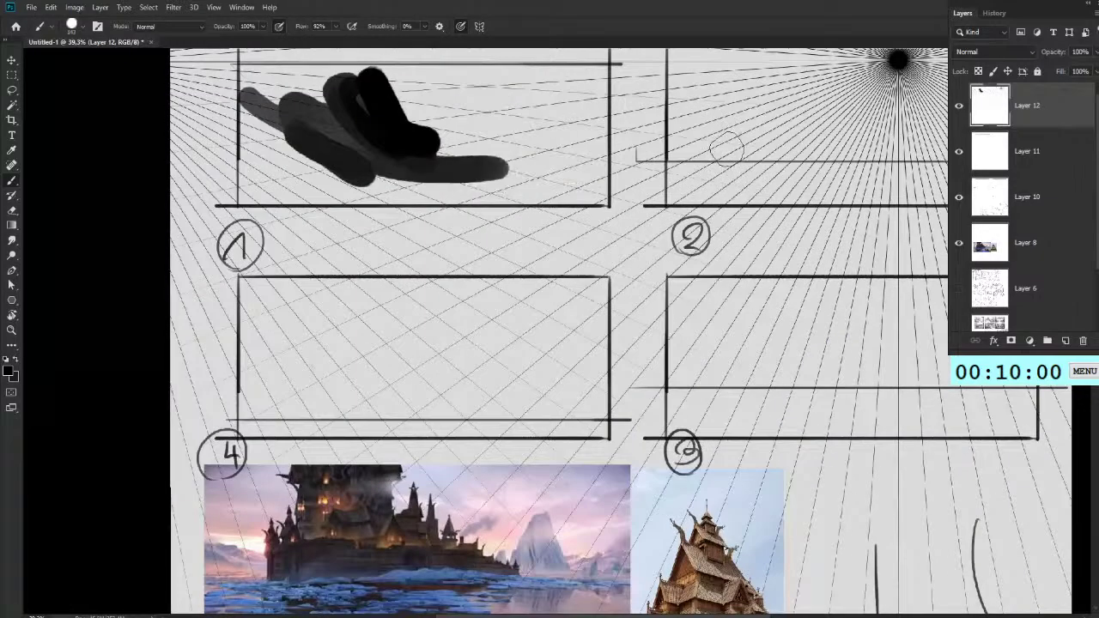
pyautogui.hotkey('ctrl', 'z')
pyautogui.hotkey('ctrl', 'z')
pyautogui.hotkey('ctrl', 'z')
pyautogui.press('m')
pyautogui.hotkey('ctrl', 'z')
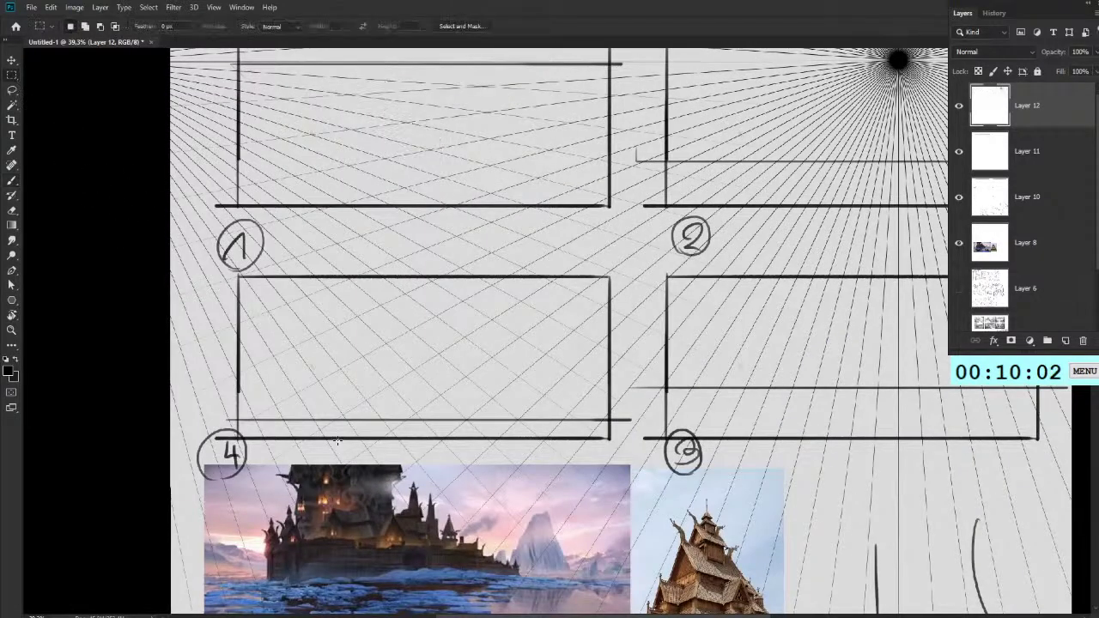
# Step: Hide the perspective grid layer, add a new layer above it and choose the Gradient tool
pyautogui.scroll(-2, 485, 225)
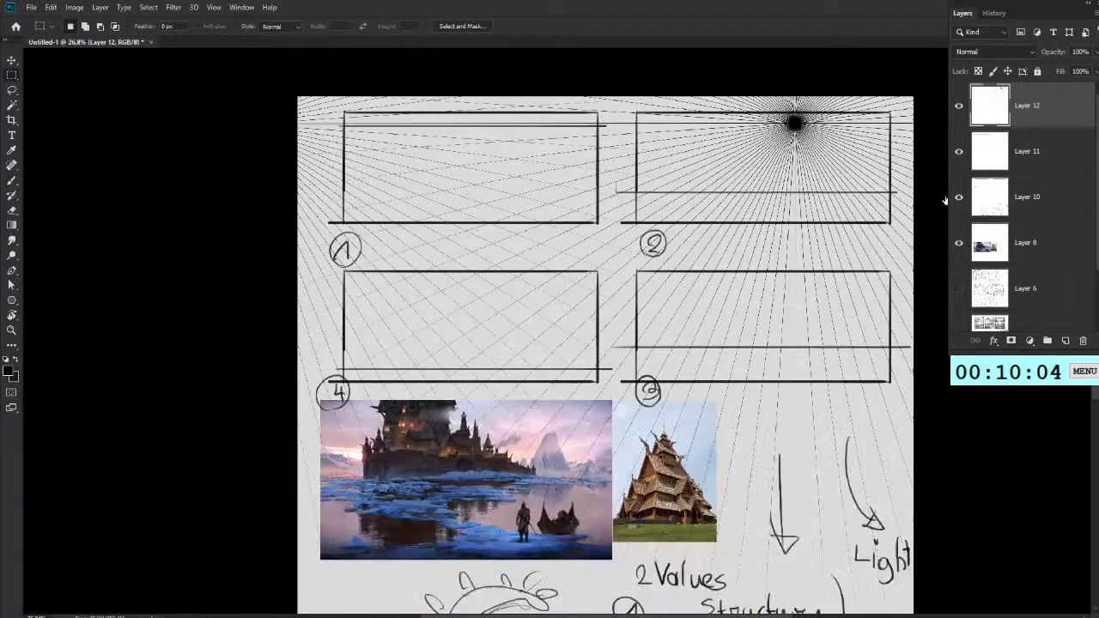
pyautogui.hotkey('ctrl', 'z')
pyautogui.scroll(1, 335, 425)
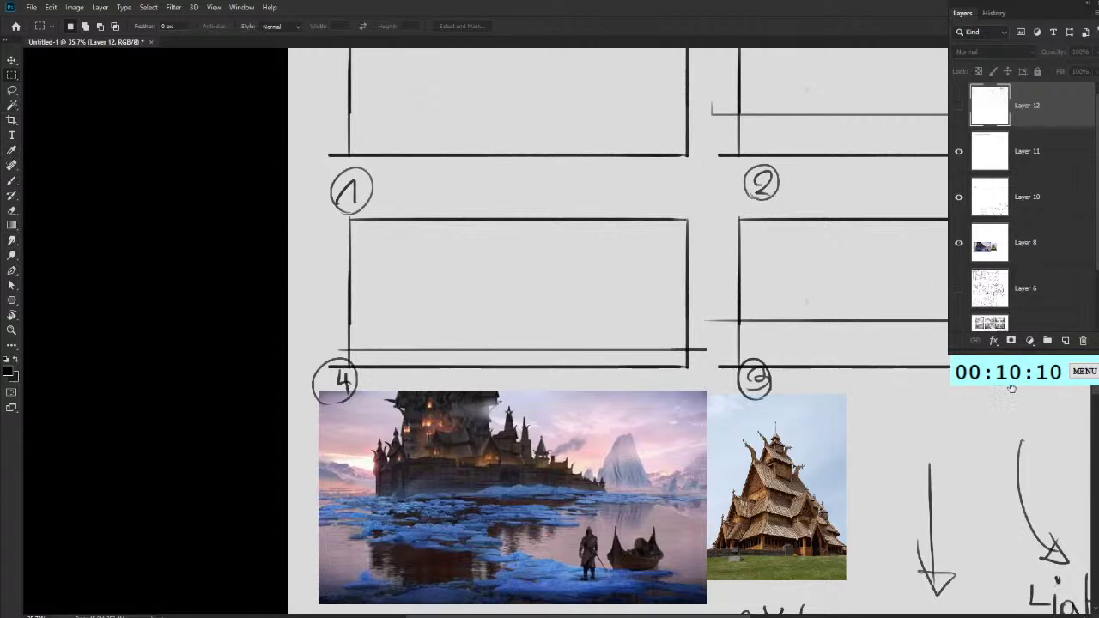
pyautogui.hotkey('ctrl', 'shift', 'alt', 'n')
pyautogui.click(11, 226)
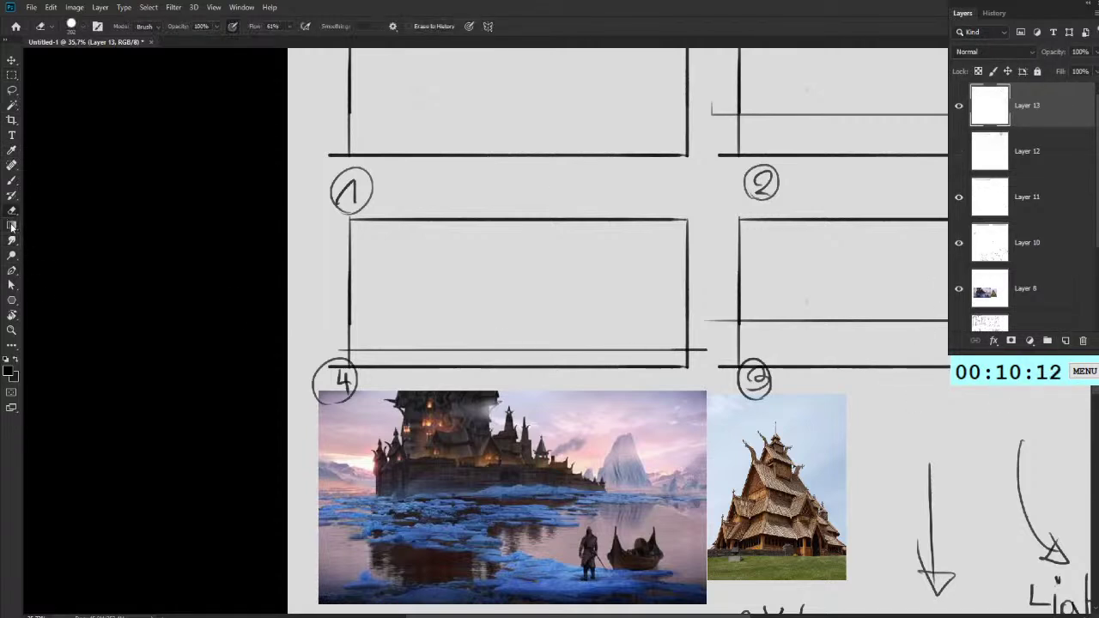
# Step: Draw radial Polygon grids on frame 4's horizon, centred outside the canvas and in frame 3, and place their layer beneath the references at 32% opacity
pyautogui.click(13, 304)
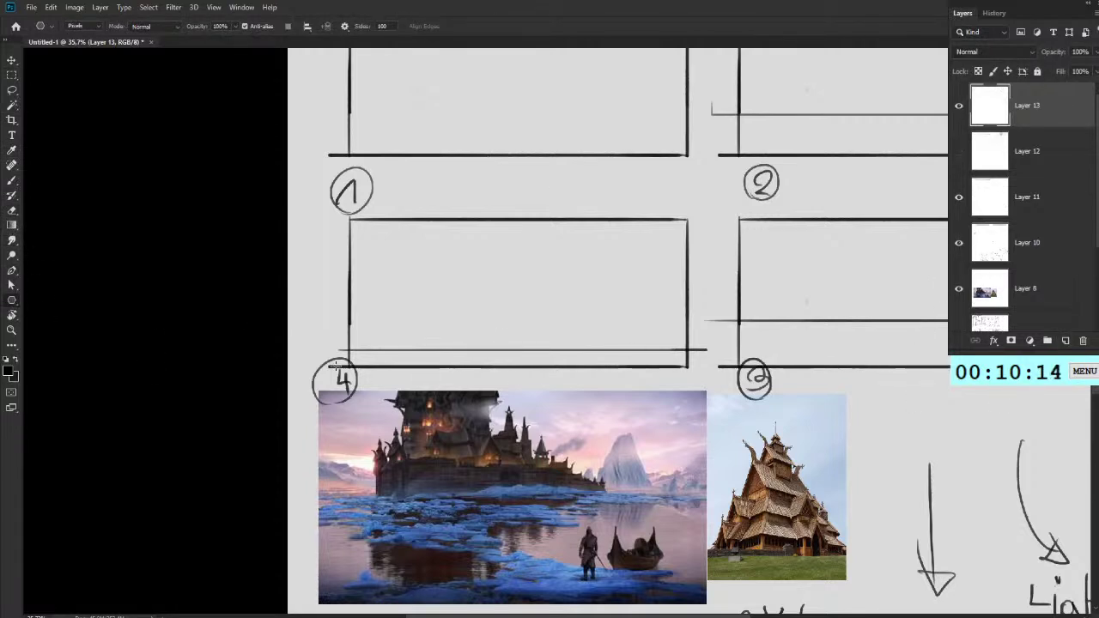
pyautogui.moveTo(188, 346); pyautogui.dragTo(113, 334)
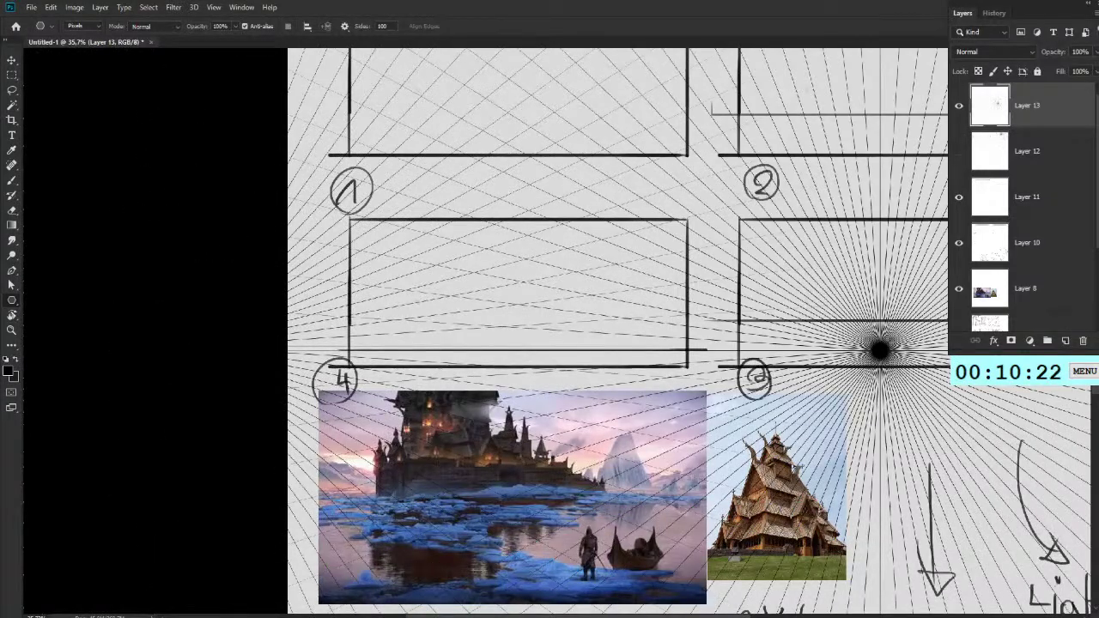
pyautogui.hotkey('ctrl', '[')
pyautogui.hotkey('ctrl', '[')
pyautogui.hotkey('ctrl', '[')
pyautogui.hotkey('ctrl', '[')
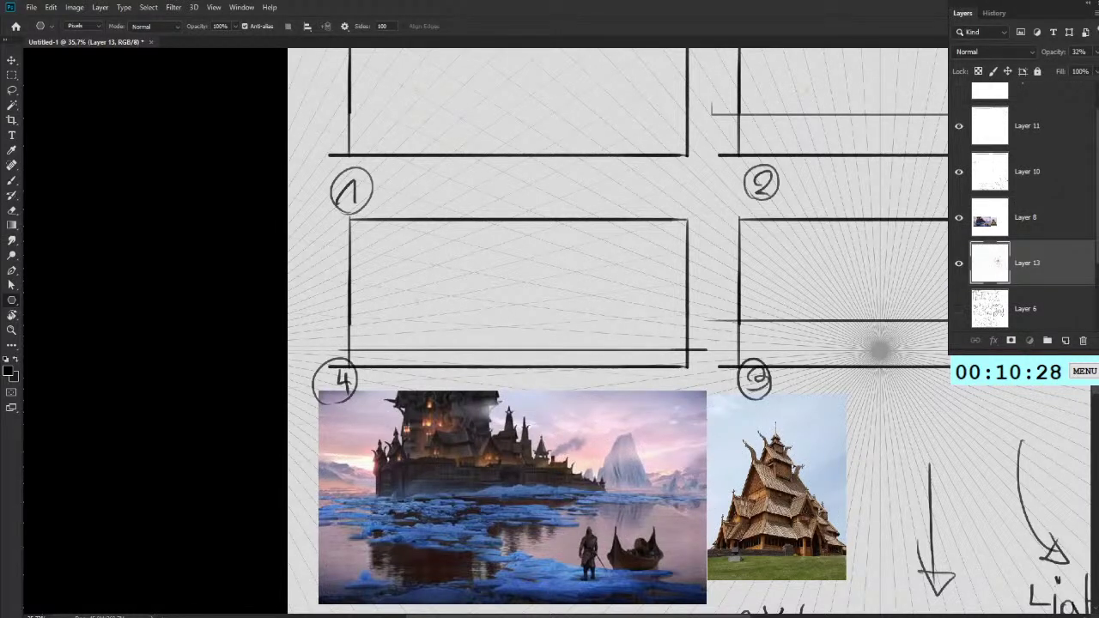
# Step: Block in a black tower, a ground strip and a pointed mountain inside frame 4 on Layer 11
pyautogui.scroll(1, 1028, 207)
pyautogui.click(1031, 151)
pyautogui.scroll(1, 346, 316)
pyautogui.press('b')
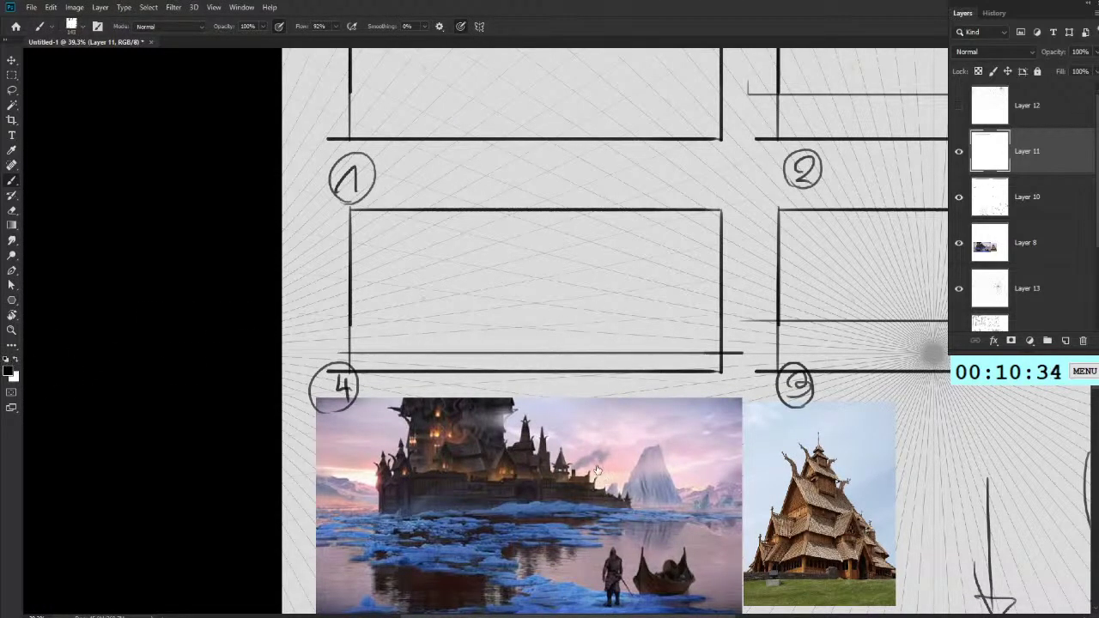
pyautogui.moveTo(464, 262)
pyautogui.mouseDown()
pyautogui.moveTo(465, 316)
pyautogui.moveTo(503, 329)
pyautogui.moveTo(473, 245)
pyautogui.moveTo(495, 227)
pyautogui.moveTo(466, 224)
pyautogui.moveTo(513, 217)
pyautogui.moveTo(510, 282)
pyautogui.moveTo(508, 219)
pyautogui.moveTo(468, 215)
pyautogui.moveTo(521, 215)
pyautogui.moveTo(449, 223)
pyautogui.moveTo(528, 218)
pyautogui.moveTo(477, 212)
pyautogui.moveTo(466, 247)
pyautogui.moveTo(465, 233)
pyautogui.moveTo(504, 217)
pyautogui.moveTo(490, 297)
pyautogui.moveTo(510, 238)
pyautogui.moveTo(510, 308)
pyautogui.moveTo(486, 303)
pyautogui.moveTo(469, 328)
pyautogui.moveTo(465, 292)
pyautogui.moveTo(434, 275)
pyautogui.moveTo(438, 340)
pyautogui.moveTo(468, 345)
pyautogui.moveTo(425, 350)
pyautogui.moveTo(505, 350)
pyautogui.moveTo(490, 347)
pyautogui.moveTo(489, 315)
pyautogui.moveTo(478, 347)
pyautogui.moveTo(506, 356)
pyautogui.moveTo(401, 359)
pyautogui.moveTo(588, 359)
pyautogui.moveTo(406, 368)
pyautogui.moveTo(347, 357)
pyautogui.moveTo(652, 376)
pyautogui.moveTo(491, 368)
pyautogui.moveTo(692, 374)
pyautogui.moveTo(717, 361)
pyautogui.moveTo(665, 364)
pyautogui.moveTo(691, 362)
pyautogui.mouseUp()
pyautogui.hotkey('ctrl', 'z')
pyautogui.moveTo(611, 338)
pyautogui.mouseDown()
pyautogui.moveTo(606, 303)
pyautogui.moveTo(633, 258)
pyautogui.moveTo(590, 348)
pyautogui.moveTo(610, 279)
pyautogui.moveTo(656, 319)
pyautogui.moveTo(645, 354)
pyautogui.moveTo(618, 323)
pyautogui.moveTo(600, 345)
pyautogui.moveTo(637, 334)
pyautogui.mouseUp()
pyautogui.keyDown('alt'); pyautogui.click(585, 266); pyautogui.keyUp('alt')
pyautogui.moveTo(569, 303)
pyautogui.mouseDown()
pyautogui.moveTo(611, 250)
pyautogui.moveTo(656, 272)
pyautogui.moveTo(678, 330)
pyautogui.mouseUp()
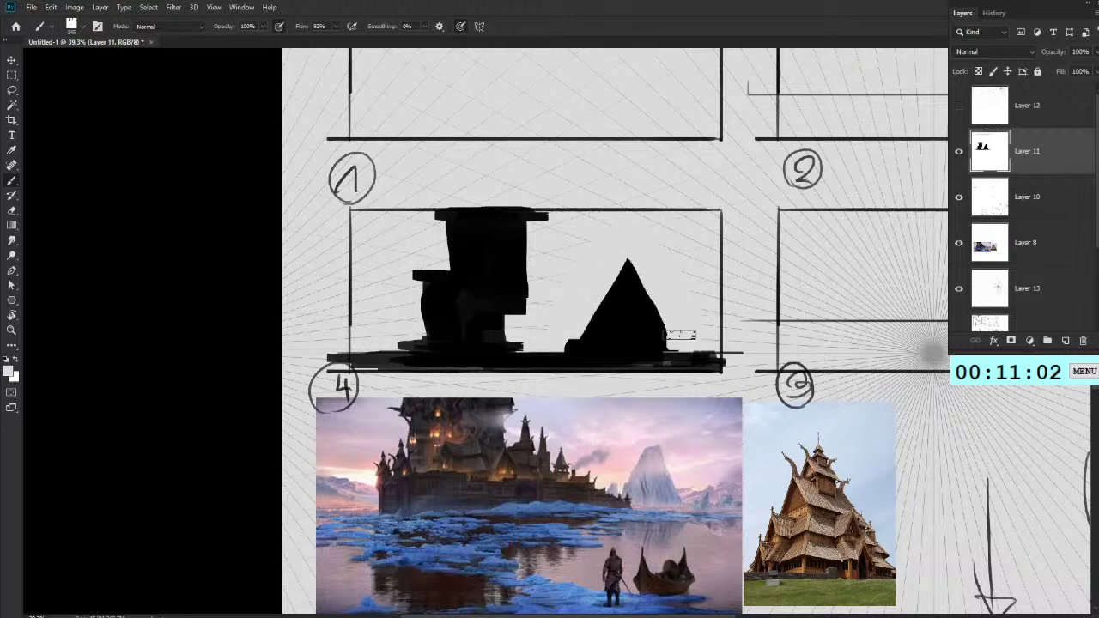
# Step: Paint low blocky buildings on both sides of the tower and a slanted dark cliff crossing frame 4's right edge
pyautogui.press('x')
pyautogui.moveTo(646, 327)
pyautogui.mouseDown()
pyautogui.moveTo(672, 354)
pyautogui.moveTo(690, 353)
pyautogui.moveTo(714, 332)
pyautogui.moveTo(716, 347)
pyautogui.moveTo(743, 310)
pyautogui.moveTo(686, 347)
pyautogui.moveTo(730, 309)
pyautogui.moveTo(658, 346)
pyautogui.mouseUp()
pyautogui.moveTo(408, 337)
pyautogui.mouseDown()
pyautogui.moveTo(387, 343)
pyautogui.moveTo(413, 325)
pyautogui.moveTo(378, 336)
pyautogui.moveTo(378, 355)
pyautogui.moveTo(365, 335)
pyautogui.moveTo(361, 356)
pyautogui.mouseUp()
pyautogui.moveTo(517, 350)
pyautogui.mouseDown()
pyautogui.moveTo(542, 325)
pyautogui.moveTo(574, 352)
pyautogui.mouseUp()
pyautogui.moveTo(504, 314); pyautogui.dragTo(511, 342)
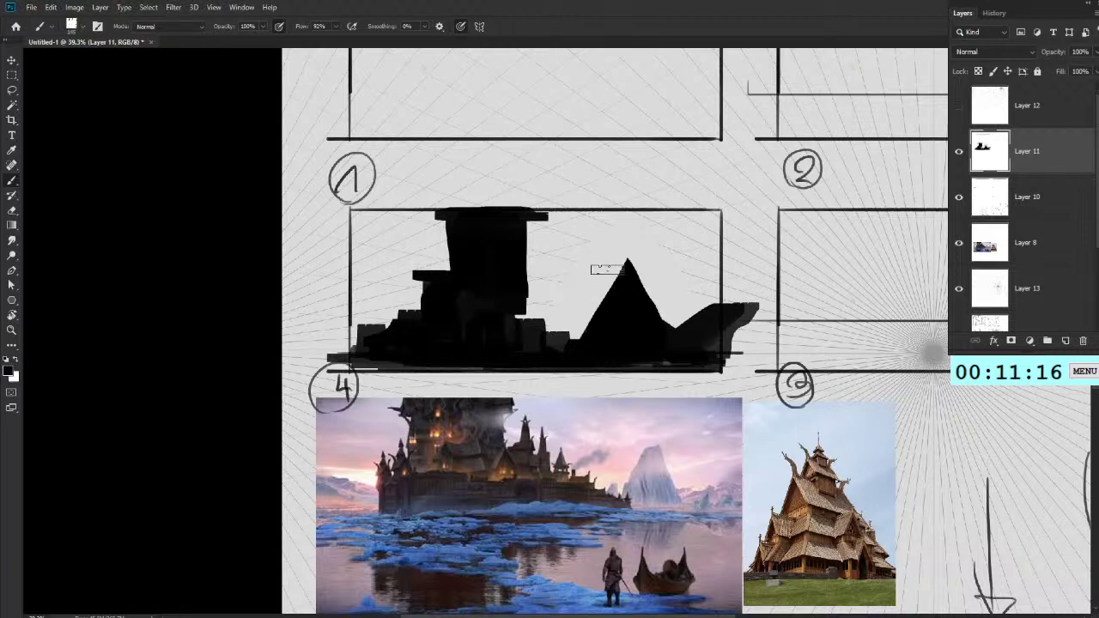
# Step: Paint a thin white curved path sweeping from the tower's base across the dark ground toward the mountain
pyautogui.press('x')
pyautogui.moveTo(459, 354); pyautogui.dragTo(587, 382)
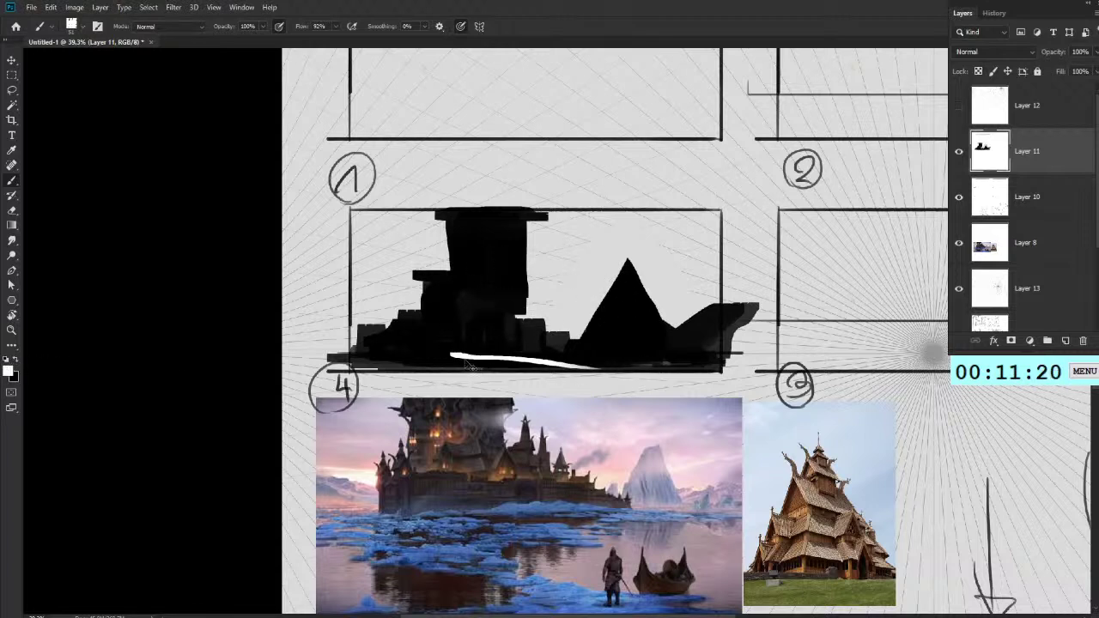
pyautogui.hotkey('ctrl', 'z')
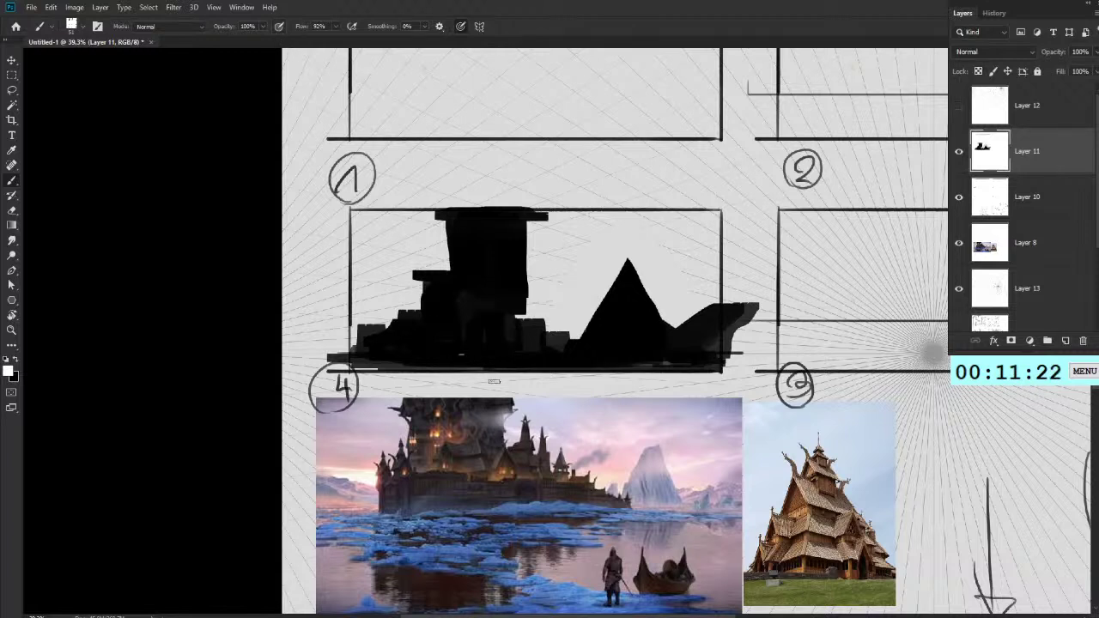
pyautogui.moveTo(459, 357); pyautogui.dragTo(584, 369)
pyautogui.hotkey('ctrl', 'z')
pyautogui.moveTo(459, 355); pyautogui.dragTo(622, 370)
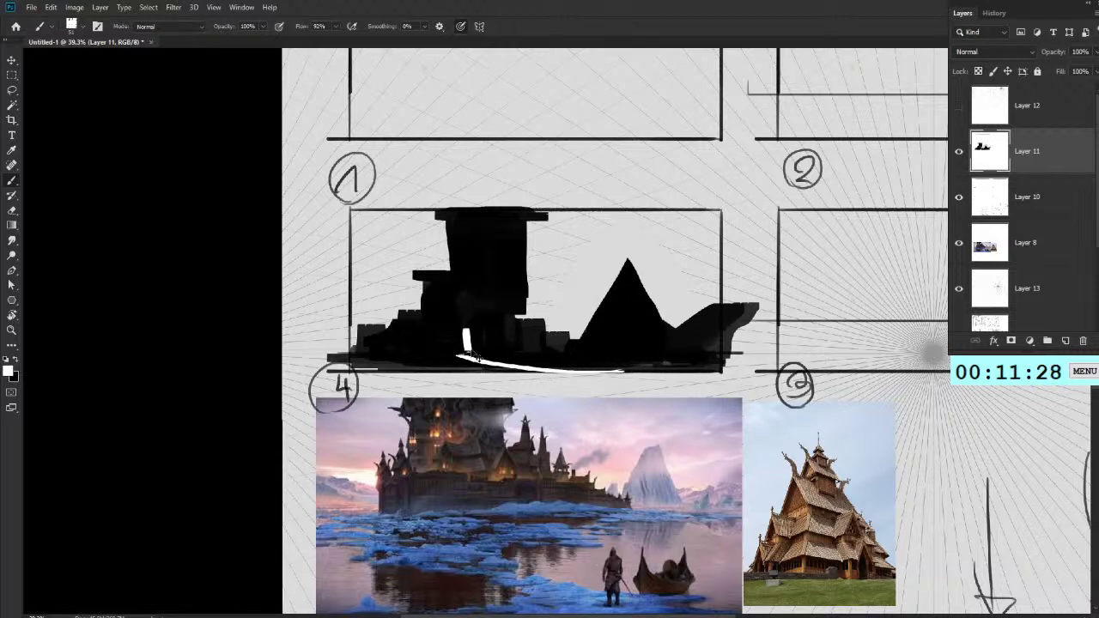
# Step: Paint narrow white doorways and tall window slits into the lower part of the dark tower
pyautogui.hotkey('ctrl', 'z')
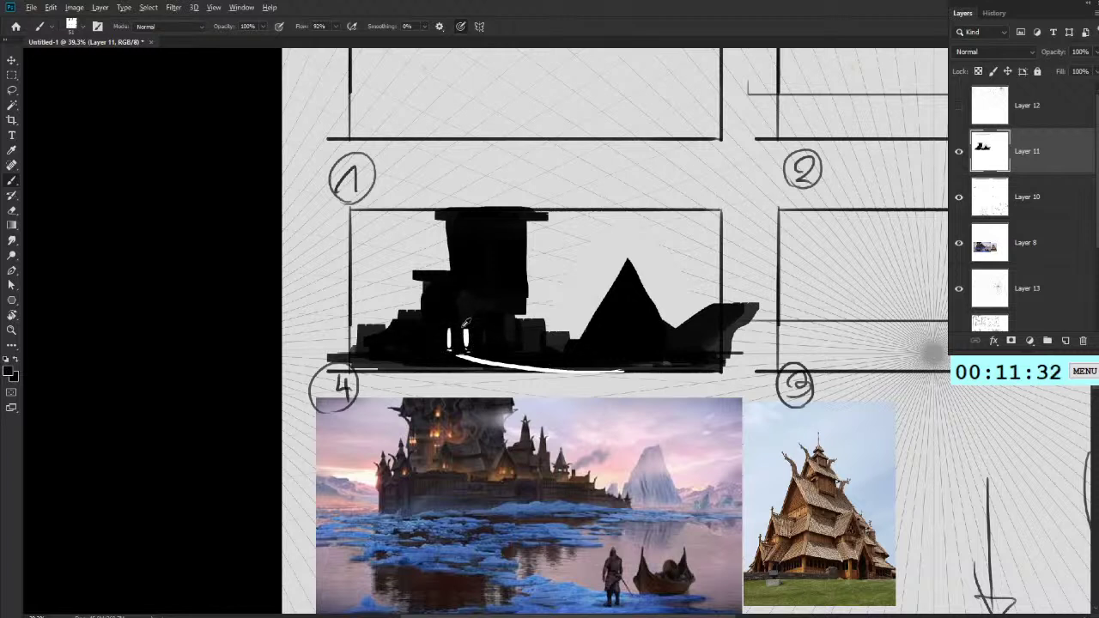
pyautogui.press('x')
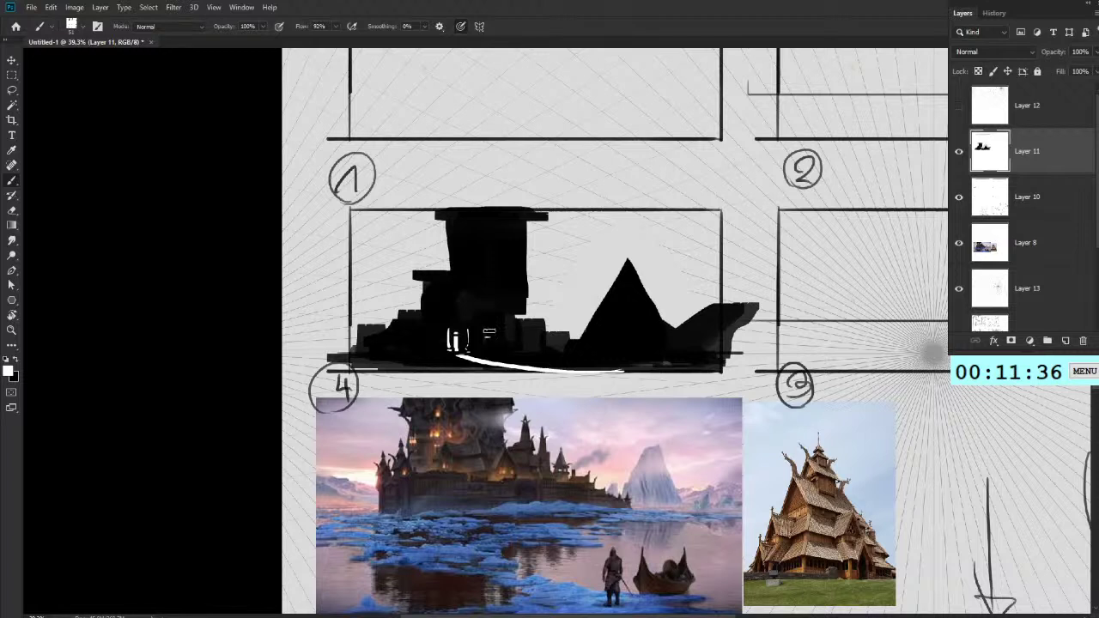
pyautogui.moveTo(488, 312); pyautogui.dragTo(488, 333)
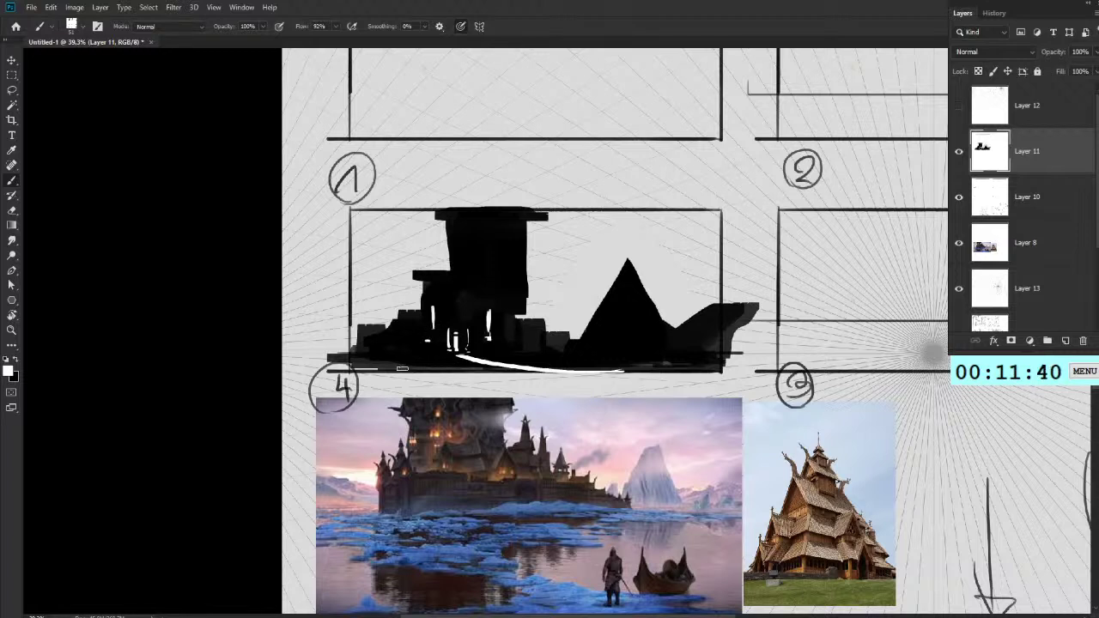
# Step: Paint small white windows on the tower and broad white light strokes over the ground on its left side
pyautogui.moveTo(326, 429)
pyautogui.mouseDown()
pyautogui.moveTo(354, 429)
pyautogui.moveTo(357, 441)
pyautogui.mouseUp()
pyautogui.hotkey('ctrl', 'z')
pyautogui.hotkey('ctrl', 'z')
pyautogui.hotkey('ctrl', 'z')
pyautogui.moveTo(395, 323)
pyautogui.mouseDown()
pyautogui.moveTo(397, 347)
pyautogui.moveTo(375, 359)
pyautogui.moveTo(449, 359)
pyautogui.moveTo(350, 359)
pyautogui.moveTo(495, 367)
pyautogui.mouseUp()
pyautogui.moveTo(393, 356); pyautogui.dragTo(507, 360)
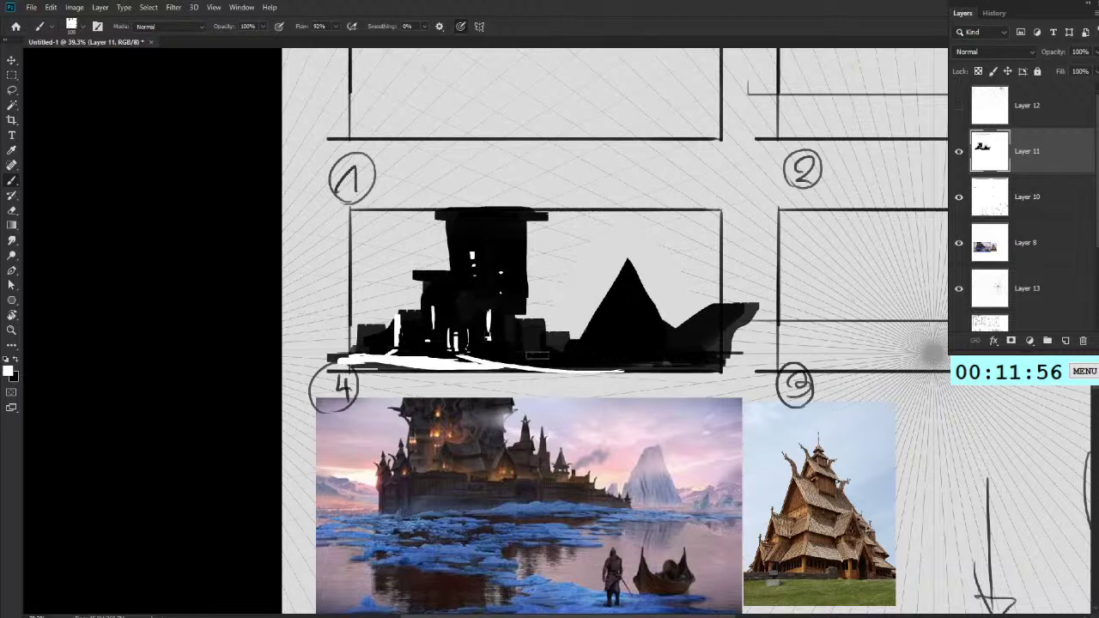
pyautogui.moveTo(439, 358)
pyautogui.mouseDown()
pyautogui.moveTo(476, 368)
pyautogui.moveTo(412, 362)
pyautogui.mouseUp()
# Step: Carve the tower's left side with white vertical areas and thin black overhanging ledges
pyautogui.press('x')
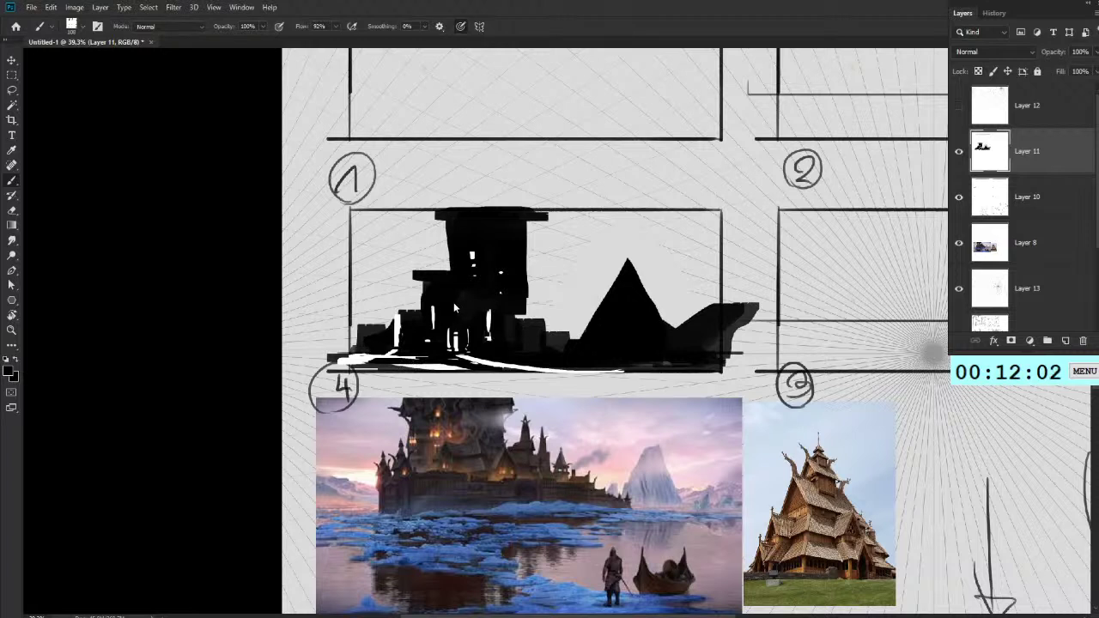
pyautogui.moveTo(360, 331)
pyautogui.mouseDown()
pyautogui.moveTo(358, 353)
pyautogui.moveTo(392, 324)
pyautogui.moveTo(365, 241)
pyautogui.moveTo(361, 257)
pyautogui.moveTo(377, 220)
pyautogui.moveTo(379, 275)
pyautogui.mouseUp()
pyautogui.press('[')
pyautogui.press('[')
pyautogui.hotkey('ctrl', 'z')
pyautogui.click(413, 274)
pyautogui.moveTo(416, 282); pyautogui.dragTo(418, 305)
pyautogui.moveTo(442, 218)
pyautogui.mouseDown()
pyautogui.moveTo(443, 272)
pyautogui.moveTo(431, 262)
pyautogui.moveTo(429, 273)
pyautogui.mouseUp()
pyautogui.moveTo(448, 213)
pyautogui.mouseDown()
pyautogui.moveTo(402, 214)
pyautogui.moveTo(452, 218)
pyautogui.moveTo(405, 306)
pyautogui.moveTo(407, 290)
pyautogui.mouseUp()
pyautogui.press('x')
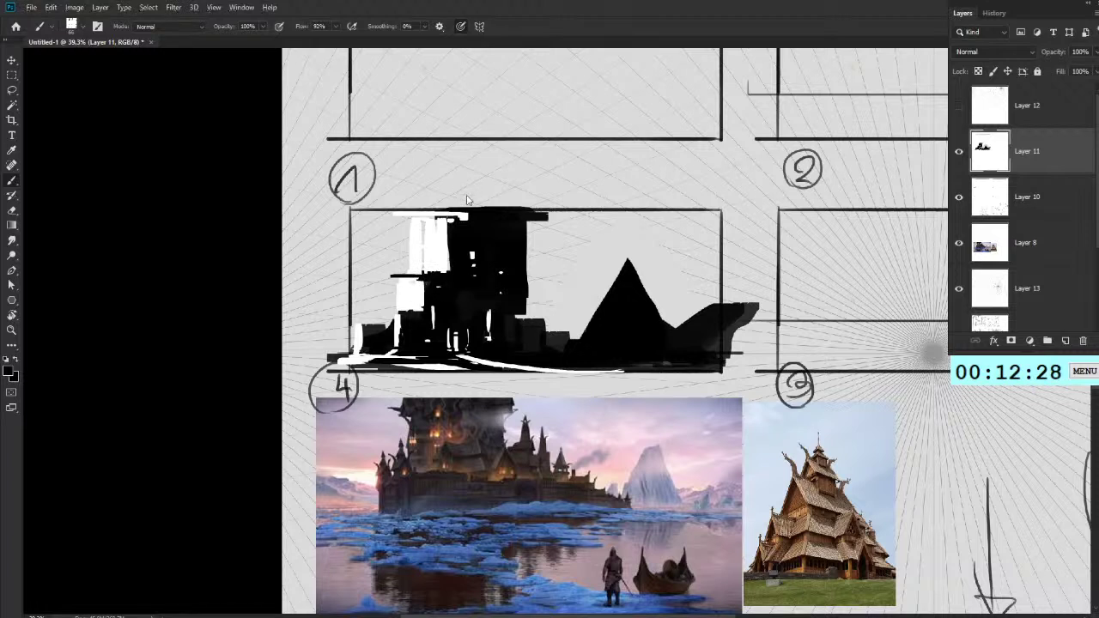
# Step: Add a small black arch shape under the left ledge and dark stepped blocks beside the tower's right base
pyautogui.moveTo(399, 296); pyautogui.dragTo(416, 293)
pyautogui.moveTo(523, 327); pyautogui.dragTo(524, 296)
pyautogui.click(559, 338)
pyautogui.moveTo(554, 336)
pyautogui.mouseDown()
pyautogui.moveTo(550, 315)
pyautogui.moveTo(600, 335)
pyautogui.moveTo(589, 338)
pyautogui.mouseUp()
pyautogui.press('x')
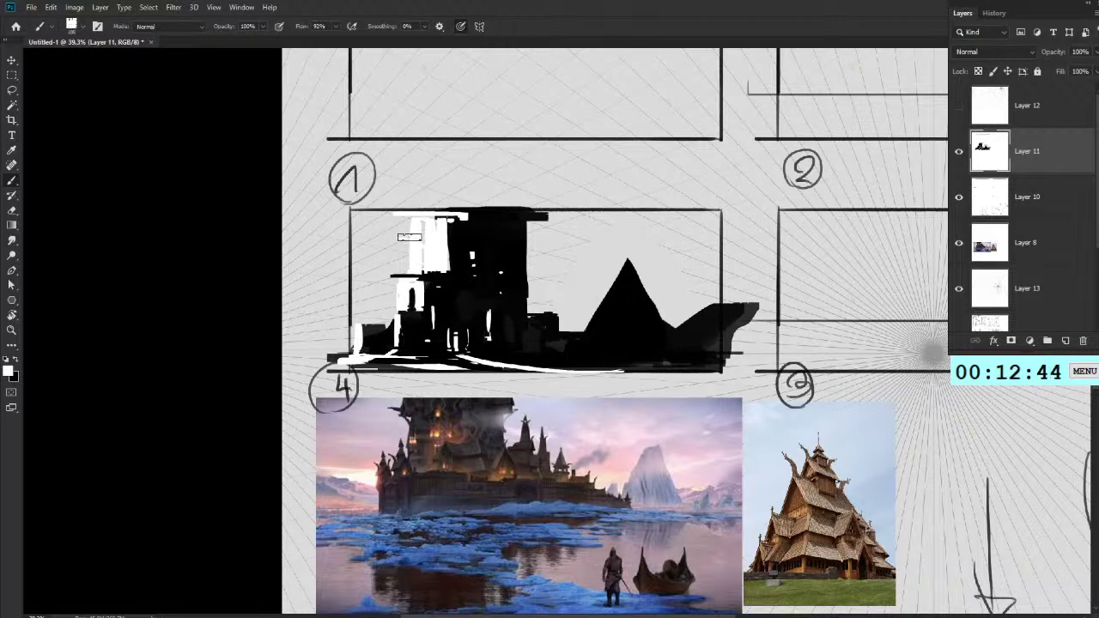
# Step: Fill the sky area to the left of the tower in frame 4 with white brush strokes
pyautogui.moveTo(402, 254); pyautogui.dragTo(400, 226)
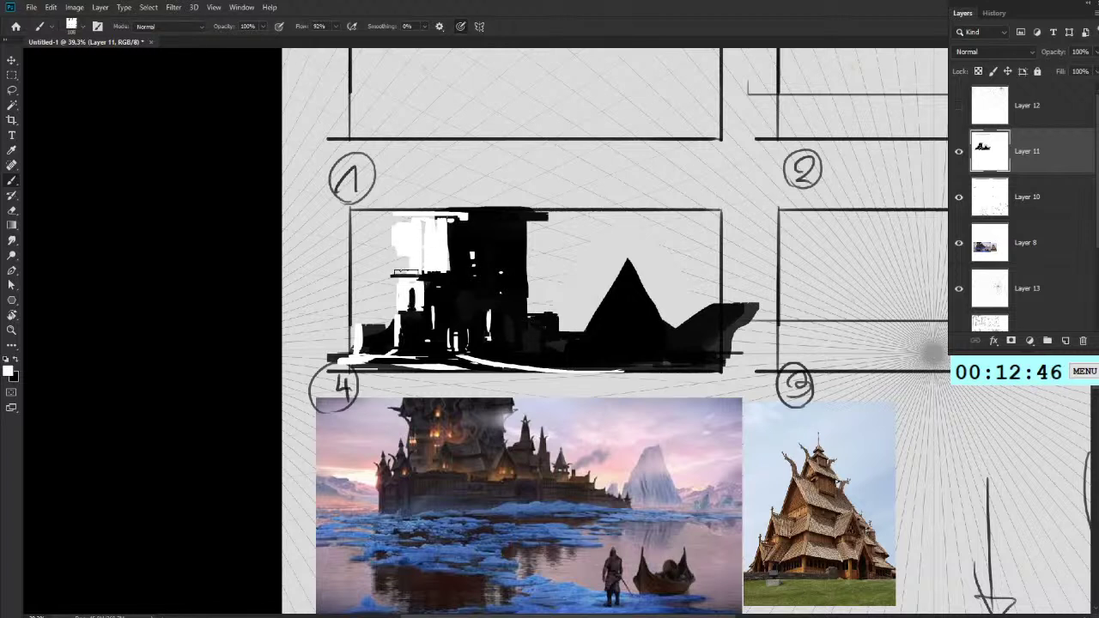
pyautogui.moveTo(365, 218)
pyautogui.mouseDown()
pyautogui.moveTo(366, 311)
pyautogui.moveTo(377, 319)
pyautogui.moveTo(386, 286)
pyautogui.moveTo(387, 301)
pyautogui.moveTo(382, 278)
pyautogui.moveTo(368, 277)
pyautogui.moveTo(378, 227)
pyautogui.moveTo(400, 267)
pyautogui.moveTo(396, 248)
pyautogui.moveTo(423, 238)
pyautogui.mouseUp()
pyautogui.moveTo(531, 304); pyautogui.dragTo(398, 244)
pyautogui.keyDown('alt'); pyautogui.click(404, 283); pyautogui.keyUp('alt')
pyautogui.moveTo(468, 259); pyautogui.dragTo(400, 187)
pyautogui.moveTo(405, 233)
pyautogui.mouseDown()
pyautogui.moveTo(407, 263)
pyautogui.moveTo(385, 228)
pyautogui.mouseUp()
# Step: Fill the sky right of the tower with white and paint jagged white light strokes down the mountain's left slope
pyautogui.moveTo(441, 273)
pyautogui.mouseDown()
pyautogui.moveTo(418, 215)
pyautogui.moveTo(414, 252)
pyautogui.moveTo(484, 435)
pyautogui.moveTo(588, 470)
pyautogui.mouseUp()
pyautogui.moveTo(488, 349); pyautogui.dragTo(532, 311)
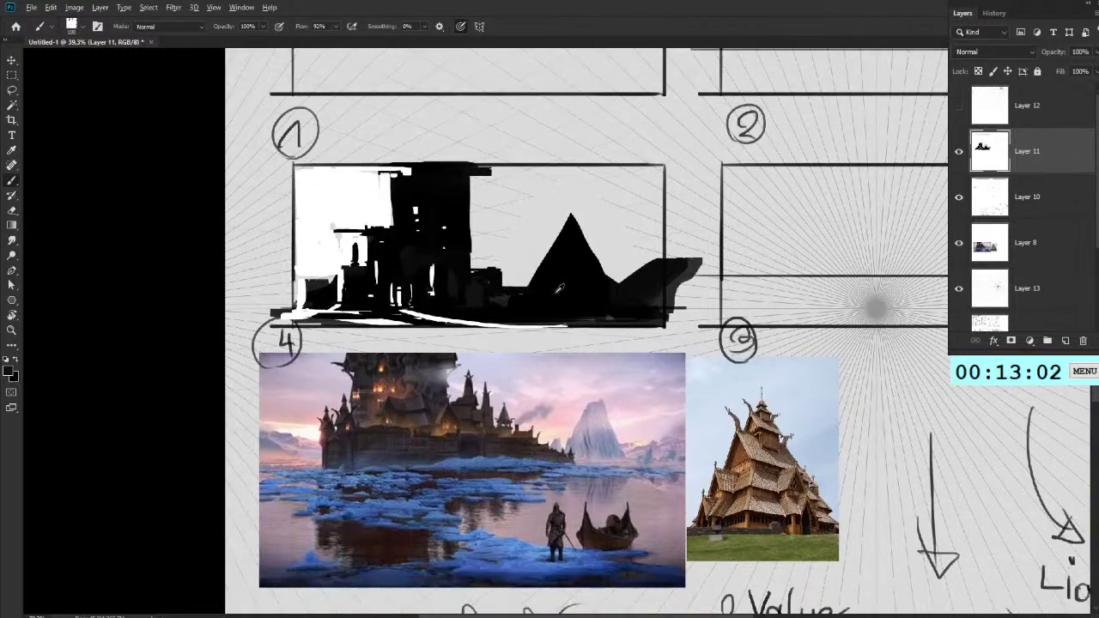
pyautogui.moveTo(491, 225)
pyautogui.mouseDown()
pyautogui.moveTo(486, 257)
pyautogui.moveTo(482, 196)
pyautogui.moveTo(498, 173)
pyautogui.moveTo(664, 166)
pyautogui.moveTo(654, 256)
pyautogui.moveTo(655, 197)
pyautogui.moveTo(651, 251)
pyautogui.moveTo(619, 270)
pyautogui.moveTo(599, 206)
pyautogui.moveTo(622, 189)
pyautogui.moveTo(638, 234)
pyautogui.moveTo(638, 178)
pyautogui.moveTo(522, 176)
pyautogui.moveTo(514, 249)
pyautogui.moveTo(501, 228)
pyautogui.moveTo(501, 253)
pyautogui.moveTo(518, 244)
pyautogui.moveTo(521, 268)
pyautogui.moveTo(572, 216)
pyautogui.moveTo(537, 255)
pyautogui.moveTo(550, 244)
pyautogui.moveTo(561, 175)
pyautogui.moveTo(612, 174)
pyautogui.moveTo(588, 217)
pyautogui.moveTo(542, 237)
pyautogui.moveTo(530, 285)
pyautogui.moveTo(578, 239)
pyautogui.moveTo(539, 298)
pyautogui.moveTo(561, 284)
pyautogui.moveTo(520, 317)
pyautogui.moveTo(593, 285)
pyautogui.moveTo(580, 303)
pyautogui.moveTo(599, 315)
pyautogui.moveTo(628, 312)
pyautogui.mouseUp()
pyautogui.keyDown('alt'); pyautogui.click(550, 280); pyautogui.keyUp('alt')
pyautogui.keyDown('alt'); pyautogui.click(521, 256); pyautogui.keyUp('alt')
pyautogui.keyDown('alt'); pyautogui.click(609, 296); pyautogui.keyUp('alt')
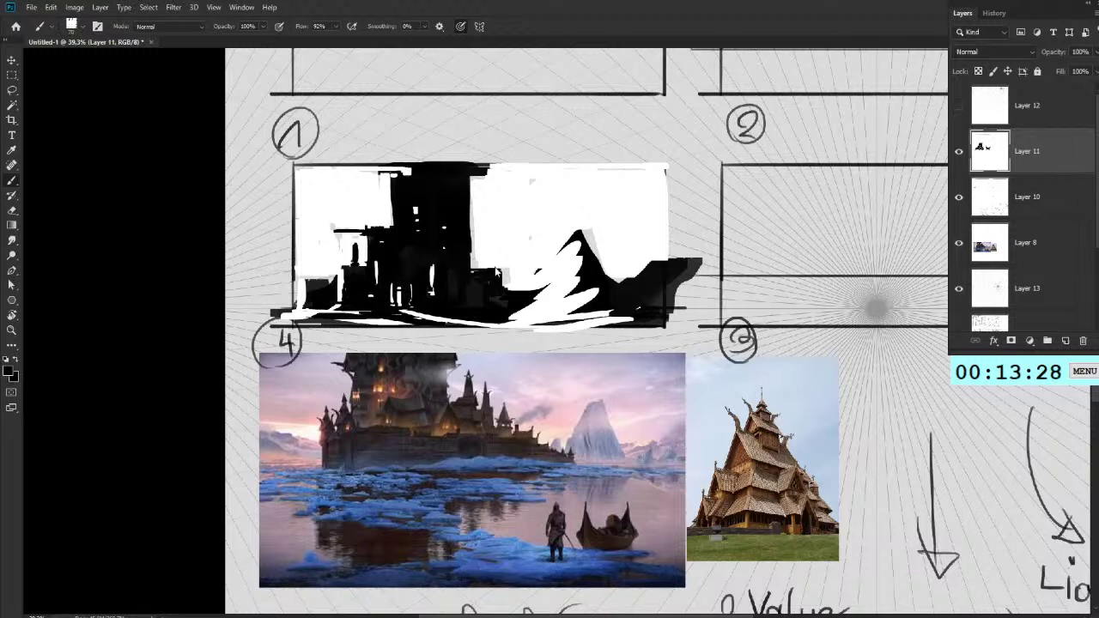
# Step: Add a black post under the tower's left ledge, a thin dark pole before the mountain, and refine the mountain's base strokes
pyautogui.moveTo(340, 229); pyautogui.dragTo(346, 278)
pyautogui.press('x')
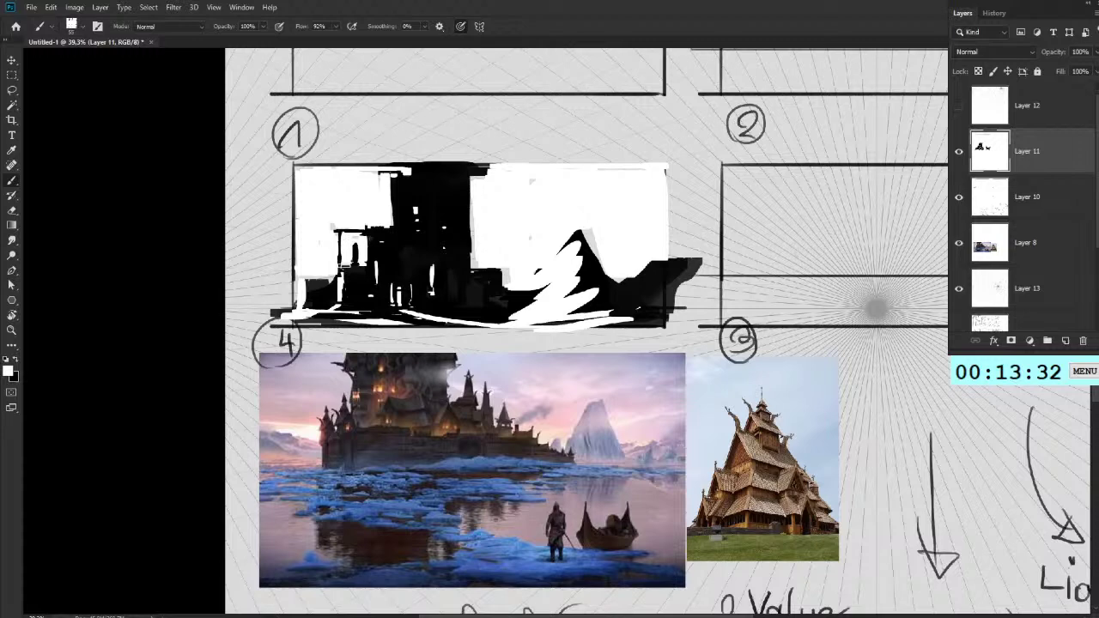
pyautogui.moveTo(474, 245); pyautogui.dragTo(351, 295)
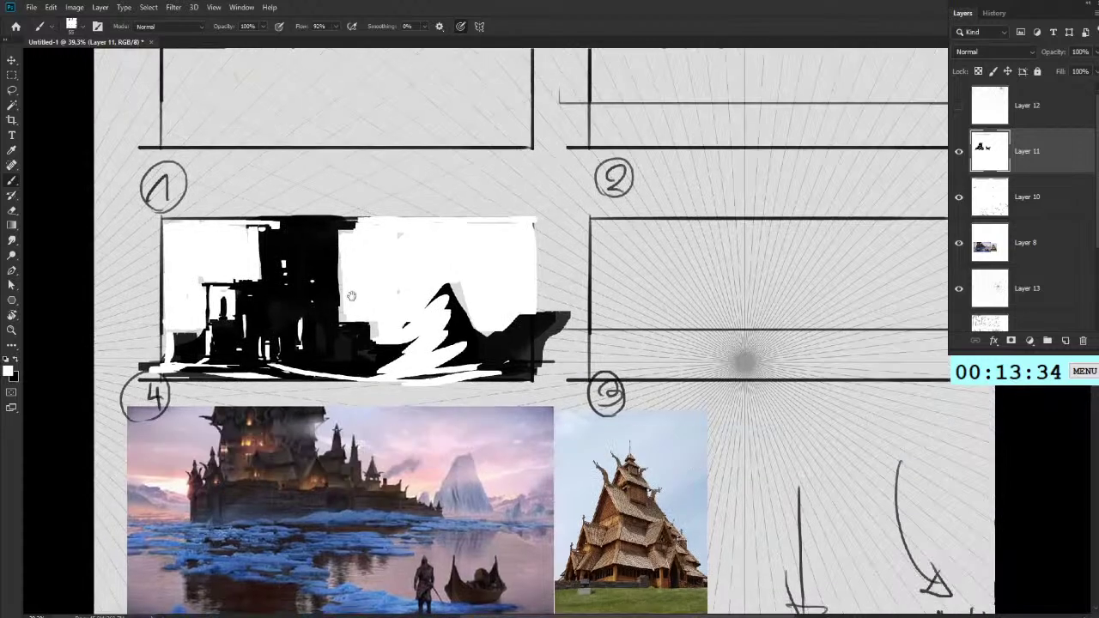
pyautogui.press('x')
pyautogui.moveTo(448, 331); pyautogui.dragTo(391, 375)
pyautogui.moveTo(464, 351)
pyautogui.mouseDown()
pyautogui.moveTo(392, 375)
pyautogui.moveTo(372, 287)
pyautogui.moveTo(382, 309)
pyautogui.mouseUp()
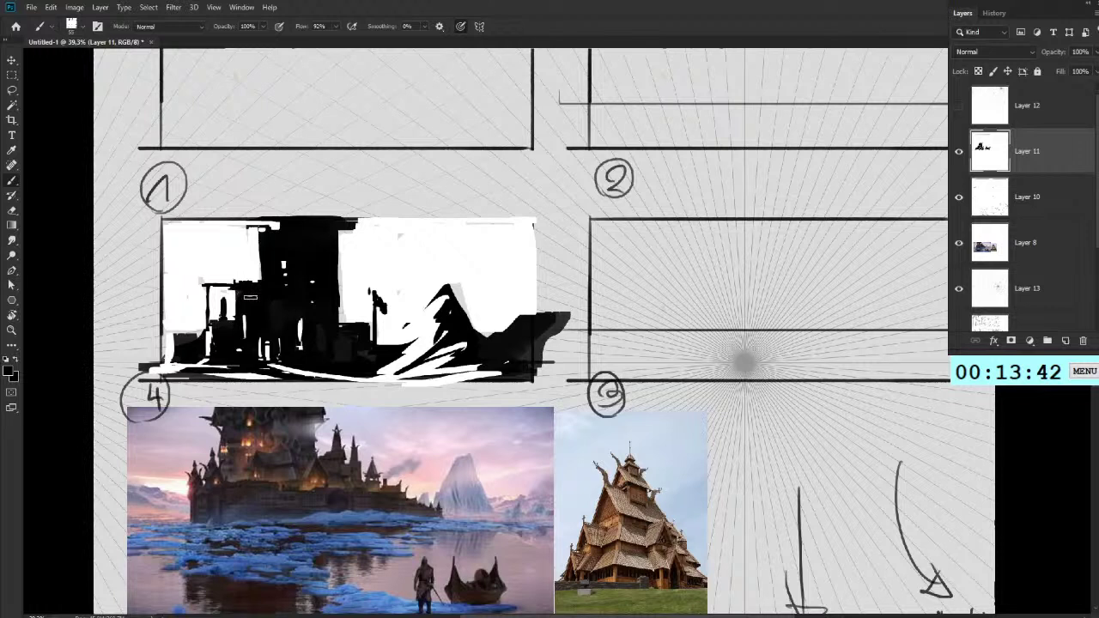
# Step: Paint a small black structure above the left ledge and tiny white windows on the tower's right side
pyautogui.moveTo(239, 278); pyautogui.dragTo(236, 268)
pyautogui.press('x')
pyautogui.moveTo(322, 276); pyautogui.dragTo(323, 287)
pyautogui.press('x')
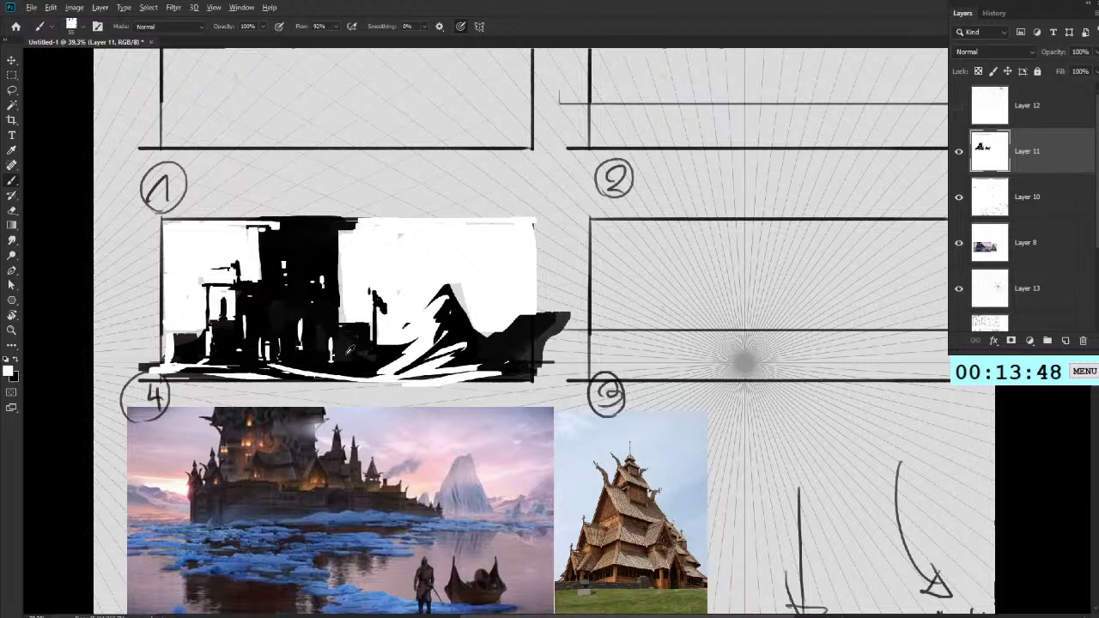
# Step: Touch up the ground edge below the tower's right wing with dark and white strokes
pyautogui.keyDown('alt'); pyautogui.click(334, 355); pyautogui.keyUp('alt')
pyautogui.moveTo(334, 366); pyautogui.dragTo(379, 366)
pyautogui.press('x')
pyautogui.moveTo(383, 374); pyautogui.dragTo(318, 377)
pyautogui.press('x')
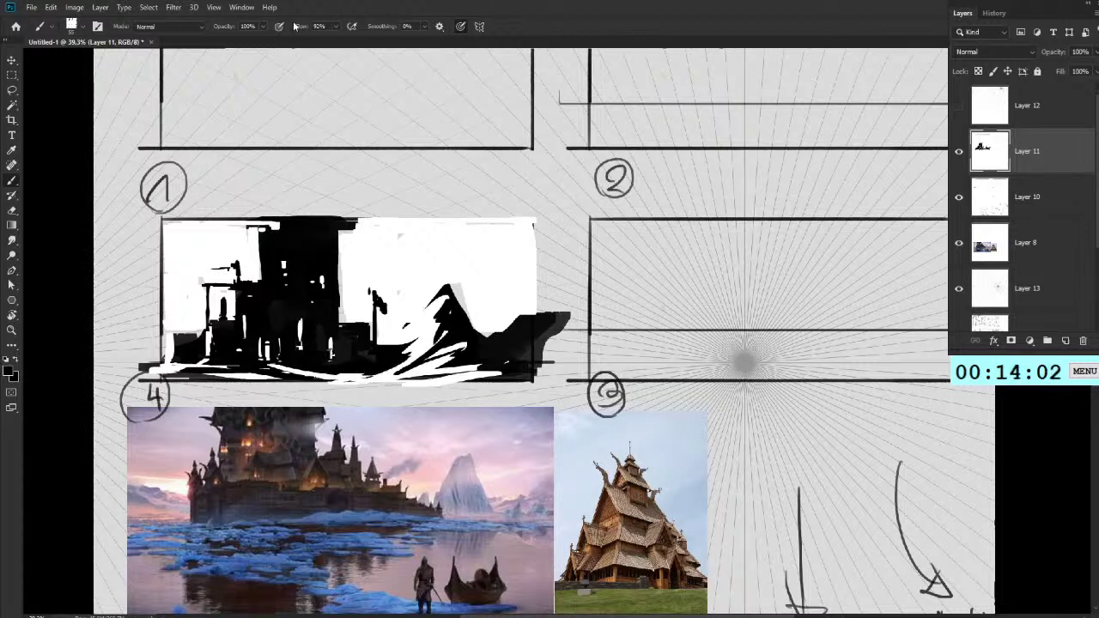
# Step: Shade the mountain with sampled dark tones and white strokes along its slope, and refine the ground line beneath the tower
pyautogui.press('x')
pyautogui.moveTo(443, 346)
pyautogui.mouseDown()
pyautogui.moveTo(406, 368)
pyautogui.moveTo(458, 337)
pyautogui.moveTo(404, 372)
pyautogui.mouseUp()
pyautogui.press('x')
pyautogui.press('x')
pyautogui.moveTo(451, 332); pyautogui.dragTo(410, 369)
pyautogui.moveTo(452, 321)
pyautogui.mouseDown()
pyautogui.moveTo(424, 349)
pyautogui.moveTo(446, 295)
pyautogui.moveTo(417, 366)
pyautogui.mouseUp()
pyautogui.keyDown('alt'); pyautogui.click(453, 332); pyautogui.keyUp('alt')
pyautogui.keyDown('alt'); pyautogui.click(468, 327); pyautogui.keyUp('alt')
pyautogui.moveTo(456, 319)
pyautogui.mouseDown()
pyautogui.moveTo(436, 354)
pyautogui.moveTo(499, 339)
pyautogui.moveTo(518, 350)
pyautogui.moveTo(442, 377)
pyautogui.mouseUp()
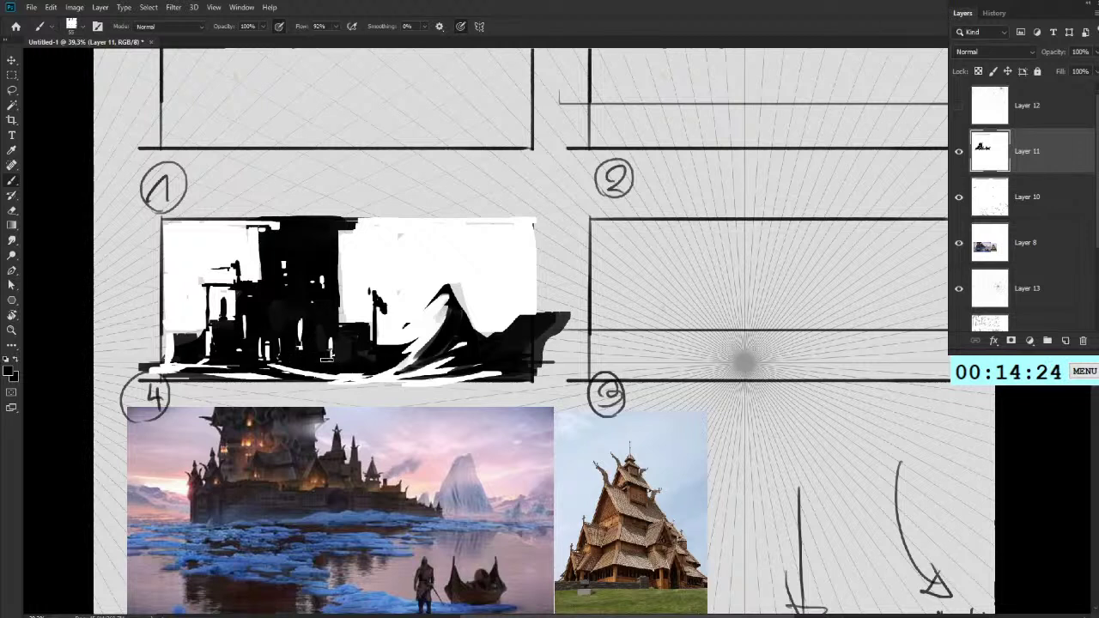
pyautogui.moveTo(275, 367); pyautogui.dragTo(366, 383)
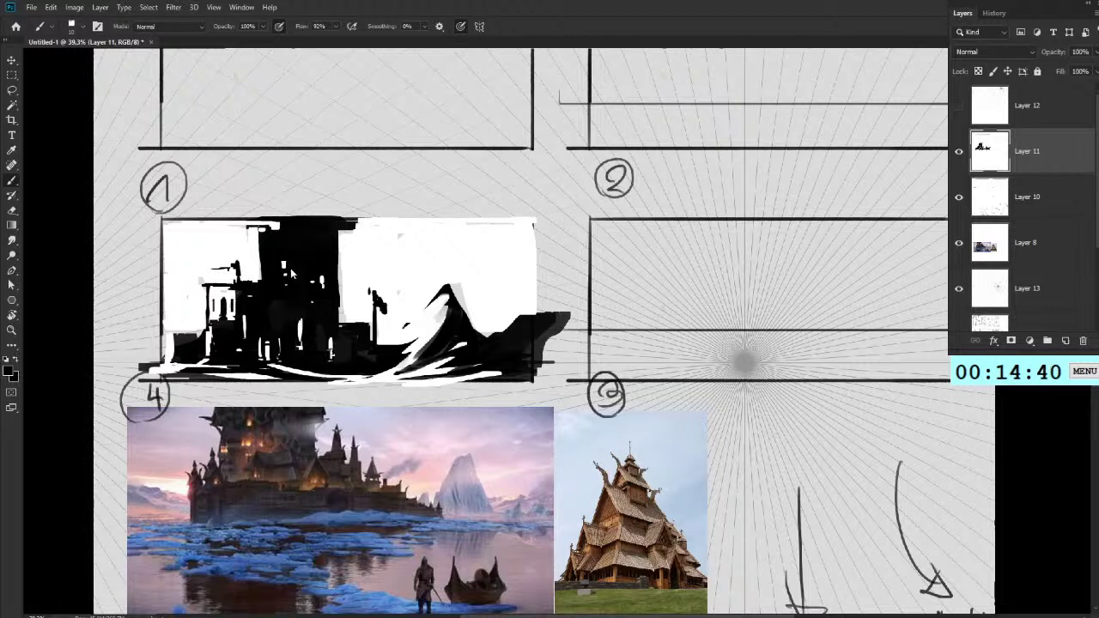
# Step: Enlarge the brush and paint a tall black rectangular building between the tower and the mountain
pyautogui.press(']')
pyautogui.press(']')
pyautogui.press(']')
pyautogui.press(']')
pyautogui.press(']')
pyautogui.press(']')
pyautogui.press(']')
pyautogui.press(']')
pyautogui.press(']')
pyautogui.moveTo(380, 302); pyautogui.dragTo(378, 344)
pyautogui.hotkey('ctrl', 'z')
pyautogui.moveTo(373, 296); pyautogui.dragTo(375, 355)
pyautogui.moveTo(373, 292); pyautogui.dragTo(388, 350)
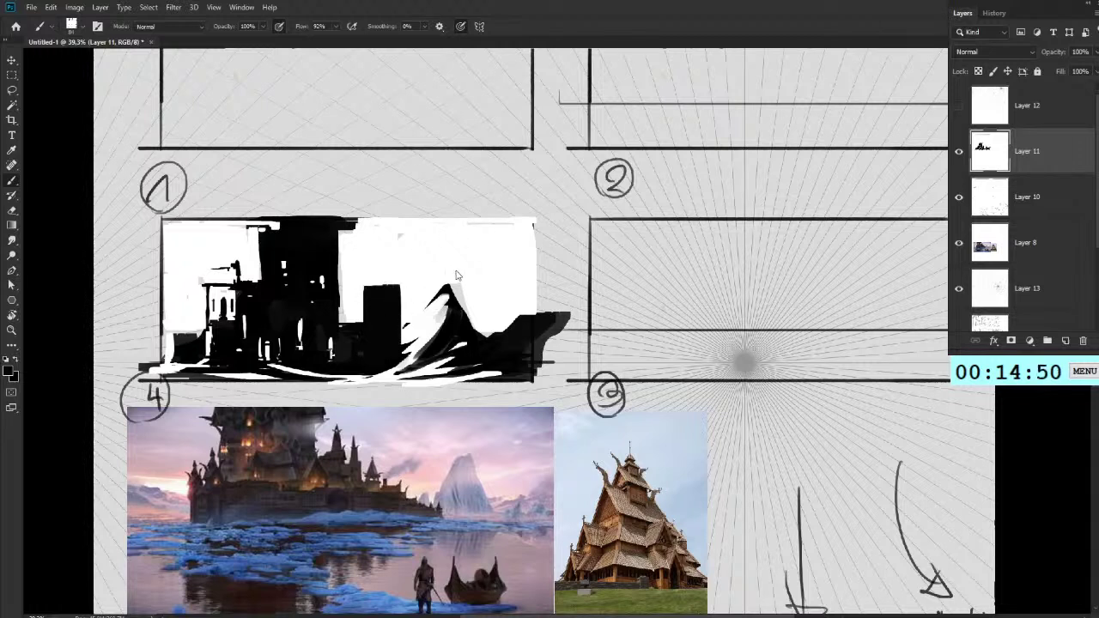
# Step: Carve white openings into the new right-hand building and add a thin black overhanging roof and side balcony
pyautogui.press('x')
pyautogui.press('x')
pyautogui.press('x')
pyautogui.moveTo(367, 290); pyautogui.dragTo(376, 321)
pyautogui.press('x')
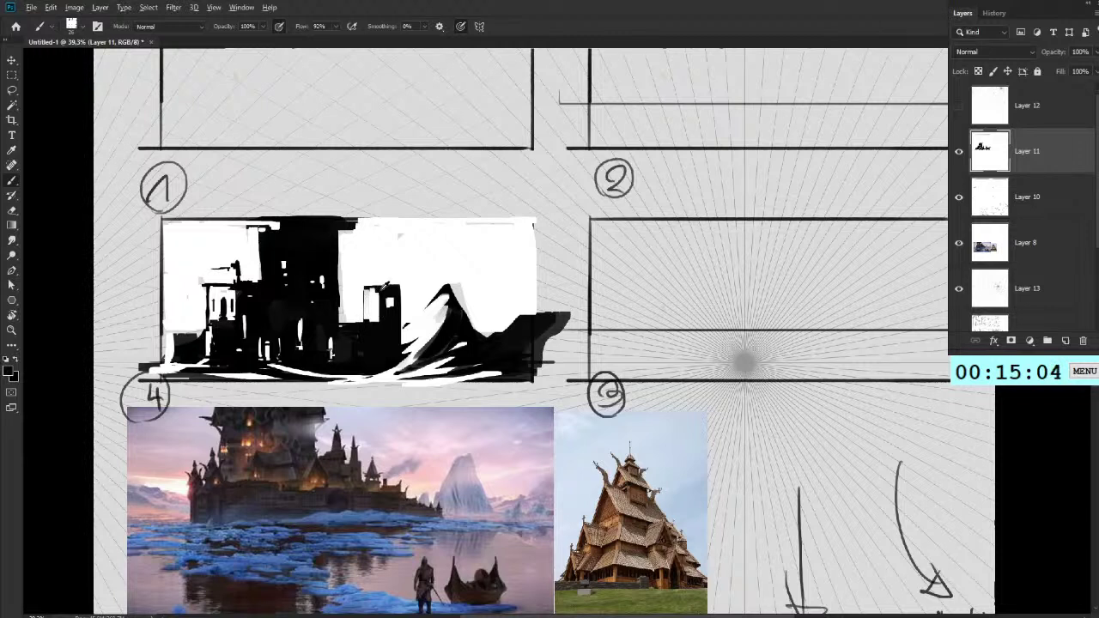
pyautogui.press('x')
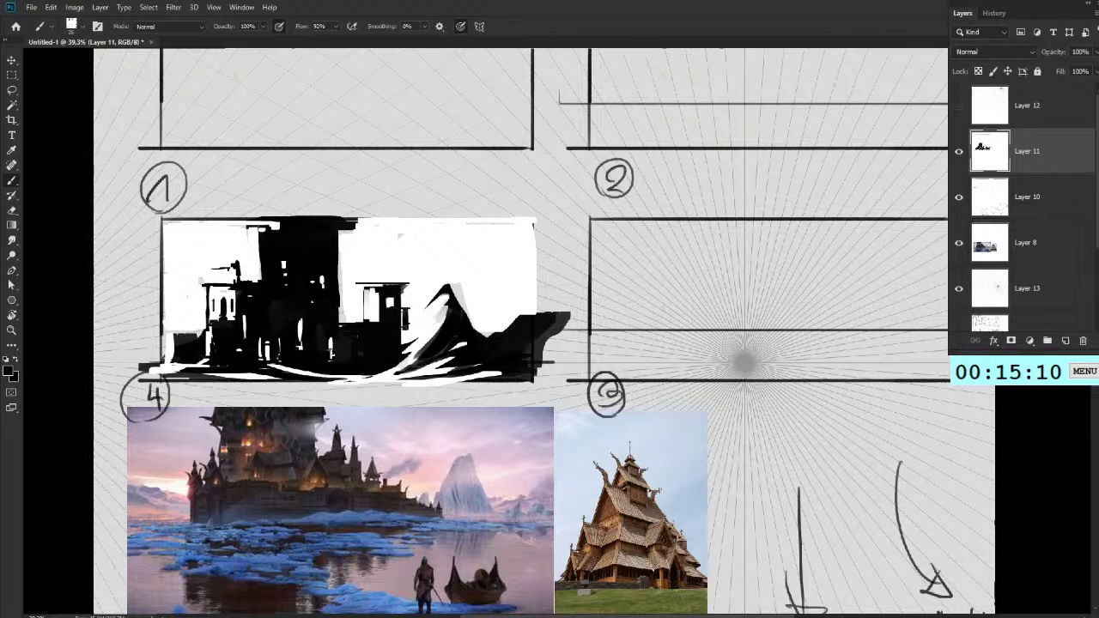
pyautogui.moveTo(394, 295); pyautogui.dragTo(393, 306)
# Step: Paint a white lit wall with a dark top edge at the low right wing, and refine the tower's upper left edge
pyautogui.press('x')
pyautogui.moveTo(323, 327)
pyautogui.mouseDown()
pyautogui.moveTo(376, 328)
pyautogui.moveTo(311, 369)
pyautogui.mouseUp()
pyautogui.hotkey('ctrl', 'z')
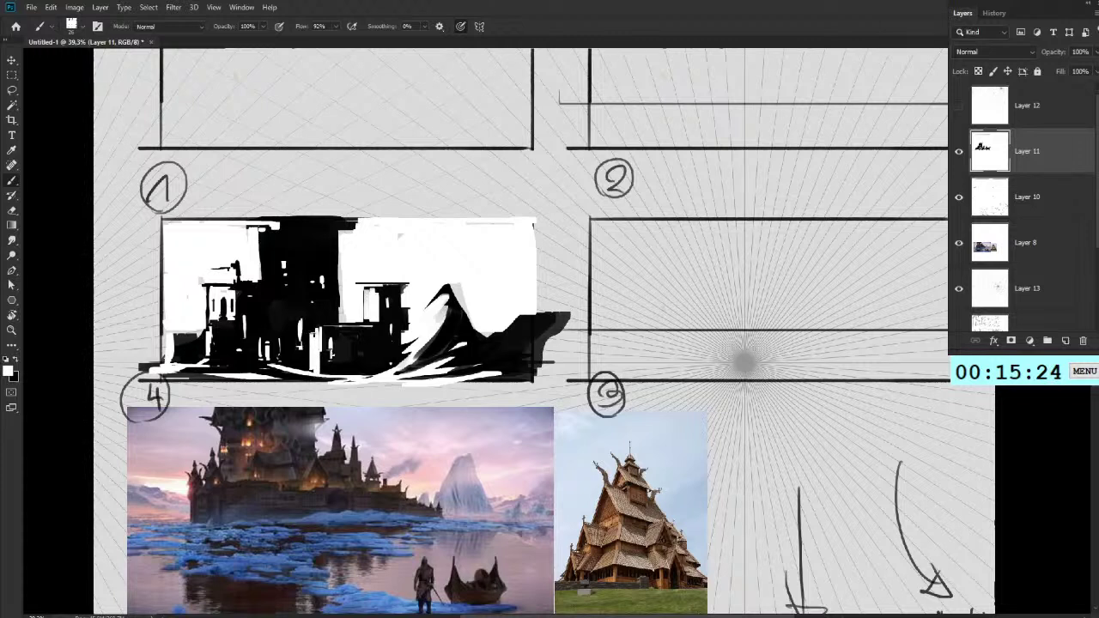
pyautogui.moveTo(311, 328); pyautogui.dragTo(328, 328)
pyautogui.press('x')
pyautogui.press('x')
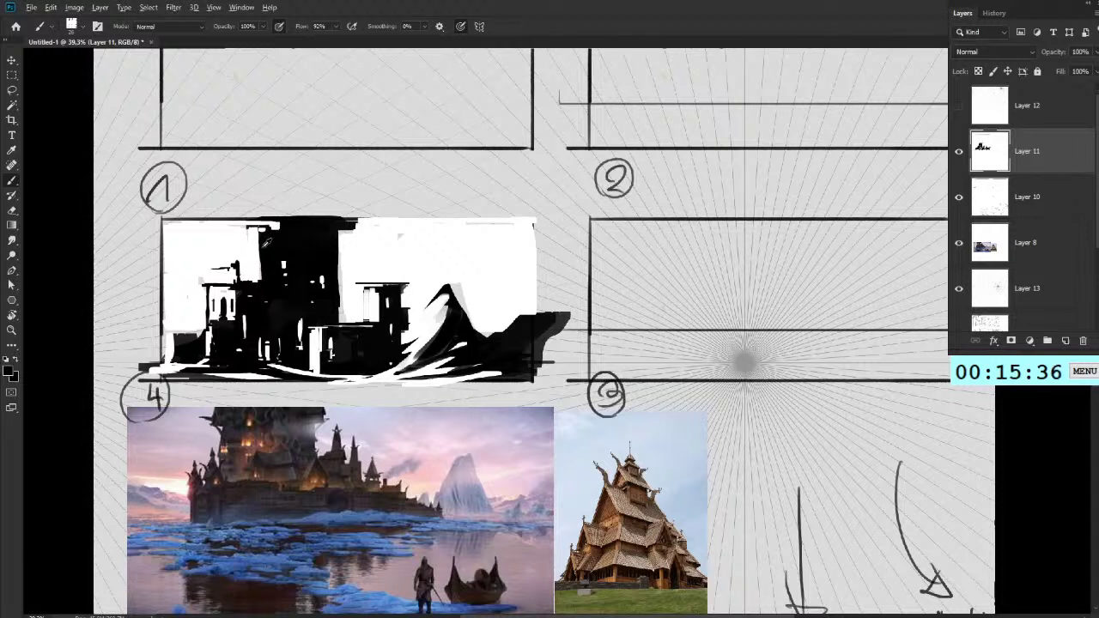
pyautogui.press('x')
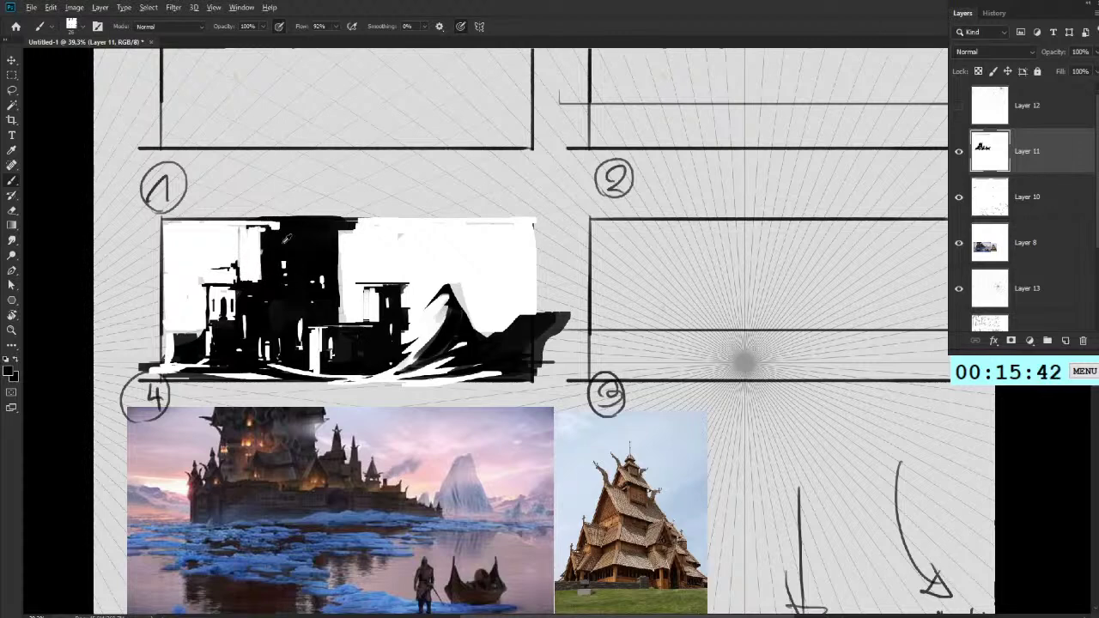
# Step: Scale the Layer 13 perspective grid to 71.15% and place its vanishing point on the horizon at frame 3's right edge
pyautogui.scroll(-1, 316, 278)
pyautogui.scroll(-2, 308, 263)
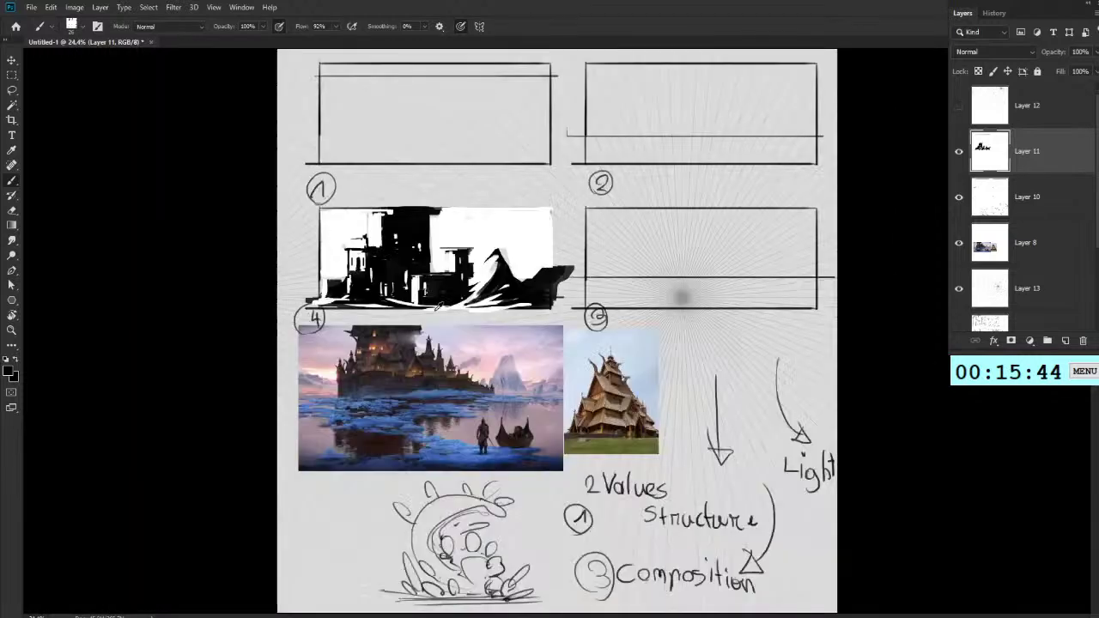
pyautogui.press('m')
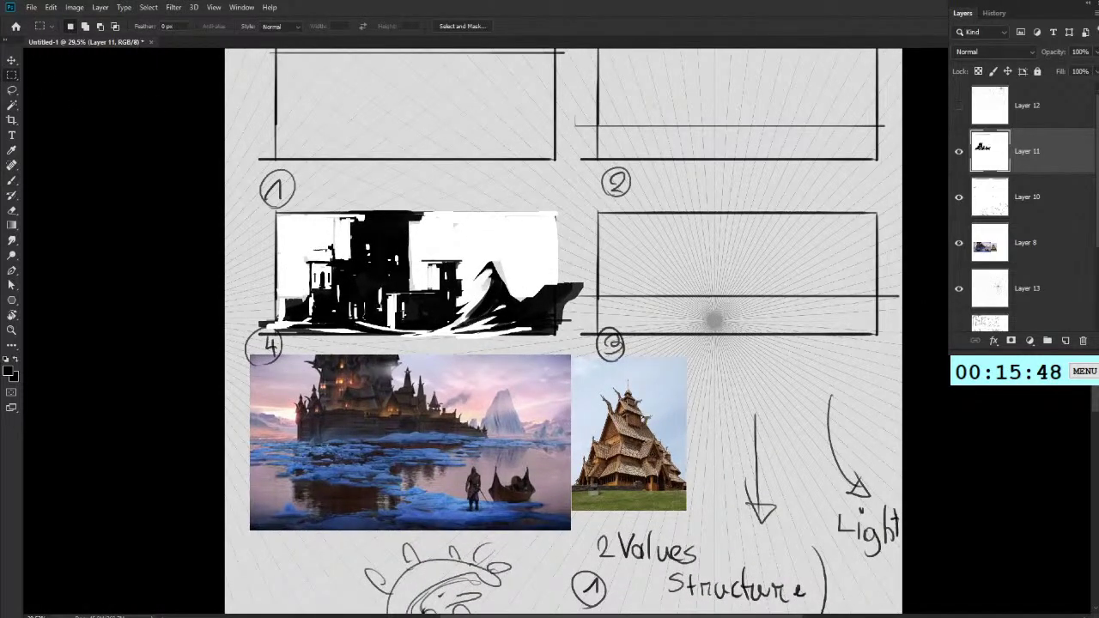
pyautogui.click(1028, 288)
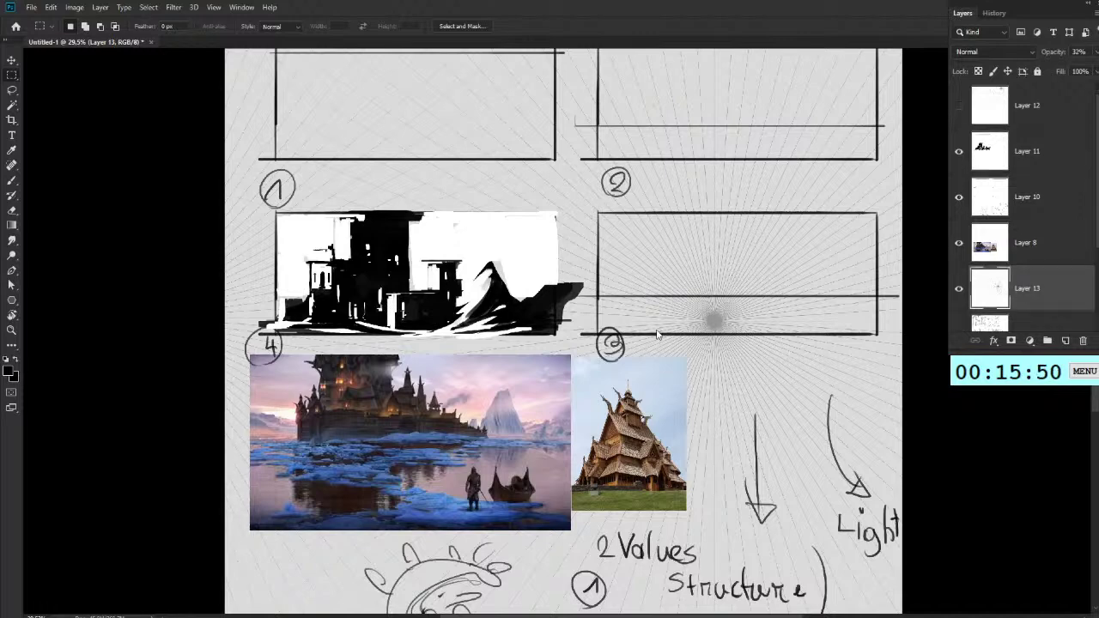
pyautogui.hotkey('ctrl', 't')
pyautogui.moveTo(668, 230); pyautogui.dragTo(818, 251)
pyautogui.moveTo(825, 252); pyautogui.dragTo(825, 251)
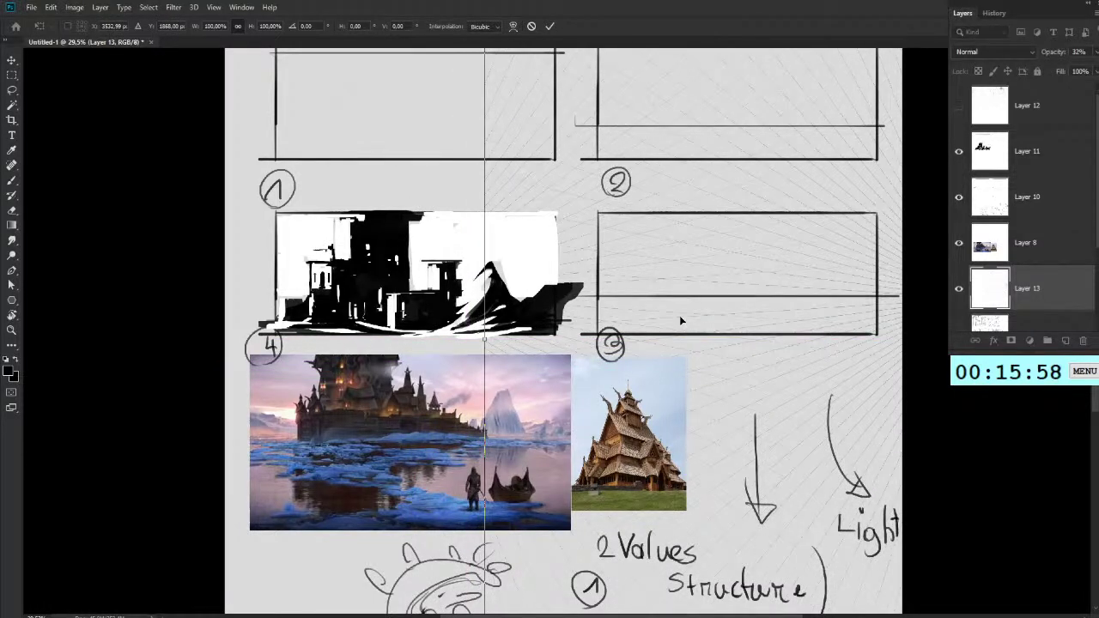
pyautogui.moveTo(488, 468); pyautogui.dragTo(684, 465)
pyautogui.moveTo(809, 433); pyautogui.dragTo(670, 414)
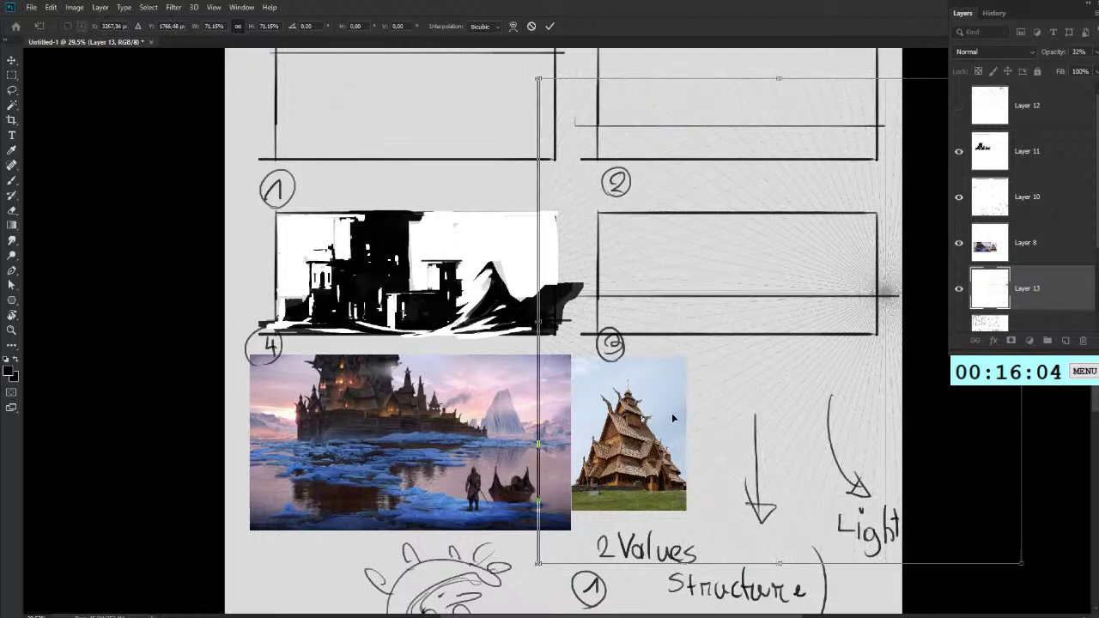
pyautogui.press('Return')
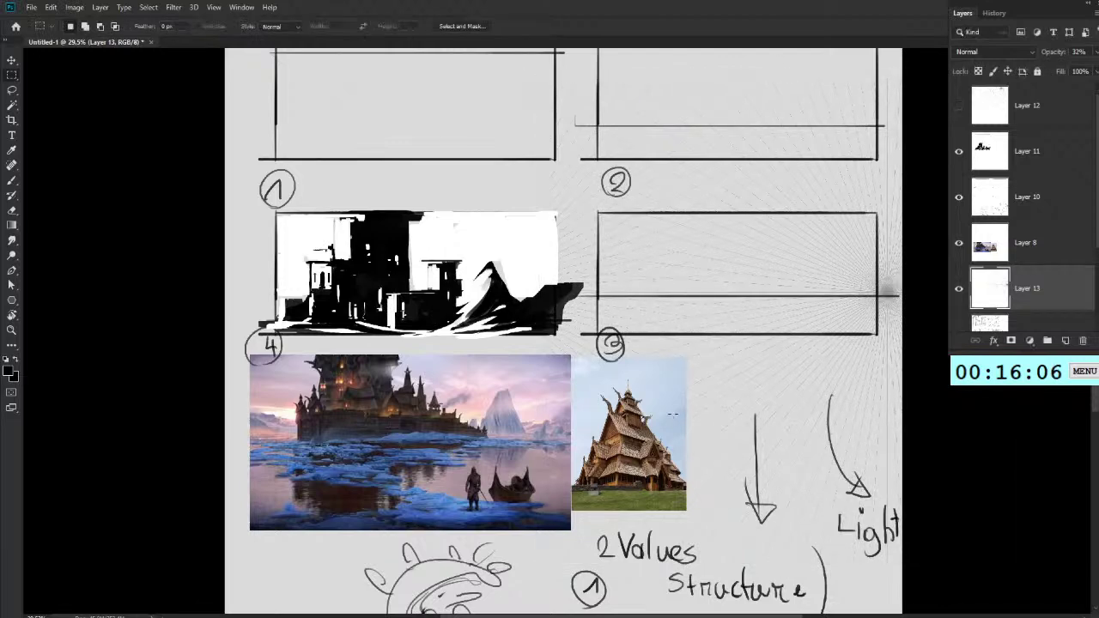
# Step: Erase the dark mountain overspill beyond the right edge of frame 4 on Layer 11
pyautogui.scroll(1, 779, 337)
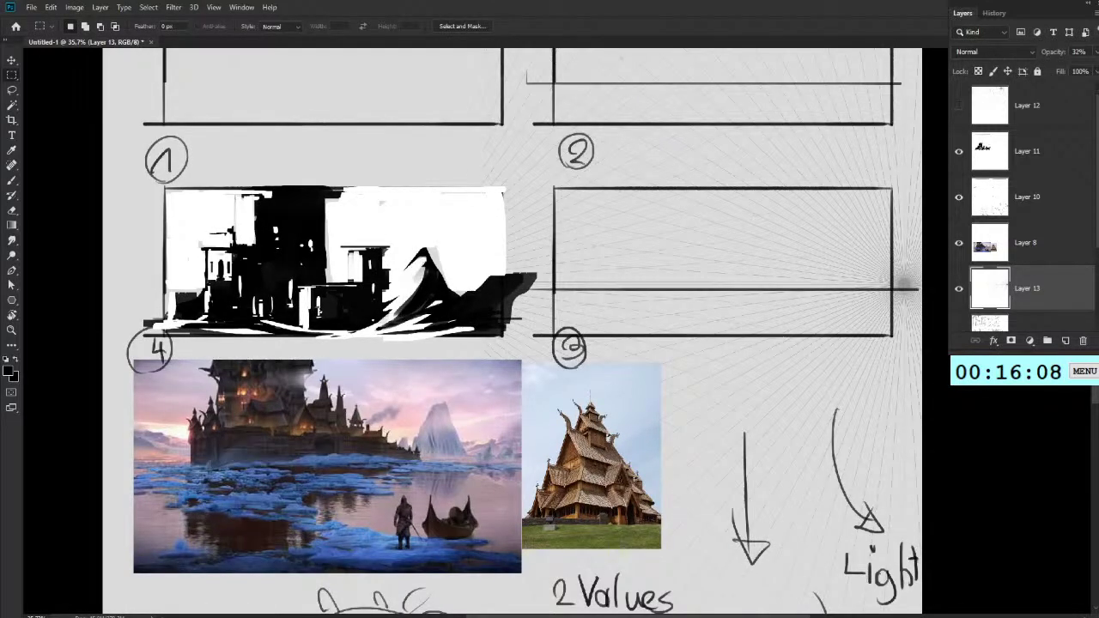
pyautogui.click(1028, 152)
pyautogui.press('e')
pyautogui.moveTo(531, 263); pyautogui.dragTo(528, 303)
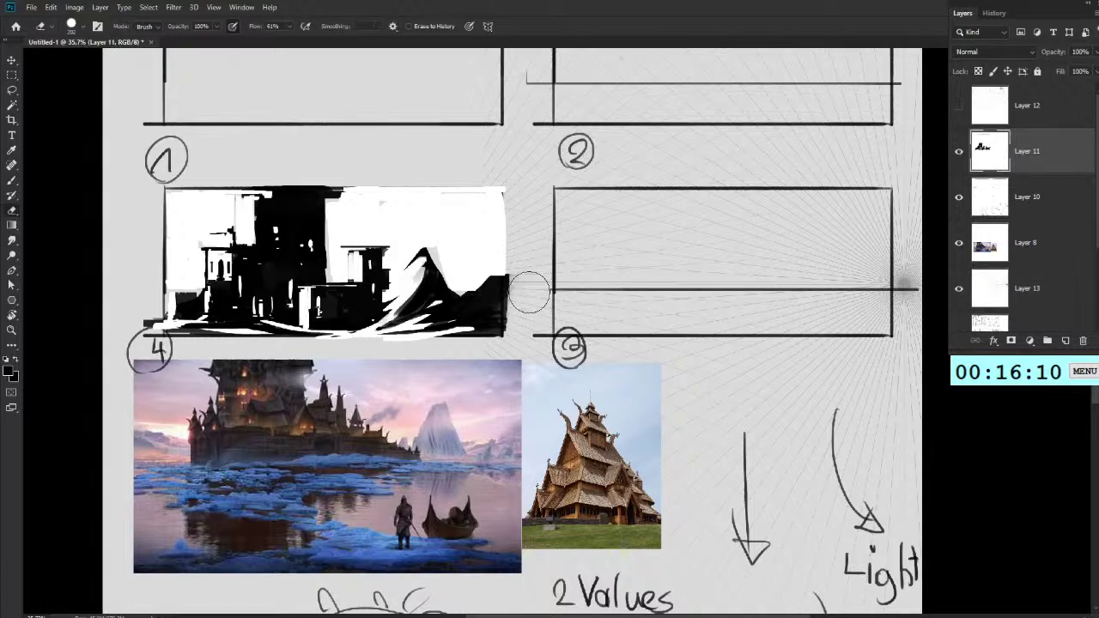
pyautogui.moveTo(530, 265); pyautogui.dragTo(523, 355)
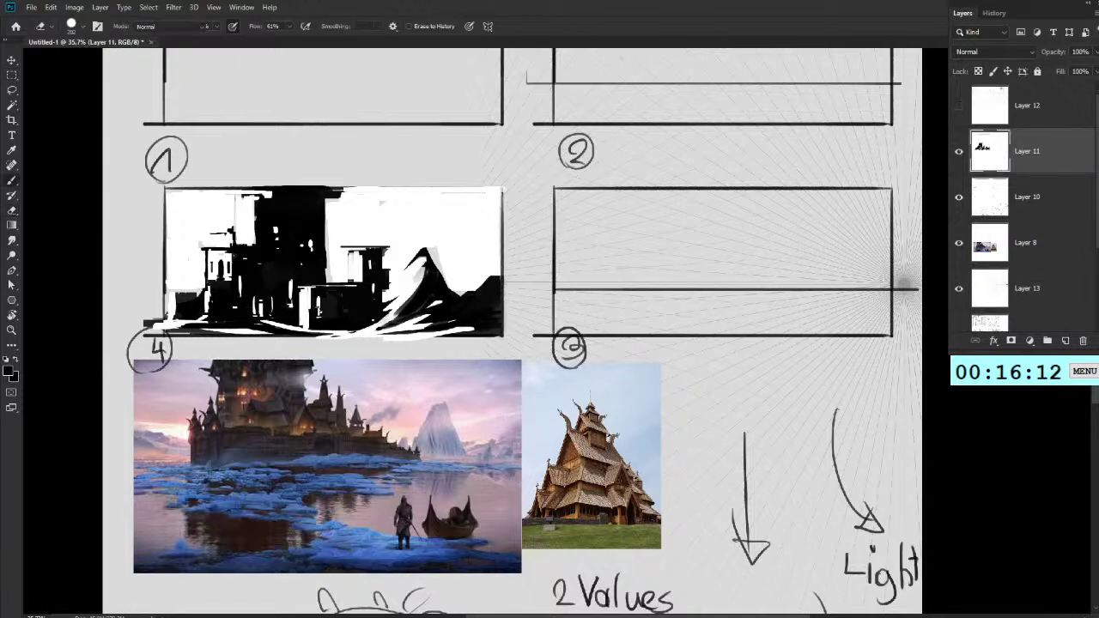
# Step: Brush dark ground strokes along the horizon line of frame 3
pyautogui.press('b')
pyautogui.moveTo(720, 303)
pyautogui.mouseDown()
pyautogui.moveTo(606, 258)
pyautogui.moveTo(593, 283)
pyautogui.moveTo(619, 293)
pyautogui.moveTo(609, 232)
pyautogui.moveTo(586, 275)
pyautogui.moveTo(612, 274)
pyautogui.moveTo(532, 287)
pyautogui.mouseUp()
pyautogui.moveTo(669, 298)
pyautogui.mouseDown()
pyautogui.moveTo(825, 296)
pyautogui.moveTo(807, 231)
pyautogui.moveTo(815, 256)
pyautogui.moveTo(766, 186)
pyautogui.moveTo(837, 184)
pyautogui.moveTo(769, 303)
pyautogui.moveTo(789, 294)
pyautogui.moveTo(739, 303)
pyautogui.moveTo(807, 304)
pyautogui.moveTo(687, 304)
pyautogui.mouseUp()
pyautogui.moveTo(197, 471)
pyautogui.mouseDown()
pyautogui.moveTo(186, 543)
pyautogui.moveTo(110, 477)
pyautogui.mouseUp()
pyautogui.hotkey('ctrl', 'z')
pyautogui.moveTo(216, 514)
pyautogui.mouseDown()
pyautogui.moveTo(235, 364)
pyautogui.moveTo(167, 483)
pyautogui.mouseUp()
pyautogui.hotkey('ctrl', 'z')
pyautogui.moveTo(214, 514); pyautogui.dragTo(244, 533)
pyautogui.hotkey('ctrl', 'z')
pyautogui.moveTo(481, 529); pyautogui.dragTo(468, 531)
pyautogui.hotkey('ctrl', 'z')
pyautogui.moveTo(627, 239)
pyautogui.mouseDown()
pyautogui.moveTo(631, 280)
pyautogui.moveTo(627, 214)
pyautogui.moveTo(637, 272)
pyautogui.mouseUp()
pyautogui.hotkey('ctrl', 'z')
# Step: Block in two tall black tower masses rising to the top edge of frame 3, one on each side
pyautogui.moveTo(636, 203)
pyautogui.mouseDown()
pyautogui.moveTo(599, 188)
pyautogui.moveTo(621, 204)
pyautogui.moveTo(628, 183)
pyautogui.moveTo(641, 185)
pyautogui.moveTo(641, 253)
pyautogui.moveTo(631, 198)
pyautogui.moveTo(646, 189)
pyautogui.moveTo(650, 247)
pyautogui.moveTo(668, 246)
pyautogui.moveTo(661, 283)
pyautogui.mouseUp()
pyautogui.moveTo(602, 201)
pyautogui.mouseDown()
pyautogui.moveTo(592, 232)
pyautogui.moveTo(567, 191)
pyautogui.mouseUp()
pyautogui.moveTo(567, 191)
pyautogui.mouseDown()
pyautogui.moveTo(580, 230)
pyautogui.moveTo(562, 242)
pyautogui.moveTo(574, 268)
pyautogui.moveTo(542, 281)
pyautogui.moveTo(597, 295)
pyautogui.moveTo(660, 276)
pyautogui.mouseUp()
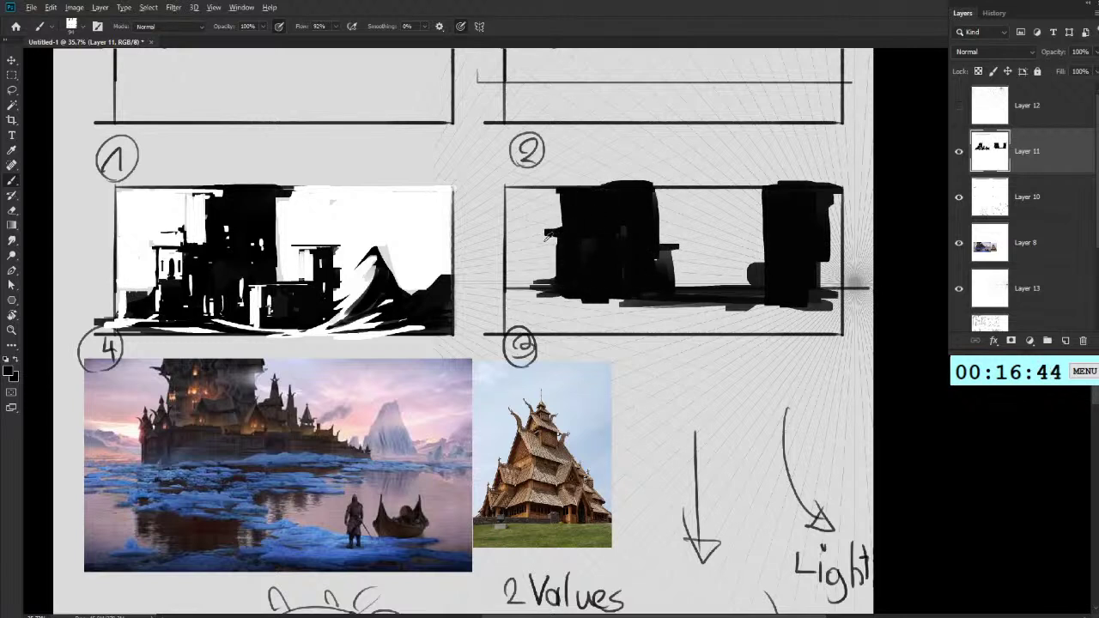
# Step: Erase the outer side of frame 3's left tower and repaint a low stepped black base beside it
pyautogui.press('e')
pyautogui.moveTo(524, 221); pyautogui.dragTo(550, 284)
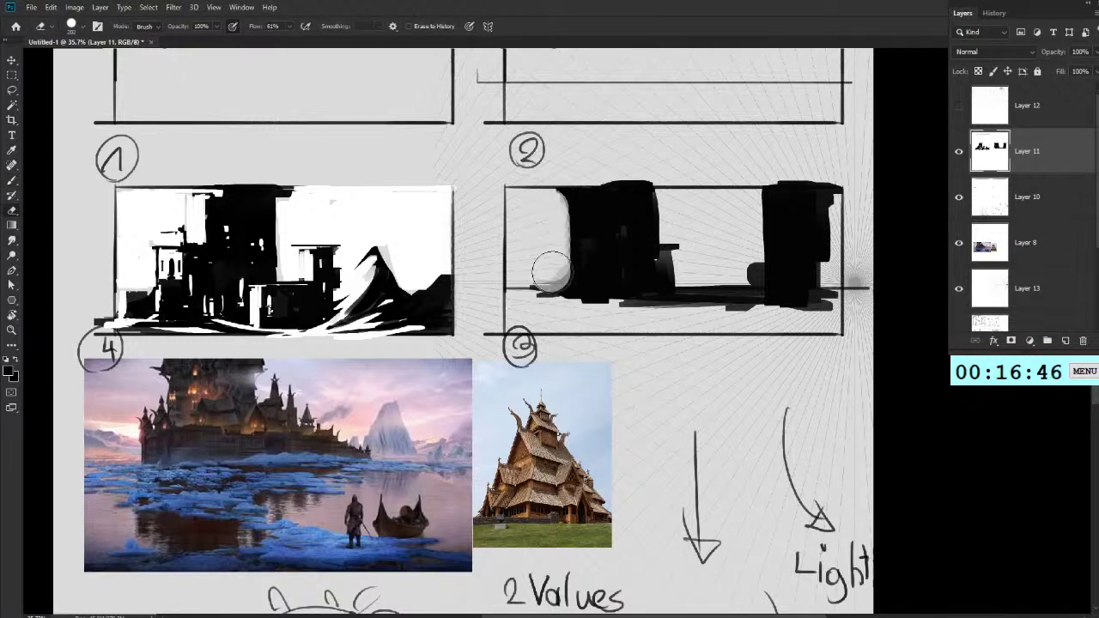
pyautogui.moveTo(551, 211)
pyautogui.mouseDown()
pyautogui.moveTo(563, 267)
pyautogui.moveTo(567, 248)
pyautogui.moveTo(565, 210)
pyautogui.moveTo(556, 285)
pyautogui.moveTo(587, 268)
pyautogui.moveTo(573, 287)
pyautogui.moveTo(600, 263)
pyautogui.moveTo(548, 292)
pyautogui.moveTo(589, 280)
pyautogui.moveTo(568, 249)
pyautogui.mouseUp()
pyautogui.press('b')
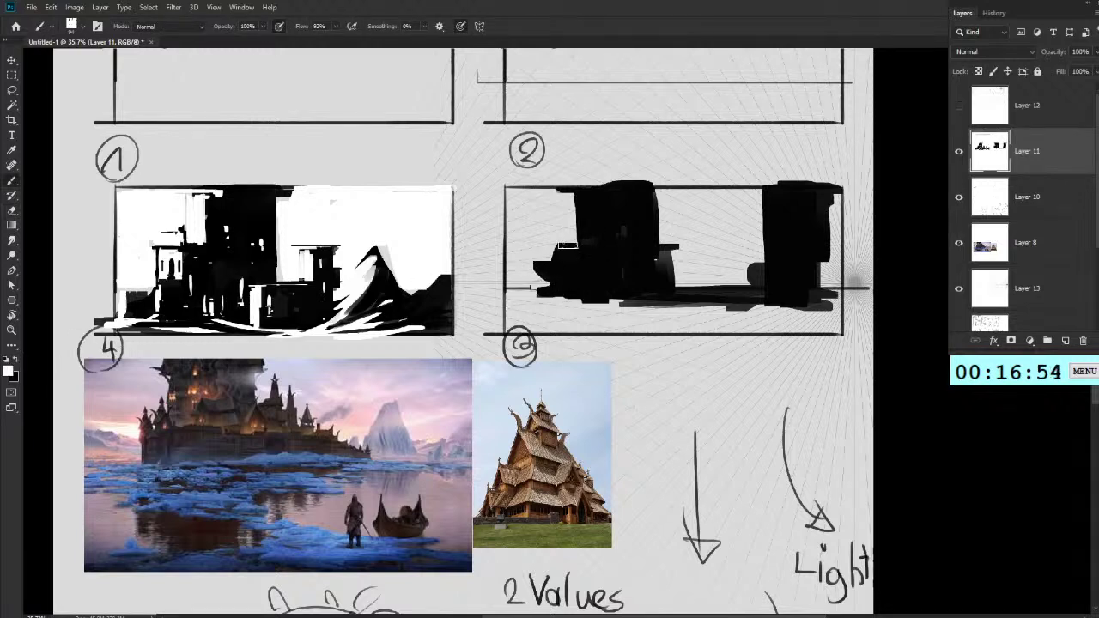
# Step: Fill frame 3's sky and foreground with white around the towers, and add a black edge along the top
pyautogui.moveTo(559, 232)
pyautogui.mouseDown()
pyautogui.moveTo(517, 289)
pyautogui.moveTo(514, 188)
pyautogui.moveTo(516, 214)
pyautogui.moveTo(516, 190)
pyautogui.moveTo(539, 190)
pyautogui.moveTo(535, 215)
pyautogui.moveTo(526, 193)
pyautogui.moveTo(545, 187)
pyautogui.moveTo(561, 205)
pyautogui.moveTo(567, 251)
pyautogui.moveTo(518, 290)
pyautogui.moveTo(682, 301)
pyautogui.moveTo(525, 306)
pyautogui.moveTo(512, 330)
pyautogui.moveTo(787, 334)
pyautogui.moveTo(829, 323)
pyautogui.moveTo(633, 301)
pyautogui.moveTo(512, 330)
pyautogui.moveTo(651, 320)
pyautogui.moveTo(555, 305)
pyautogui.moveTo(527, 309)
pyautogui.moveTo(777, 319)
pyautogui.moveTo(684, 322)
pyautogui.moveTo(747, 317)
pyautogui.moveTo(688, 308)
pyautogui.moveTo(713, 279)
pyautogui.mouseUp()
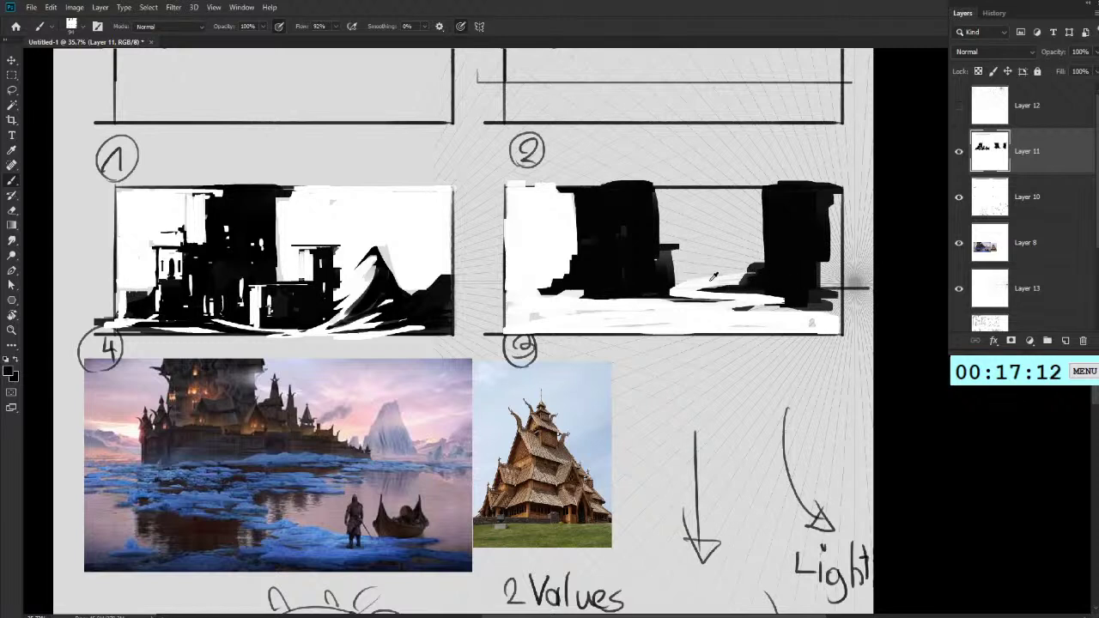
pyautogui.moveTo(728, 285)
pyautogui.mouseDown()
pyautogui.moveTo(743, 179)
pyautogui.moveTo(753, 226)
pyautogui.moveTo(750, 206)
pyautogui.moveTo(674, 190)
pyautogui.moveTo(673, 199)
pyautogui.moveTo(673, 187)
pyautogui.moveTo(671, 236)
pyautogui.moveTo(679, 221)
pyautogui.moveTo(693, 273)
pyautogui.moveTo(690, 248)
pyautogui.moveTo(684, 281)
pyautogui.moveTo(695, 270)
pyautogui.moveTo(705, 287)
pyautogui.moveTo(735, 275)
pyautogui.mouseUp()
pyautogui.moveTo(797, 182); pyautogui.dragTo(510, 184)
pyautogui.moveTo(587, 256); pyautogui.dragTo(590, 226)
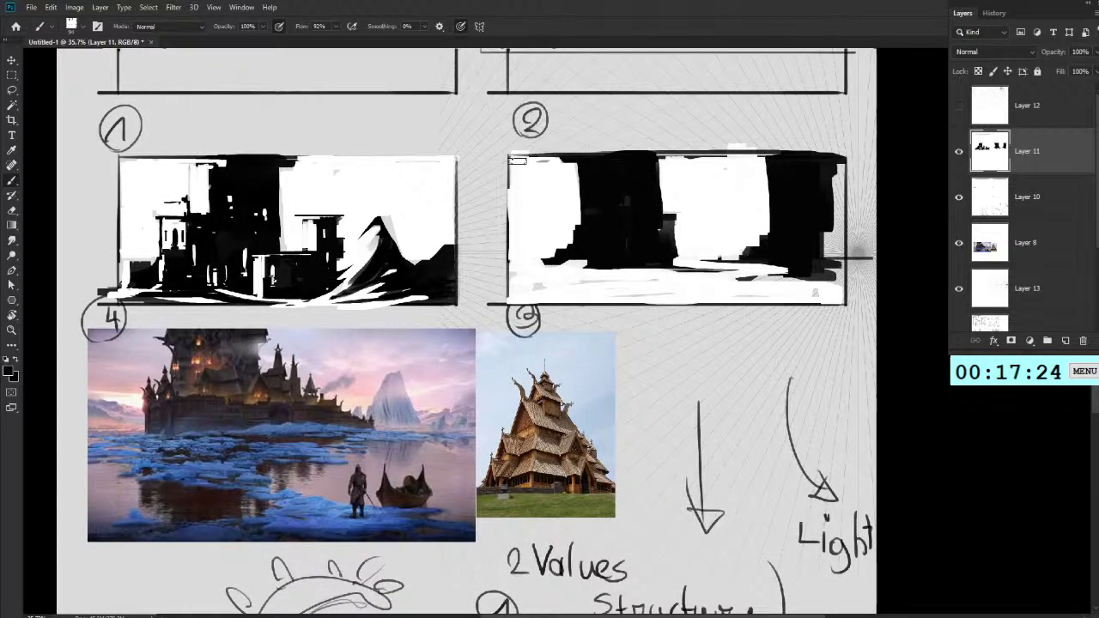
# Step: Paint a black horizon line beneath the left tower, and fill a lassoed black ground shape in the lower left foreground
pyautogui.moveTo(517, 157); pyautogui.dragTo(510, 253)
pyautogui.hotkey('ctrl', 'z')
pyautogui.moveTo(591, 266); pyautogui.dragTo(519, 263)
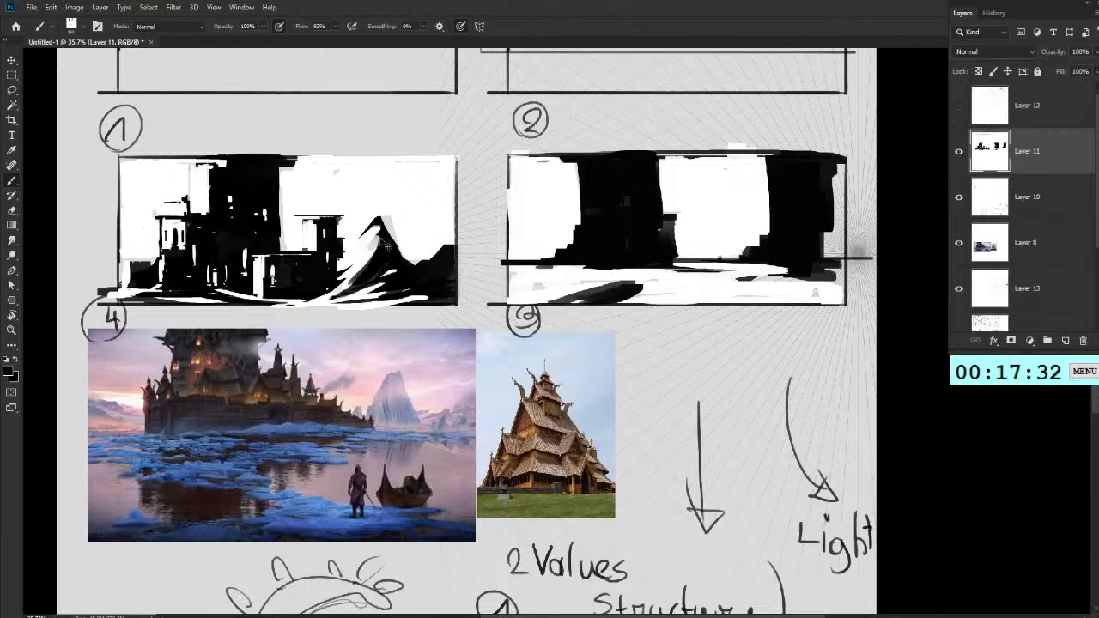
pyautogui.click(12, 91)
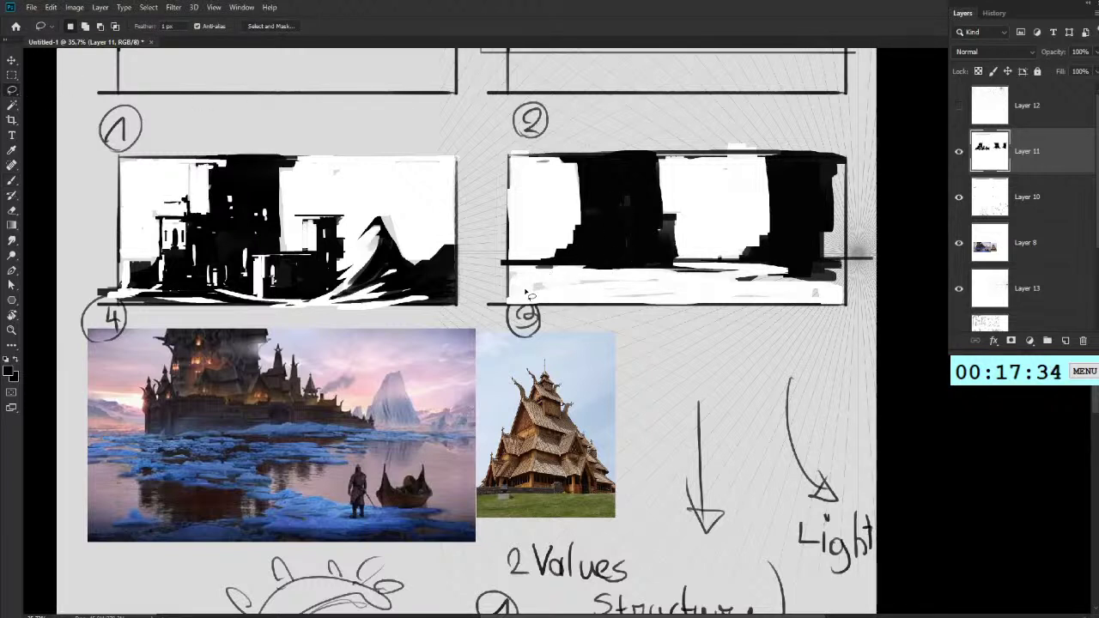
pyautogui.moveTo(633, 297)
pyautogui.mouseDown()
pyautogui.moveTo(559, 307)
pyautogui.moveTo(580, 311)
pyautogui.moveTo(631, 294)
pyautogui.mouseUp()
pyautogui.press('b')
pyautogui.press('l')
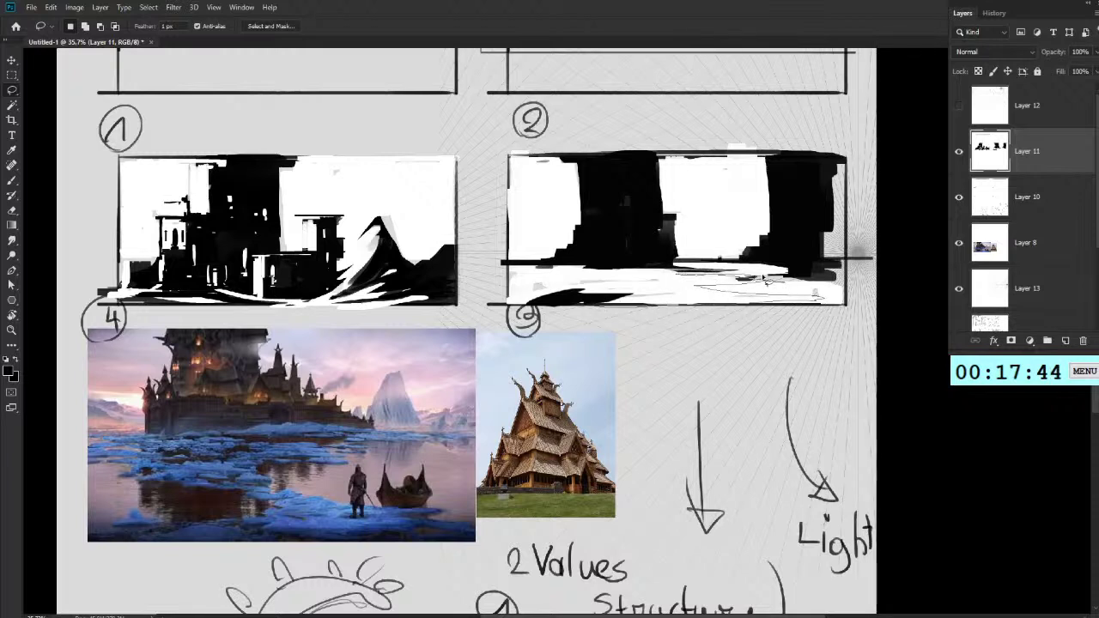
# Step: Lasso thin jagged shapes in frame 3's right foreground and fill them with black as ground patches
pyautogui.moveTo(801, 311)
pyautogui.mouseDown()
pyautogui.moveTo(646, 307)
pyautogui.moveTo(687, 280)
pyautogui.mouseUp()
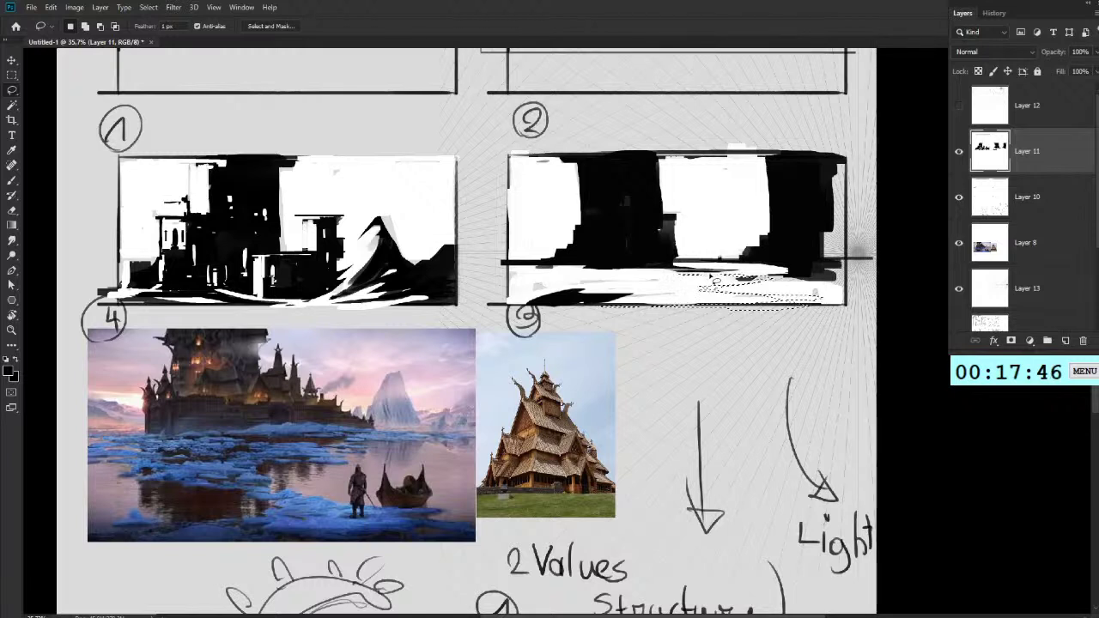
pyautogui.press('b')
pyautogui.moveTo(663, 268)
pyautogui.mouseDown()
pyautogui.moveTo(731, 267)
pyautogui.moveTo(721, 260)
pyautogui.moveTo(731, 269)
pyautogui.moveTo(703, 318)
pyautogui.mouseUp()
pyautogui.hotkey('ctrl', 'd')
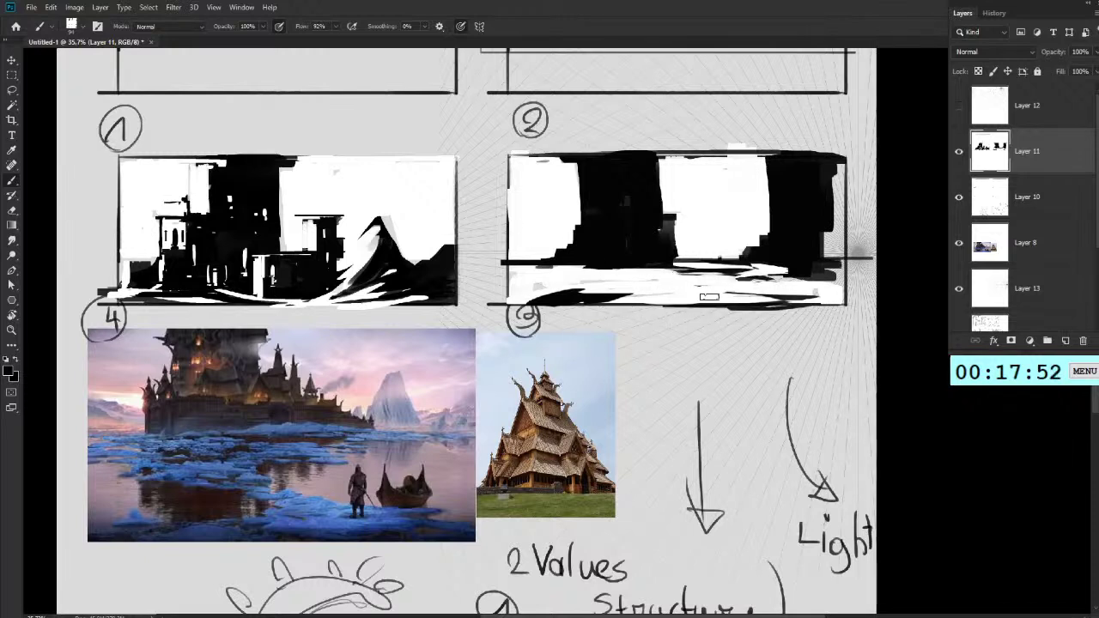
pyautogui.click(11, 90)
pyautogui.press('b')
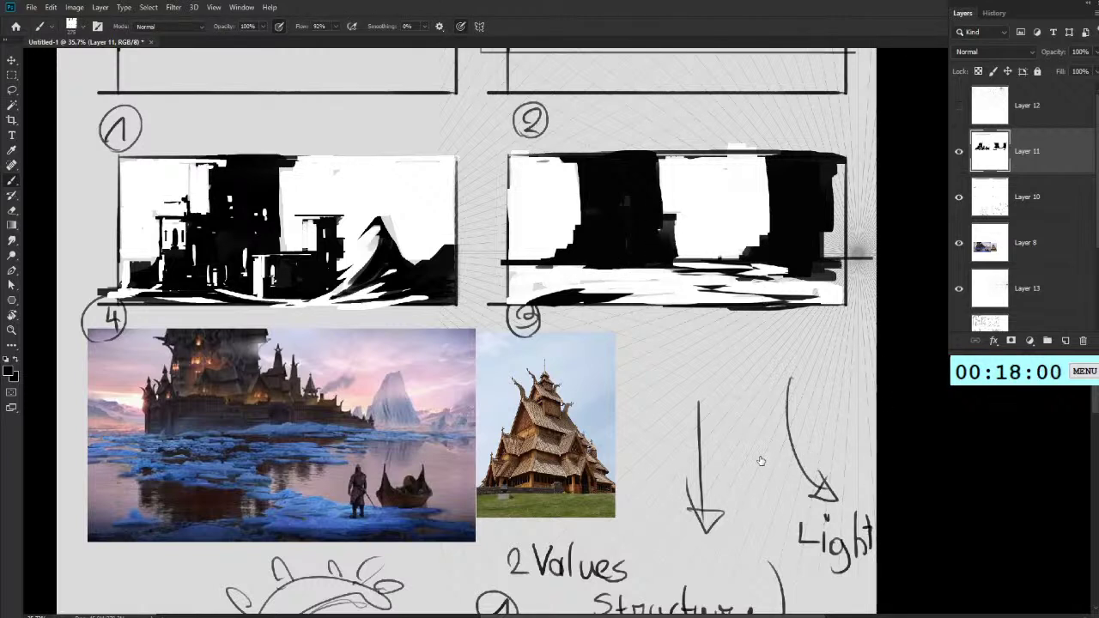
pyautogui.moveTo(611, 262)
pyautogui.mouseDown()
pyautogui.moveTo(678, 287)
pyautogui.moveTo(665, 290)
pyautogui.mouseUp()
pyautogui.hotkey('ctrl', 'z')
pyautogui.moveTo(620, 240); pyautogui.dragTo(626, 259)
pyautogui.hotkey('ctrl', 'z')
pyautogui.keyDown('alt'); pyautogui.click(620, 271); pyautogui.keyUp('alt')
pyautogui.click(621, 265)
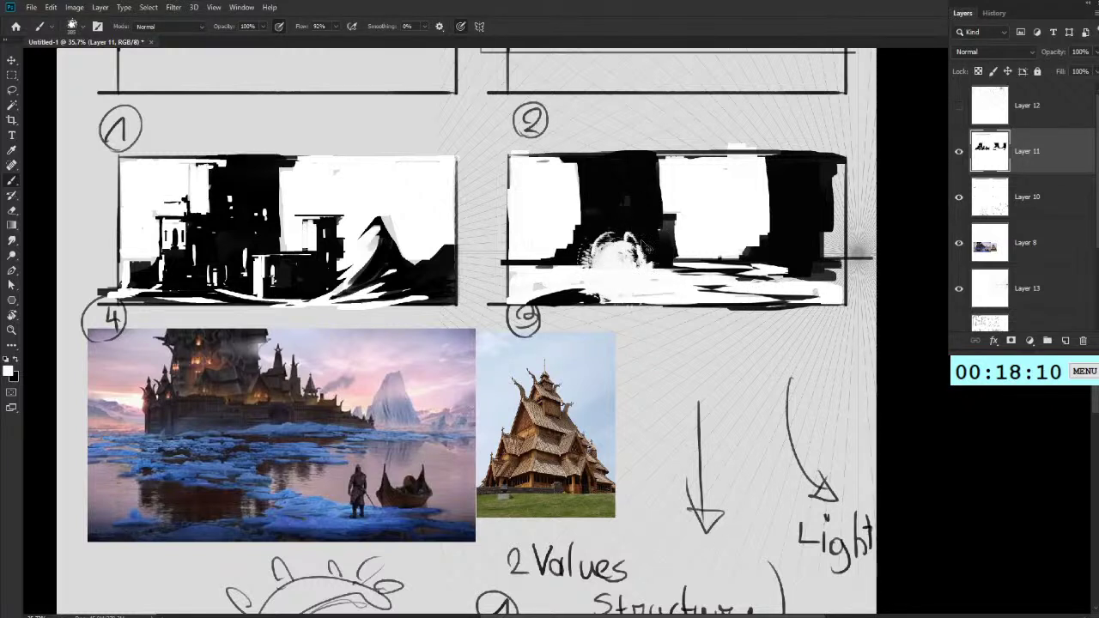
pyautogui.hotkey('ctrl', 'z')
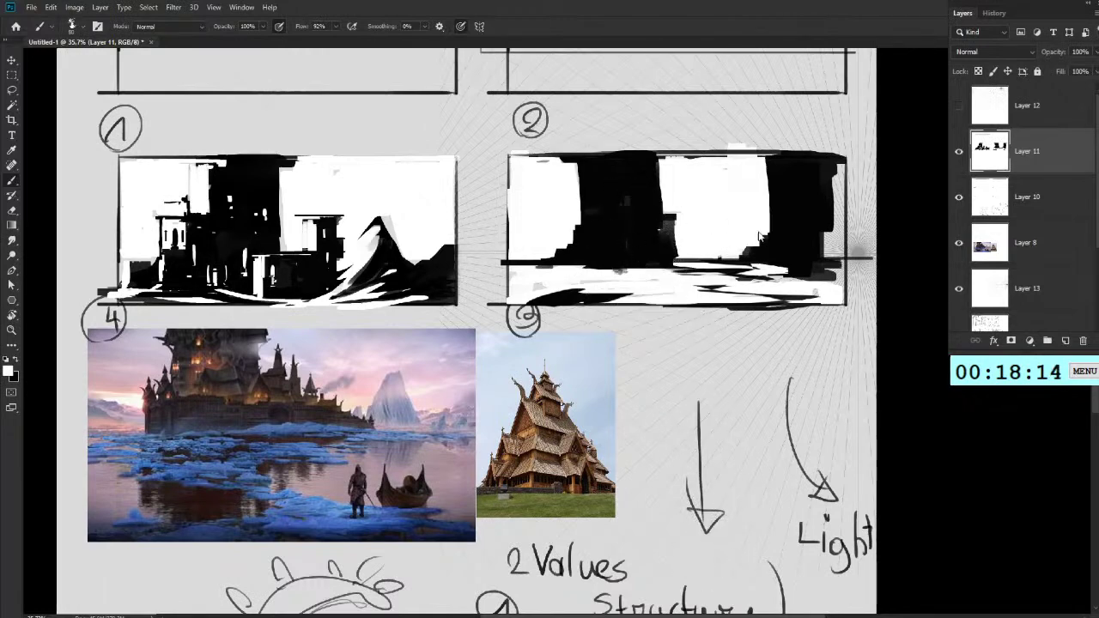
# Step: Refine the ground edge beneath frame 3's left tower with black and white strokes
pyautogui.moveTo(601, 256)
pyautogui.mouseDown()
pyautogui.moveTo(666, 273)
pyautogui.moveTo(531, 270)
pyautogui.moveTo(663, 262)
pyautogui.moveTo(540, 273)
pyautogui.moveTo(626, 277)
pyautogui.mouseUp()
pyautogui.press('x')
pyautogui.moveTo(546, 272); pyautogui.dragTo(655, 268)
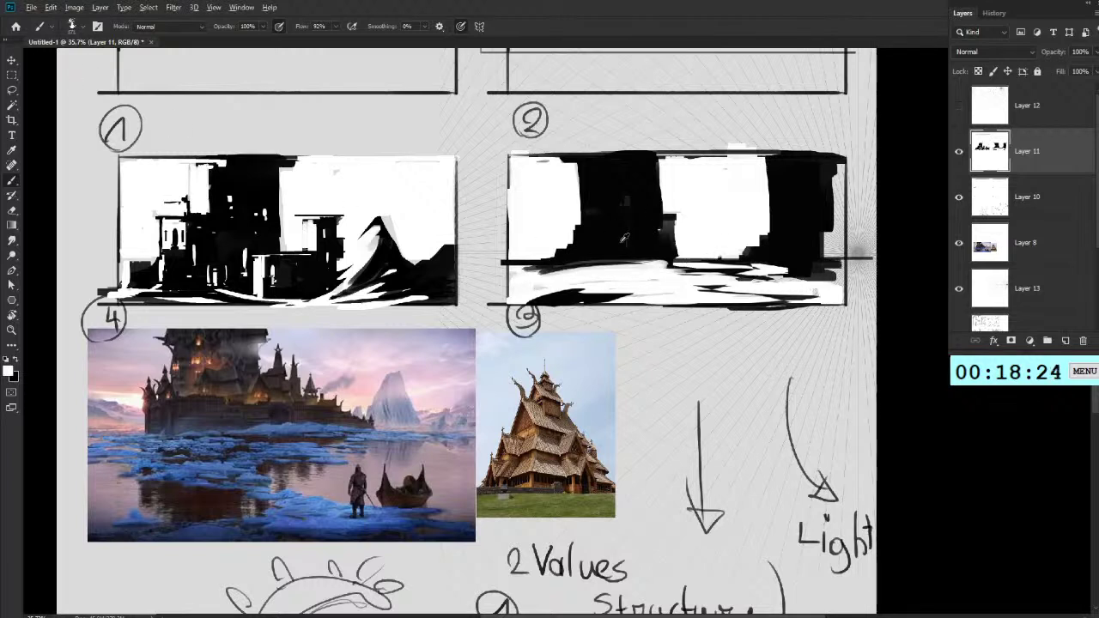
# Step: Carve a slanted white opening into the middle of frame 3's left tower
pyautogui.moveTo(611, 183)
pyautogui.mouseDown()
pyautogui.moveTo(610, 241)
pyautogui.moveTo(615, 185)
pyautogui.moveTo(625, 241)
pyautogui.moveTo(603, 202)
pyautogui.moveTo(597, 233)
pyautogui.mouseUp()
pyautogui.press('x')
pyautogui.press('x')
pyautogui.moveTo(615, 182)
pyautogui.mouseDown()
pyautogui.moveTo(612, 225)
pyautogui.moveTo(611, 183)
pyautogui.moveTo(613, 219)
pyautogui.moveTo(600, 180)
pyautogui.moveTo(626, 176)
pyautogui.moveTo(624, 225)
pyautogui.moveTo(589, 190)
pyautogui.moveTo(639, 167)
pyautogui.moveTo(596, 183)
pyautogui.moveTo(625, 170)
pyautogui.moveTo(640, 176)
pyautogui.moveTo(639, 234)
pyautogui.moveTo(596, 253)
pyautogui.mouseUp()
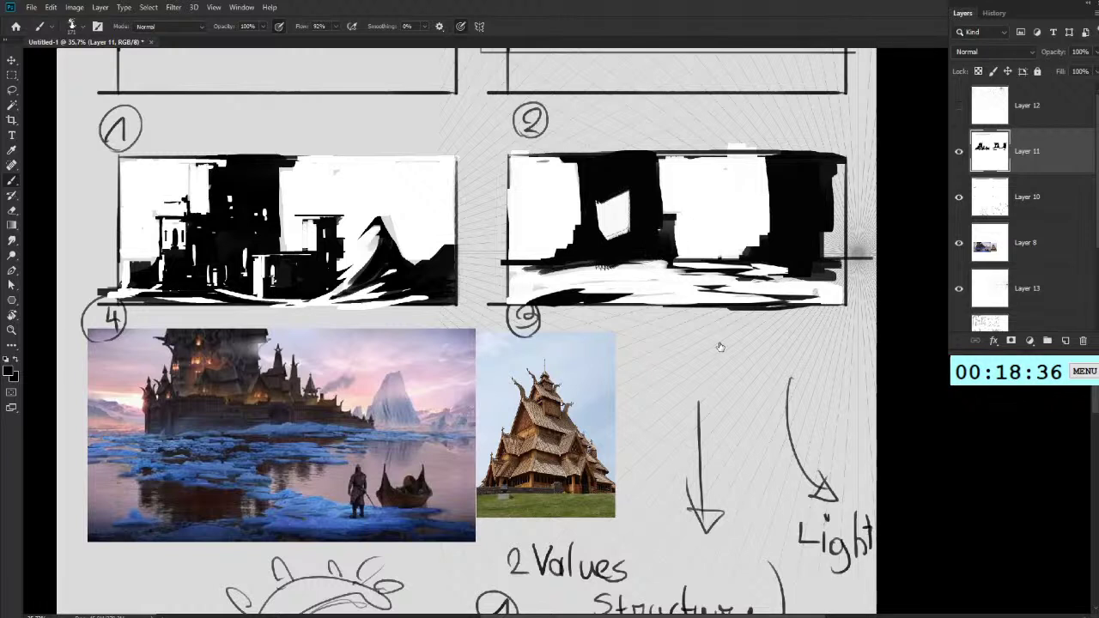
# Step: Join frame 3's two towers with a massive black arch, and carve white beneath it around a thin black pillar
pyautogui.moveTo(616, 223)
pyautogui.mouseDown()
pyautogui.moveTo(675, 214)
pyautogui.moveTo(655, 229)
pyautogui.moveTo(678, 187)
pyautogui.moveTo(661, 186)
pyautogui.moveTo(669, 172)
pyautogui.moveTo(608, 175)
pyautogui.moveTo(581, 250)
pyautogui.mouseUp()
pyautogui.moveTo(587, 196)
pyautogui.mouseDown()
pyautogui.moveTo(600, 240)
pyautogui.moveTo(604, 184)
pyautogui.moveTo(563, 176)
pyautogui.moveTo(571, 217)
pyautogui.moveTo(593, 232)
pyautogui.moveTo(703, 210)
pyautogui.moveTo(712, 167)
pyautogui.moveTo(605, 177)
pyautogui.moveTo(601, 211)
pyautogui.moveTo(694, 191)
pyautogui.moveTo(735, 196)
pyautogui.moveTo(709, 176)
pyautogui.moveTo(771, 246)
pyautogui.moveTo(721, 198)
pyautogui.moveTo(740, 233)
pyautogui.mouseUp()
pyautogui.press('x')
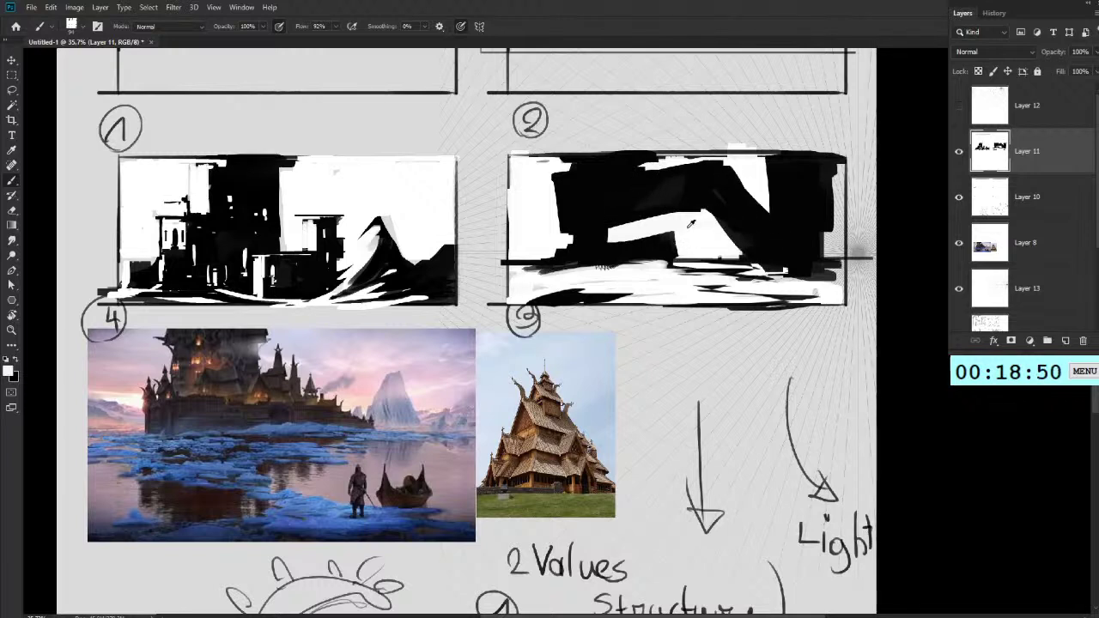
pyautogui.moveTo(618, 239)
pyautogui.mouseDown()
pyautogui.moveTo(677, 237)
pyautogui.moveTo(689, 256)
pyautogui.moveTo(653, 225)
pyautogui.moveTo(651, 249)
pyautogui.moveTo(668, 230)
pyautogui.moveTo(663, 253)
pyautogui.mouseUp()
pyautogui.press('x')
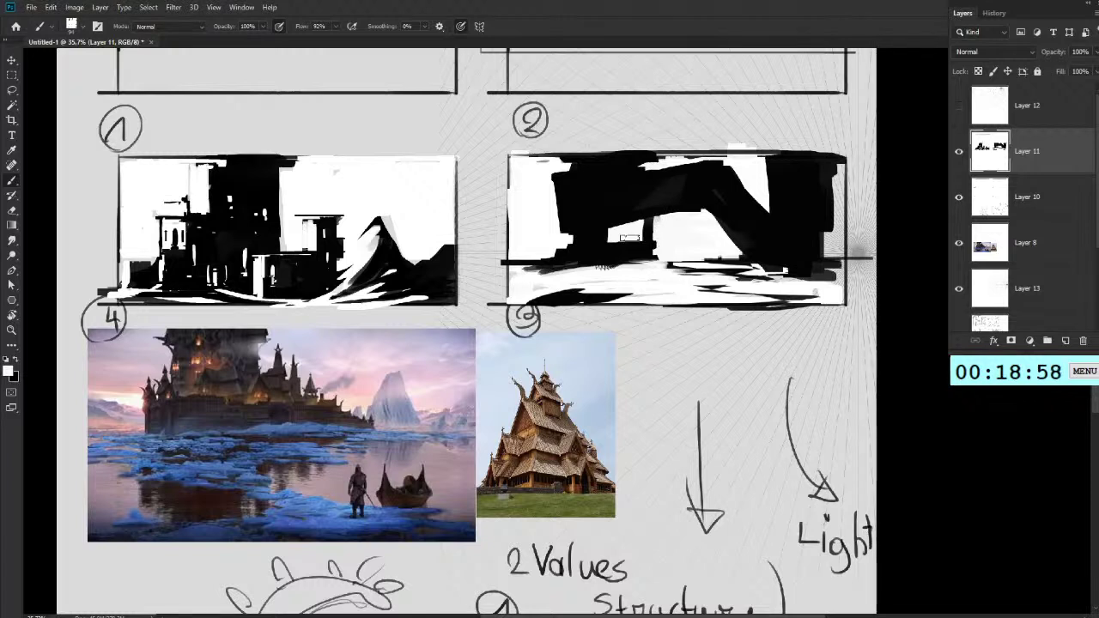
pyautogui.press('x')
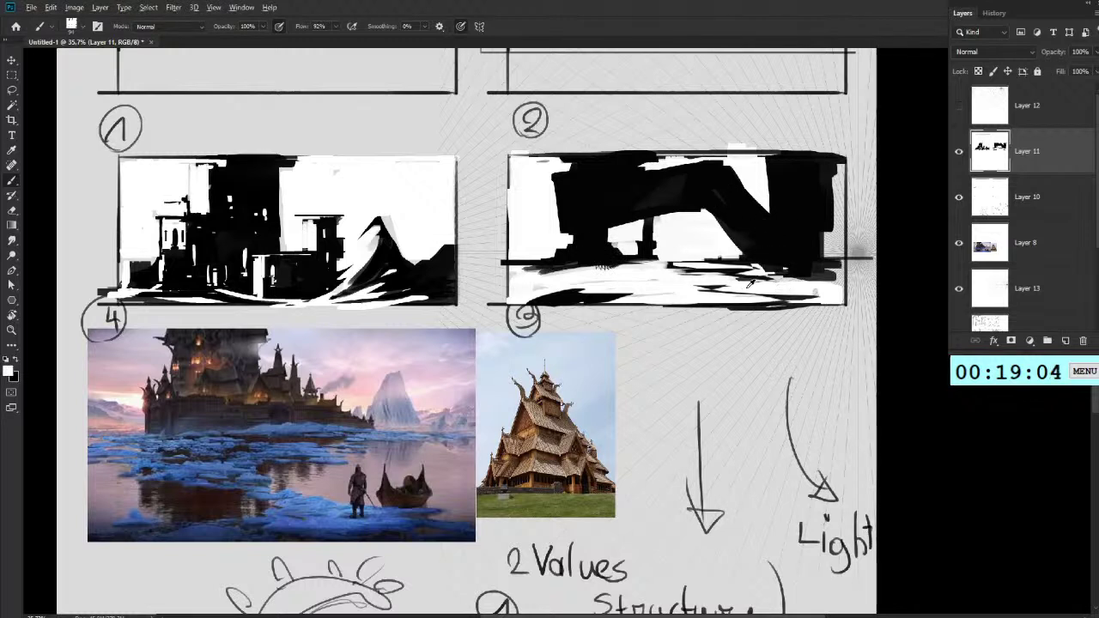
# Step: Slim frame 3's right tower with white gaps on both sides, and restore the black horizon line below
pyautogui.moveTo(780, 164)
pyautogui.mouseDown()
pyautogui.moveTo(775, 256)
pyautogui.moveTo(790, 258)
pyautogui.mouseUp()
pyautogui.keyDown('alt'); pyautogui.click(795, 245); pyautogui.keyUp('alt')
pyautogui.press('x')
pyautogui.moveTo(790, 187)
pyautogui.mouseDown()
pyautogui.moveTo(788, 257)
pyautogui.moveTo(773, 270)
pyautogui.moveTo(725, 271)
pyautogui.moveTo(827, 278)
pyautogui.moveTo(842, 268)
pyautogui.moveTo(832, 255)
pyautogui.moveTo(840, 172)
pyautogui.moveTo(833, 275)
pyautogui.moveTo(810, 240)
pyautogui.mouseUp()
pyautogui.keyDown('alt'); pyautogui.click(813, 251); pyautogui.keyUp('alt')
pyautogui.moveTo(779, 263)
pyautogui.mouseDown()
pyautogui.moveTo(840, 265)
pyautogui.moveTo(682, 263)
pyautogui.mouseUp()
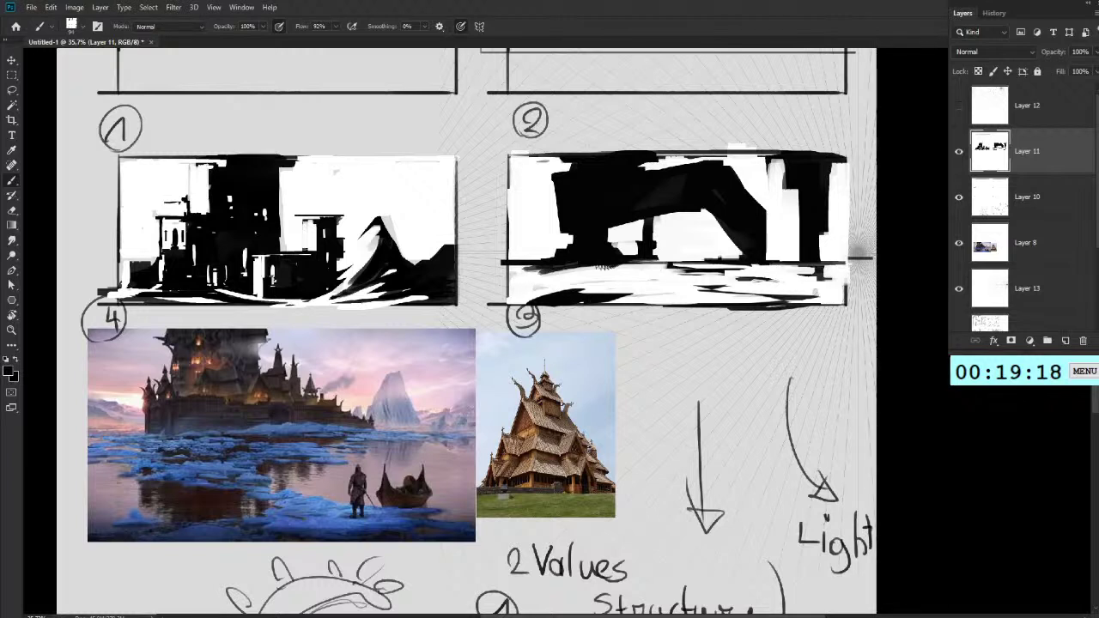
# Step: Add black pillars at frame 3's far left and under the arch, and slim both with white strokes
pyautogui.moveTo(526, 256)
pyautogui.mouseDown()
pyautogui.moveTo(525, 204)
pyautogui.moveTo(538, 252)
pyautogui.mouseUp()
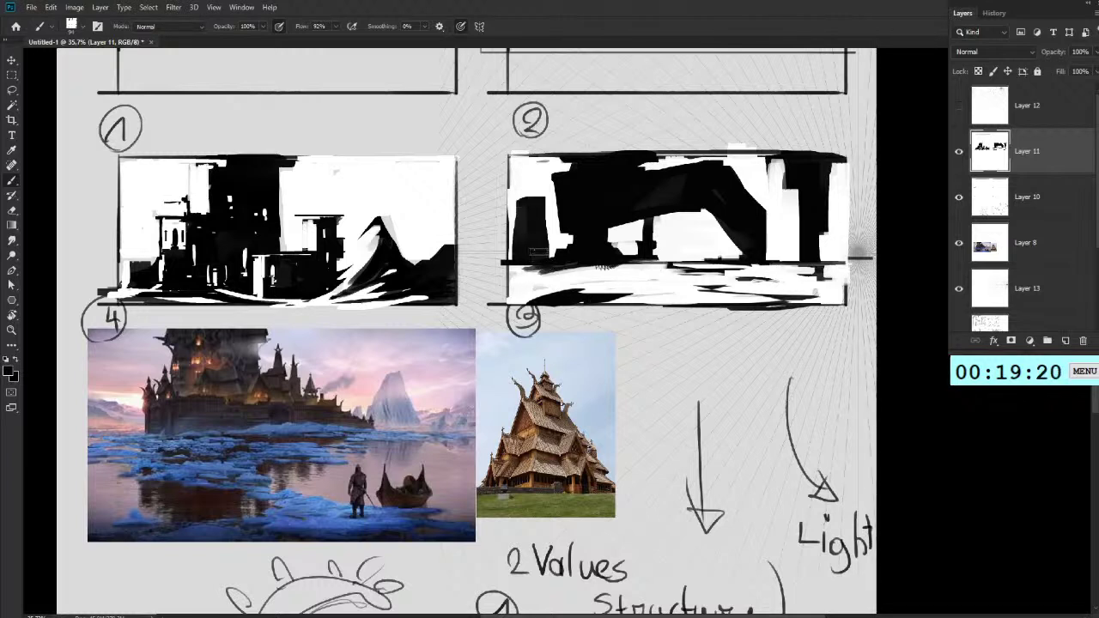
pyautogui.moveTo(706, 256)
pyautogui.mouseDown()
pyautogui.moveTo(707, 226)
pyautogui.moveTo(704, 255)
pyautogui.mouseUp()
pyautogui.press('x')
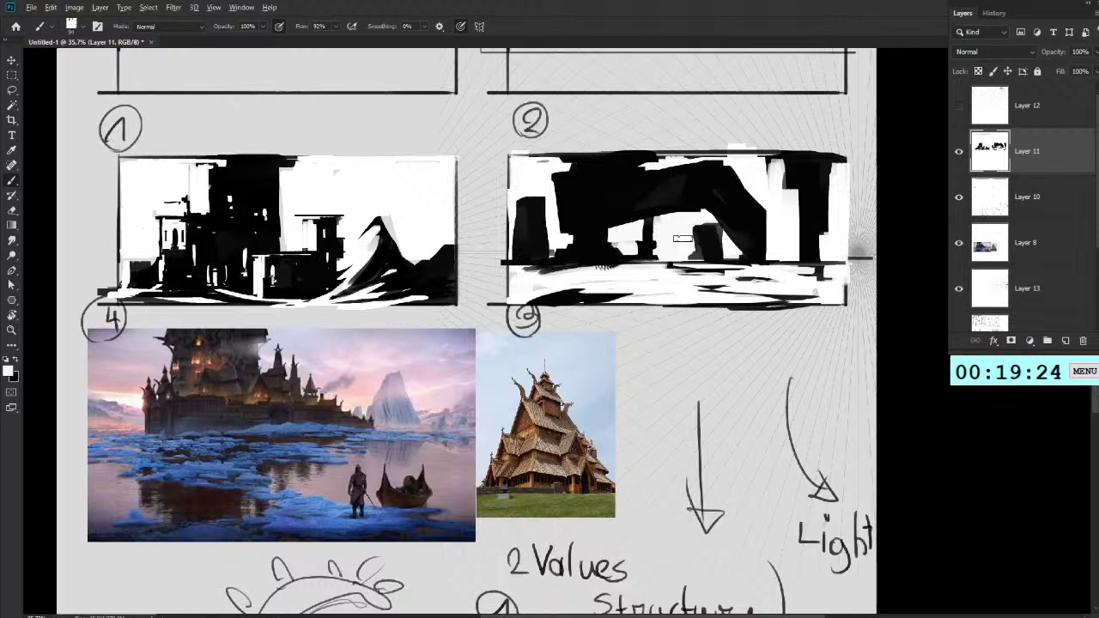
pyautogui.keyDown('alt'); pyautogui.click(707, 245); pyautogui.keyUp('alt')
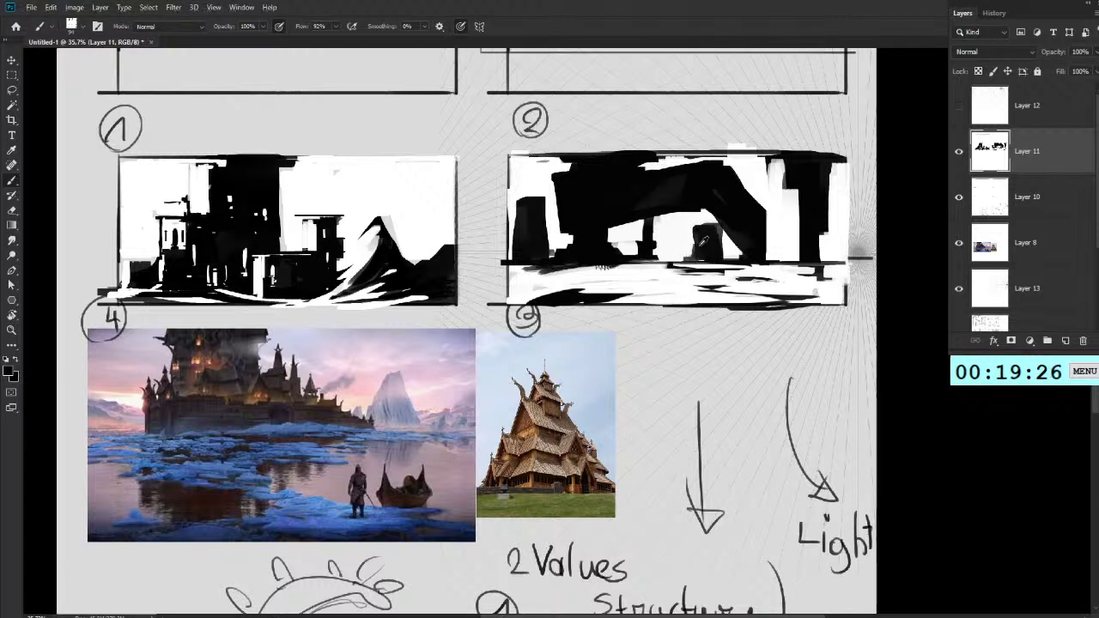
pyautogui.moveTo(702, 241); pyautogui.dragTo(700, 256)
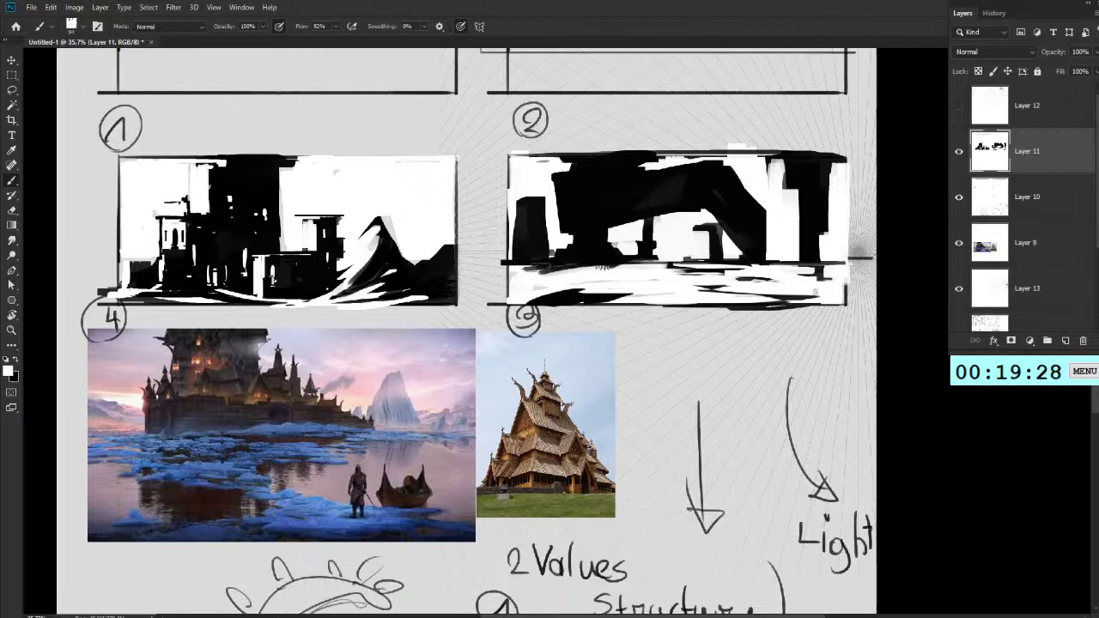
pyautogui.moveTo(522, 202); pyautogui.dragTo(524, 252)
pyautogui.moveTo(519, 213); pyautogui.dragTo(519, 255)
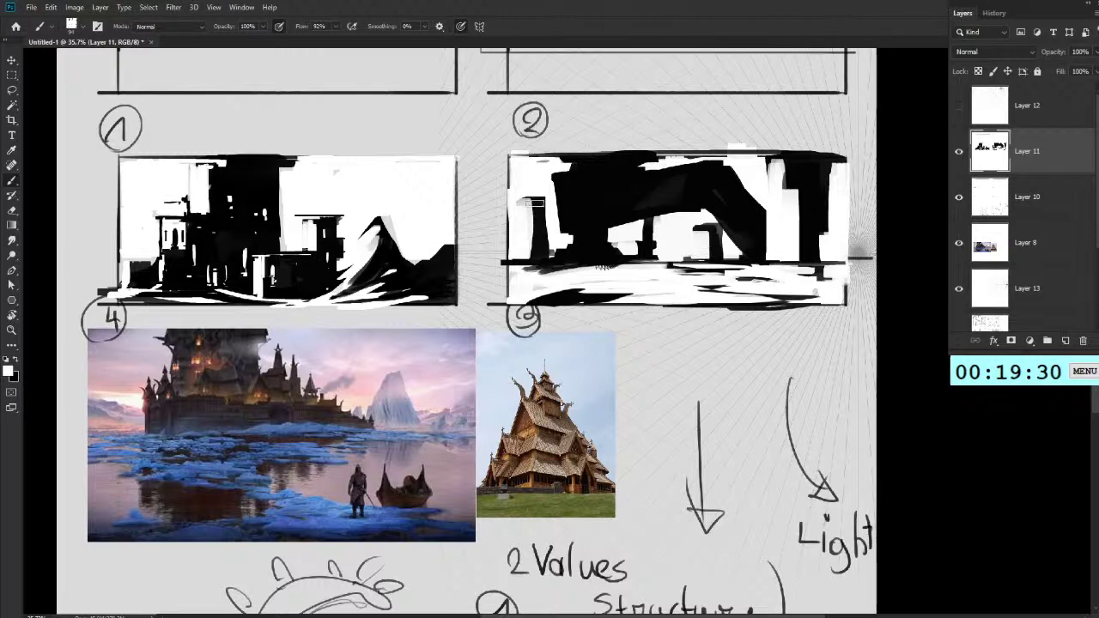
# Step: Sample black from frame 3's arch as the painting colour
pyautogui.scroll(-5, 601, 234)
pyautogui.scroll(3, 671, 245)
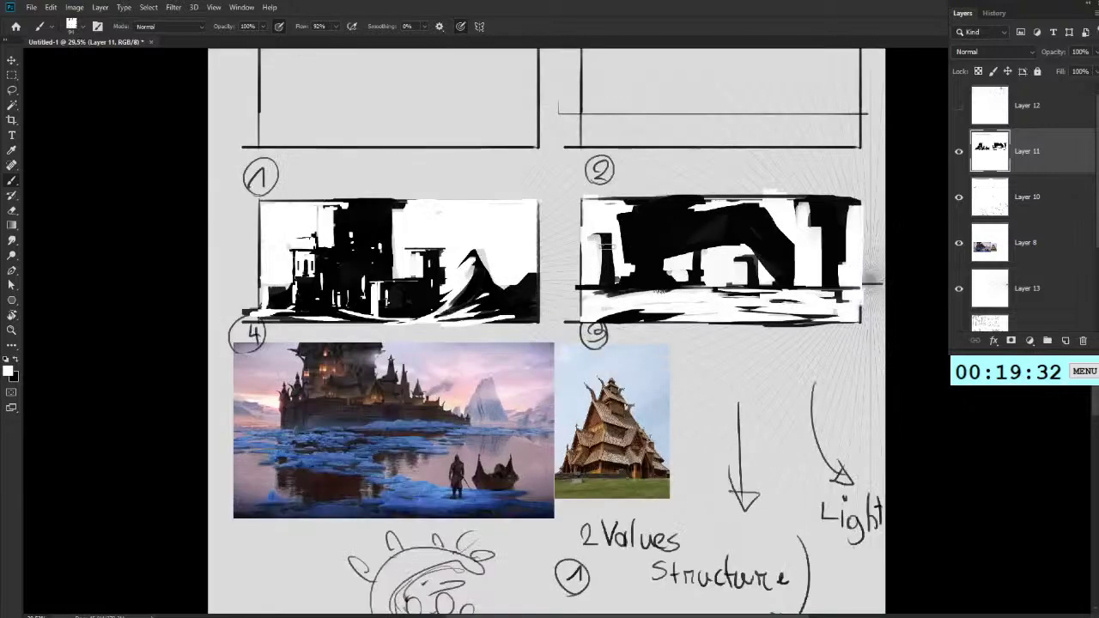
pyautogui.keyDown('alt'); pyautogui.click(686, 246); pyautogui.keyUp('alt')
pyautogui.scroll(-2, 587, 222)
pyautogui.scroll(3, 539, 147)
pyautogui.scroll(-2, 539, 148)
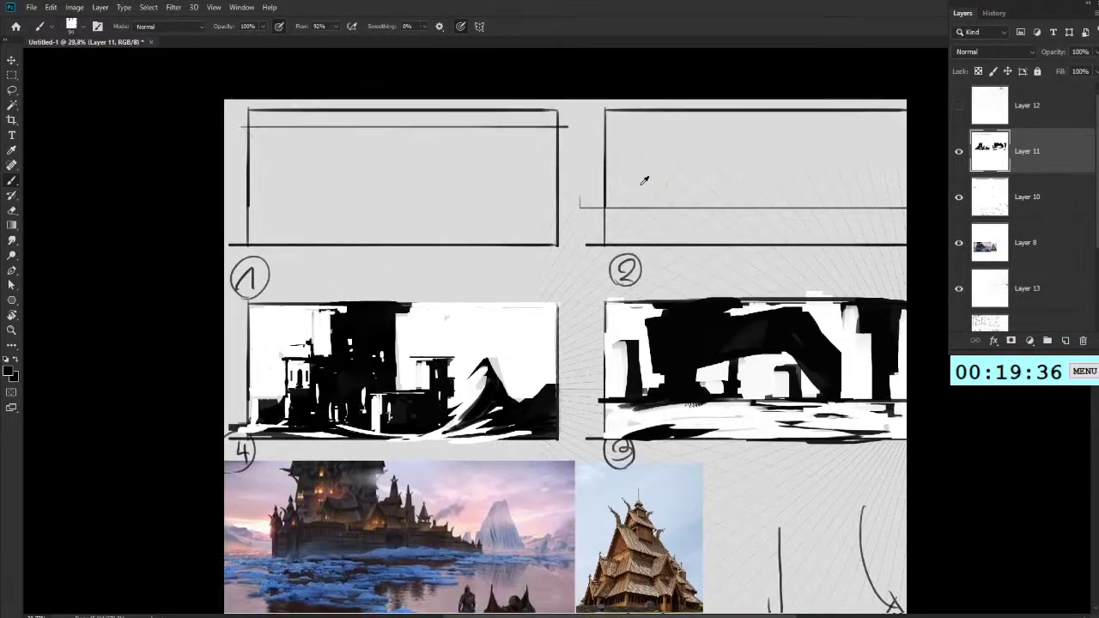
pyautogui.scroll(1, 673, 172)
pyautogui.moveTo(674, 172); pyautogui.dragTo(654, 216)
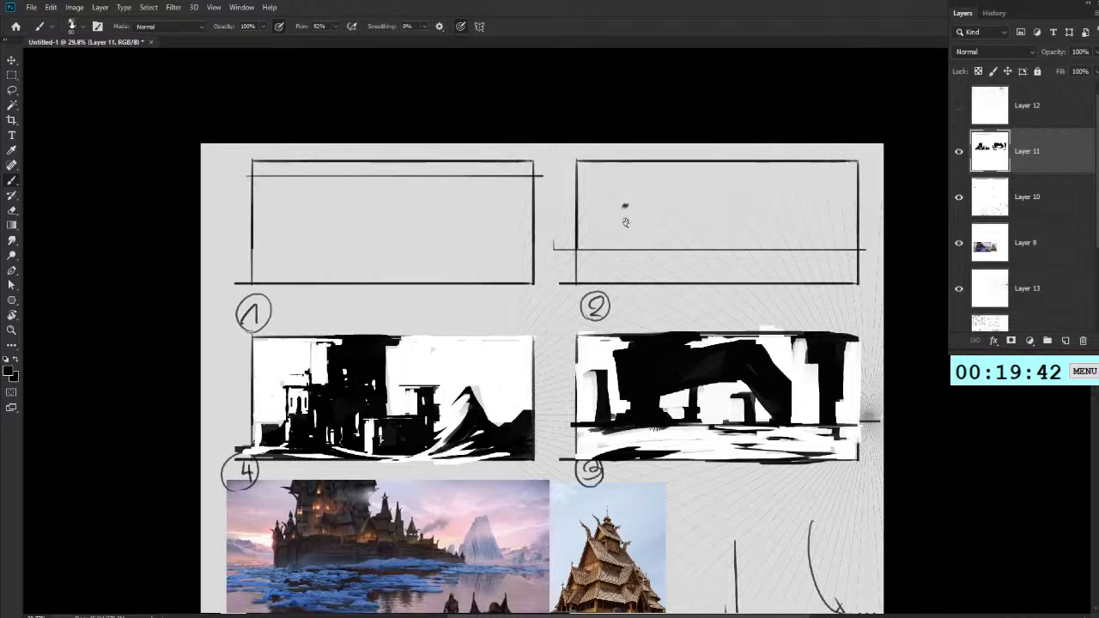
# Step: Move the perspective grid on Layer 13 up behind frame 2, with its vanishing point near the frame's right edge
pyautogui.click(1025, 197)
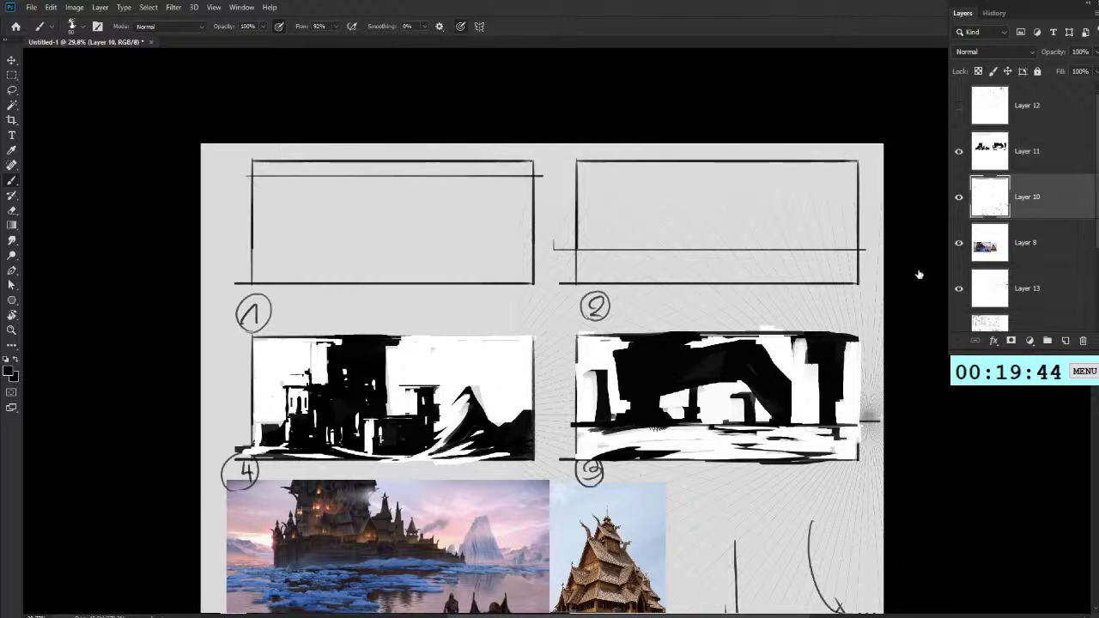
pyautogui.click(960, 197)
pyautogui.click(959, 197)
pyautogui.hotkey('ctrl', 'z')
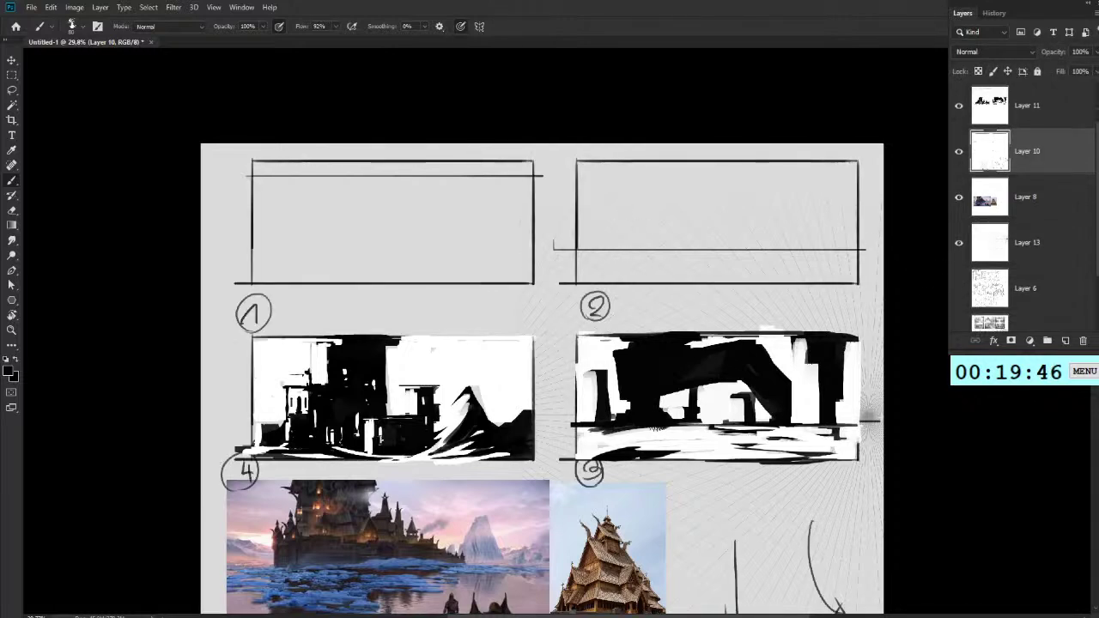
pyautogui.hotkey('alt', '[')
pyautogui.hotkey('alt', '[')
pyautogui.press('m')
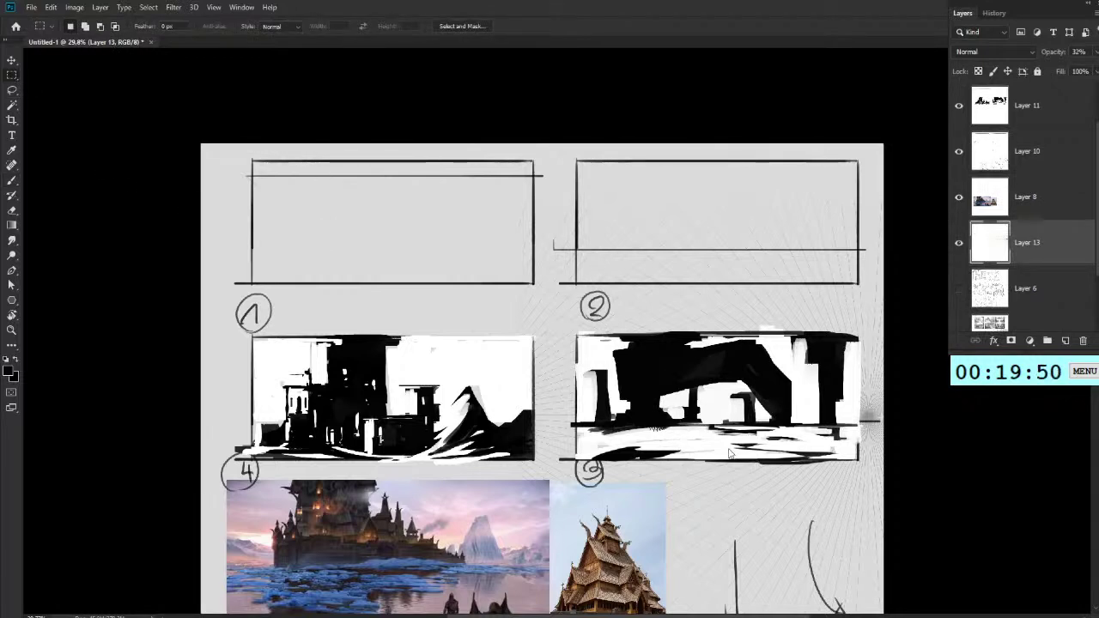
pyautogui.hotkey('ctrl', 't')
pyautogui.moveTo(790, 473); pyautogui.dragTo(749, 340)
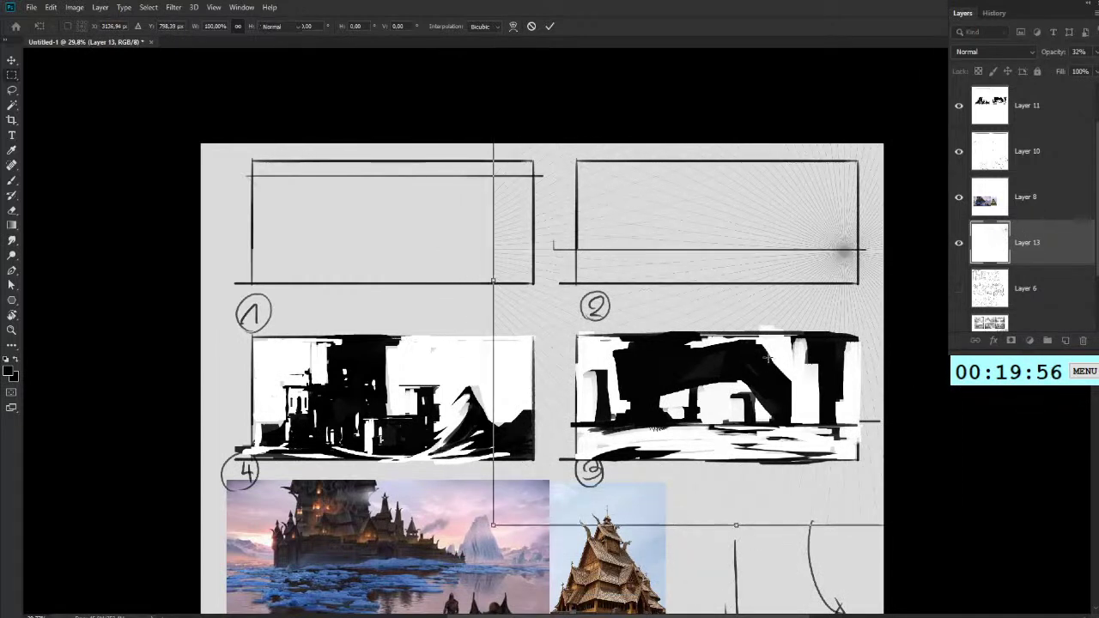
pyautogui.press('Return')
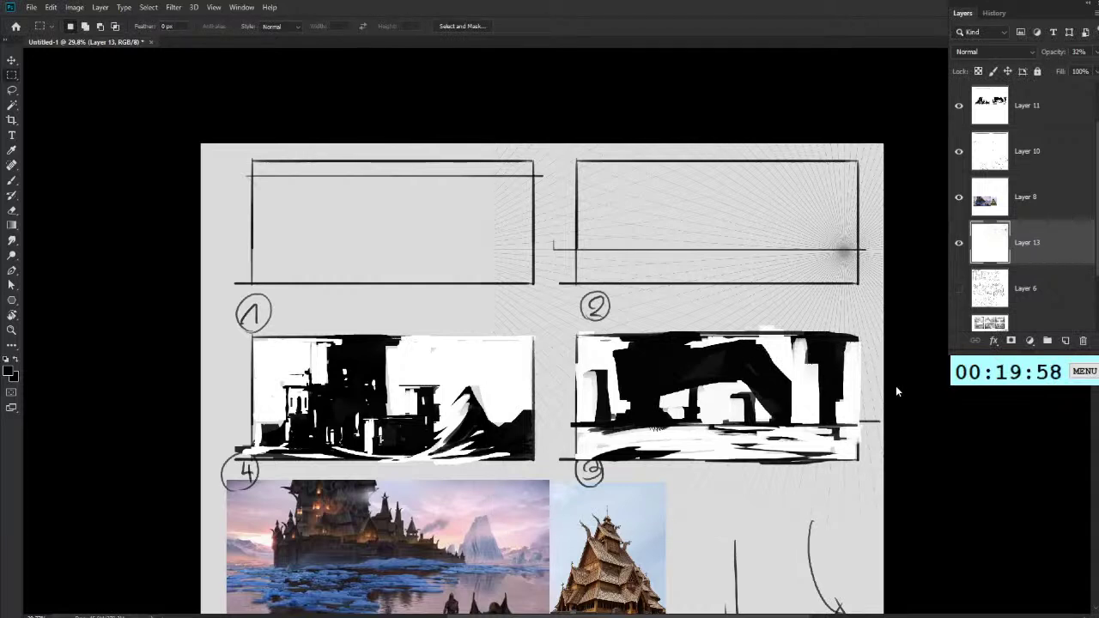
# Step: Fine-tune the grid's position so its vanishing point sits on frame 2's horizon line at the right frame edge
pyautogui.hotkey('ctrl', 't')
pyautogui.moveTo(793, 287); pyautogui.dragTo(806, 290)
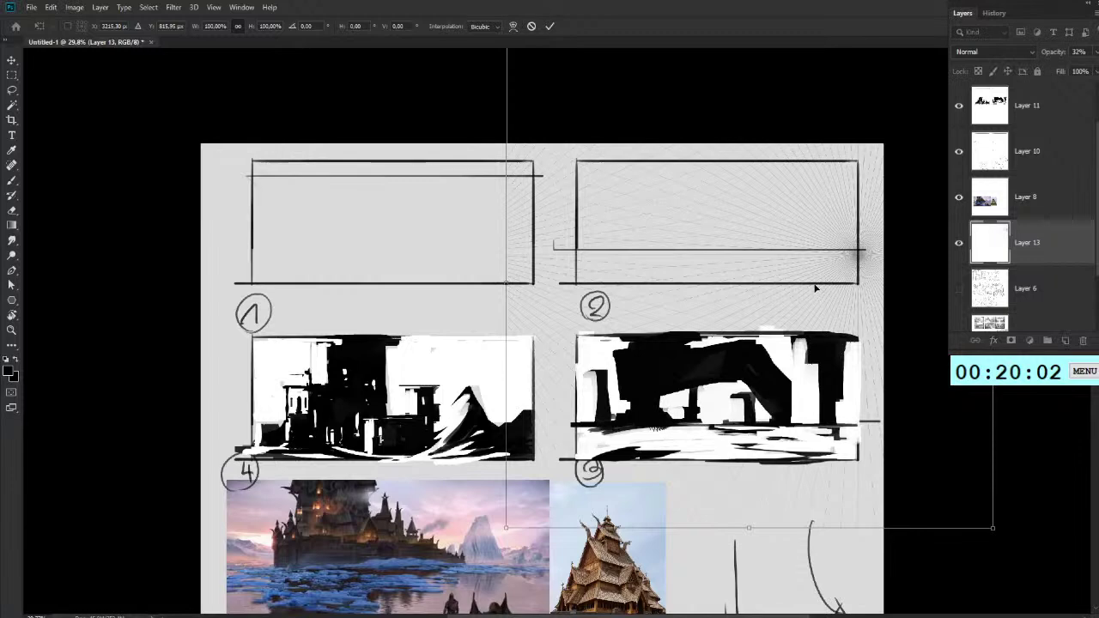
pyautogui.press('Return')
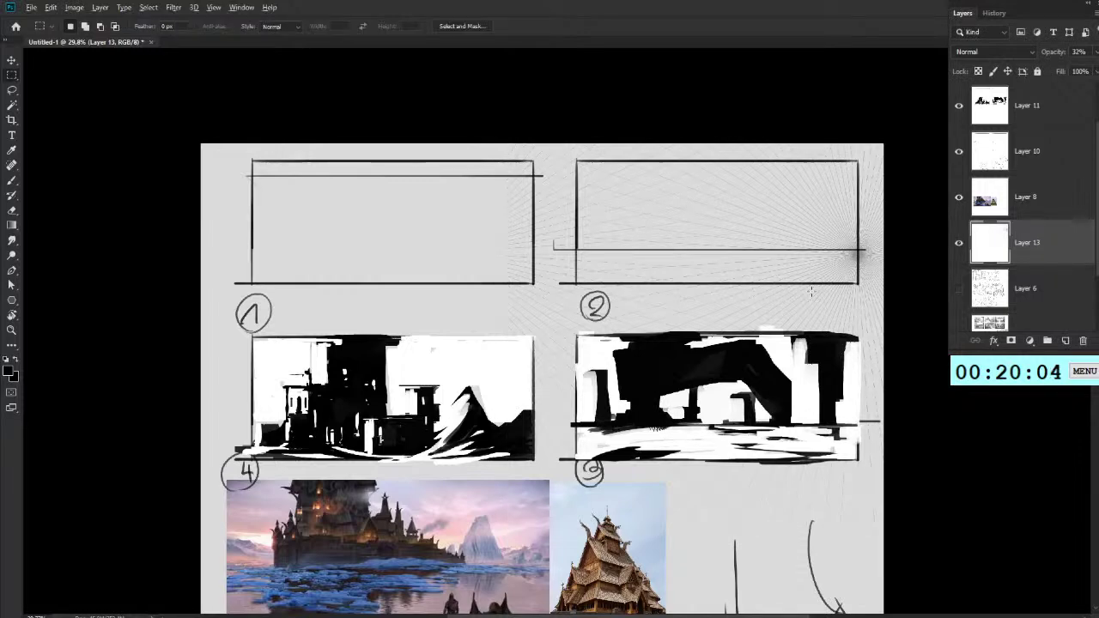
pyautogui.scroll(5, 812, 292)
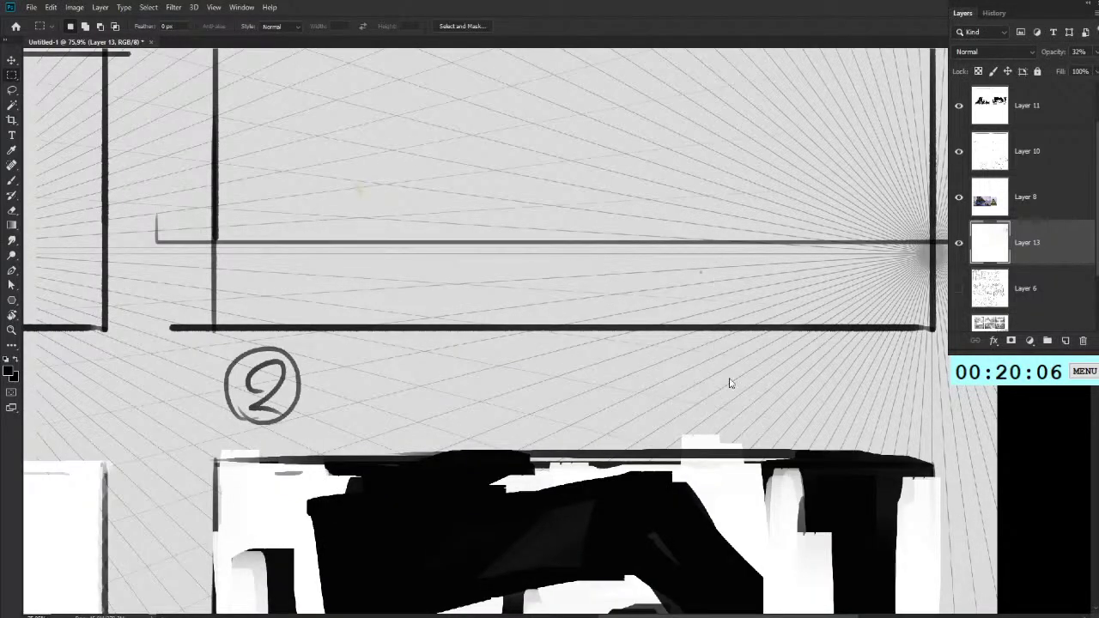
pyautogui.hotkey('ctrl', 't')
pyautogui.moveTo(661, 284); pyautogui.dragTo(670, 286)
pyautogui.press('Return')
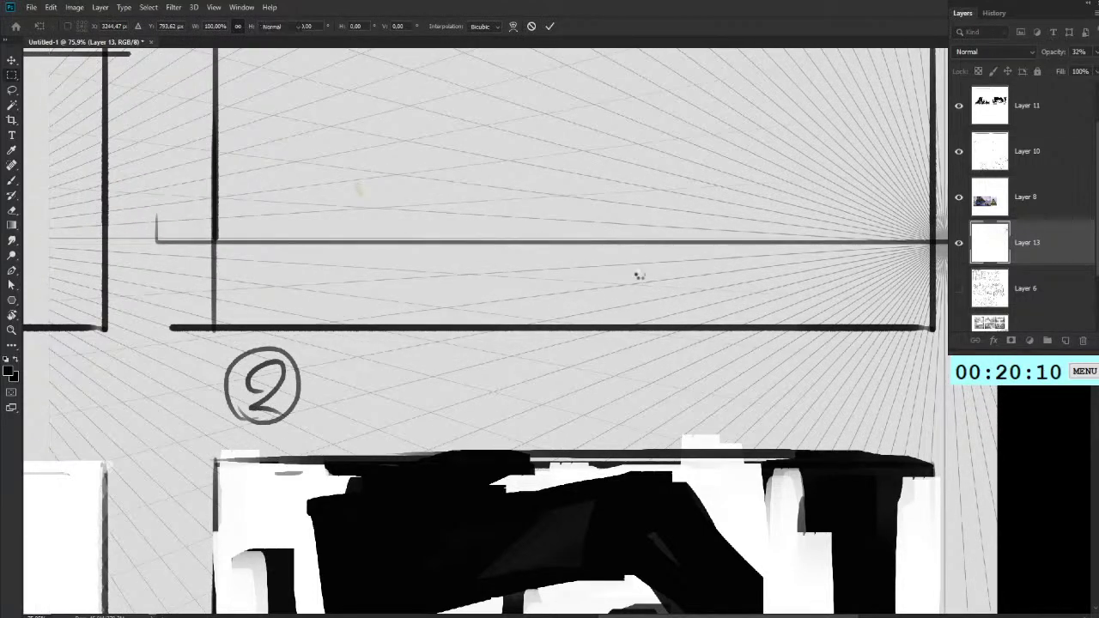
pyautogui.scroll(-3, 643, 274)
# Step: Add a new layer above the perspective grid, and examine the wooden stave church reference
pyautogui.click(1065, 341)
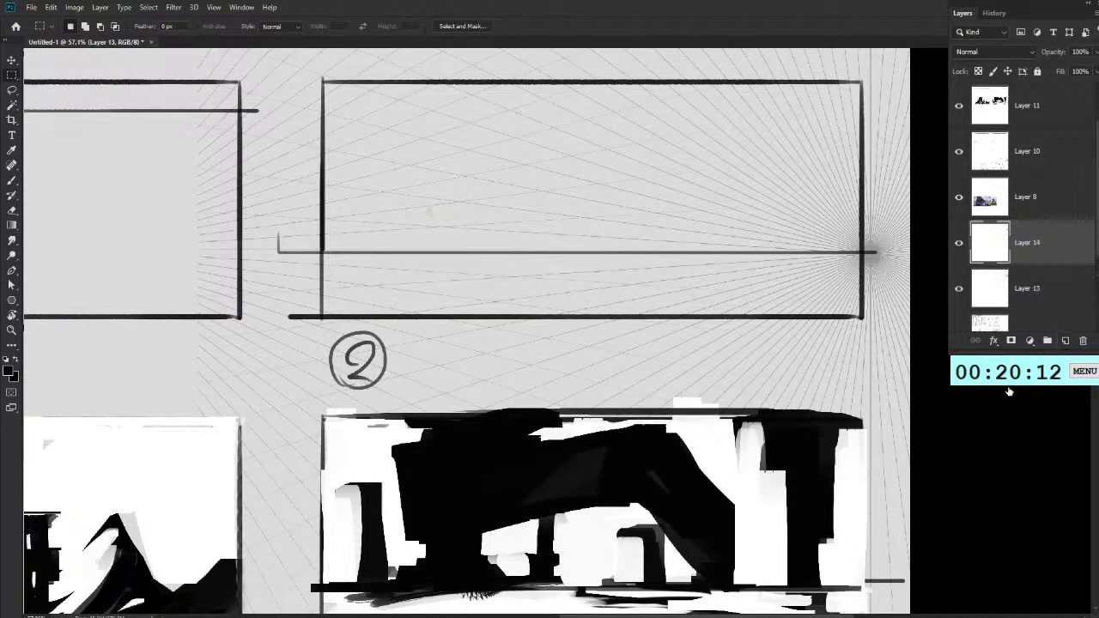
pyautogui.scroll(2, 644, 229)
pyautogui.moveTo(643, 326); pyautogui.dragTo(658, 138)
pyautogui.moveTo(637, 576); pyautogui.dragTo(613, 314)
pyautogui.scroll(-2, 613, 314)
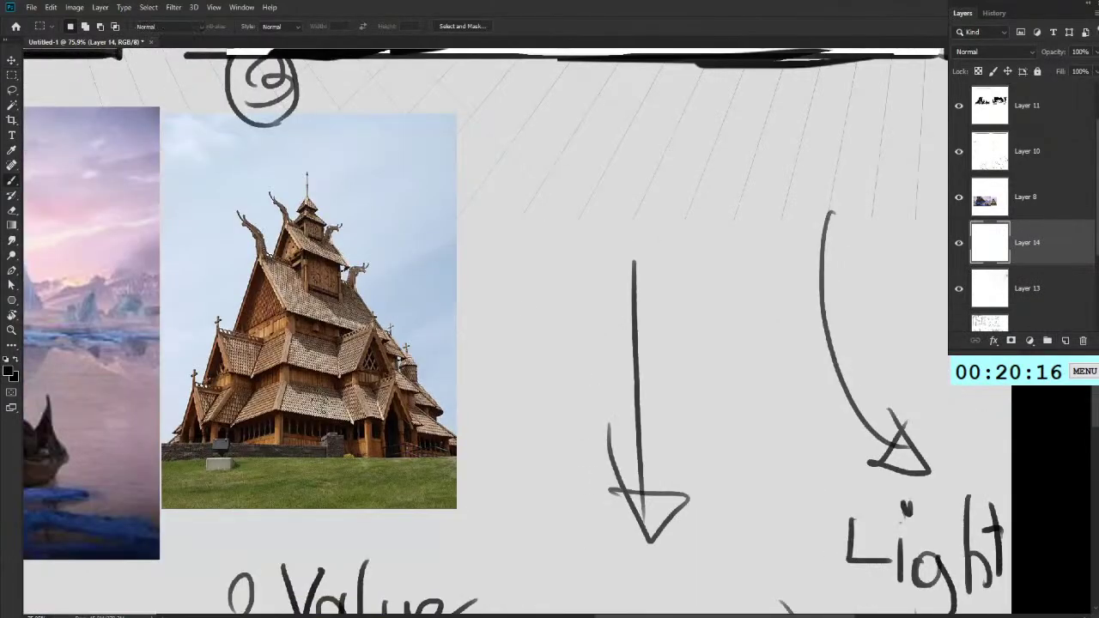
pyautogui.press('b')
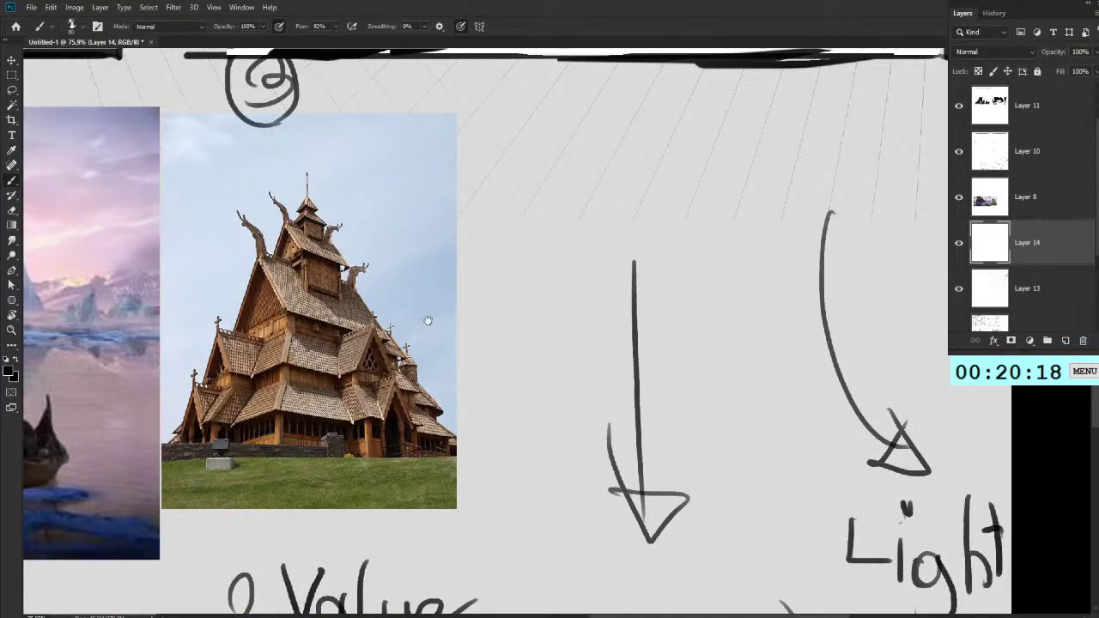
pyautogui.hscroll(-2, 415, 321)
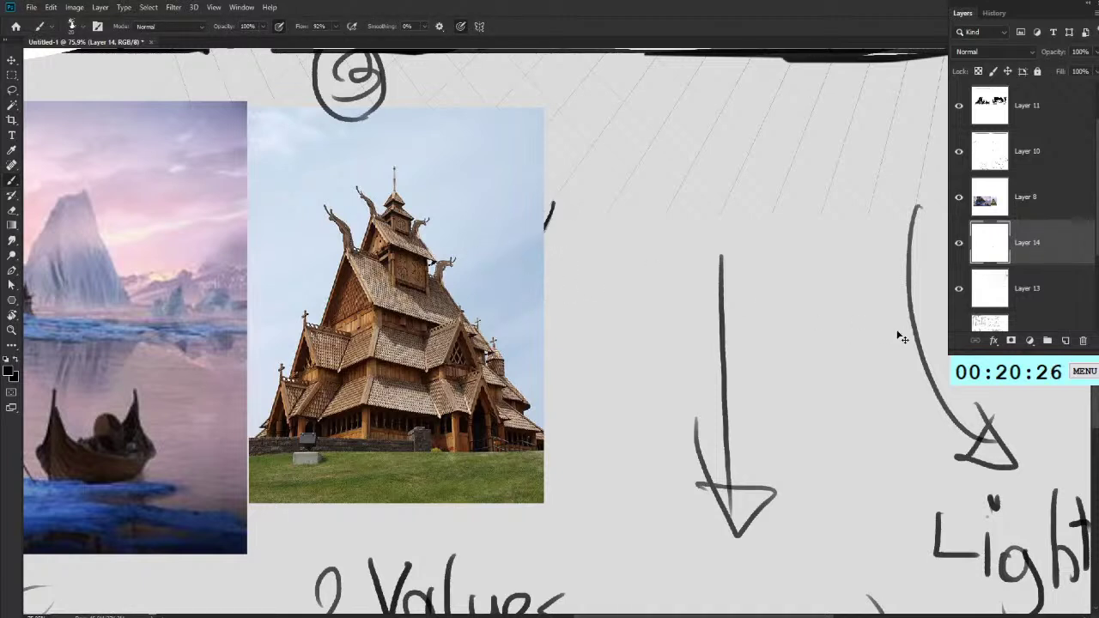
# Step: Draw an arrow on Layer 10 pointing at the church's upper roof, and circle its dormer
pyautogui.hotkey('ctrl', 'z')
pyautogui.moveTo(582, 217)
pyautogui.mouseDown()
pyautogui.moveTo(462, 287)
pyautogui.moveTo(476, 265)
pyautogui.mouseUp()
pyautogui.moveTo(587, 309)
pyautogui.mouseDown()
pyautogui.moveTo(722, 266)
pyautogui.moveTo(755, 270)
pyautogui.mouseUp()
pyautogui.moveTo(574, 233); pyautogui.dragTo(567, 245)
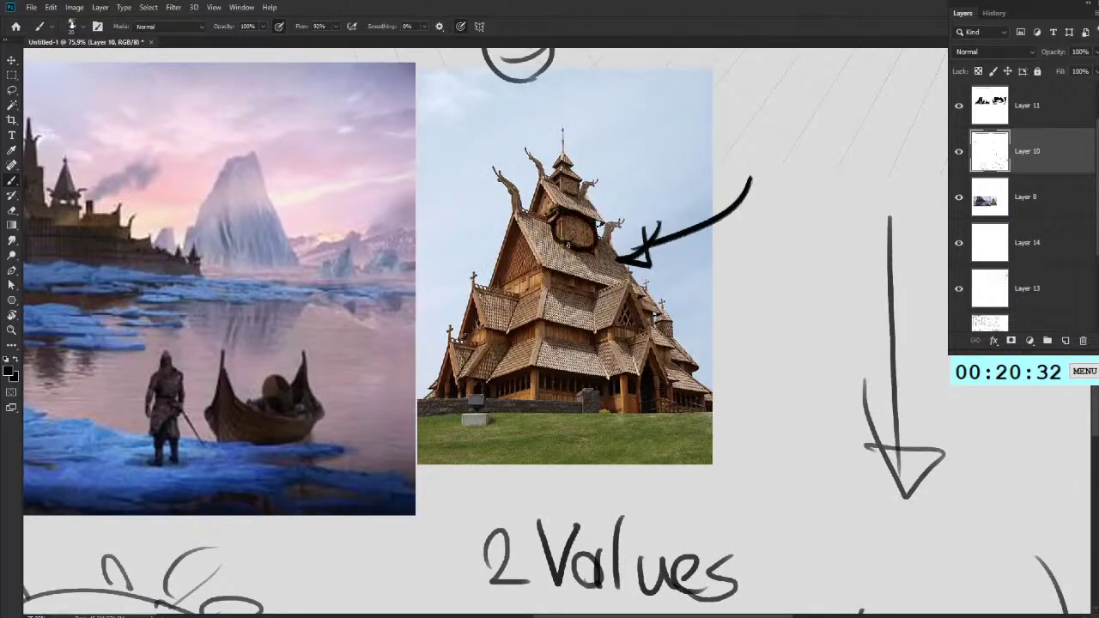
# Step: Circle the church's base, point an arrow at it from below, and mark the roof tiers with short strokes
pyautogui.hotkey('ctrl', 'z')
pyautogui.moveTo(501, 354)
pyautogui.mouseDown()
pyautogui.moveTo(530, 424)
pyautogui.moveTo(487, 402)
pyautogui.moveTo(471, 417)
pyautogui.mouseUp()
pyautogui.hotkey('ctrl', 'z')
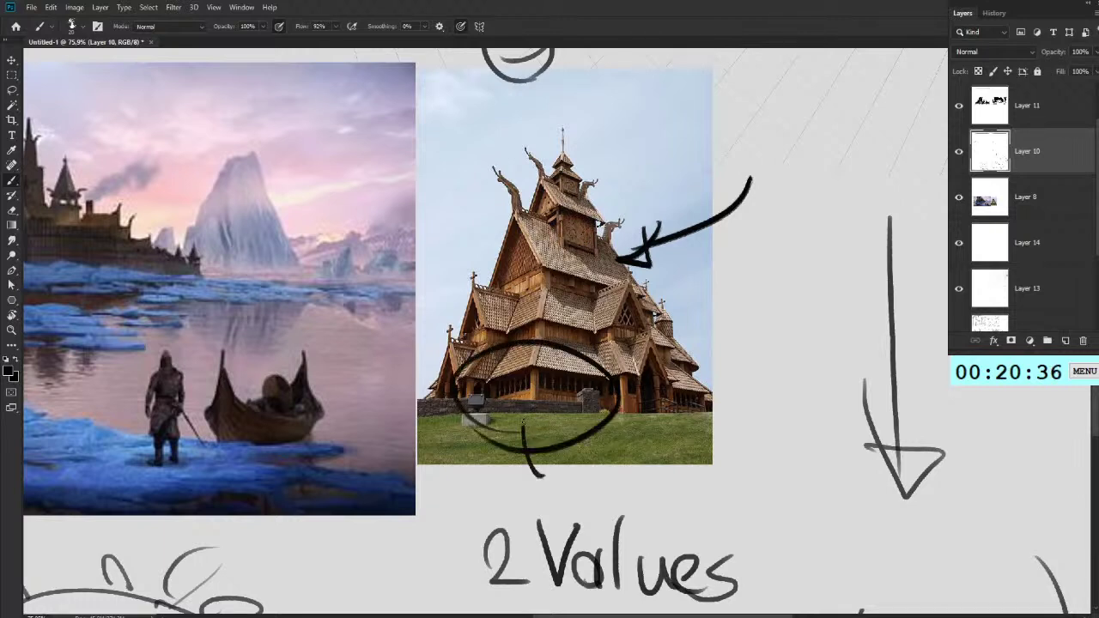
pyautogui.hotkey('ctrl', 'z')
pyautogui.moveTo(556, 511); pyautogui.dragTo(528, 422)
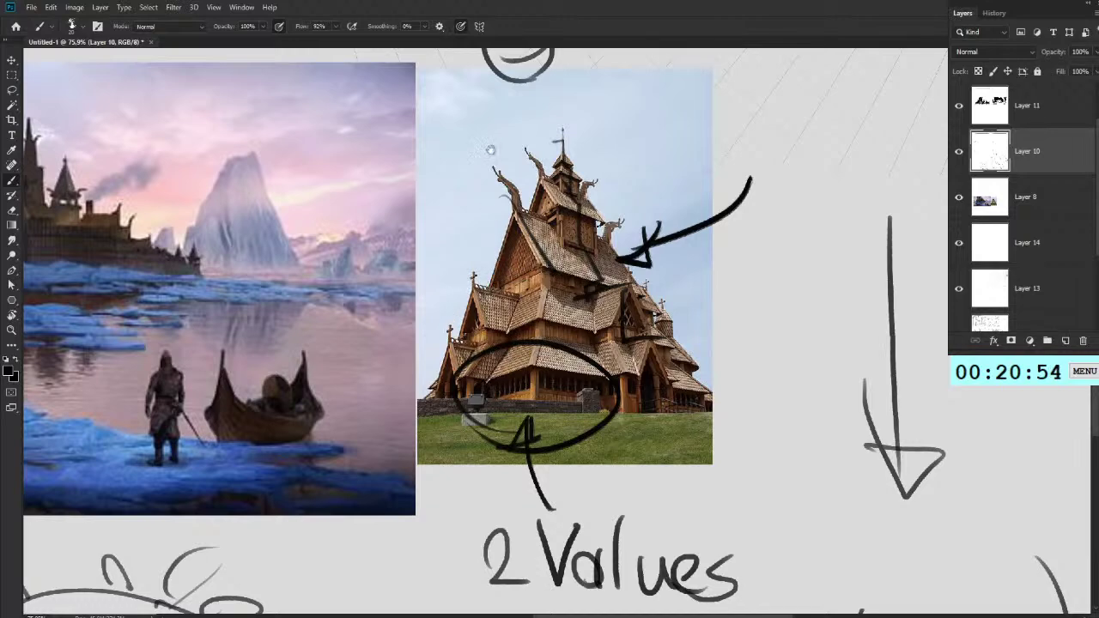
pyautogui.moveTo(604, 209); pyautogui.dragTo(526, 285)
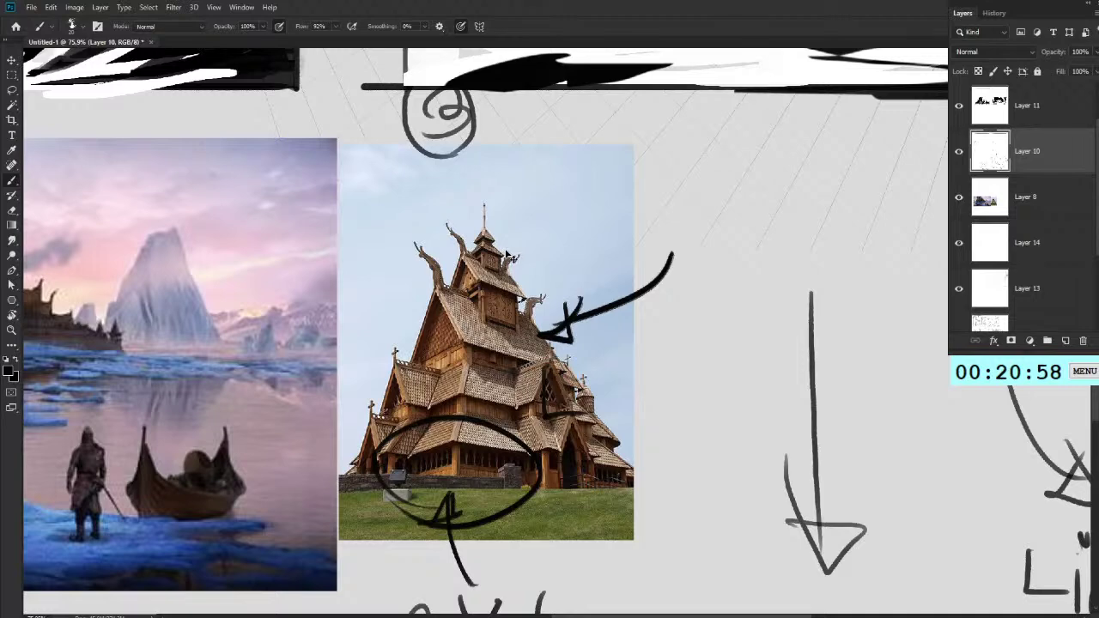
# Step: Undo the annotation strokes over the church reference
pyautogui.hotkey('ctrl', 'z')
pyautogui.hotkey('ctrl', 'z')
pyautogui.hotkey('ctrl', 'z')
pyautogui.hotkey('ctrl', 'z')
pyautogui.hotkey('ctrl', 'z')
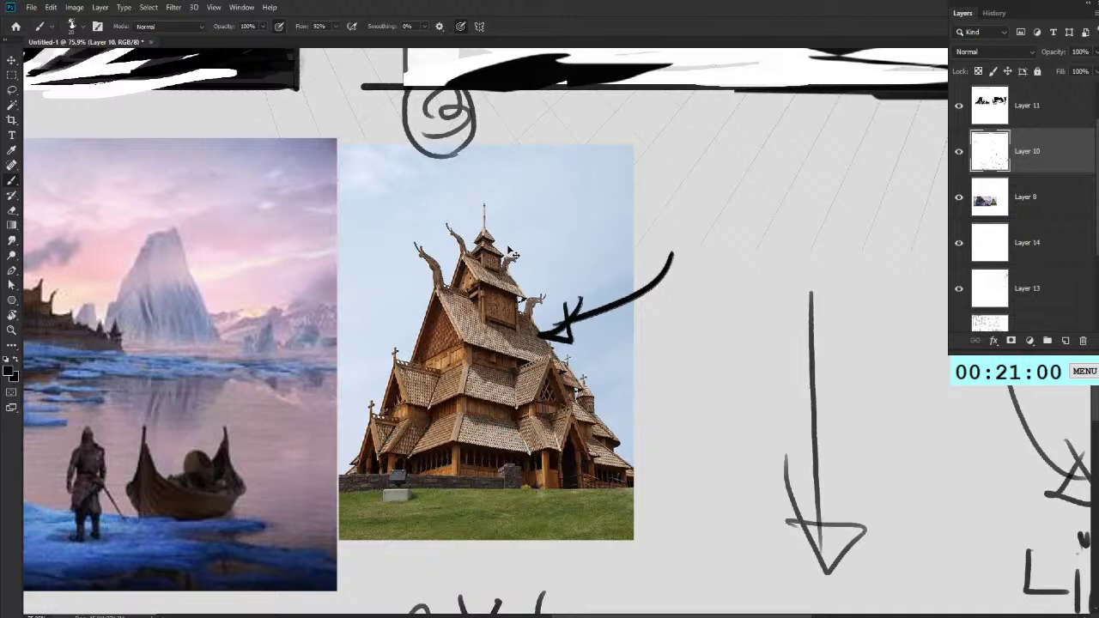
pyautogui.hotkey('ctrl', 'z')
# Step: Block in a black tower with a pitched roof outline in the upper middle of frame 2
pyautogui.moveTo(751, 206); pyautogui.dragTo(604, 429)
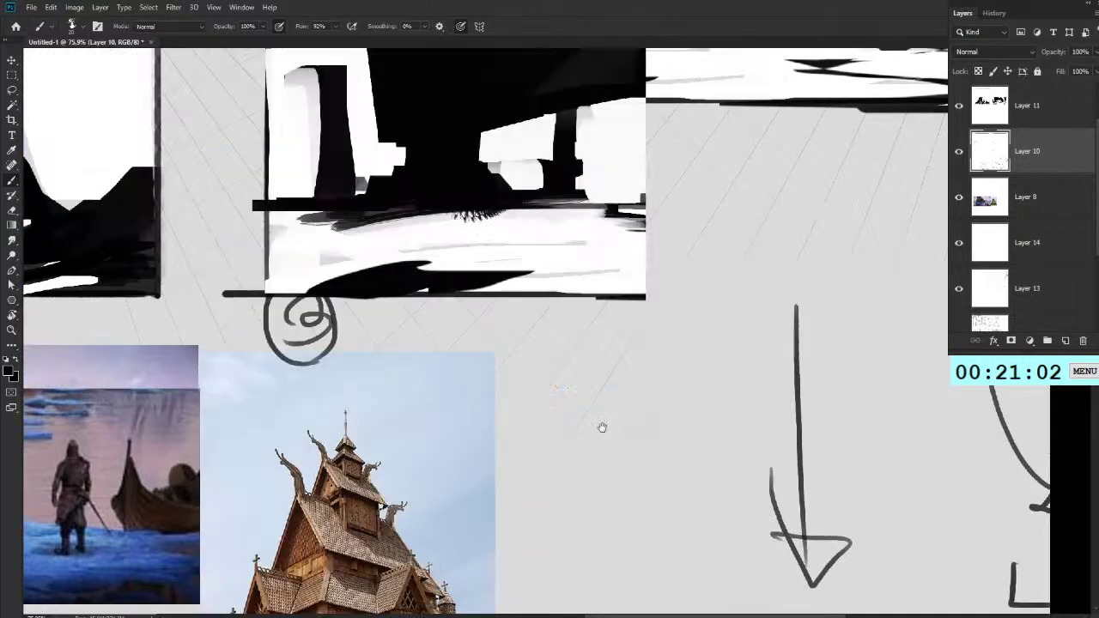
pyautogui.moveTo(675, 86)
pyautogui.mouseDown()
pyautogui.moveTo(646, 249)
pyautogui.moveTo(665, 432)
pyautogui.moveTo(699, 363)
pyautogui.moveTo(692, 339)
pyautogui.moveTo(581, 378)
pyautogui.moveTo(641, 349)
pyautogui.mouseUp()
pyautogui.moveTo(569, 221)
pyautogui.mouseDown()
pyautogui.moveTo(556, 221)
pyautogui.moveTo(584, 271)
pyautogui.moveTo(582, 157)
pyautogui.mouseUp()
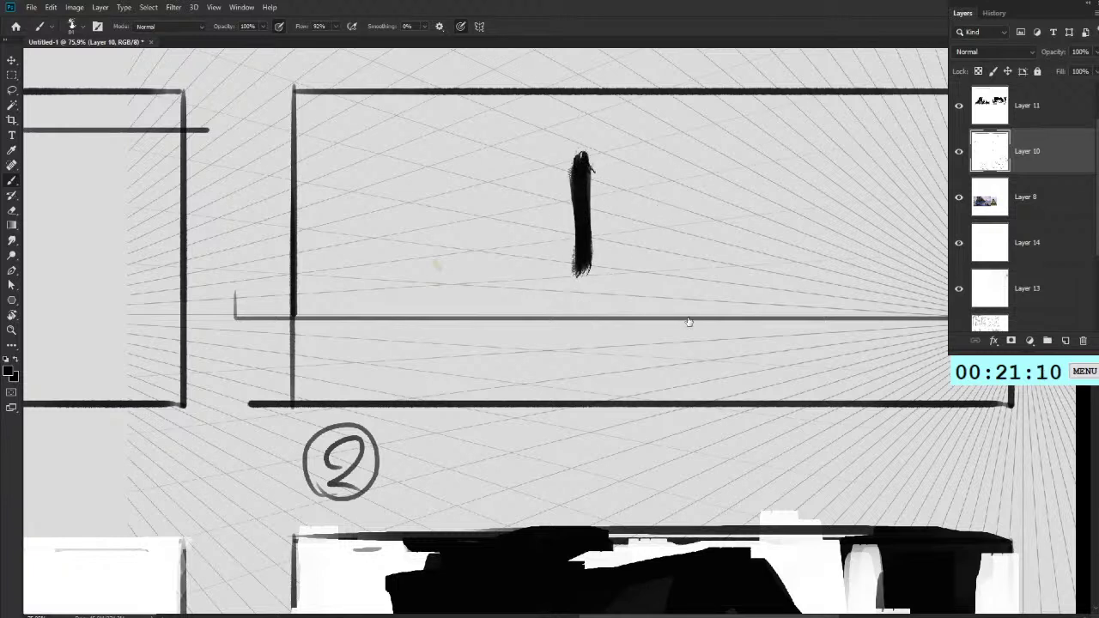
pyautogui.moveTo(577, 198)
pyautogui.mouseDown()
pyautogui.moveTo(574, 260)
pyautogui.moveTo(563, 148)
pyautogui.moveTo(632, 153)
pyautogui.moveTo(627, 227)
pyautogui.moveTo(608, 179)
pyautogui.moveTo(592, 228)
pyautogui.mouseUp()
pyautogui.moveTo(572, 115)
pyautogui.mouseDown()
pyautogui.moveTo(533, 184)
pyautogui.moveTo(612, 139)
pyautogui.moveTo(636, 194)
pyautogui.moveTo(617, 153)
pyautogui.moveTo(666, 153)
pyautogui.mouseUp()
pyautogui.moveTo(600, 125)
pyautogui.mouseDown()
pyautogui.moveTo(672, 146)
pyautogui.moveTo(696, 208)
pyautogui.moveTo(642, 198)
pyautogui.moveTo(685, 203)
pyautogui.mouseUp()
pyautogui.moveTo(536, 182)
pyautogui.mouseDown()
pyautogui.moveTo(544, 314)
pyautogui.moveTo(548, 298)
pyautogui.mouseUp()
pyautogui.moveTo(557, 170)
pyautogui.mouseDown()
pyautogui.moveTo(558, 305)
pyautogui.moveTo(560, 297)
pyautogui.mouseUp()
pyautogui.moveTo(586, 185); pyautogui.dragTo(589, 301)
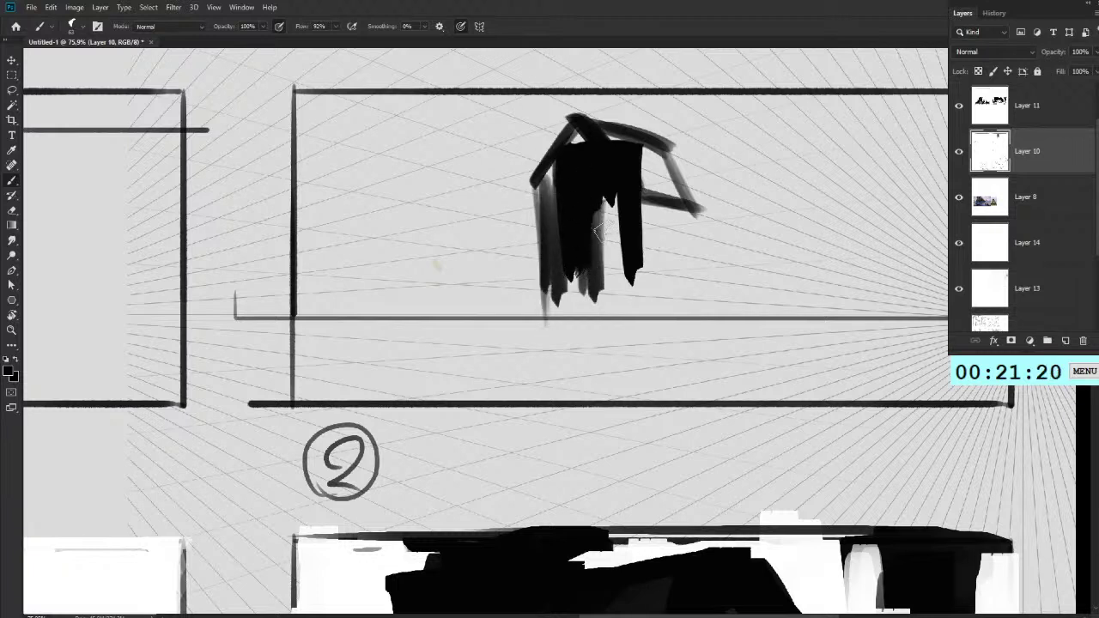
pyautogui.moveTo(605, 202); pyautogui.dragTo(606, 302)
# Step: Outline stepped roof tiers descending from both sides of frame 2's tower
pyautogui.moveTo(644, 260)
pyautogui.mouseDown()
pyautogui.moveTo(668, 227)
pyautogui.moveTo(712, 270)
pyautogui.mouseUp()
pyautogui.moveTo(672, 225); pyautogui.dragTo(709, 275)
pyautogui.moveTo(652, 145)
pyautogui.mouseDown()
pyautogui.moveTo(666, 241)
pyautogui.moveTo(707, 249)
pyautogui.moveTo(674, 245)
pyautogui.moveTo(693, 254)
pyautogui.moveTo(703, 320)
pyautogui.moveTo(723, 342)
pyautogui.moveTo(730, 384)
pyautogui.mouseUp()
pyautogui.moveTo(531, 199)
pyautogui.mouseDown()
pyautogui.moveTo(524, 240)
pyautogui.moveTo(489, 248)
pyautogui.moveTo(483, 286)
pyautogui.moveTo(487, 278)
pyautogui.moveTo(464, 291)
pyautogui.moveTo(448, 335)
pyautogui.mouseUp()
pyautogui.moveTo(465, 292)
pyautogui.mouseDown()
pyautogui.moveTo(450, 337)
pyautogui.moveTo(423, 352)
pyautogui.moveTo(421, 380)
pyautogui.moveTo(439, 377)
pyautogui.mouseUp()
pyautogui.moveTo(460, 294); pyautogui.dragTo(530, 308)
pyautogui.moveTo(543, 243)
pyautogui.mouseDown()
pyautogui.moveTo(503, 249)
pyautogui.moveTo(483, 290)
pyautogui.mouseUp()
pyautogui.moveTo(496, 247)
pyautogui.mouseDown()
pyautogui.moveTo(487, 288)
pyautogui.moveTo(450, 335)
pyautogui.moveTo(462, 302)
pyautogui.moveTo(519, 295)
pyautogui.mouseUp()
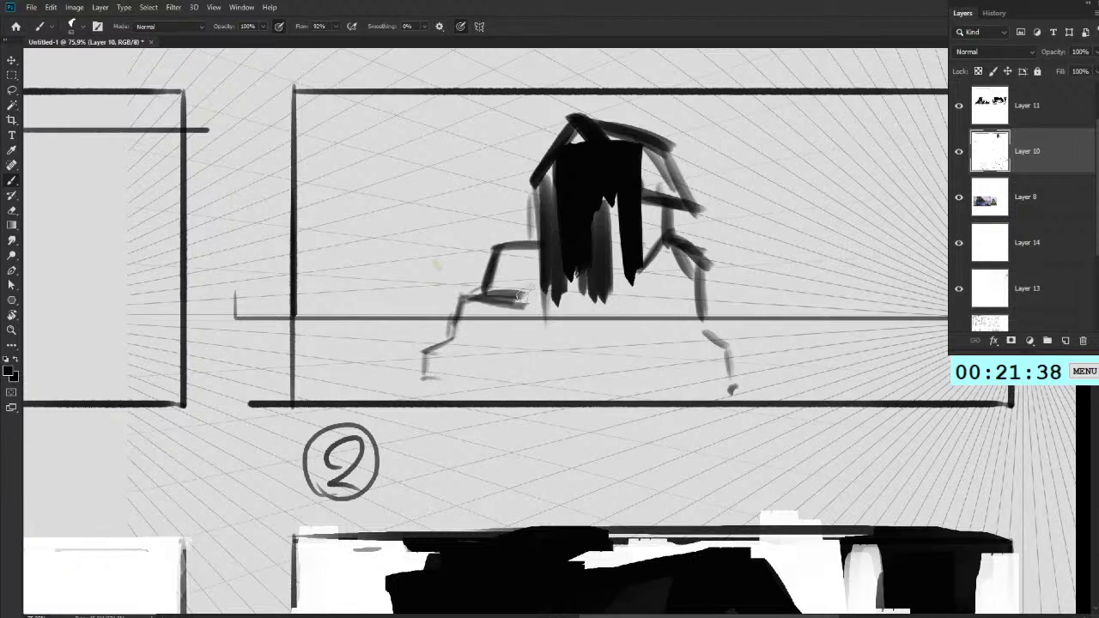
# Step: Fill the two left tiers of frame 2's building black, and paint a white strip between them
pyautogui.moveTo(498, 251)
pyautogui.mouseDown()
pyautogui.moveTo(489, 314)
pyautogui.moveTo(493, 286)
pyautogui.moveTo(488, 311)
pyautogui.moveTo(533, 308)
pyautogui.moveTo(510, 257)
pyautogui.moveTo(528, 292)
pyautogui.mouseUp()
pyautogui.moveTo(535, 253)
pyautogui.mouseDown()
pyautogui.moveTo(527, 306)
pyautogui.moveTo(447, 346)
pyautogui.mouseUp()
pyautogui.moveTo(474, 303)
pyautogui.mouseDown()
pyautogui.moveTo(456, 347)
pyautogui.moveTo(469, 349)
pyautogui.mouseUp()
pyautogui.moveTo(448, 315)
pyautogui.mouseDown()
pyautogui.moveTo(502, 310)
pyautogui.moveTo(502, 357)
pyautogui.mouseUp()
pyautogui.press('x')
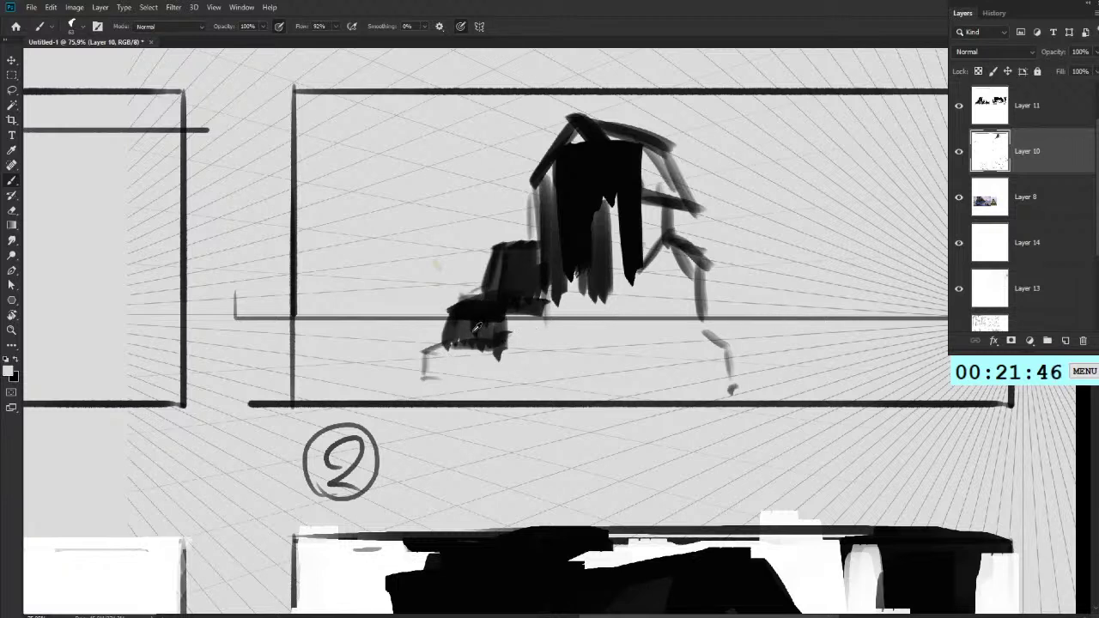
pyautogui.moveTo(500, 306); pyautogui.dragTo(541, 307)
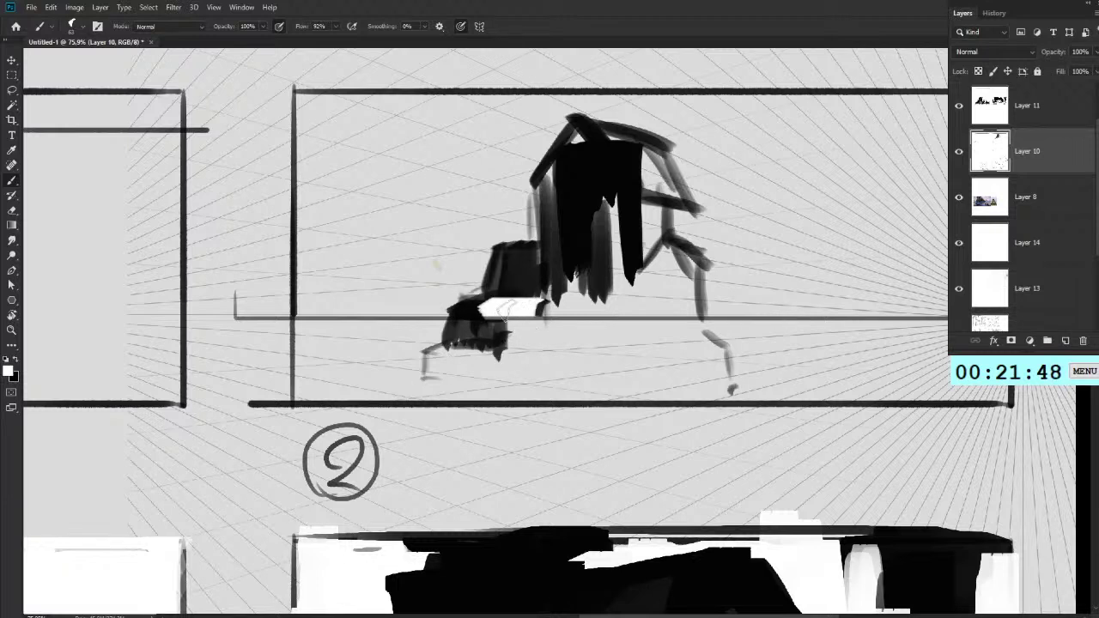
# Step: Fill the tower's roof and body in frame 2 solid black, including the roof's right slope
pyautogui.moveTo(571, 232)
pyautogui.mouseDown()
pyautogui.moveTo(567, 141)
pyautogui.moveTo(546, 189)
pyautogui.mouseUp()
pyautogui.moveTo(568, 129)
pyautogui.mouseDown()
pyautogui.moveTo(601, 137)
pyautogui.moveTo(683, 204)
pyautogui.moveTo(646, 263)
pyautogui.mouseUp()
pyautogui.moveTo(662, 204)
pyautogui.mouseDown()
pyautogui.moveTo(646, 258)
pyautogui.moveTo(638, 240)
pyautogui.mouseUp()
pyautogui.moveTo(612, 190); pyautogui.dragTo(615, 301)
pyautogui.moveTo(625, 225); pyautogui.dragTo(638, 304)
pyautogui.moveTo(698, 244)
pyautogui.mouseDown()
pyautogui.moveTo(661, 277)
pyautogui.moveTo(701, 275)
pyautogui.mouseUp()
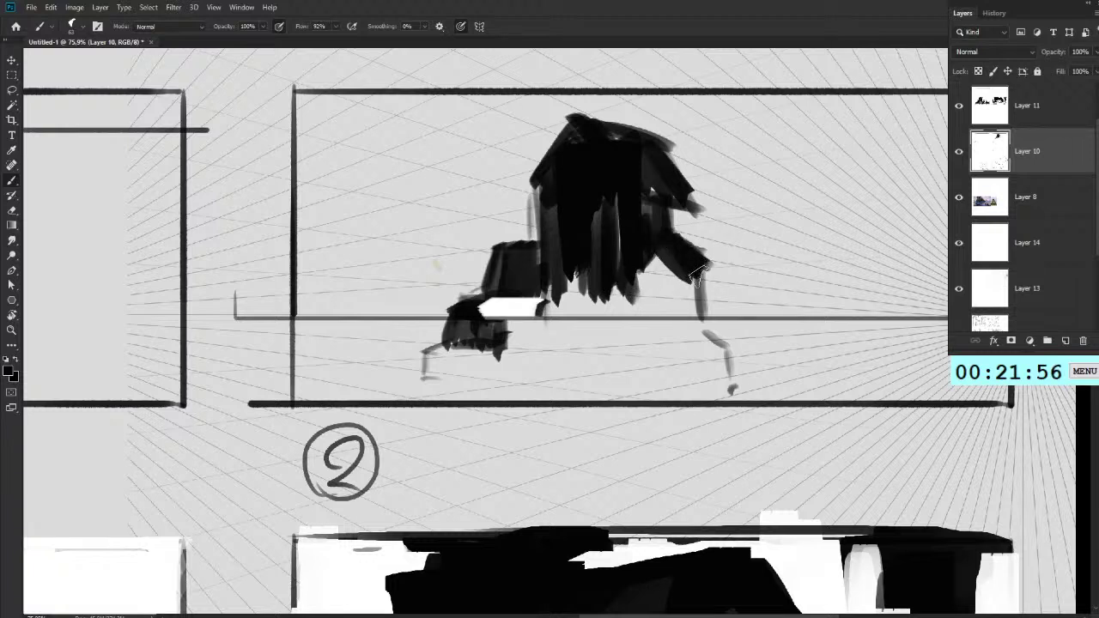
# Step: Fill the lower right tier of frame 2's building black down to the horizon line
pyautogui.moveTo(632, 274)
pyautogui.mouseDown()
pyautogui.moveTo(696, 274)
pyautogui.moveTo(666, 250)
pyautogui.mouseUp()
pyautogui.moveTo(684, 290); pyautogui.dragTo(690, 323)
pyautogui.moveTo(696, 292)
pyautogui.mouseDown()
pyautogui.moveTo(688, 323)
pyautogui.moveTo(672, 321)
pyautogui.mouseUp()
pyautogui.moveTo(663, 270)
pyautogui.mouseDown()
pyautogui.moveTo(664, 323)
pyautogui.moveTo(652, 315)
pyautogui.mouseUp()
pyautogui.moveTo(637, 271); pyautogui.dragTo(637, 320)
# Step: Paint a wide black stepped base down to frame 2's bottom edge, and erase the rough edges of the left tiers
pyautogui.moveTo(624, 409); pyautogui.dragTo(656, 113)
pyautogui.moveTo(625, 300); pyautogui.dragTo(616, 472)
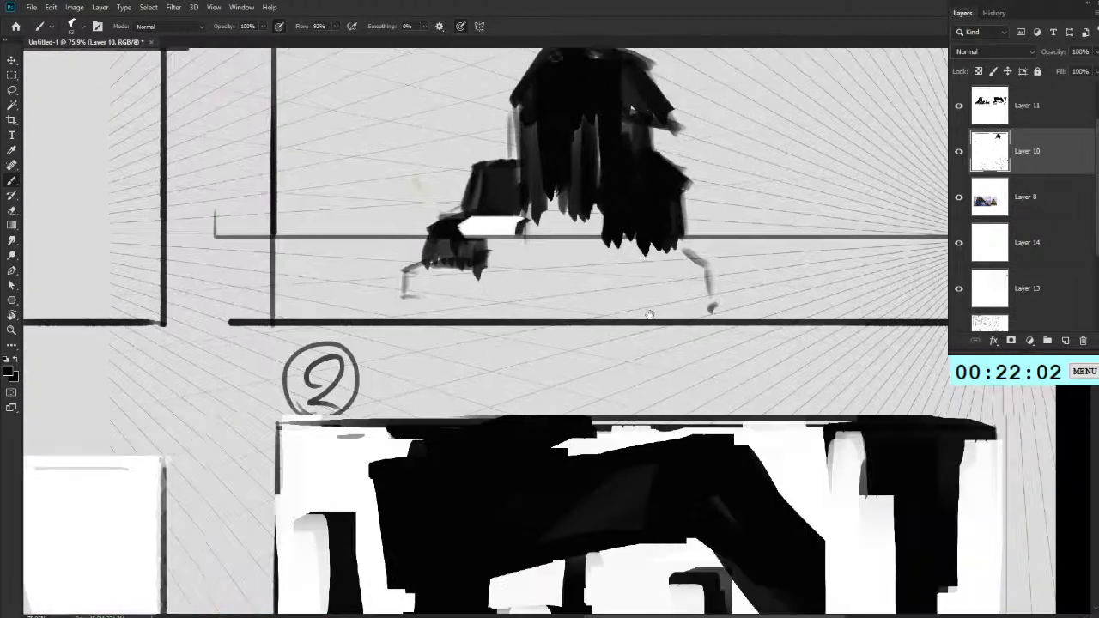
pyautogui.moveTo(609, 254); pyautogui.dragTo(567, 263)
pyautogui.moveTo(603, 273)
pyautogui.mouseDown()
pyautogui.moveTo(539, 254)
pyautogui.moveTo(559, 285)
pyautogui.moveTo(536, 284)
pyautogui.moveTo(603, 299)
pyautogui.mouseUp()
pyautogui.moveTo(687, 316)
pyautogui.mouseDown()
pyautogui.moveTo(683, 302)
pyautogui.moveTo(709, 332)
pyautogui.moveTo(713, 368)
pyautogui.moveTo(698, 301)
pyautogui.moveTo(711, 363)
pyautogui.moveTo(627, 342)
pyautogui.moveTo(397, 344)
pyautogui.mouseUp()
pyautogui.moveTo(717, 322)
pyautogui.mouseDown()
pyautogui.moveTo(498, 327)
pyautogui.moveTo(653, 301)
pyautogui.moveTo(621, 317)
pyautogui.moveTo(627, 301)
pyautogui.moveTo(485, 301)
pyautogui.moveTo(506, 316)
pyautogui.moveTo(476, 307)
pyautogui.moveTo(438, 330)
pyautogui.moveTo(468, 331)
pyautogui.moveTo(393, 321)
pyautogui.moveTo(404, 328)
pyautogui.moveTo(365, 347)
pyautogui.moveTo(436, 335)
pyautogui.moveTo(399, 361)
pyautogui.moveTo(679, 365)
pyautogui.mouseUp()
pyautogui.moveTo(483, 225)
pyautogui.mouseDown()
pyautogui.moveTo(472, 254)
pyautogui.moveTo(541, 230)
pyautogui.moveTo(494, 225)
pyautogui.mouseUp()
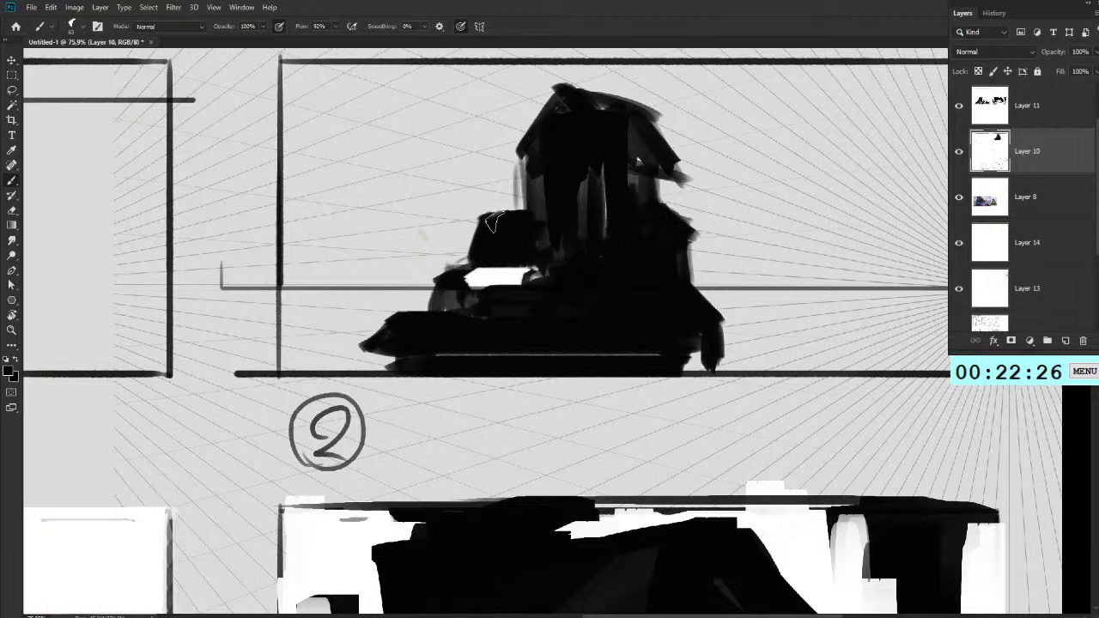
pyautogui.press('e')
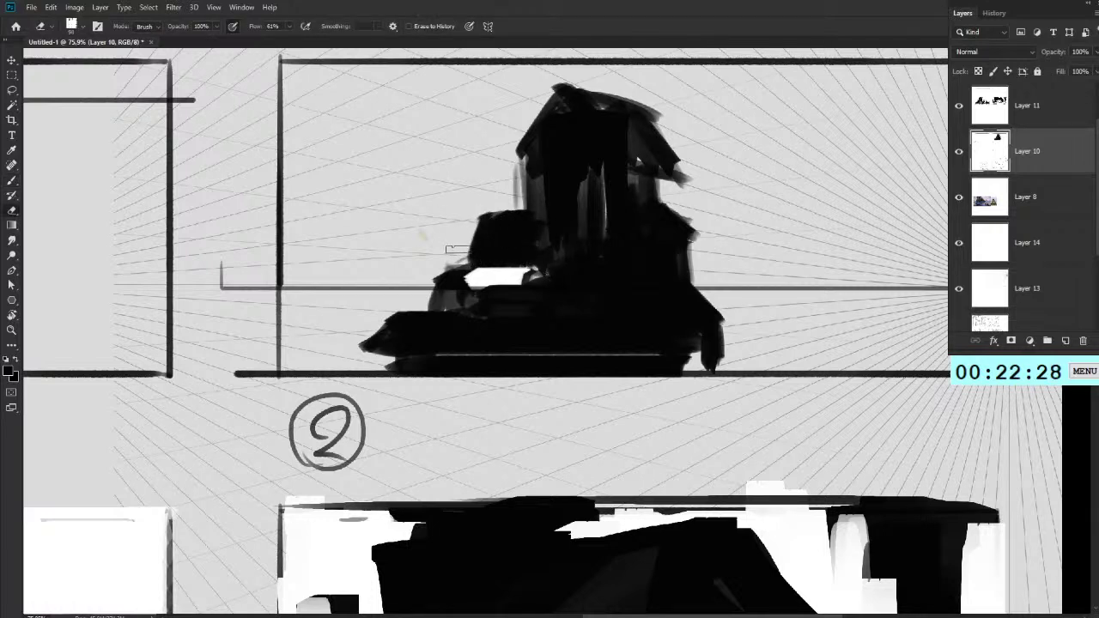
pyautogui.moveTo(475, 212)
pyautogui.mouseDown()
pyautogui.moveTo(462, 248)
pyautogui.moveTo(420, 293)
pyautogui.mouseUp()
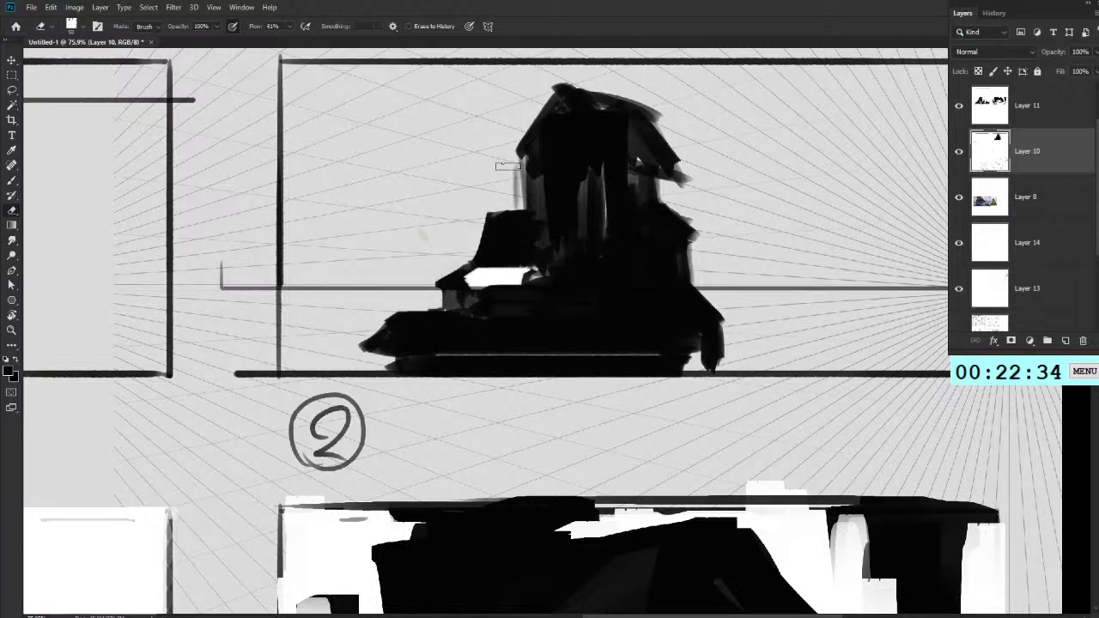
# Step: Paint the left block and the tower's gabled front white, and separate them with a thin black edge line
pyautogui.press('b')
pyautogui.moveTo(471, 275)
pyautogui.mouseDown()
pyautogui.moveTo(454, 280)
pyautogui.moveTo(498, 276)
pyautogui.moveTo(486, 219)
pyautogui.moveTo(490, 249)
pyautogui.moveTo(516, 225)
pyautogui.moveTo(520, 253)
pyautogui.moveTo(494, 262)
pyautogui.moveTo(523, 258)
pyautogui.mouseUp()
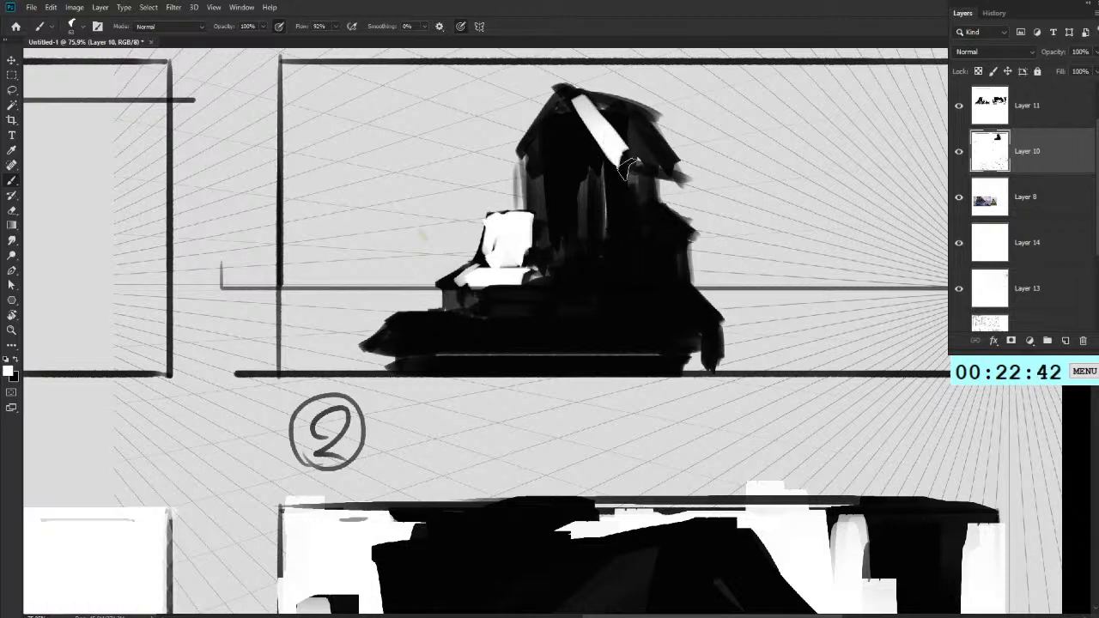
pyautogui.moveTo(560, 121)
pyautogui.mouseDown()
pyautogui.moveTo(525, 151)
pyautogui.moveTo(557, 129)
pyautogui.moveTo(549, 144)
pyautogui.moveTo(585, 161)
pyautogui.moveTo(580, 234)
pyautogui.moveTo(589, 153)
pyautogui.moveTo(559, 249)
pyautogui.moveTo(540, 163)
pyautogui.moveTo(553, 225)
pyautogui.moveTo(559, 193)
pyautogui.moveTo(551, 182)
pyautogui.moveTo(540, 192)
pyautogui.moveTo(531, 158)
pyautogui.moveTo(536, 180)
pyautogui.moveTo(549, 146)
pyautogui.moveTo(526, 160)
pyautogui.moveTo(536, 251)
pyautogui.mouseUp()
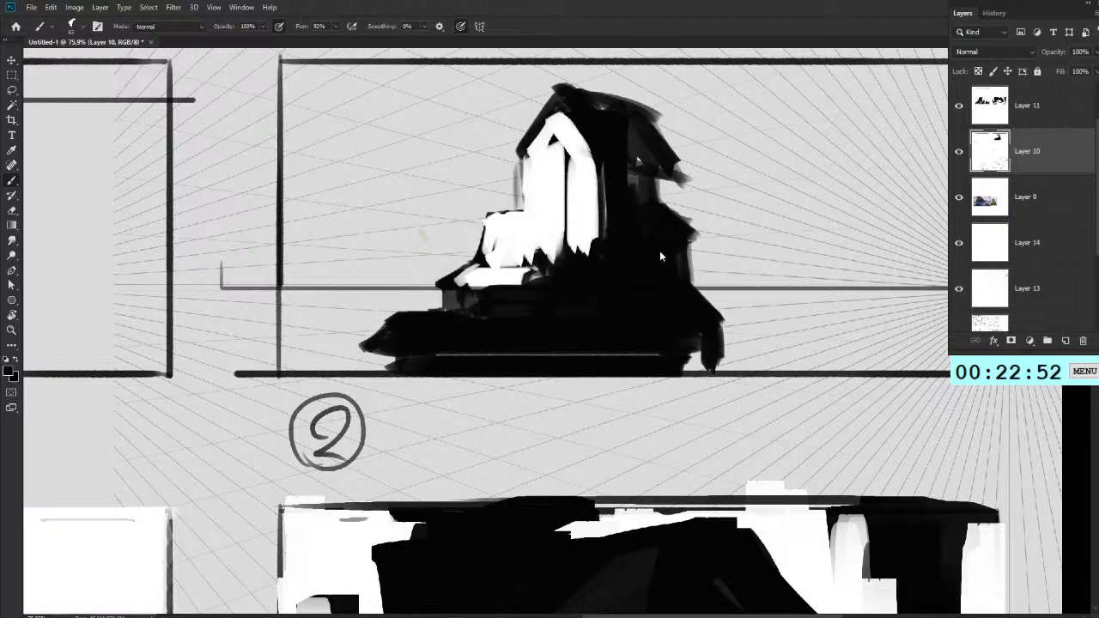
pyautogui.moveTo(518, 163); pyautogui.dragTo(526, 244)
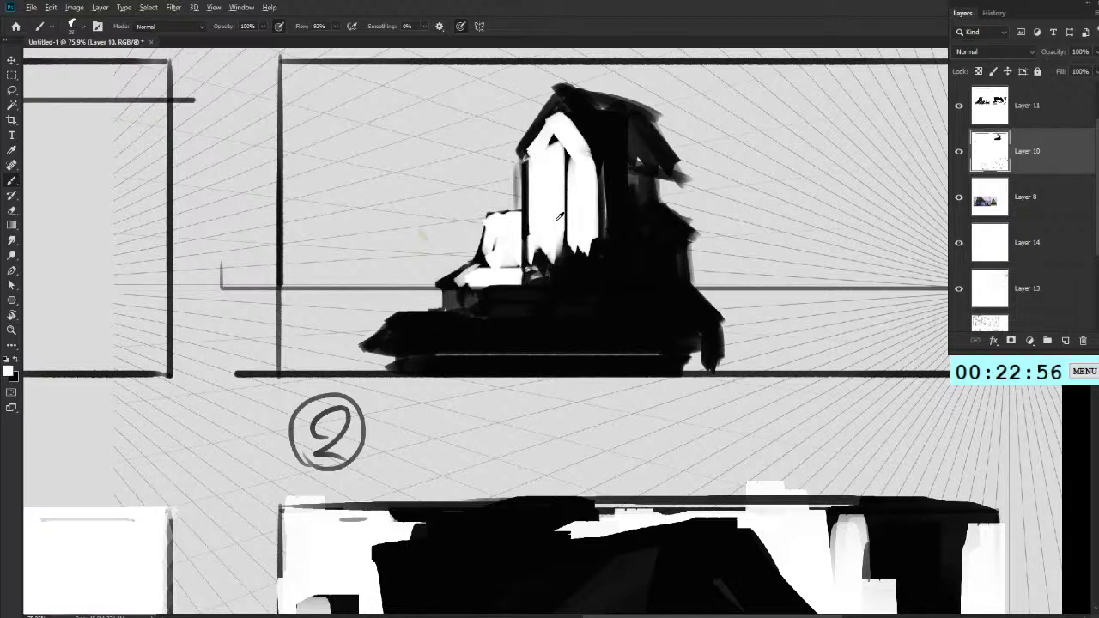
# Step: Paint a small porch in front of the tower's base in frame 2, with a white planked gable and a black roof
pyautogui.scroll(-10, 547, 352)
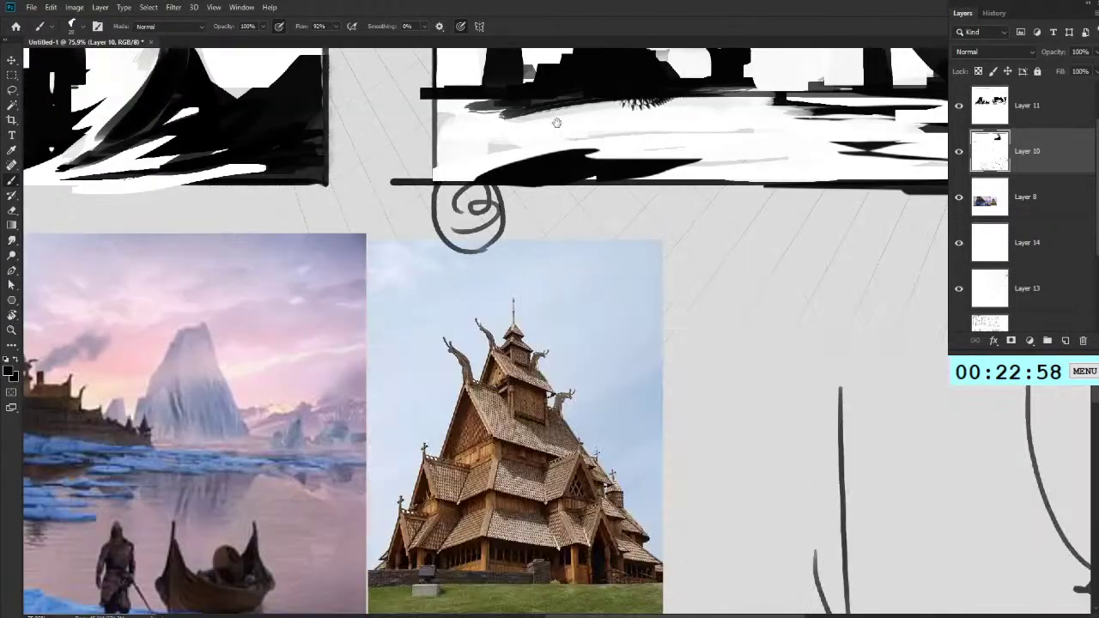
pyautogui.moveTo(532, 272); pyautogui.dragTo(551, 217)
pyautogui.moveTo(515, 303)
pyautogui.mouseDown()
pyautogui.moveTo(485, 368)
pyautogui.moveTo(453, 367)
pyautogui.mouseUp()
pyautogui.hotkey('ctrl', 'z')
pyautogui.moveTo(623, 175)
pyautogui.mouseDown()
pyautogui.moveTo(476, 431)
pyautogui.moveTo(507, 392)
pyautogui.moveTo(469, 514)
pyautogui.mouseUp()
pyautogui.moveTo(530, 343); pyautogui.dragTo(530, 427)
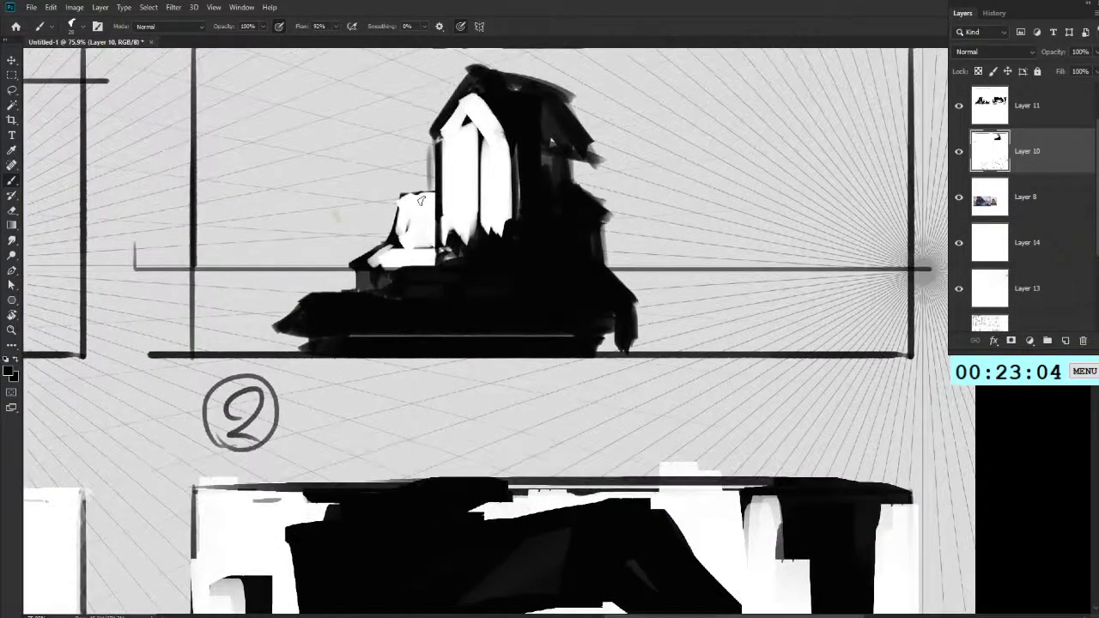
pyautogui.moveTo(477, 240)
pyautogui.mouseDown()
pyautogui.moveTo(464, 208)
pyautogui.moveTo(485, 250)
pyautogui.moveTo(455, 207)
pyautogui.moveTo(432, 256)
pyautogui.mouseUp()
pyautogui.moveTo(458, 217); pyautogui.dragTo(428, 269)
pyautogui.moveTo(457, 225)
pyautogui.mouseDown()
pyautogui.moveTo(436, 266)
pyautogui.moveTo(485, 270)
pyautogui.moveTo(481, 331)
pyautogui.moveTo(468, 256)
pyautogui.moveTo(468, 332)
pyautogui.moveTo(453, 257)
pyautogui.moveTo(440, 332)
pyautogui.moveTo(429, 284)
pyautogui.moveTo(430, 325)
pyautogui.mouseUp()
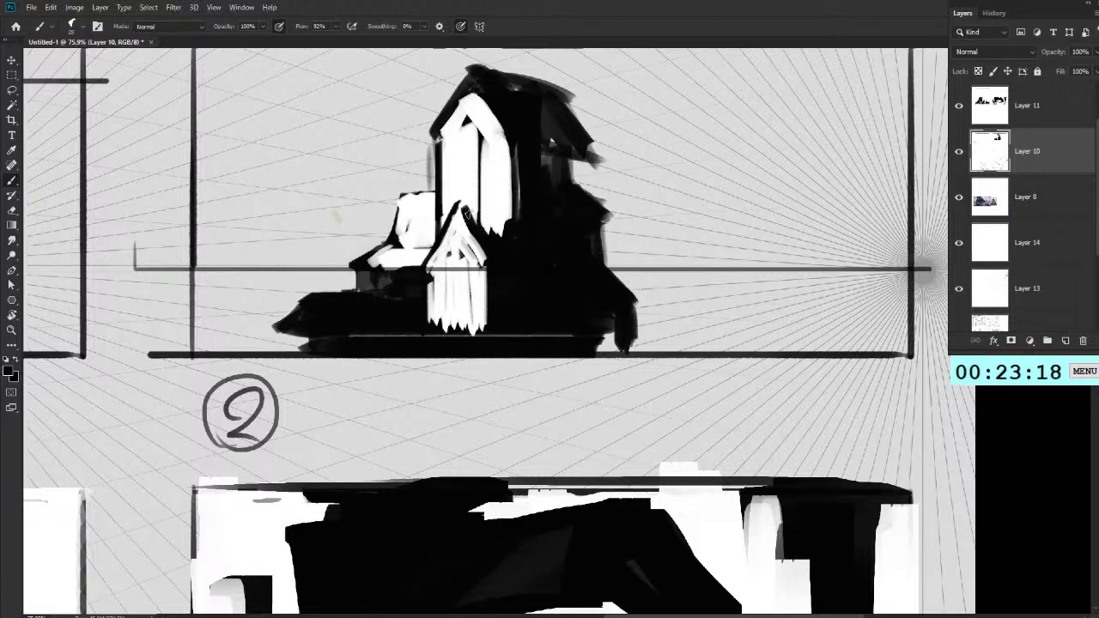
pyautogui.moveTo(491, 225)
pyautogui.mouseDown()
pyautogui.moveTo(464, 209)
pyautogui.moveTo(498, 219)
pyautogui.mouseUp()
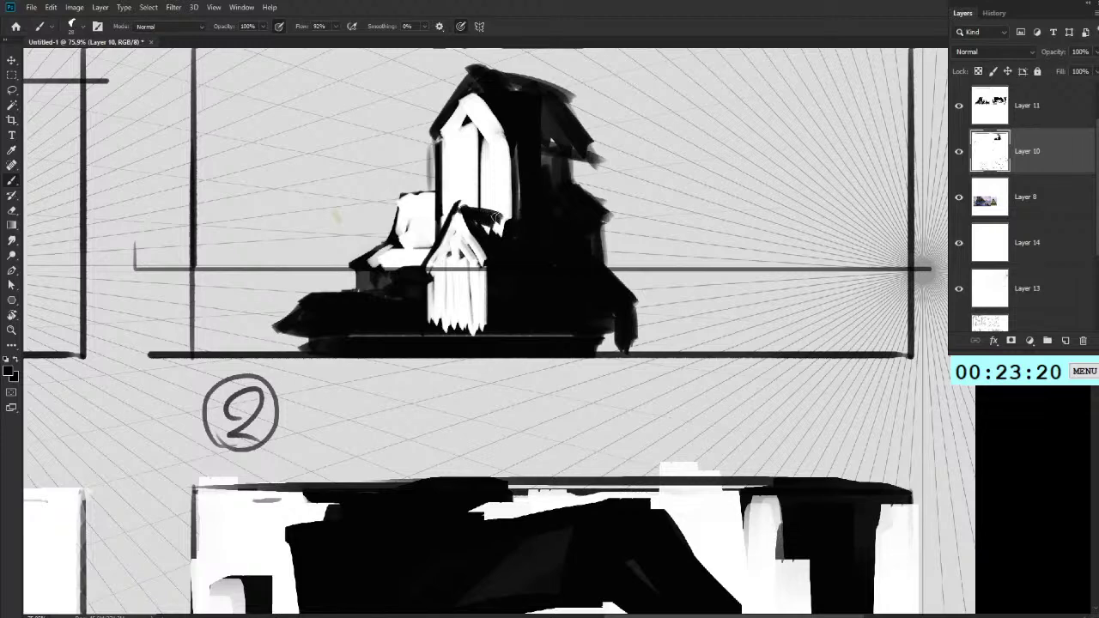
pyautogui.moveTo(534, 184); pyautogui.dragTo(514, 239)
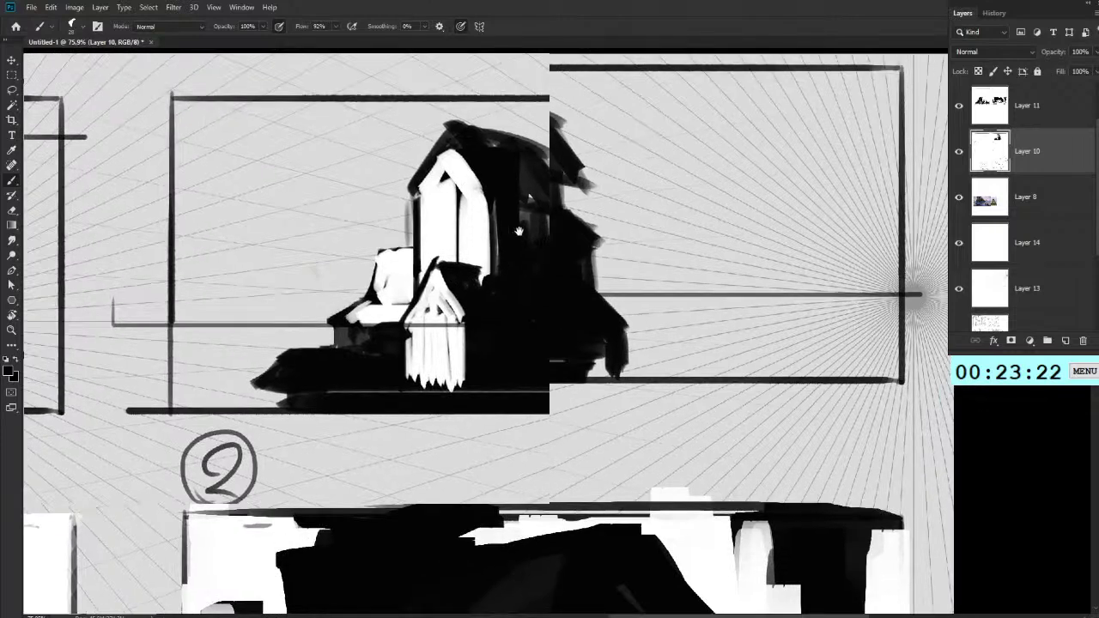
# Step: Sharpen the tower's roof into a clean peak with straight slopes, and extend its white gable front up to the roofline
pyautogui.moveTo(462, 115)
pyautogui.mouseDown()
pyautogui.moveTo(541, 141)
pyautogui.moveTo(468, 117)
pyautogui.moveTo(526, 138)
pyautogui.moveTo(477, 116)
pyautogui.moveTo(506, 132)
pyautogui.moveTo(496, 131)
pyautogui.moveTo(467, 94)
pyautogui.moveTo(404, 172)
pyautogui.mouseUp()
pyautogui.press('l')
pyautogui.press('e')
pyautogui.press('b')
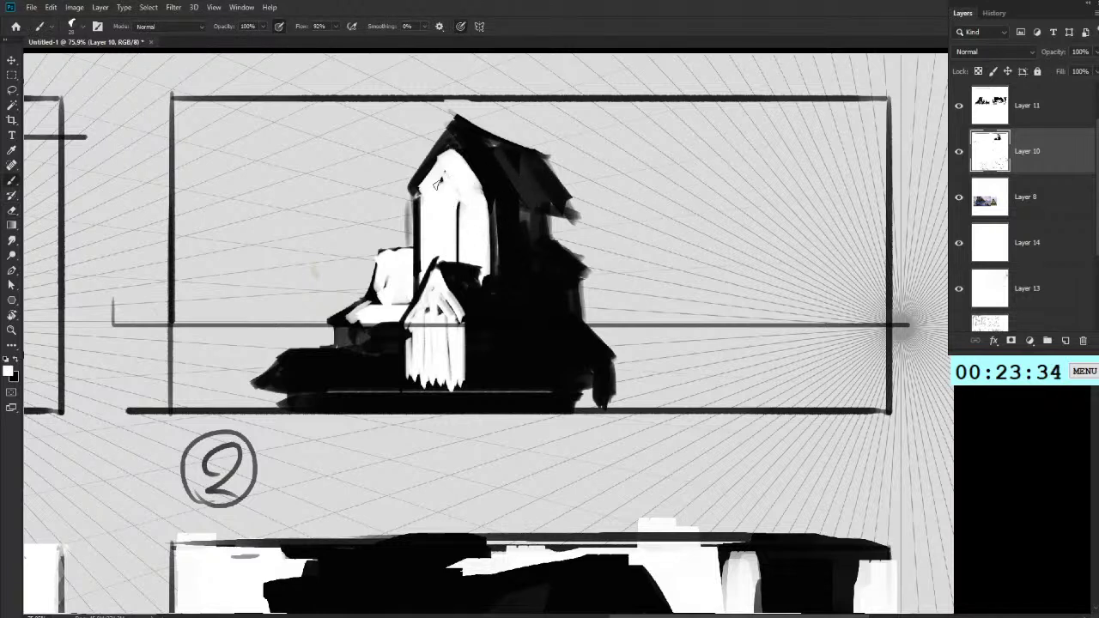
pyautogui.moveTo(424, 185)
pyautogui.mouseDown()
pyautogui.moveTo(452, 140)
pyautogui.moveTo(410, 191)
pyautogui.moveTo(489, 203)
pyautogui.moveTo(471, 177)
pyautogui.mouseUp()
pyautogui.moveTo(453, 129); pyautogui.dragTo(415, 183)
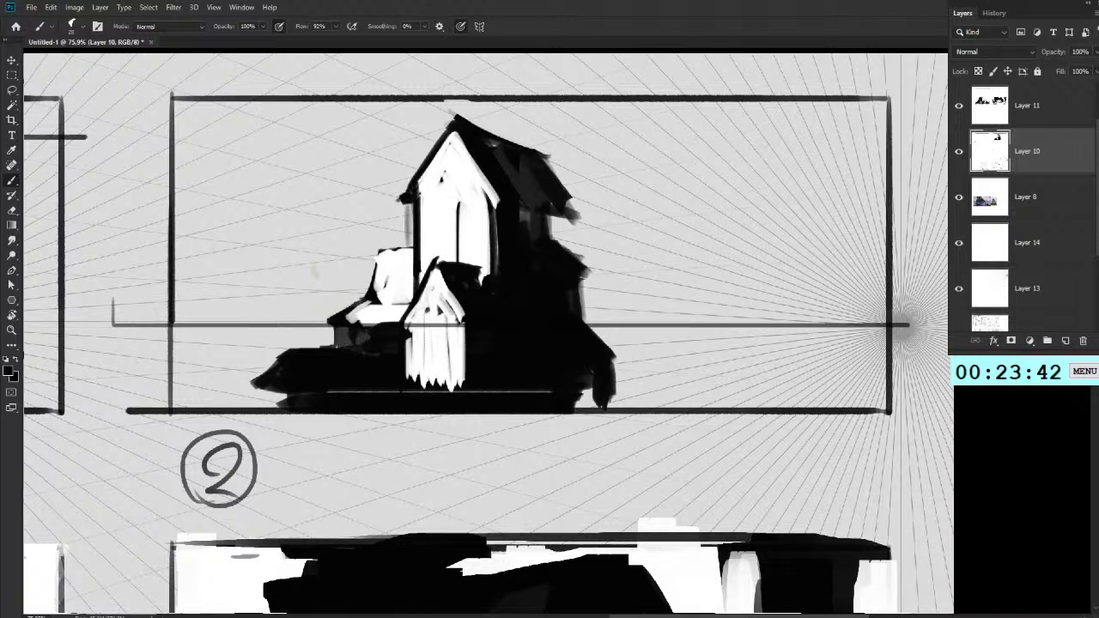
pyautogui.moveTo(559, 184); pyautogui.dragTo(581, 214)
pyautogui.moveTo(711, 307); pyautogui.dragTo(780, 264)
pyautogui.moveTo(698, 205); pyautogui.dragTo(818, 246)
pyautogui.hotkey('ctrl', 'z')
pyautogui.moveTo(699, 198); pyautogui.dragTo(829, 237)
pyautogui.hotkey('ctrl', 'z')
pyautogui.moveTo(700, 199)
pyautogui.mouseDown()
pyautogui.moveTo(793, 222)
pyautogui.moveTo(769, 248)
pyautogui.mouseUp()
pyautogui.hotkey('ctrl', 'z')
pyautogui.hotkey('ctrl', 'z')
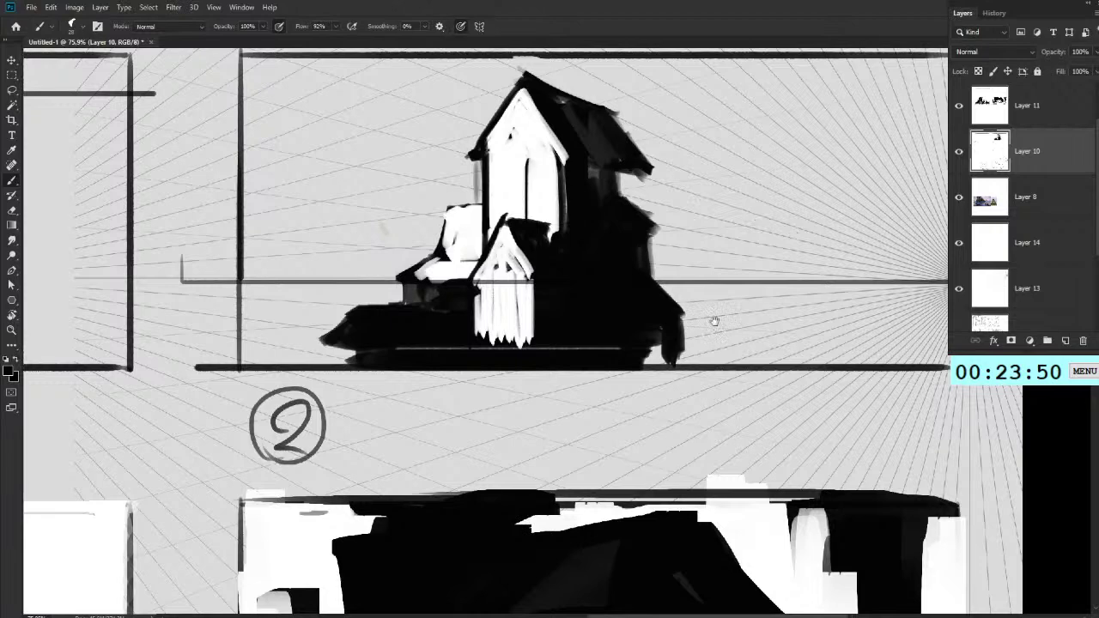
pyautogui.moveTo(693, 322); pyautogui.dragTo(741, 311)
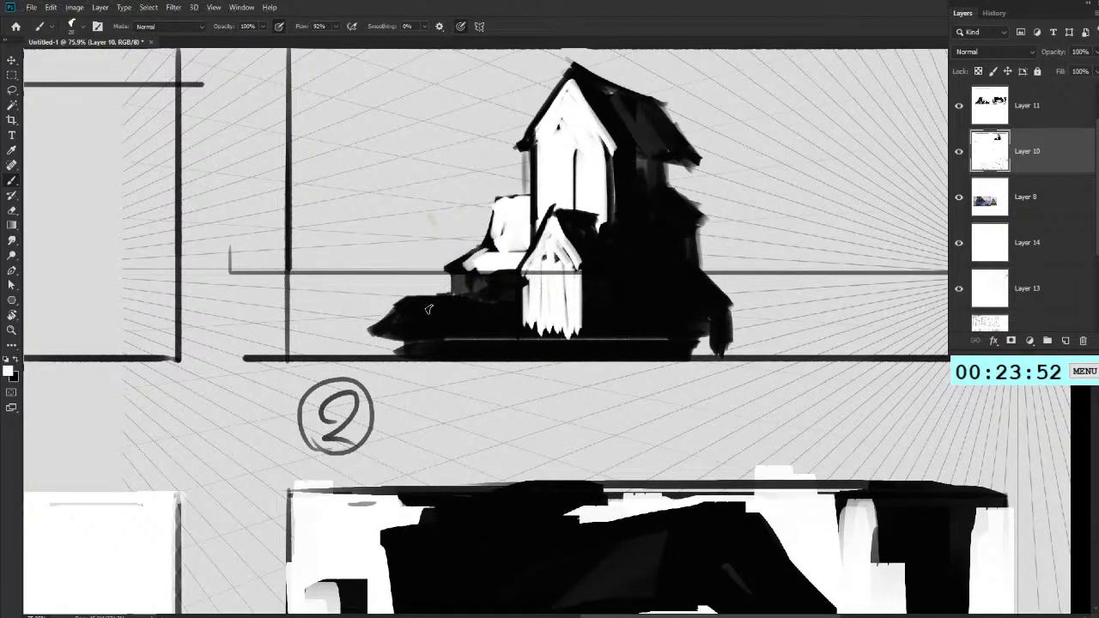
pyautogui.hotkey('ctrl', 'z')
# Step: Compare frame 2's building with the frame 3 thumbnail and the stave church reference photo
pyautogui.scroll(-5, 560, 273)
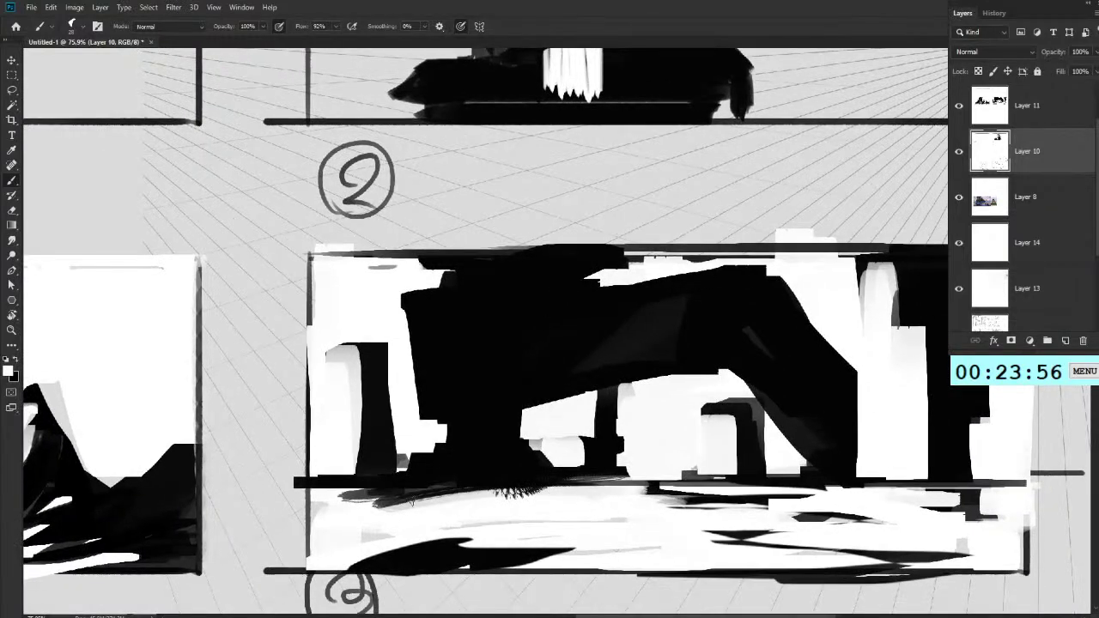
pyautogui.scroll(6, 492, 239)
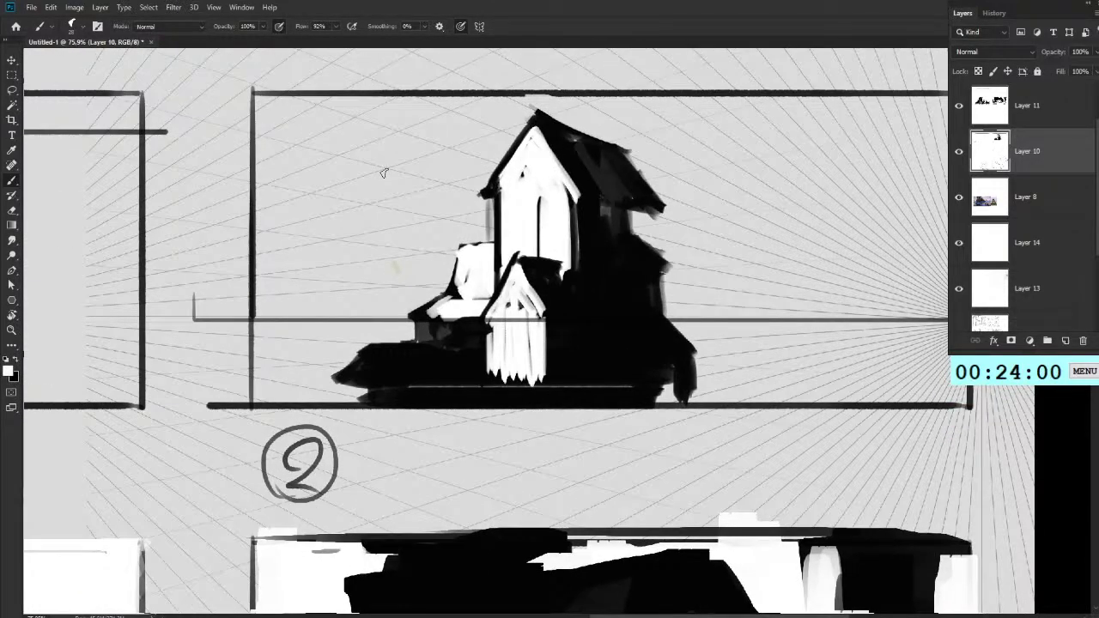
pyautogui.scroll(-6, 384, 173)
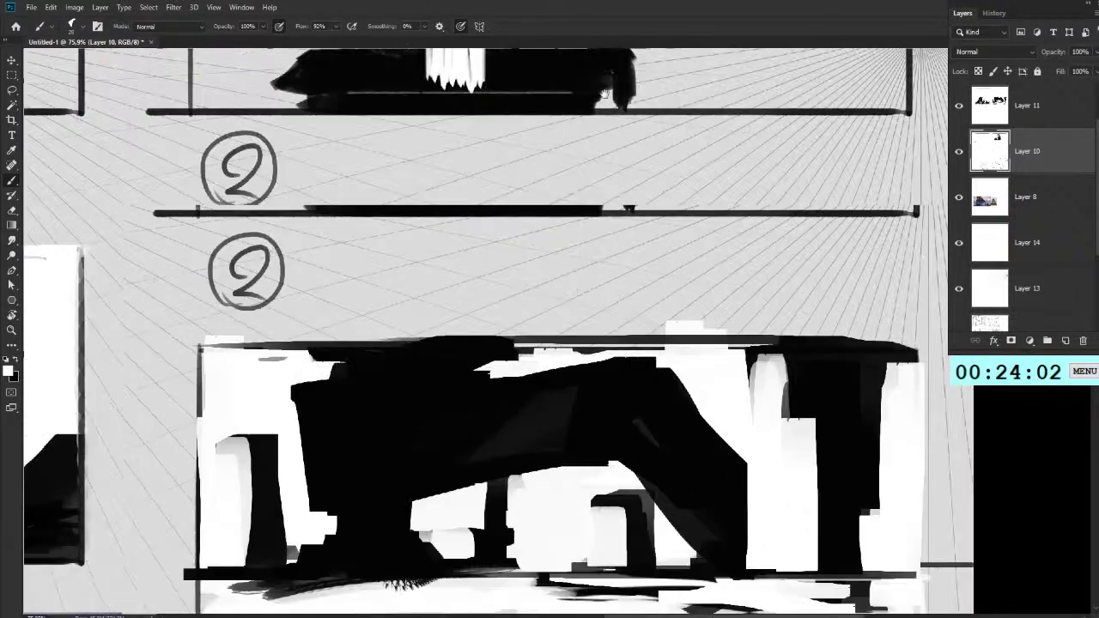
pyautogui.scroll(-3, 498, 331)
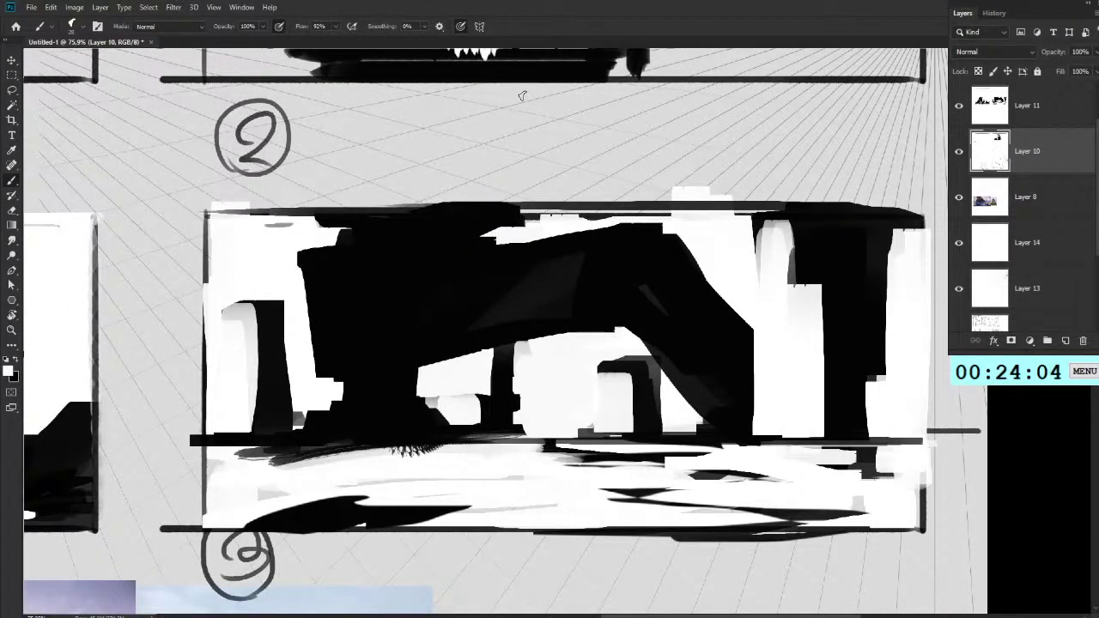
pyautogui.scroll(-7, 580, 391)
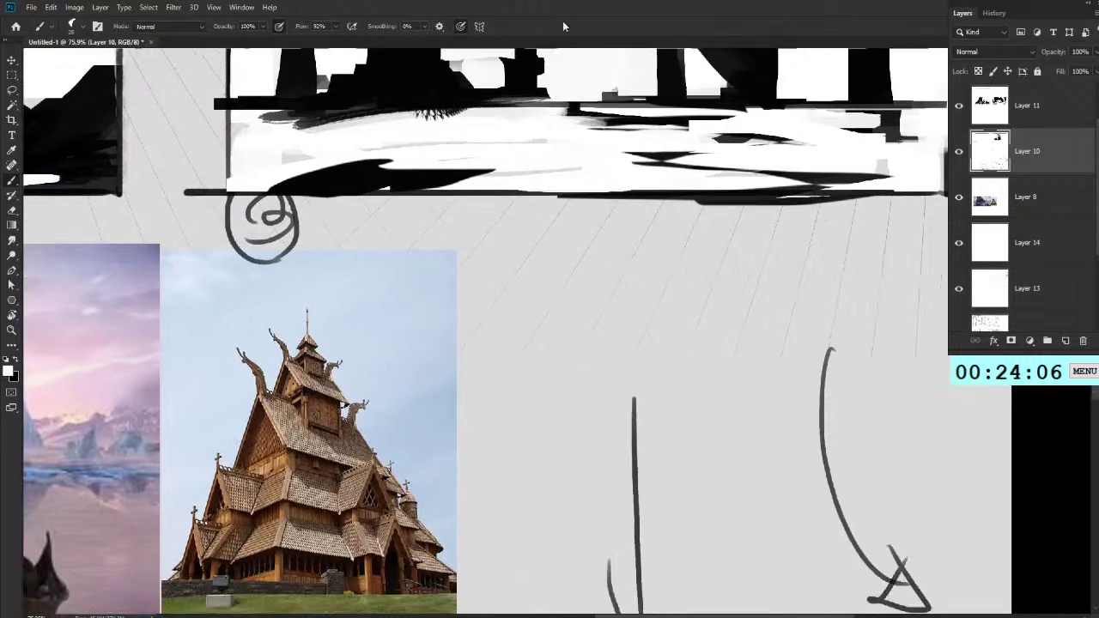
pyautogui.scroll(13, 588, 284)
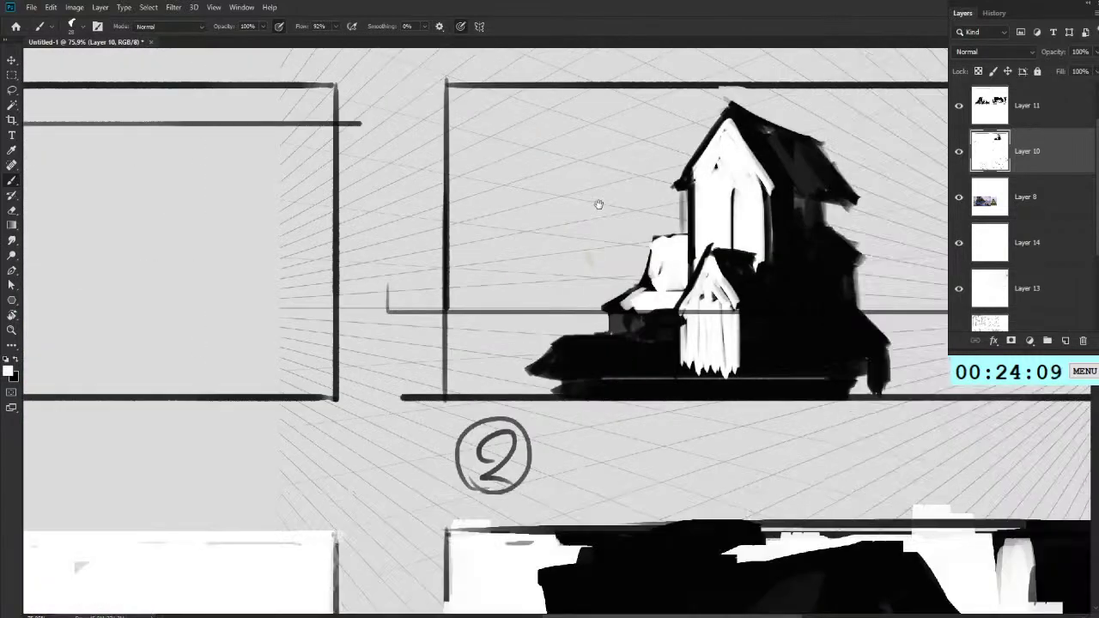
pyautogui.moveTo(600, 204); pyautogui.dragTo(526, 182)
pyautogui.moveTo(765, 464); pyautogui.dragTo(589, 419)
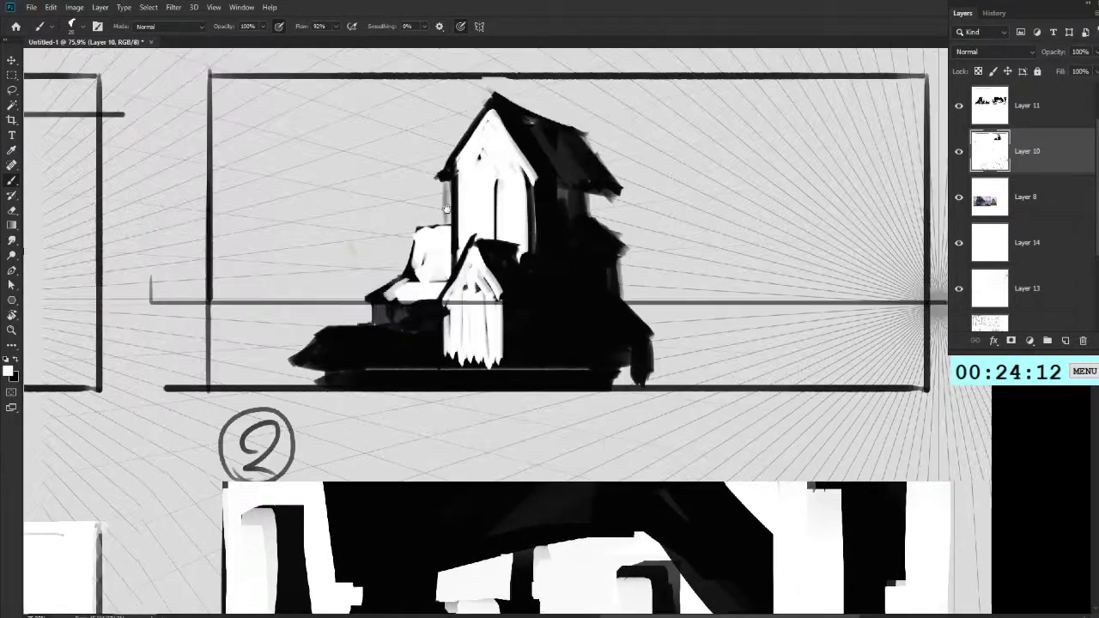
# Step: Shift the frame artwork slightly down and right, and copy the building in frame 2 onto a new layer
pyautogui.click(12, 75)
pyautogui.moveTo(568, 249)
pyautogui.mouseDown()
pyautogui.moveTo(601, 210)
pyautogui.moveTo(581, 265)
pyautogui.mouseUp()
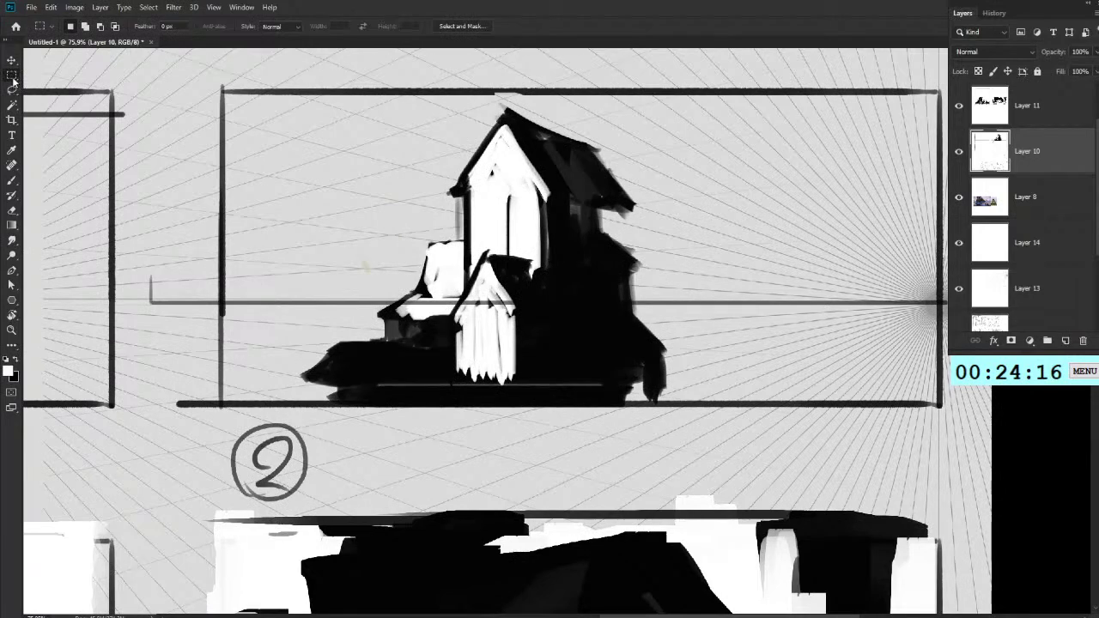
pyautogui.moveTo(289, 136)
pyautogui.mouseDown()
pyautogui.moveTo(759, 350)
pyautogui.moveTo(738, 387)
pyautogui.mouseUp()
pyautogui.moveTo(454, 117); pyautogui.dragTo(665, 135)
pyautogui.moveTo(435, 88); pyautogui.dragTo(610, 159)
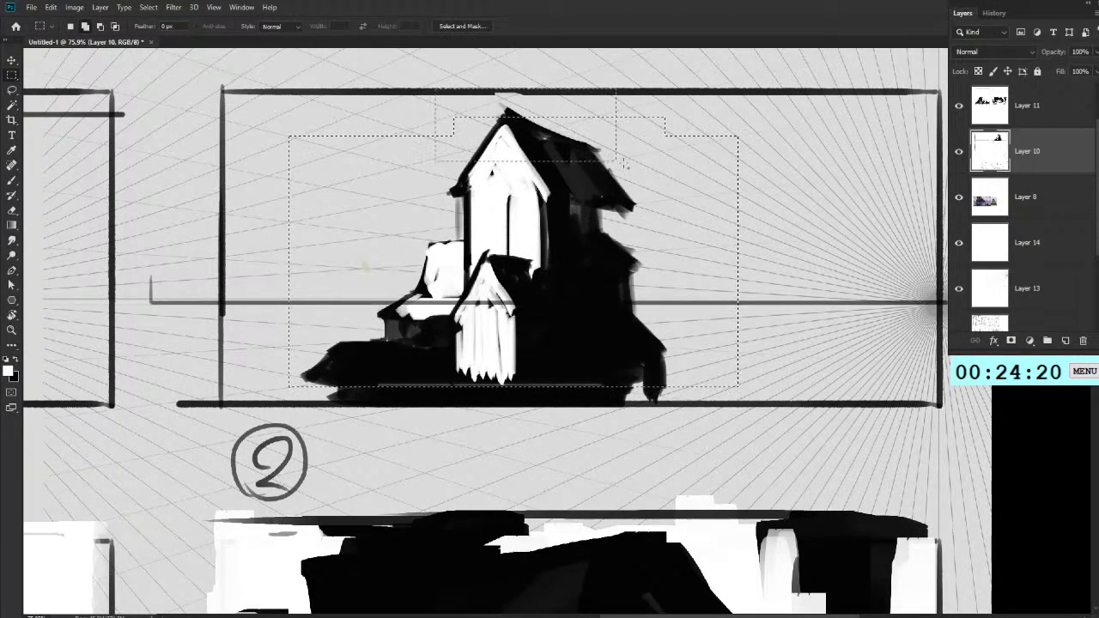
pyautogui.moveTo(639, 104); pyautogui.dragTo(639, 103)
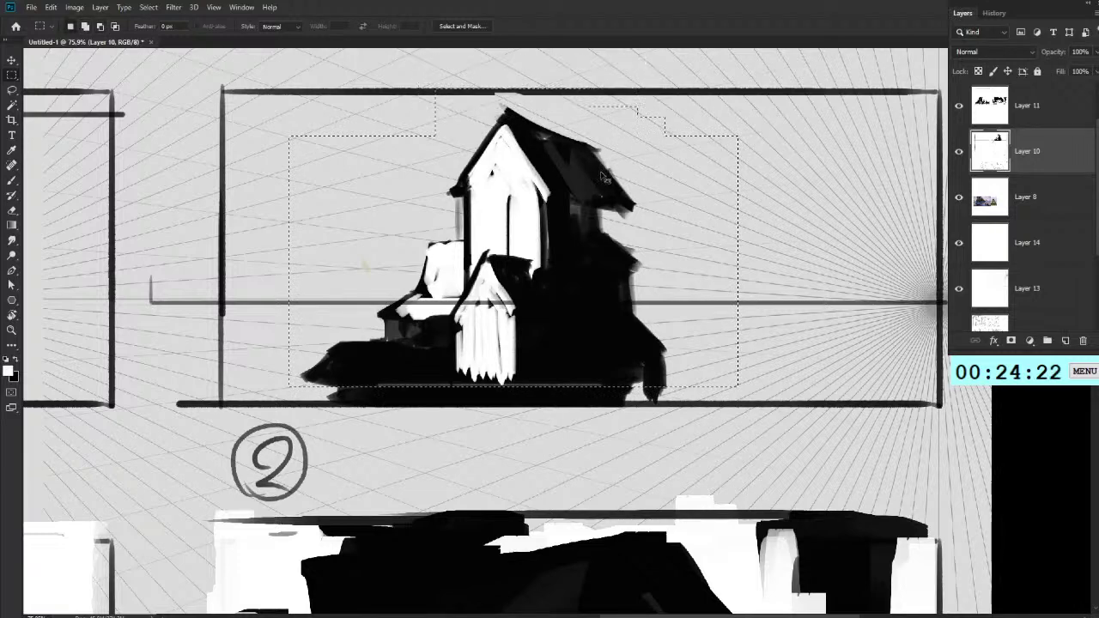
pyautogui.hotkey('ctrl', 'j')
# Step: Move the building copy to frame 2's right side and scale it to about 66% as a smaller, more distant building
pyautogui.moveTo(534, 212); pyautogui.dragTo(770, 218)
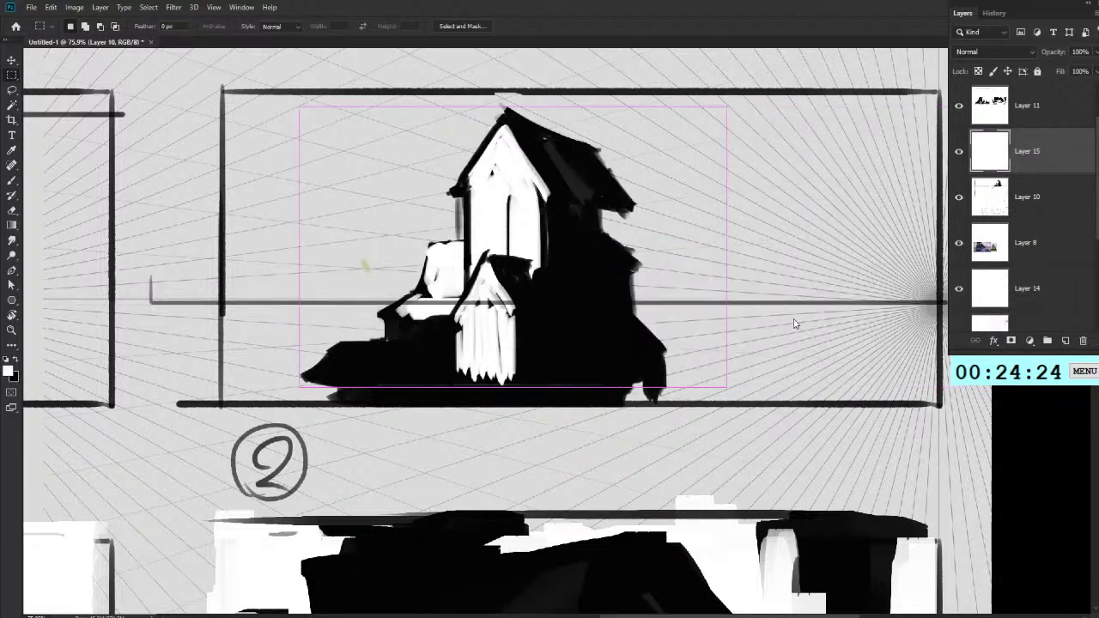
pyautogui.hotkey('ctrl', 't')
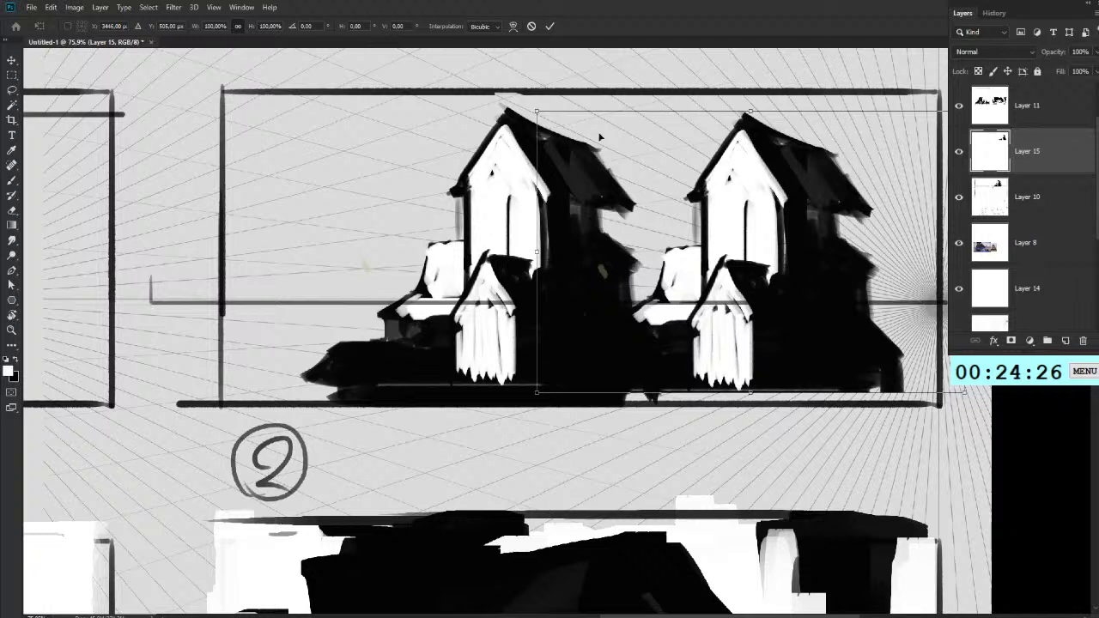
pyautogui.moveTo(536, 112); pyautogui.dragTo(609, 209)
pyautogui.moveTo(772, 267); pyautogui.dragTo(735, 233)
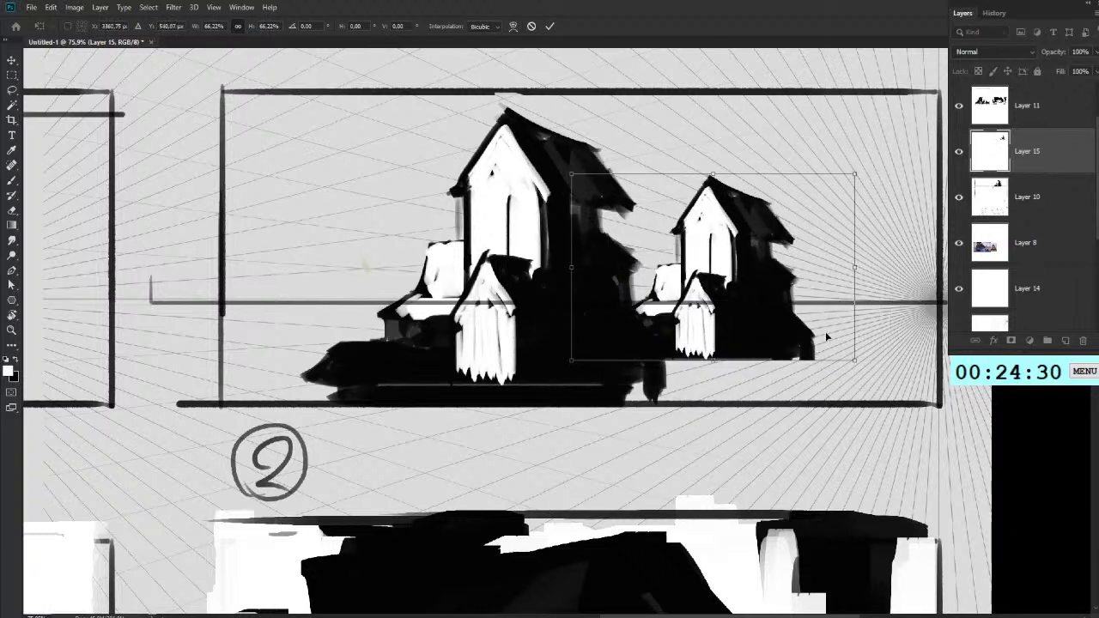
pyautogui.moveTo(808, 311); pyautogui.dragTo(798, 329)
pyautogui.moveTo(787, 278)
pyautogui.mouseDown()
pyautogui.moveTo(818, 262)
pyautogui.moveTo(870, 269)
pyautogui.moveTo(887, 249)
pyautogui.mouseUp()
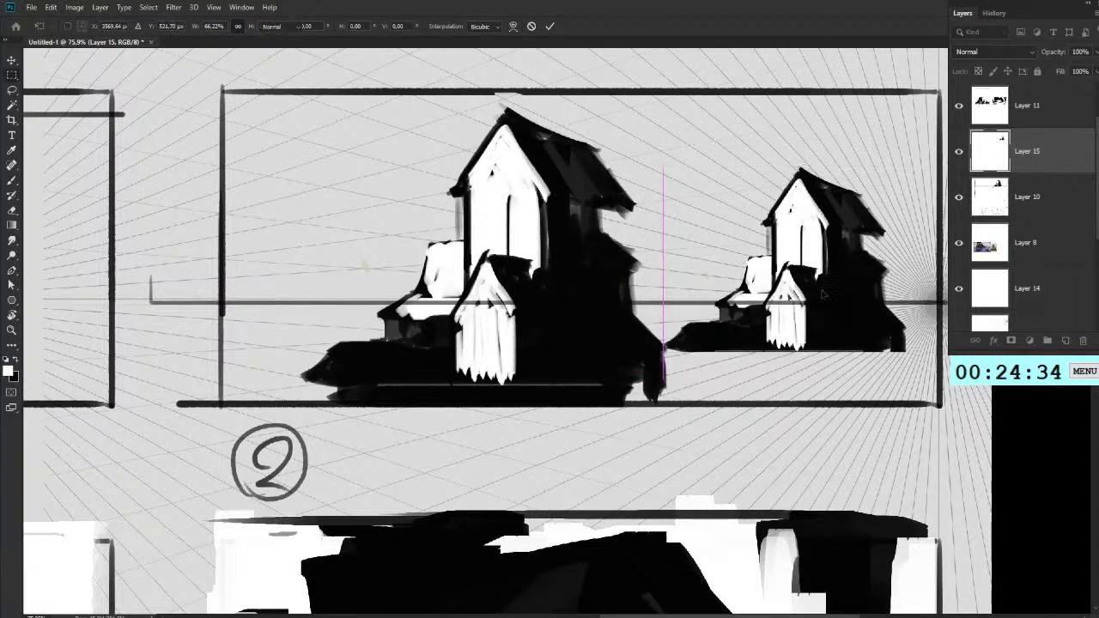
pyautogui.press('Return')
# Step: Draw a sagging black line from the large tower's roof to the smaller building's roof peak
pyautogui.press('b')
pyautogui.moveTo(808, 198)
pyautogui.mouseDown()
pyautogui.moveTo(808, 220)
pyautogui.moveTo(549, 57)
pyautogui.mouseUp()
pyautogui.press('x')
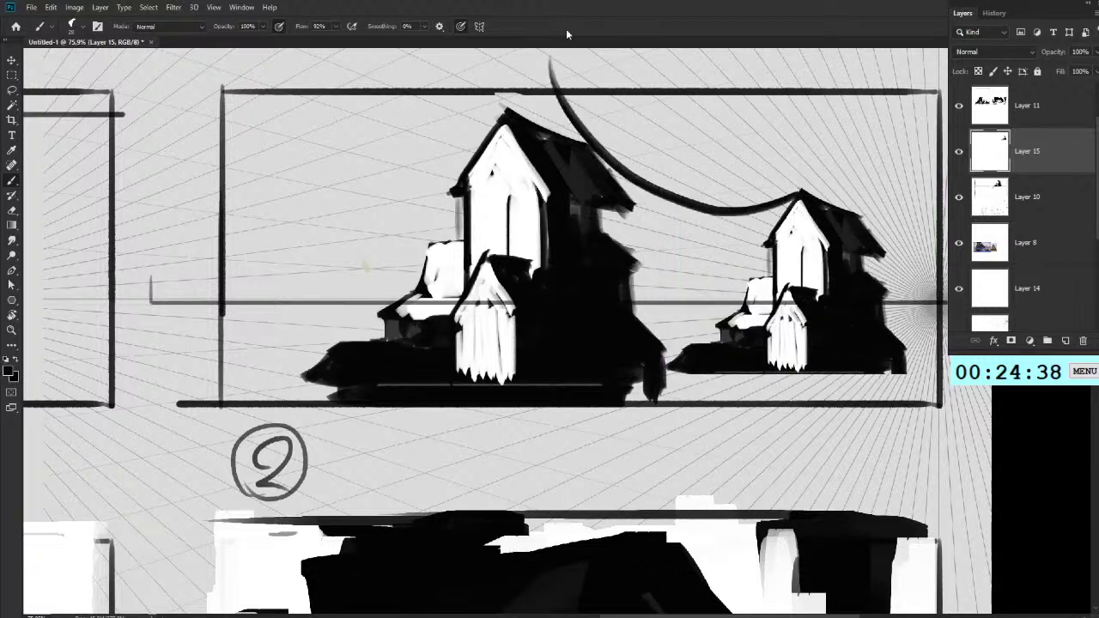
pyautogui.hotkey('ctrl', 'z')
pyautogui.moveTo(600, 154)
pyautogui.mouseDown()
pyautogui.moveTo(816, 207)
pyautogui.moveTo(601, 166)
pyautogui.mouseUp()
pyautogui.hotkey('ctrl', 'z')
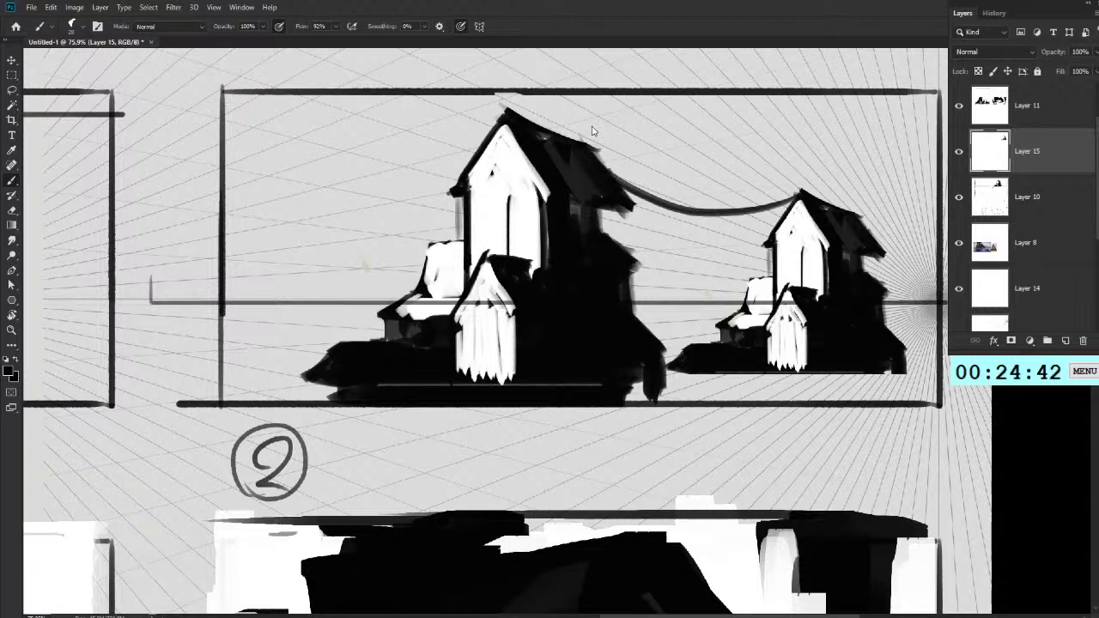
pyautogui.moveTo(508, 105)
pyautogui.mouseDown()
pyautogui.moveTo(430, 155)
pyautogui.moveTo(283, 17)
pyautogui.mouseUp()
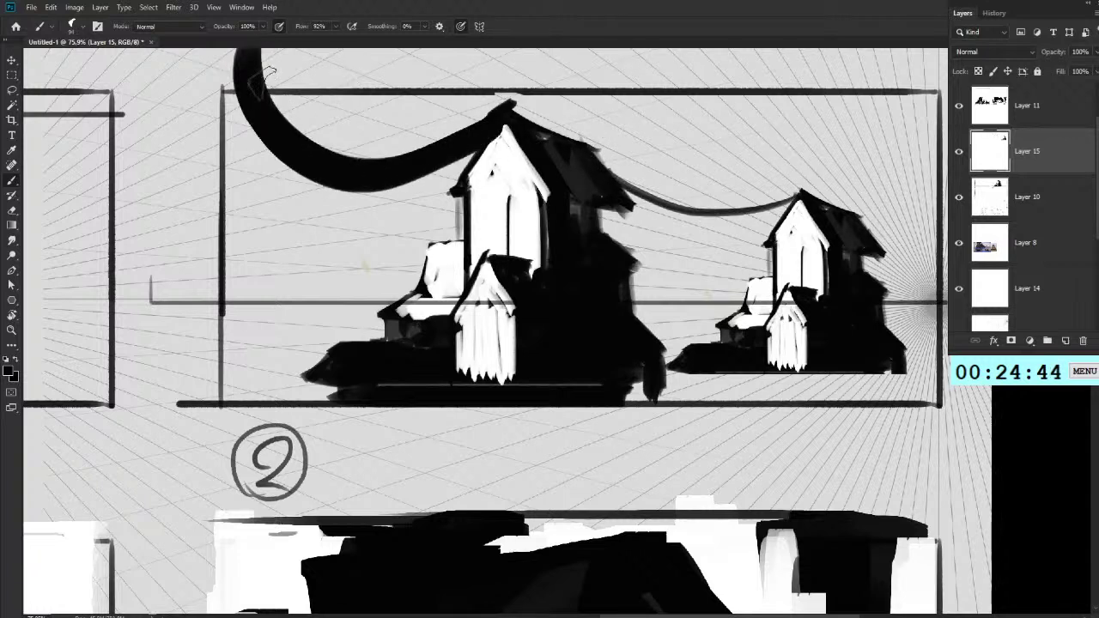
pyautogui.hotkey('ctrl', 'z')
pyautogui.moveTo(227, 53); pyautogui.dragTo(447, 147)
pyautogui.hotkey('ctrl', 'z')
# Step: Paint a thick black curved form coming down from above frame 2 and tie it to the large tower's roof peak
pyautogui.moveTo(370, 52)
pyautogui.mouseDown()
pyautogui.moveTo(385, 119)
pyautogui.moveTo(456, 153)
pyautogui.moveTo(503, 123)
pyautogui.mouseUp()
pyautogui.moveTo(456, 150); pyautogui.dragTo(498, 118)
pyautogui.press('l')
pyautogui.press('e')
pyautogui.moveTo(459, 167); pyautogui.dragTo(414, 191)
pyautogui.press('b')
pyautogui.moveTo(380, 133)
pyautogui.mouseDown()
pyautogui.moveTo(434, 176)
pyautogui.moveTo(394, 223)
pyautogui.mouseUp()
pyautogui.moveTo(412, 84)
pyautogui.mouseDown()
pyautogui.moveTo(496, 125)
pyautogui.moveTo(446, 135)
pyautogui.mouseUp()
pyautogui.hotkey('ctrl', 'z')
pyautogui.hotkey('ctrl', 'z')
pyautogui.hotkey('ctrl', 'z')
# Step: Sketch a large and a small circle above the roofs and join them with converging lines
pyautogui.moveTo(469, 244); pyautogui.dragTo(365, 156)
pyautogui.moveTo(743, 203)
pyautogui.mouseDown()
pyautogui.moveTo(671, 208)
pyautogui.moveTo(625, 185)
pyautogui.mouseUp()
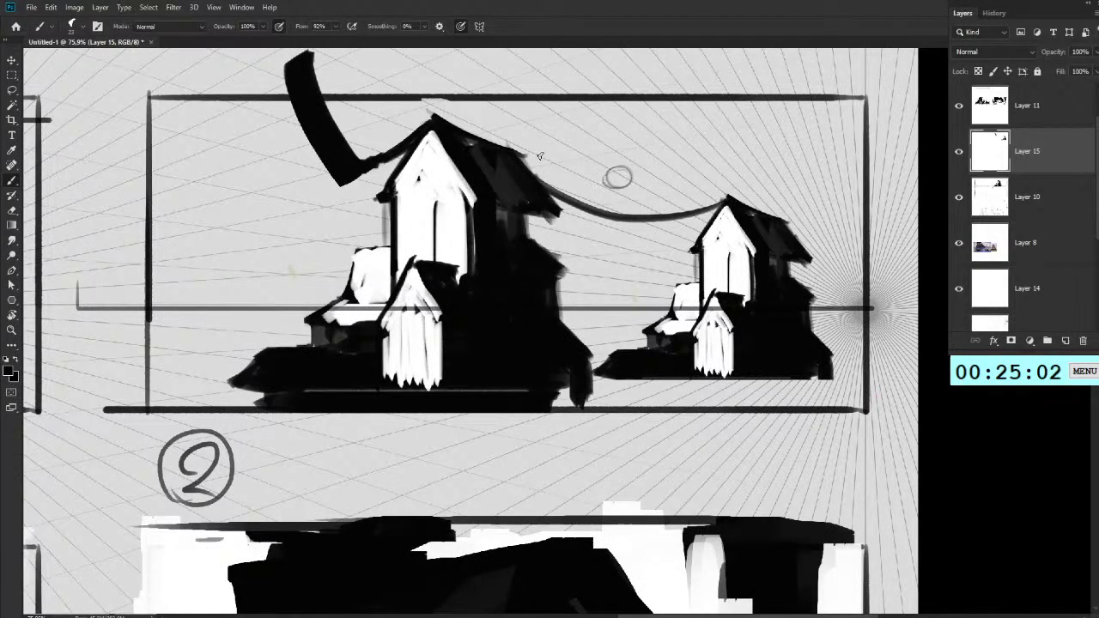
pyautogui.moveTo(488, 84)
pyautogui.mouseDown()
pyautogui.moveTo(549, 93)
pyautogui.moveTo(487, 130)
pyautogui.mouseUp()
pyautogui.moveTo(500, 54); pyautogui.dragTo(630, 167)
pyautogui.moveTo(468, 112); pyautogui.dragTo(618, 190)
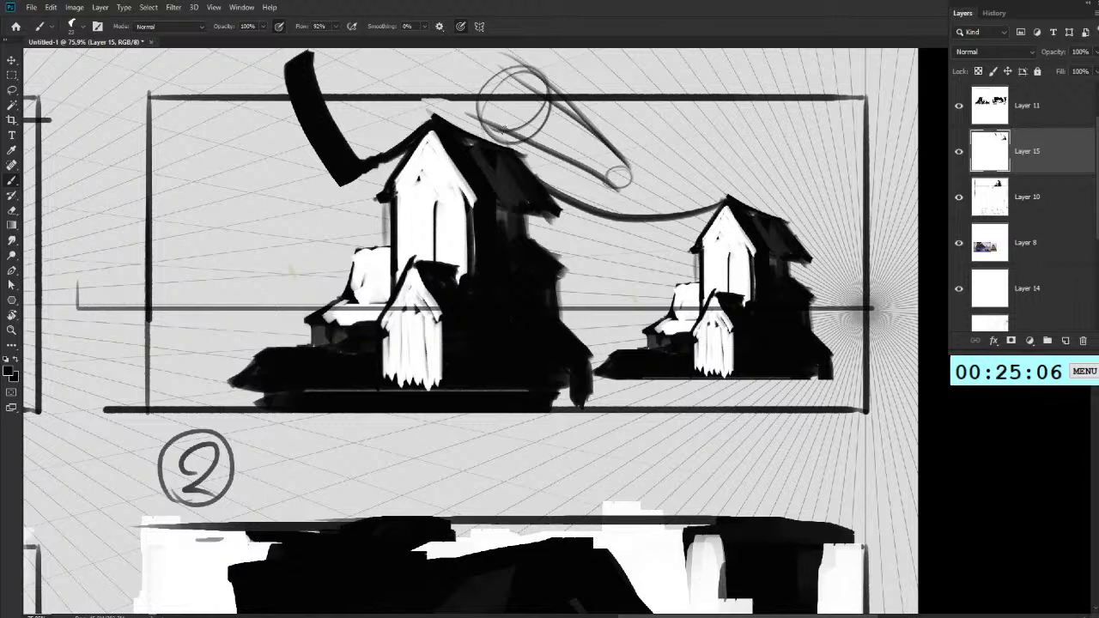
pyautogui.hotkey('ctrl', 'z')
pyautogui.moveTo(498, 137); pyautogui.dragTo(615, 198)
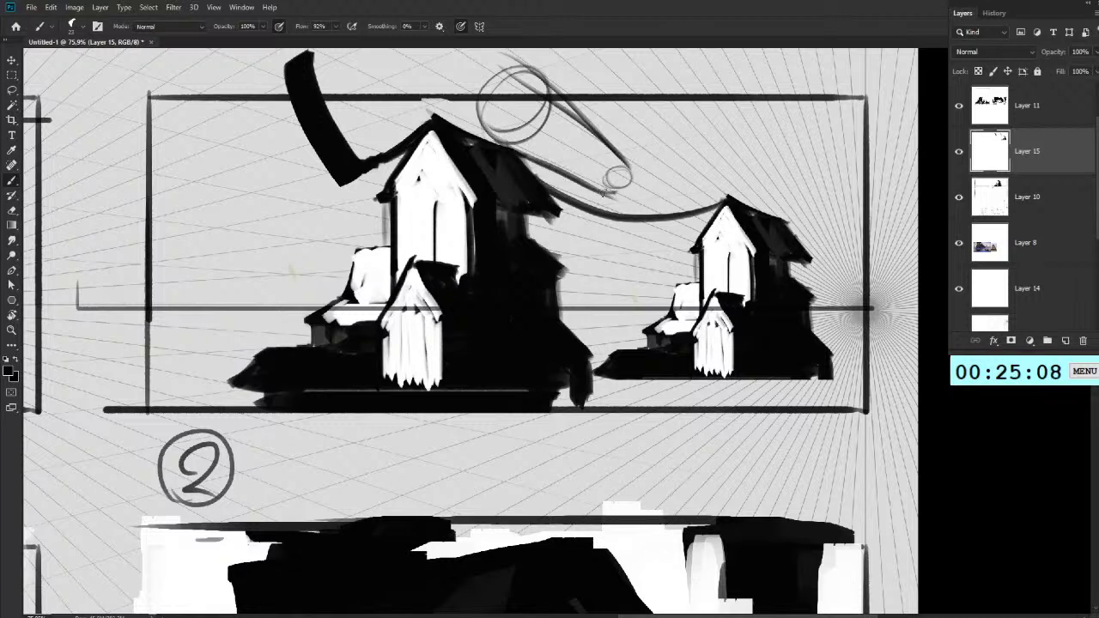
pyautogui.moveTo(534, 77)
pyautogui.mouseDown()
pyautogui.moveTo(546, 93)
pyautogui.moveTo(542, 118)
pyautogui.mouseUp()
# Step: Undo the circles and converging lines sketched above the roofs
pyautogui.moveTo(536, 296); pyautogui.dragTo(491, 378)
pyautogui.moveTo(355, 82)
pyautogui.mouseDown()
pyautogui.moveTo(335, 156)
pyautogui.moveTo(316, 147)
pyautogui.mouseUp()
pyautogui.hotkey('ctrl', 'z')
pyautogui.hotkey('ctrl', 'z')
pyautogui.hotkey('ctrl', 'z')
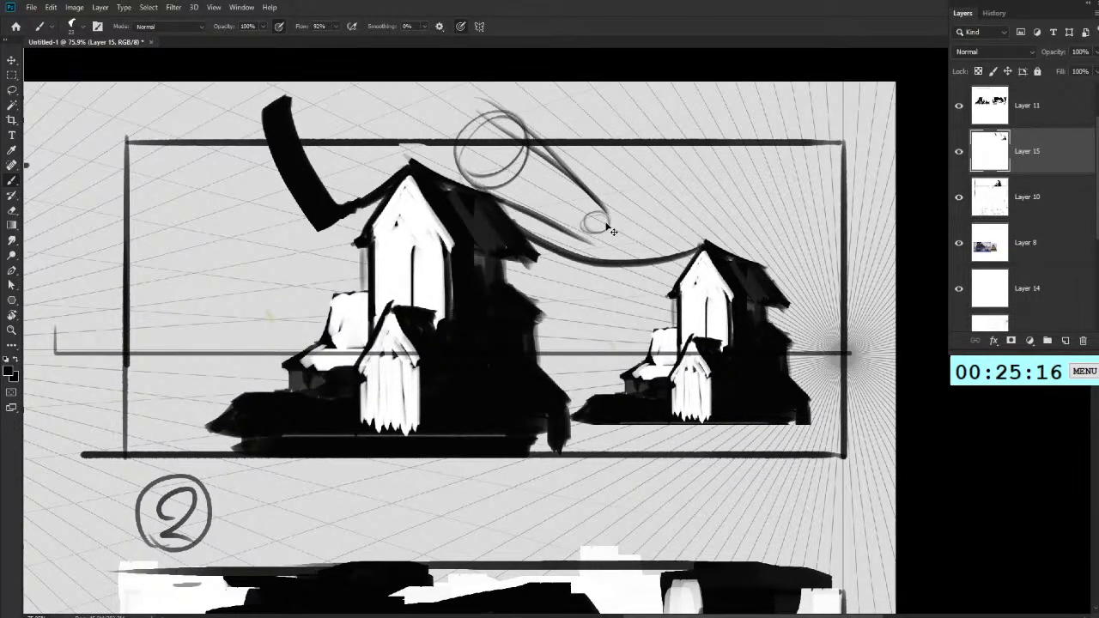
pyautogui.hotkey('ctrl', 'z')
pyautogui.hotkey('ctrl', 'z')
pyautogui.hotkey('ctrl', 'z')
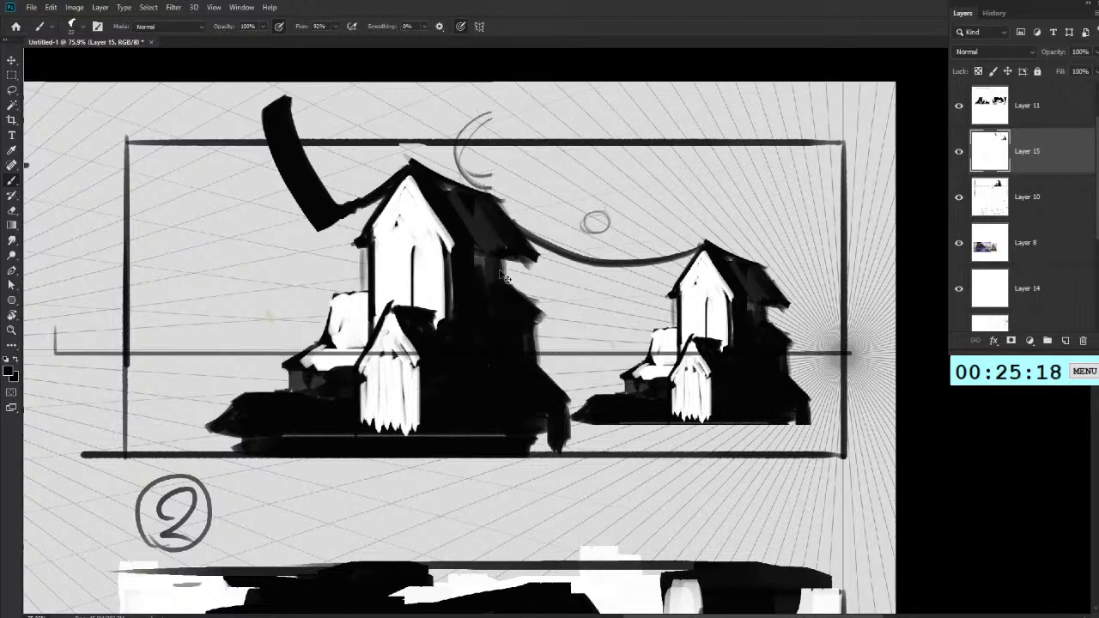
pyautogui.hotkey('ctrl', 'z')
# Step: Try marking the large tower's gable with a small circle, and undo the marks
pyautogui.moveTo(481, 306); pyautogui.dragTo(577, 278)
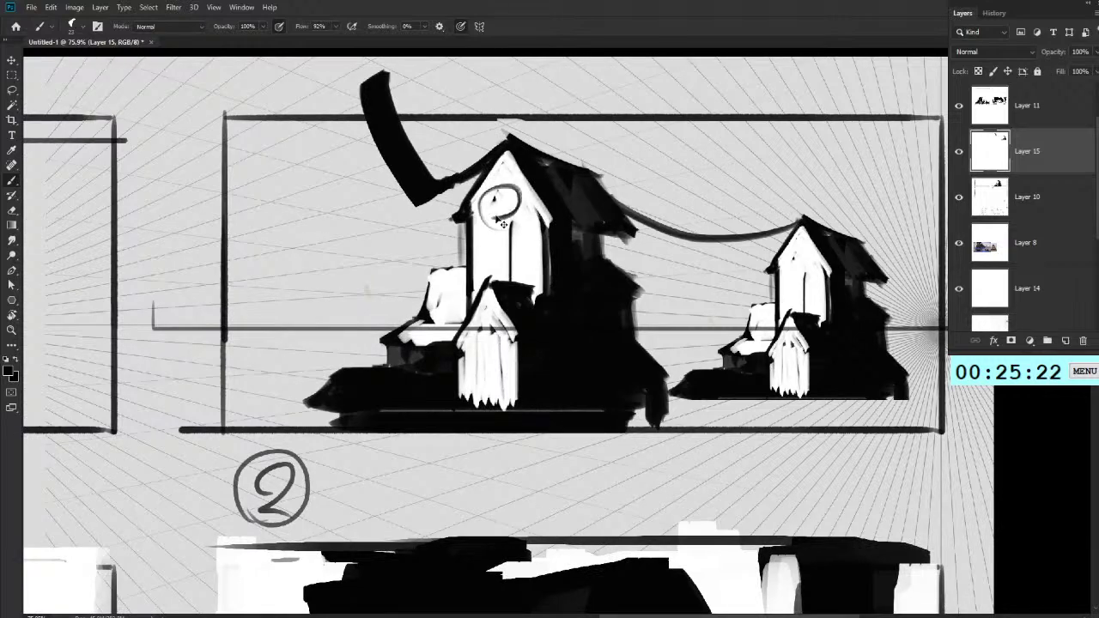
pyautogui.moveTo(512, 225); pyautogui.dragTo(507, 232)
pyautogui.hotkey('ctrl', 'z')
pyautogui.moveTo(502, 137)
pyautogui.mouseDown()
pyautogui.moveTo(415, 296)
pyautogui.moveTo(506, 137)
pyautogui.mouseUp()
pyautogui.hotkey('ctrl', 'z')
pyautogui.hotkey('ctrl', 'z')
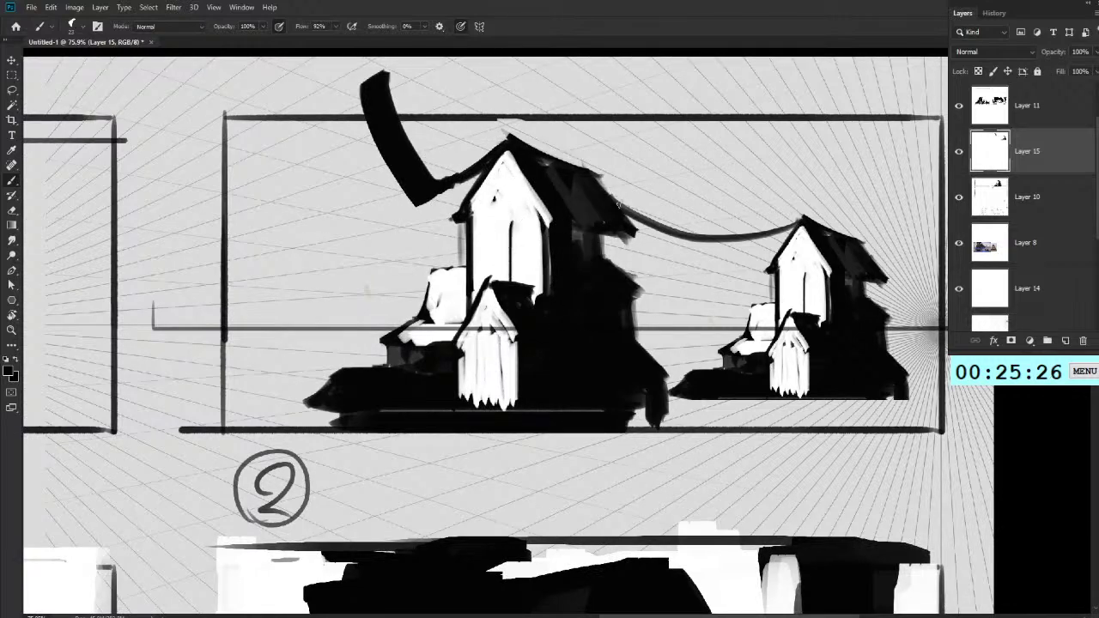
# Step: Sketch loose loops around the large tower and toward the smaller building, and undo them
pyautogui.moveTo(615, 186); pyautogui.dragTo(601, 261)
pyautogui.moveTo(512, 182); pyautogui.dragTo(507, 186)
pyautogui.moveTo(562, 152); pyautogui.dragTo(661, 359)
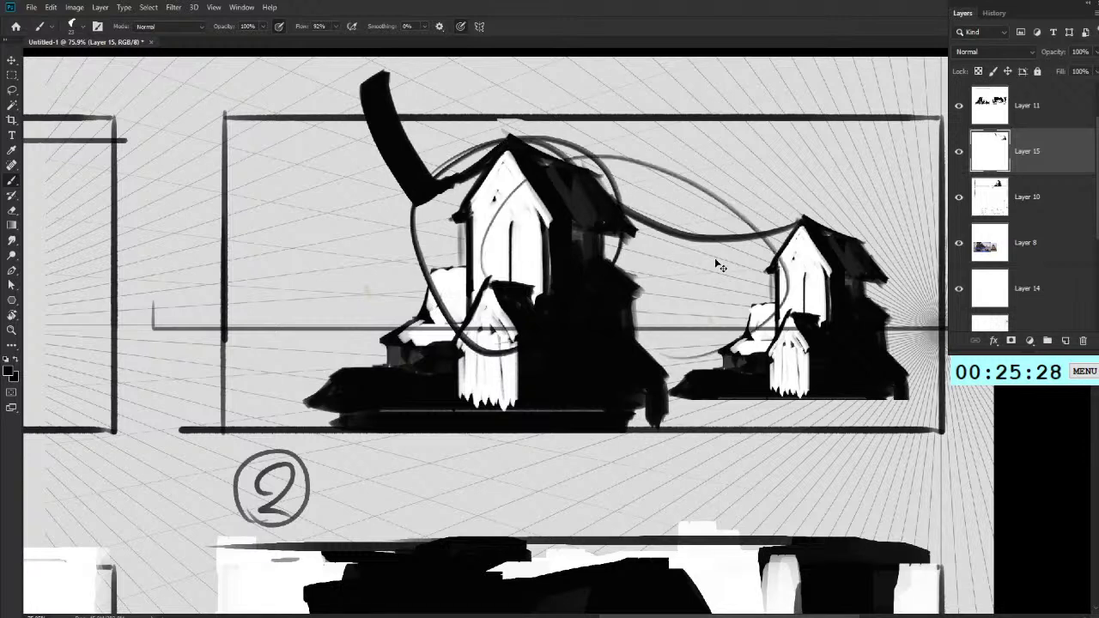
pyautogui.hotkey('ctrl', 'z')
pyautogui.hotkey('ctrl', 'z')
pyautogui.hotkey('ctrl', 'z')
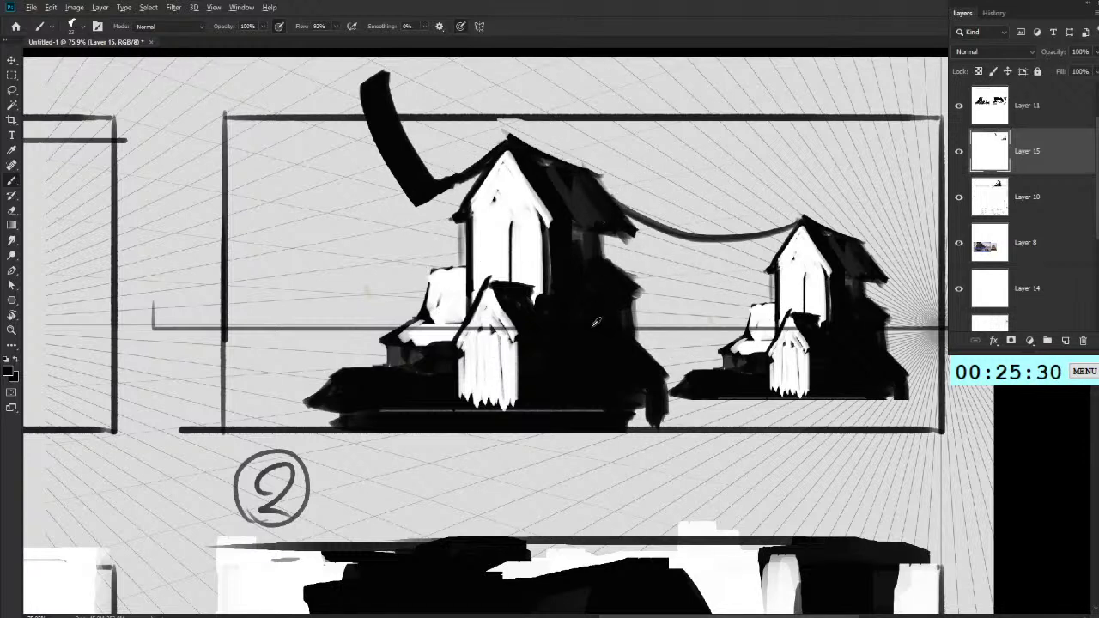
# Step: Fill the sky beside the large tower in frame 2 with white, up to its roof line
pyautogui.moveTo(333, 196); pyautogui.dragTo(333, 277)
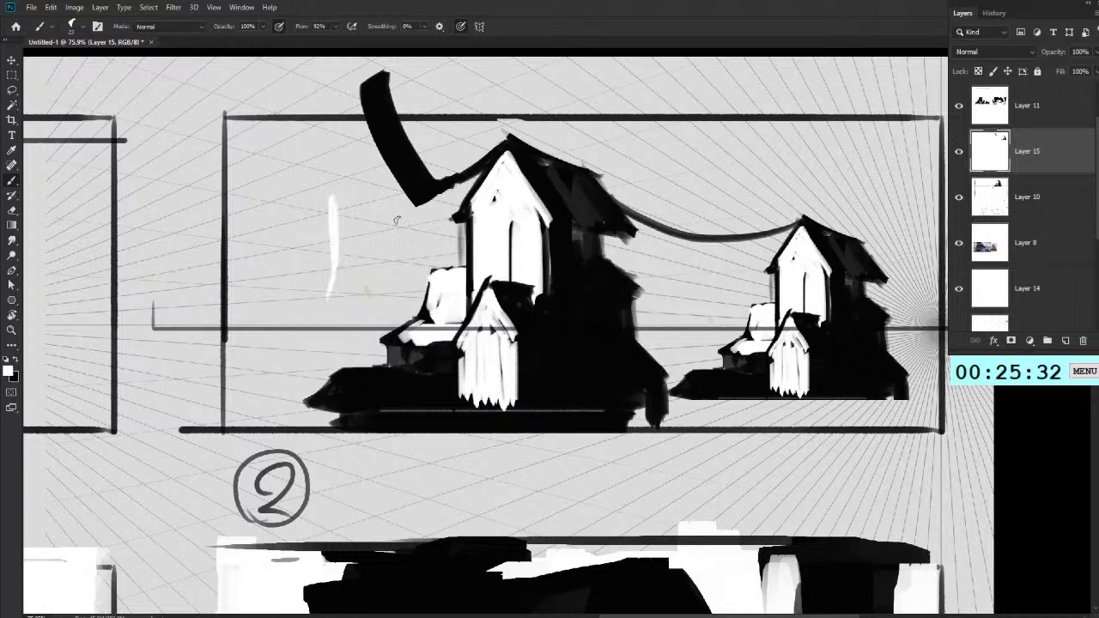
pyautogui.moveTo(318, 196); pyautogui.dragTo(325, 311)
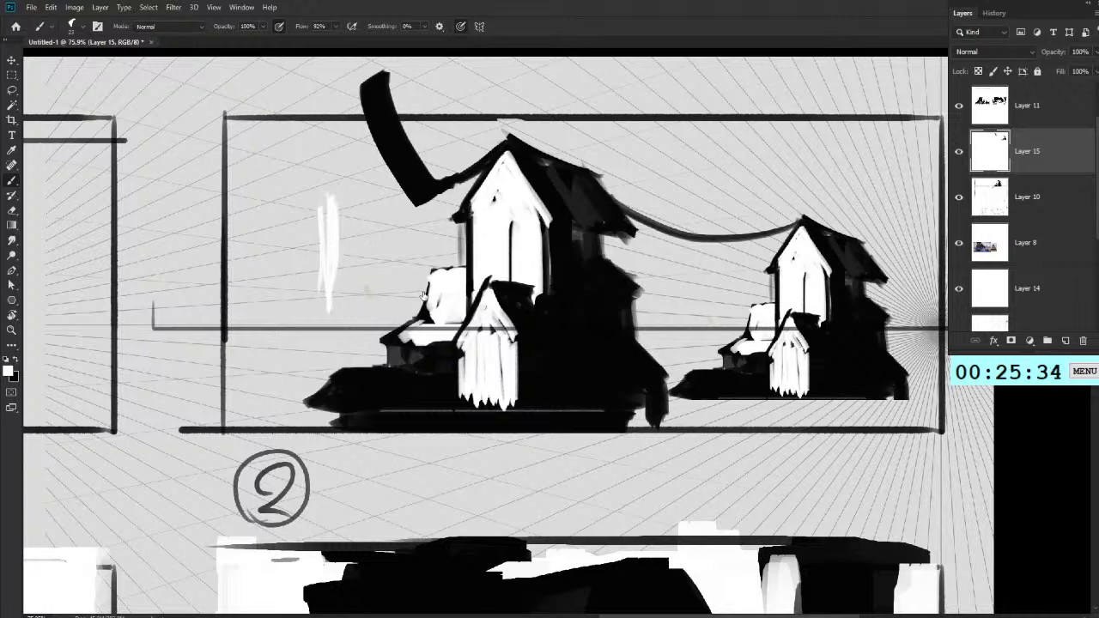
pyautogui.moveTo(309, 181)
pyautogui.mouseDown()
pyautogui.moveTo(283, 297)
pyautogui.moveTo(253, 319)
pyautogui.moveTo(245, 138)
pyautogui.moveTo(255, 150)
pyautogui.mouseUp()
pyautogui.moveTo(314, 167)
pyautogui.mouseDown()
pyautogui.moveTo(340, 171)
pyautogui.moveTo(391, 258)
pyautogui.moveTo(381, 312)
pyautogui.moveTo(262, 316)
pyautogui.moveTo(250, 391)
pyautogui.moveTo(271, 382)
pyautogui.moveTo(262, 376)
pyautogui.moveTo(371, 356)
pyautogui.moveTo(382, 292)
pyautogui.moveTo(406, 296)
pyautogui.moveTo(404, 255)
pyautogui.moveTo(340, 165)
pyautogui.moveTo(344, 150)
pyautogui.mouseUp()
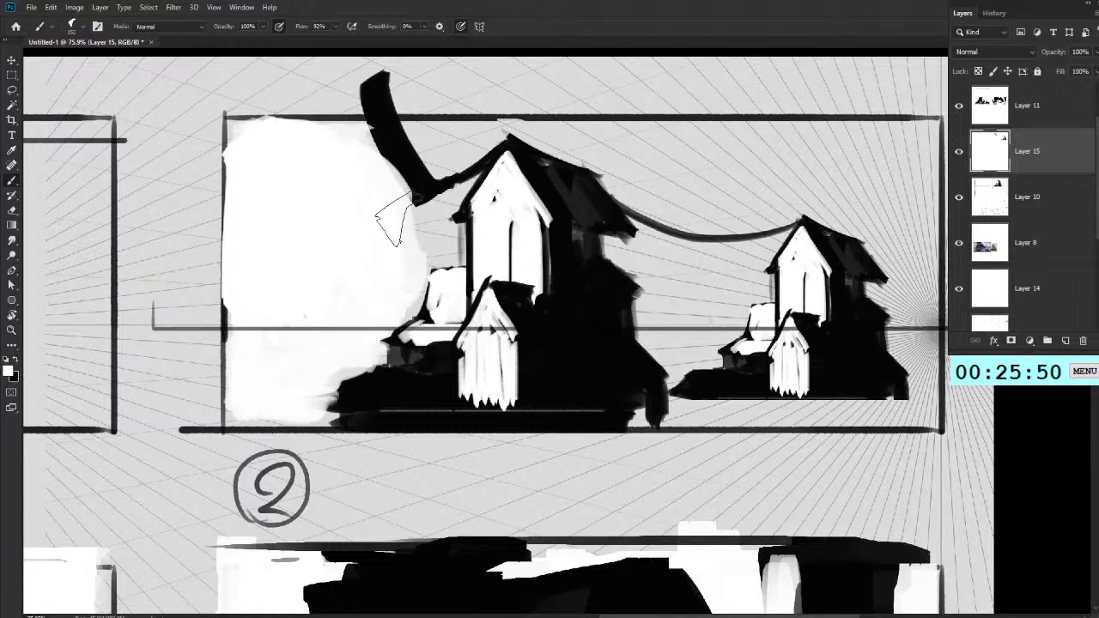
pyautogui.moveTo(421, 214)
pyautogui.mouseDown()
pyautogui.moveTo(430, 258)
pyautogui.moveTo(464, 258)
pyautogui.moveTo(457, 230)
pyautogui.moveTo(440, 232)
pyautogui.moveTo(468, 185)
pyautogui.moveTo(457, 206)
pyautogui.mouseUp()
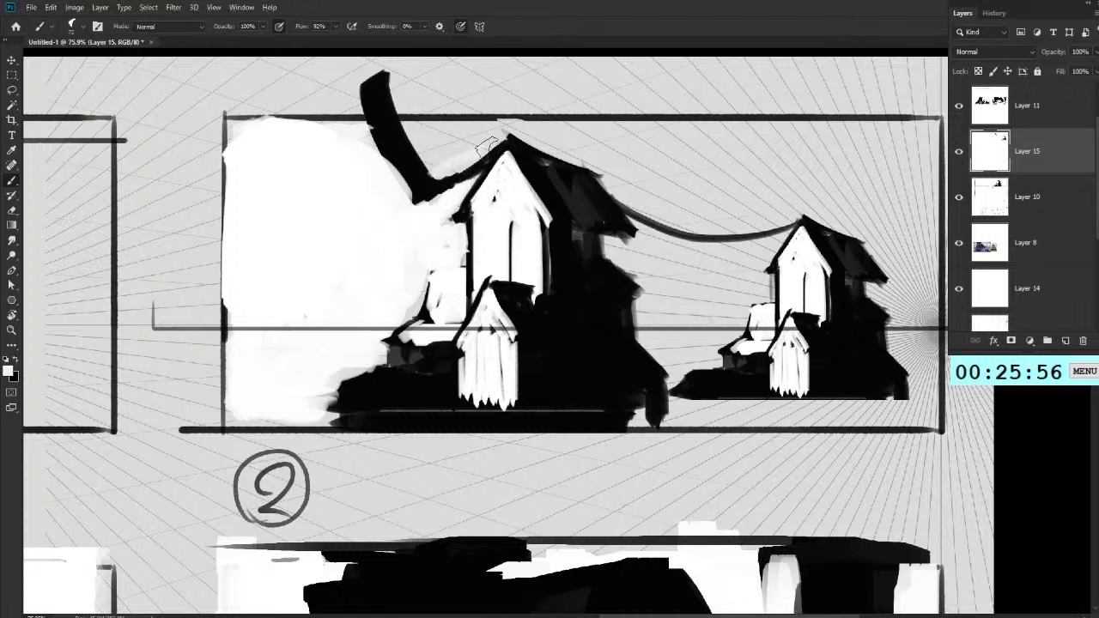
# Step: Block in a dark rectangular tower behind the large building, near frame 2's outer edge, with dark ground strokes at its base
pyautogui.press('x')
pyautogui.moveTo(300, 288)
pyautogui.mouseDown()
pyautogui.moveTo(297, 313)
pyautogui.moveTo(315, 331)
pyautogui.moveTo(401, 250)
pyautogui.moveTo(392, 232)
pyautogui.moveTo(407, 273)
pyautogui.mouseUp()
pyautogui.hotkey('ctrl', 'z')
pyautogui.moveTo(417, 328)
pyautogui.mouseDown()
pyautogui.moveTo(405, 149)
pyautogui.moveTo(428, 327)
pyautogui.mouseUp()
pyautogui.moveTo(402, 172)
pyautogui.mouseDown()
pyautogui.moveTo(431, 167)
pyautogui.moveTo(421, 156)
pyautogui.moveTo(438, 202)
pyautogui.moveTo(445, 314)
pyautogui.moveTo(450, 301)
pyautogui.moveTo(419, 211)
pyautogui.moveTo(444, 329)
pyautogui.moveTo(461, 331)
pyautogui.moveTo(324, 345)
pyautogui.moveTo(412, 335)
pyautogui.moveTo(335, 346)
pyautogui.moveTo(392, 348)
pyautogui.moveTo(450, 374)
pyautogui.moveTo(430, 163)
pyautogui.moveTo(461, 163)
pyautogui.moveTo(476, 273)
pyautogui.moveTo(460, 275)
pyautogui.moveTo(481, 309)
pyautogui.moveTo(393, 261)
pyautogui.moveTo(360, 159)
pyautogui.moveTo(383, 303)
pyautogui.moveTo(405, 290)
pyautogui.moveTo(390, 196)
pyautogui.moveTo(405, 313)
pyautogui.moveTo(369, 303)
pyautogui.moveTo(337, 319)
pyautogui.moveTo(400, 311)
pyautogui.mouseUp()
# Step: Paint the sky around the large tower's roof and the gap between the two buildings white, with a band along the frame's upper edge
pyautogui.press('x')
pyautogui.moveTo(713, 253)
pyautogui.mouseDown()
pyautogui.moveTo(718, 275)
pyautogui.moveTo(687, 245)
pyautogui.moveTo(721, 224)
pyautogui.moveTo(730, 309)
pyautogui.moveTo(715, 344)
pyautogui.moveTo(799, 339)
pyautogui.moveTo(811, 305)
pyautogui.moveTo(750, 303)
pyautogui.moveTo(739, 249)
pyautogui.moveTo(855, 240)
pyautogui.moveTo(785, 260)
pyautogui.moveTo(683, 155)
pyautogui.moveTo(619, 129)
pyautogui.moveTo(567, 129)
pyautogui.moveTo(516, 176)
pyautogui.moveTo(498, 133)
pyautogui.moveTo(615, 130)
pyautogui.moveTo(424, 159)
pyautogui.mouseUp()
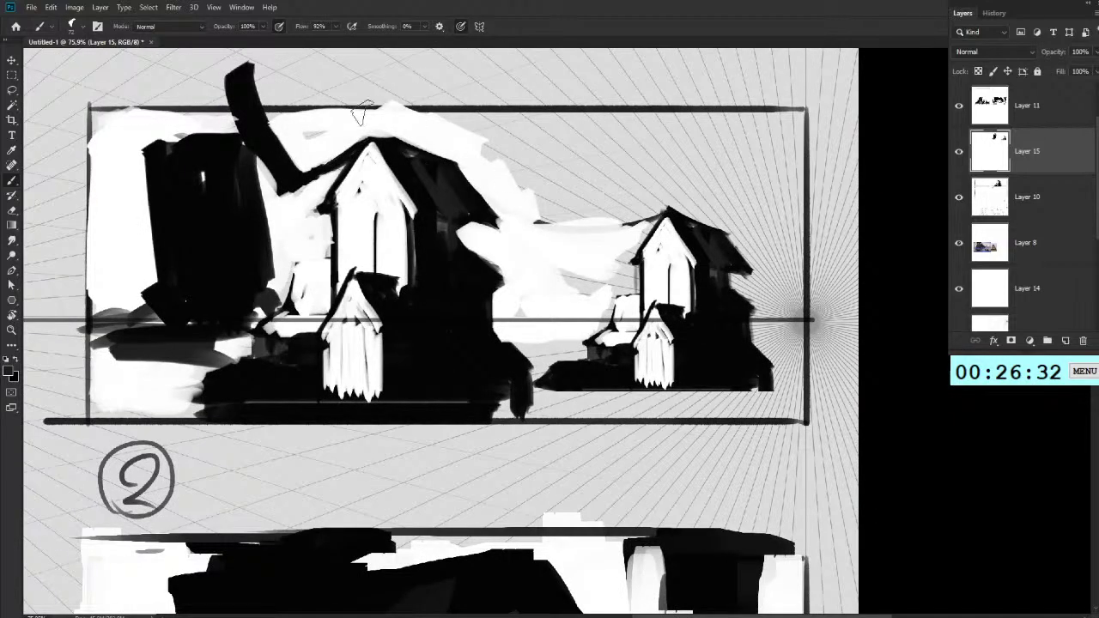
pyautogui.moveTo(388, 145)
pyautogui.mouseDown()
pyautogui.moveTo(378, 136)
pyautogui.moveTo(410, 155)
pyautogui.mouseUp()
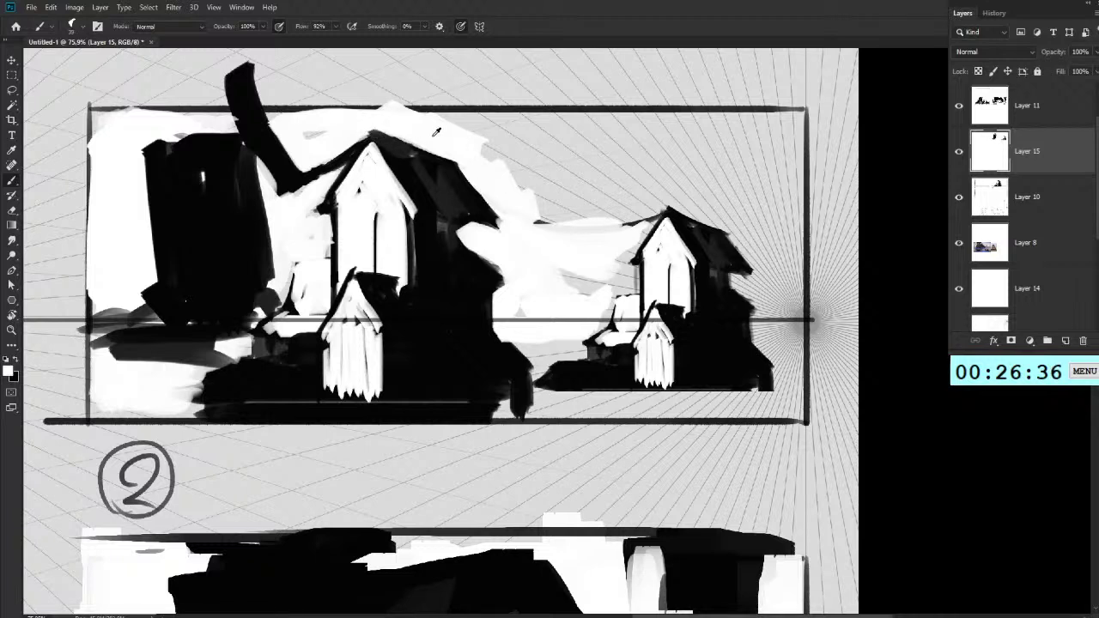
pyautogui.hotkey('ctrl', 'z')
pyautogui.moveTo(411, 117)
pyautogui.mouseDown()
pyautogui.moveTo(778, 144)
pyautogui.moveTo(793, 117)
pyautogui.mouseUp()
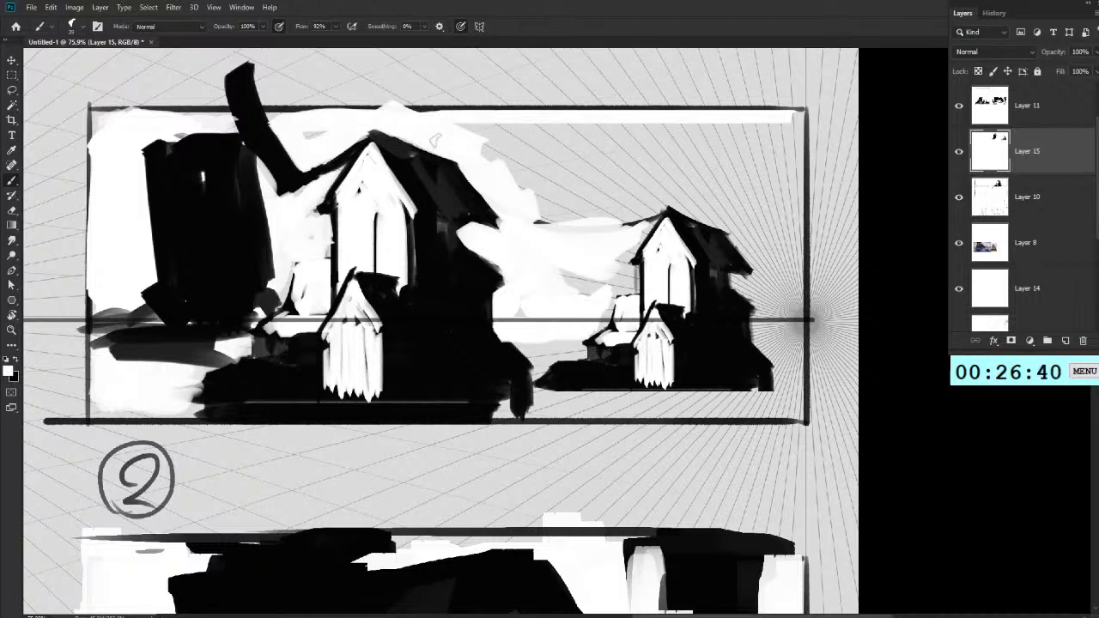
pyautogui.moveTo(491, 152)
pyautogui.mouseDown()
pyautogui.moveTo(548, 223)
pyautogui.moveTo(525, 199)
pyautogui.moveTo(535, 185)
pyautogui.moveTo(559, 217)
pyautogui.moveTo(555, 255)
pyautogui.moveTo(517, 292)
pyautogui.moveTo(542, 257)
pyautogui.mouseUp()
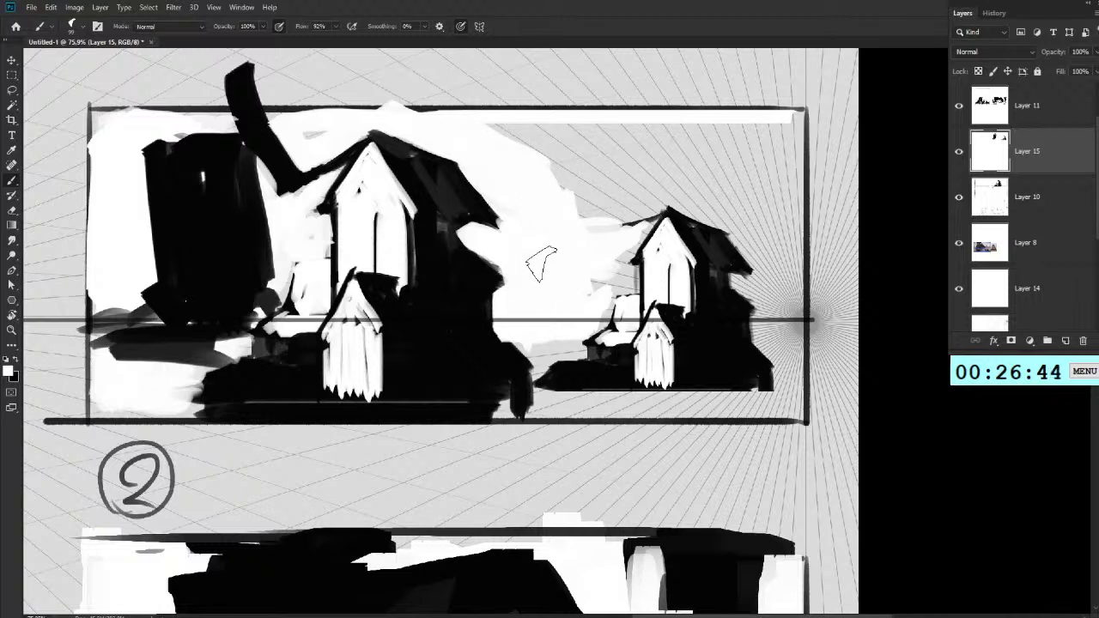
pyautogui.moveTo(511, 306)
pyautogui.mouseDown()
pyautogui.moveTo(524, 350)
pyautogui.moveTo(543, 359)
pyautogui.moveTo(549, 344)
pyautogui.moveTo(541, 344)
pyautogui.mouseUp()
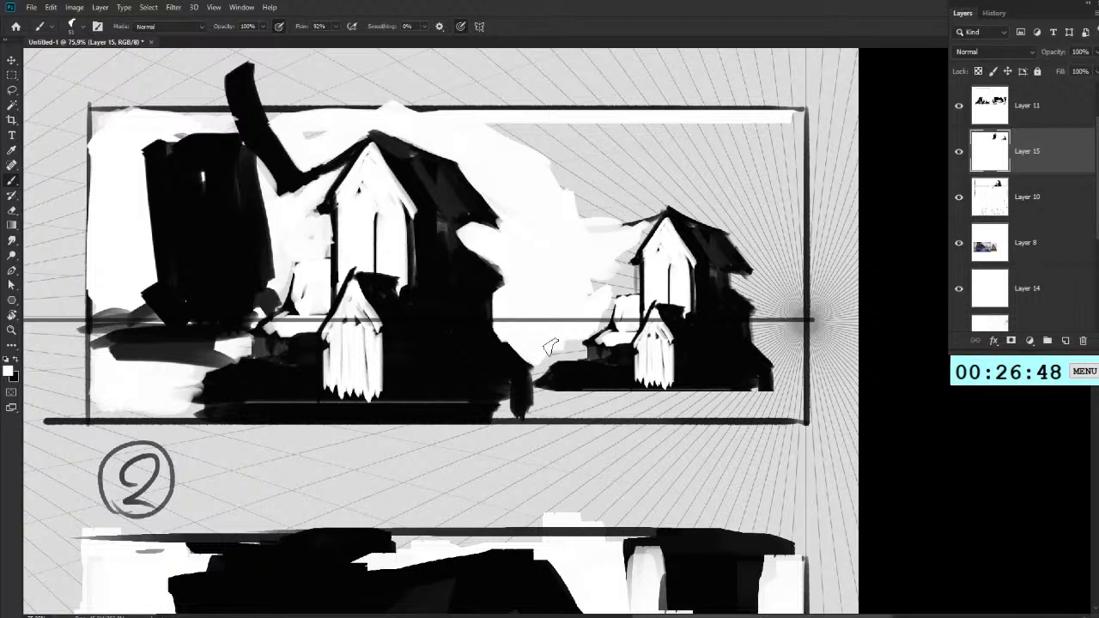
# Step: Fill the ground strip and remaining sky around the smaller building with white, and clean up the white along the frame's edges
pyautogui.moveTo(521, 410)
pyautogui.mouseDown()
pyautogui.moveTo(594, 414)
pyautogui.moveTo(652, 401)
pyautogui.moveTo(605, 404)
pyautogui.moveTo(793, 413)
pyautogui.moveTo(782, 386)
pyautogui.mouseUp()
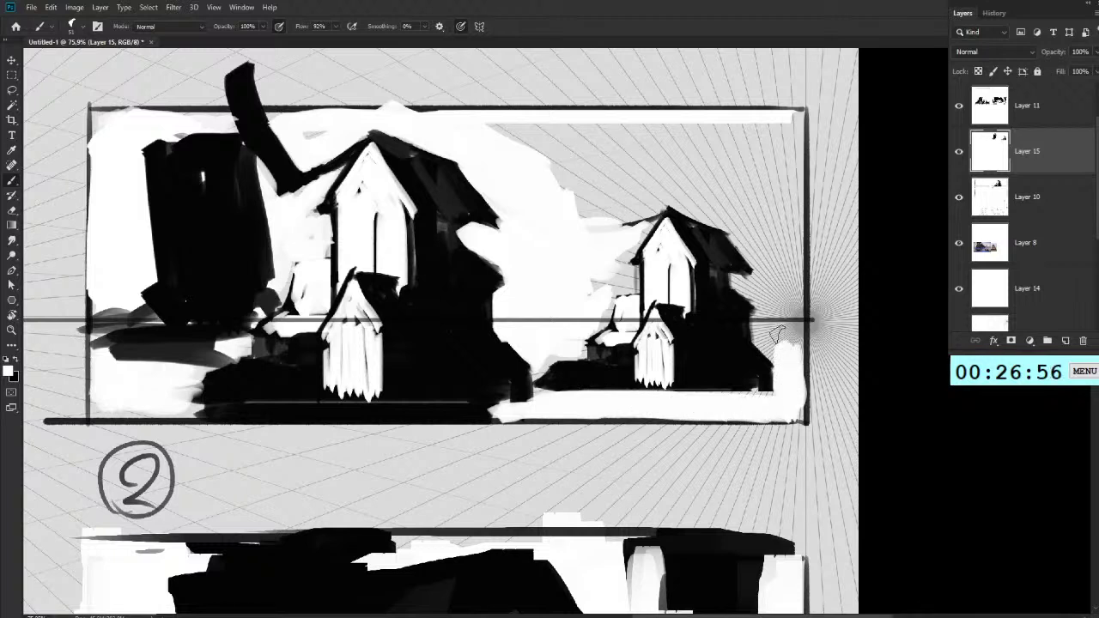
pyautogui.moveTo(773, 346)
pyautogui.mouseDown()
pyautogui.moveTo(787, 269)
pyautogui.moveTo(769, 324)
pyautogui.moveTo(736, 288)
pyautogui.moveTo(767, 303)
pyautogui.moveTo(743, 284)
pyautogui.moveTo(766, 284)
pyautogui.moveTo(755, 258)
pyautogui.mouseUp()
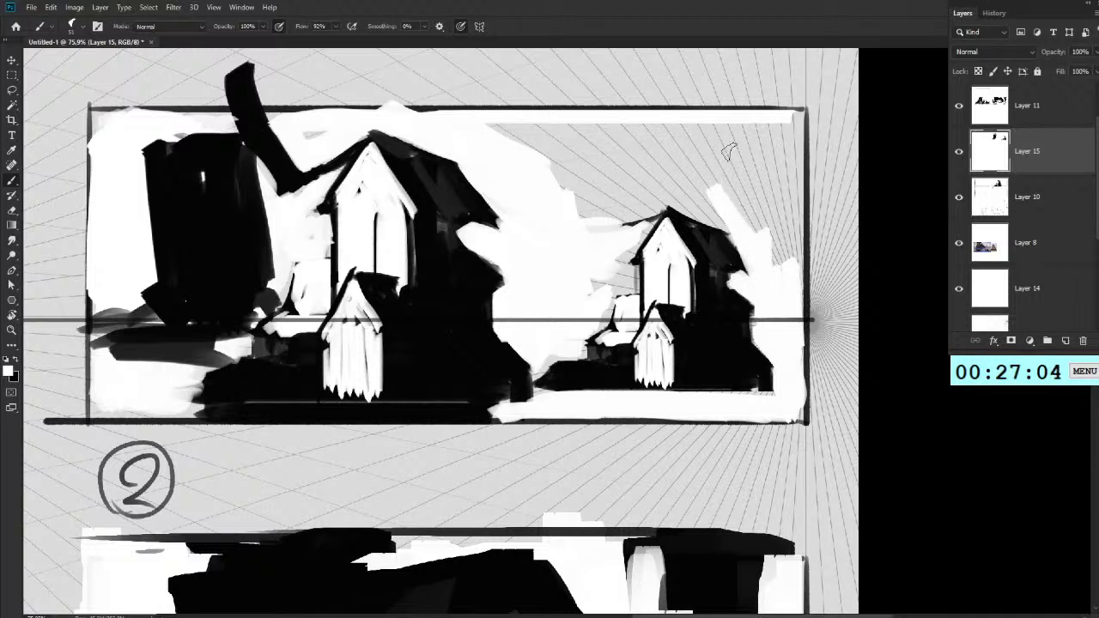
pyautogui.moveTo(760, 273)
pyautogui.mouseDown()
pyautogui.moveTo(731, 225)
pyautogui.moveTo(738, 180)
pyautogui.moveTo(764, 216)
pyautogui.moveTo(774, 206)
pyautogui.moveTo(796, 275)
pyautogui.moveTo(785, 115)
pyautogui.moveTo(776, 155)
pyautogui.moveTo(446, 148)
pyautogui.moveTo(524, 142)
pyautogui.moveTo(476, 131)
pyautogui.moveTo(562, 171)
pyautogui.moveTo(585, 207)
pyautogui.moveTo(533, 168)
pyautogui.moveTo(546, 142)
pyautogui.moveTo(593, 249)
pyautogui.mouseUp()
pyautogui.moveTo(599, 290)
pyautogui.mouseDown()
pyautogui.moveTo(603, 323)
pyautogui.moveTo(611, 281)
pyautogui.moveTo(629, 286)
pyautogui.moveTo(625, 267)
pyautogui.moveTo(632, 279)
pyautogui.moveTo(616, 249)
pyautogui.moveTo(657, 199)
pyautogui.moveTo(639, 232)
pyautogui.moveTo(610, 228)
pyautogui.moveTo(591, 219)
pyautogui.moveTo(629, 207)
pyautogui.moveTo(623, 220)
pyautogui.moveTo(622, 189)
pyautogui.moveTo(565, 177)
pyautogui.moveTo(699, 201)
pyautogui.moveTo(672, 199)
pyautogui.moveTo(724, 223)
pyautogui.moveTo(729, 190)
pyautogui.moveTo(660, 197)
pyautogui.moveTo(743, 205)
pyautogui.moveTo(711, 190)
pyautogui.moveTo(542, 196)
pyautogui.moveTo(735, 191)
pyautogui.moveTo(592, 177)
pyautogui.moveTo(750, 162)
pyautogui.moveTo(772, 144)
pyautogui.moveTo(701, 133)
pyautogui.moveTo(651, 151)
pyautogui.moveTo(526, 147)
pyautogui.moveTo(668, 135)
pyautogui.moveTo(486, 139)
pyautogui.moveTo(640, 159)
pyautogui.moveTo(606, 167)
pyautogui.mouseUp()
pyautogui.moveTo(302, 124); pyautogui.dragTo(271, 215)
pyautogui.moveTo(174, 387)
pyautogui.mouseDown()
pyautogui.moveTo(131, 407)
pyautogui.moveTo(162, 402)
pyautogui.moveTo(95, 407)
pyautogui.moveTo(130, 400)
pyautogui.mouseUp()
pyautogui.moveTo(94, 126); pyautogui.dragTo(108, 120)
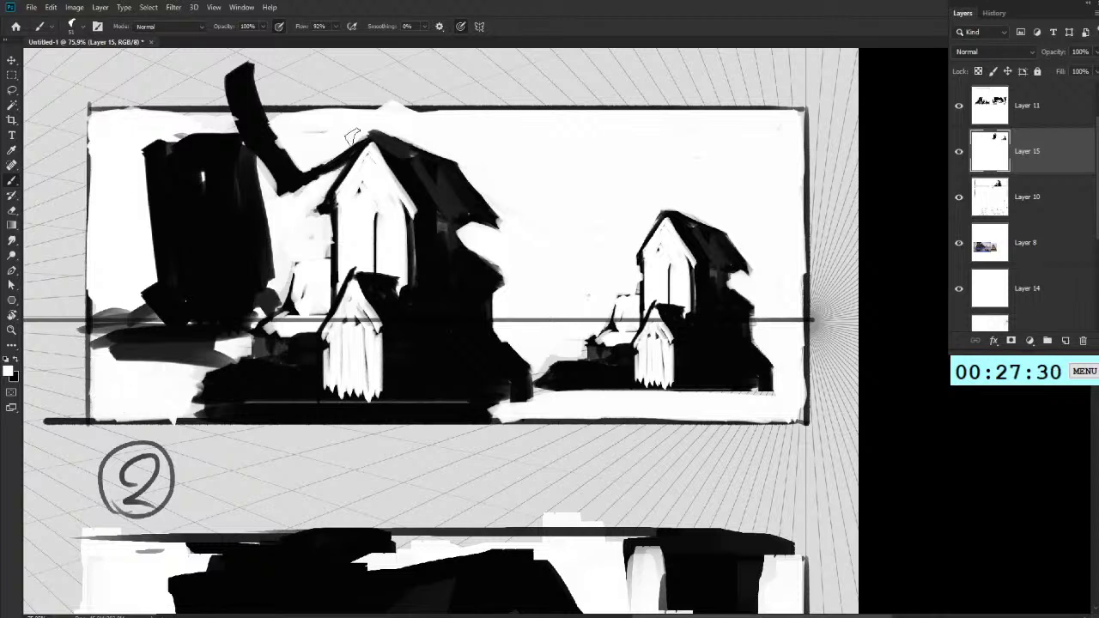
# Step: Block in a second dark tower with a wide base between the large and small buildings
pyautogui.press('x')
pyautogui.moveTo(554, 133)
pyautogui.mouseDown()
pyautogui.moveTo(554, 249)
pyautogui.moveTo(615, 225)
pyautogui.moveTo(516, 309)
pyautogui.moveTo(610, 287)
pyautogui.mouseUp()
pyautogui.press('x')
pyautogui.moveTo(551, 342); pyautogui.dragTo(534, 345)
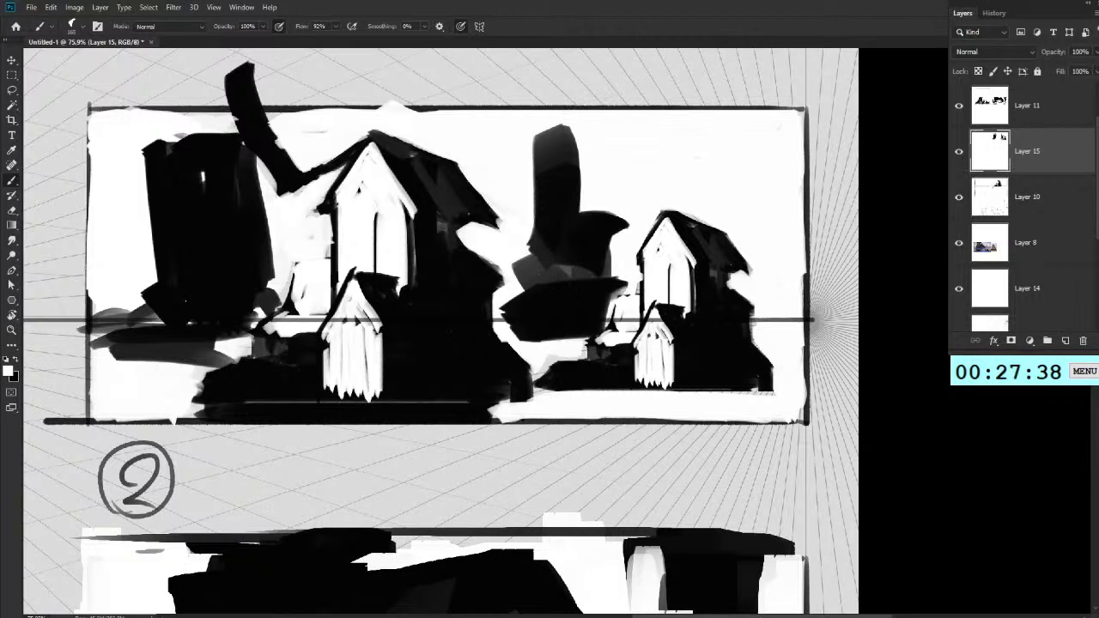
pyautogui.press('x')
pyautogui.moveTo(591, 153)
pyautogui.mouseDown()
pyautogui.moveTo(585, 253)
pyautogui.moveTo(576, 176)
pyautogui.moveTo(619, 292)
pyautogui.moveTo(610, 146)
pyautogui.moveTo(699, 300)
pyautogui.moveTo(620, 279)
pyautogui.mouseUp()
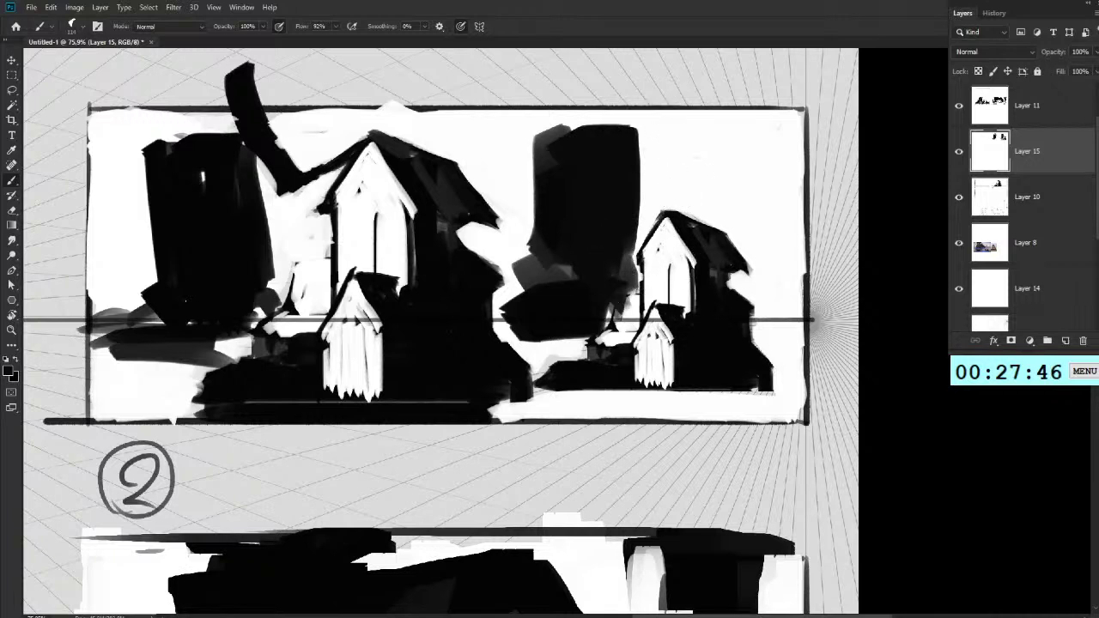
pyautogui.moveTo(628, 307)
pyautogui.mouseDown()
pyautogui.moveTo(609, 284)
pyautogui.moveTo(604, 292)
pyautogui.moveTo(632, 262)
pyautogui.mouseUp()
pyautogui.moveTo(753, 136); pyautogui.dragTo(748, 182)
pyautogui.hotkey('ctrl', 'z')
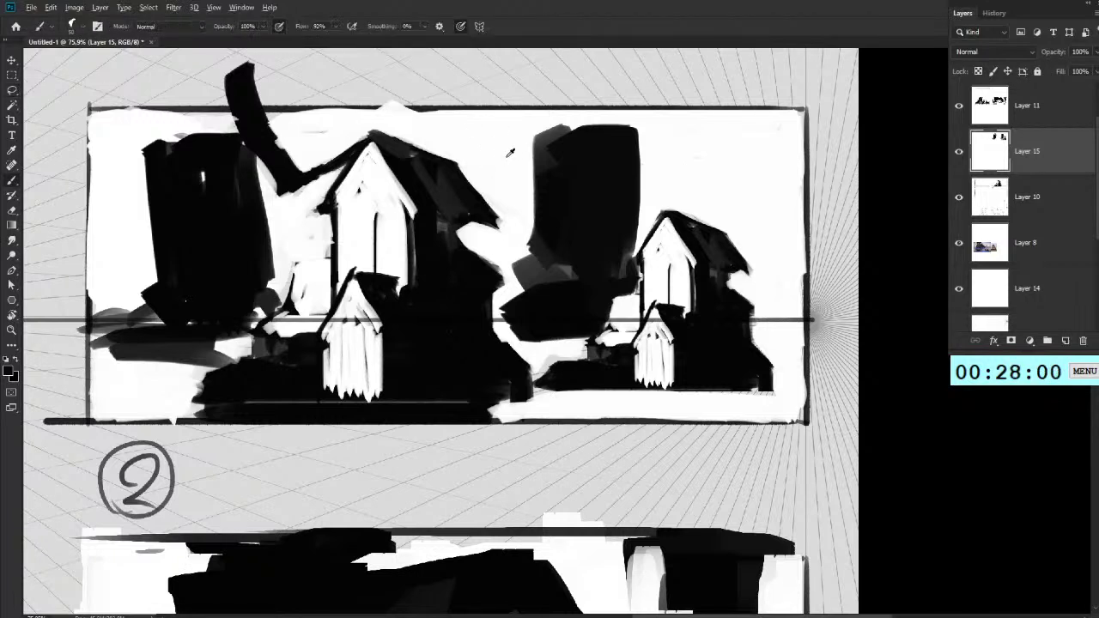
# Step: Cut the second dark tower's top lower with white and add ground strokes beneath its base
pyautogui.moveTo(531, 148)
pyautogui.mouseDown()
pyautogui.moveTo(641, 151)
pyautogui.moveTo(639, 162)
pyautogui.moveTo(642, 137)
pyautogui.mouseUp()
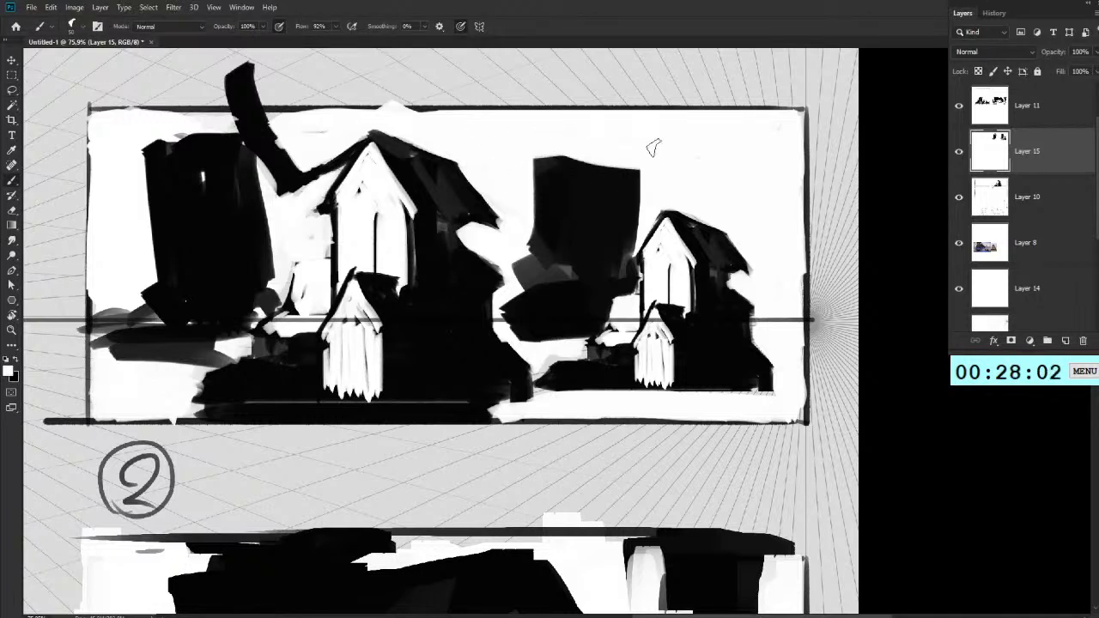
pyautogui.press('x')
pyautogui.moveTo(542, 326)
pyautogui.mouseDown()
pyautogui.moveTo(493, 331)
pyautogui.moveTo(531, 355)
pyautogui.moveTo(560, 340)
pyautogui.moveTo(515, 337)
pyautogui.moveTo(608, 334)
pyautogui.moveTo(500, 342)
pyautogui.mouseUp()
pyautogui.press('x')
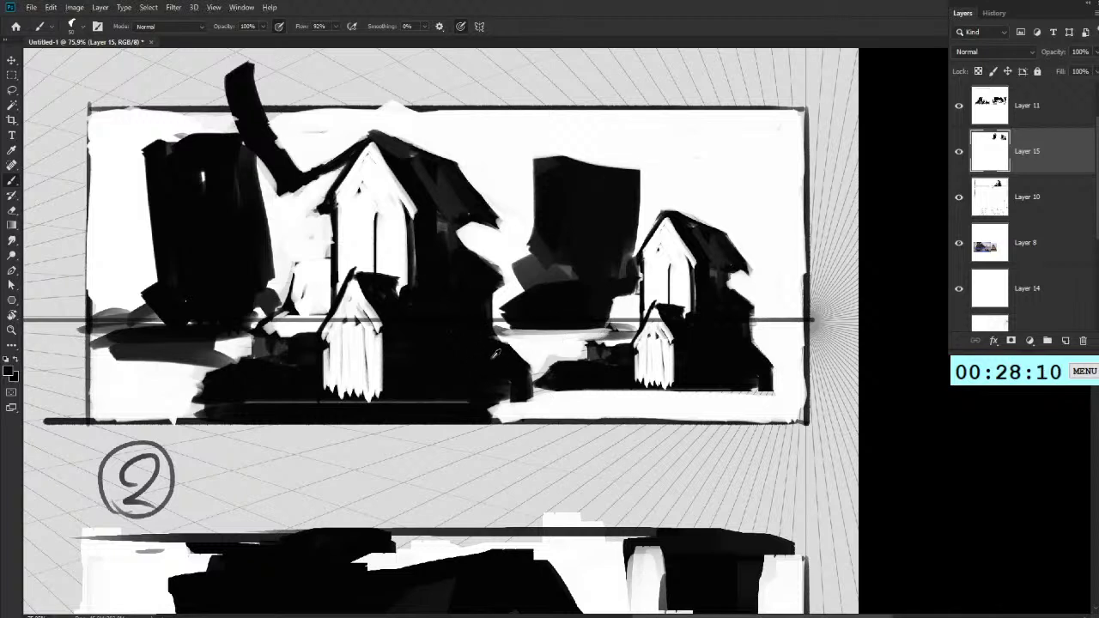
# Step: Extend the large building's base toward the lower frame edge in black and shape a white trapezoid inside it
pyautogui.moveTo(496, 344)
pyautogui.mouseDown()
pyautogui.moveTo(530, 368)
pyautogui.moveTo(477, 299)
pyautogui.moveTo(493, 345)
pyautogui.moveTo(520, 356)
pyautogui.moveTo(549, 405)
pyautogui.moveTo(547, 416)
pyautogui.moveTo(526, 408)
pyautogui.moveTo(494, 425)
pyautogui.mouseUp()
pyautogui.hotkey('ctrl', 'z')
pyautogui.press('x')
pyautogui.moveTo(444, 351)
pyautogui.mouseDown()
pyautogui.moveTo(472, 370)
pyautogui.moveTo(466, 355)
pyautogui.moveTo(480, 388)
pyautogui.moveTo(444, 388)
pyautogui.moveTo(452, 372)
pyautogui.moveTo(473, 371)
pyautogui.moveTo(416, 363)
pyautogui.mouseUp()
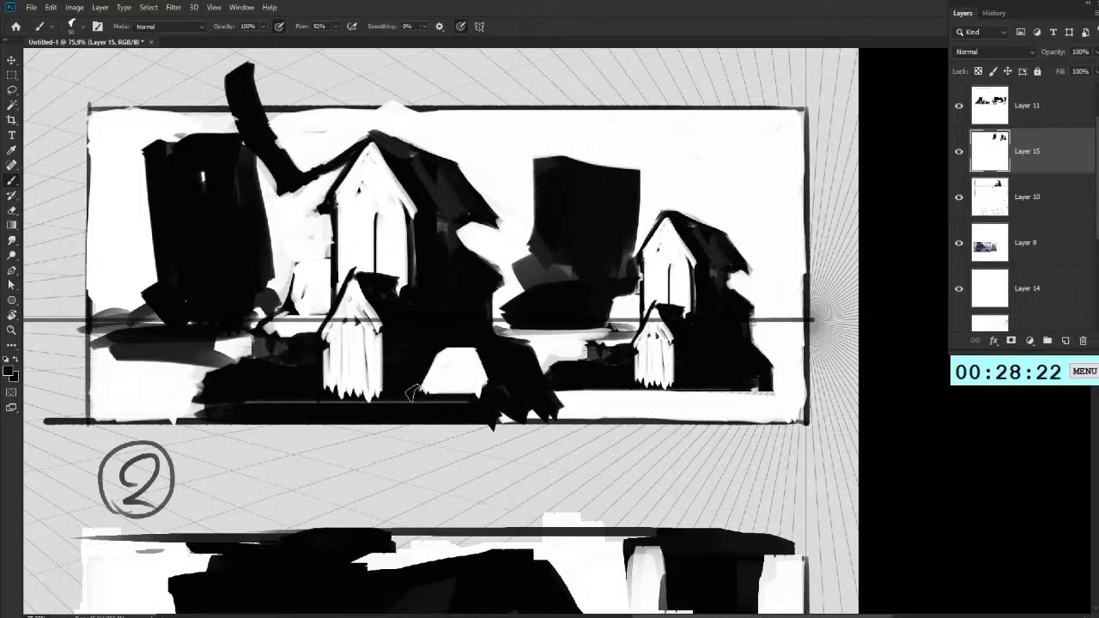
pyautogui.moveTo(422, 389); pyautogui.dragTo(495, 383)
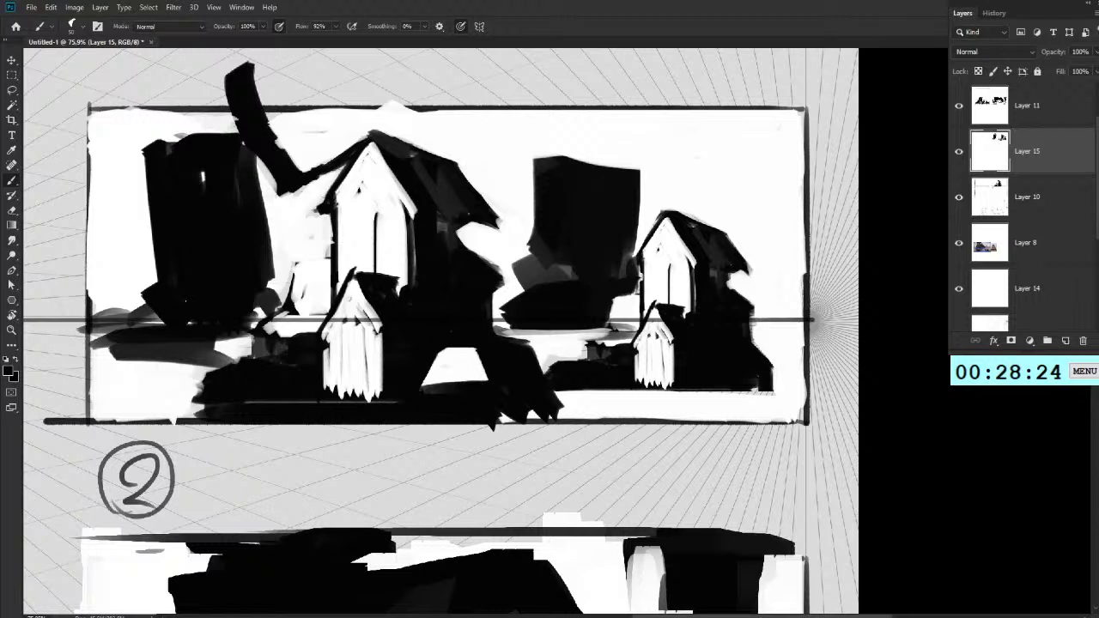
pyautogui.hotkey('ctrl', 'z')
pyautogui.moveTo(435, 400); pyautogui.dragTo(416, 397)
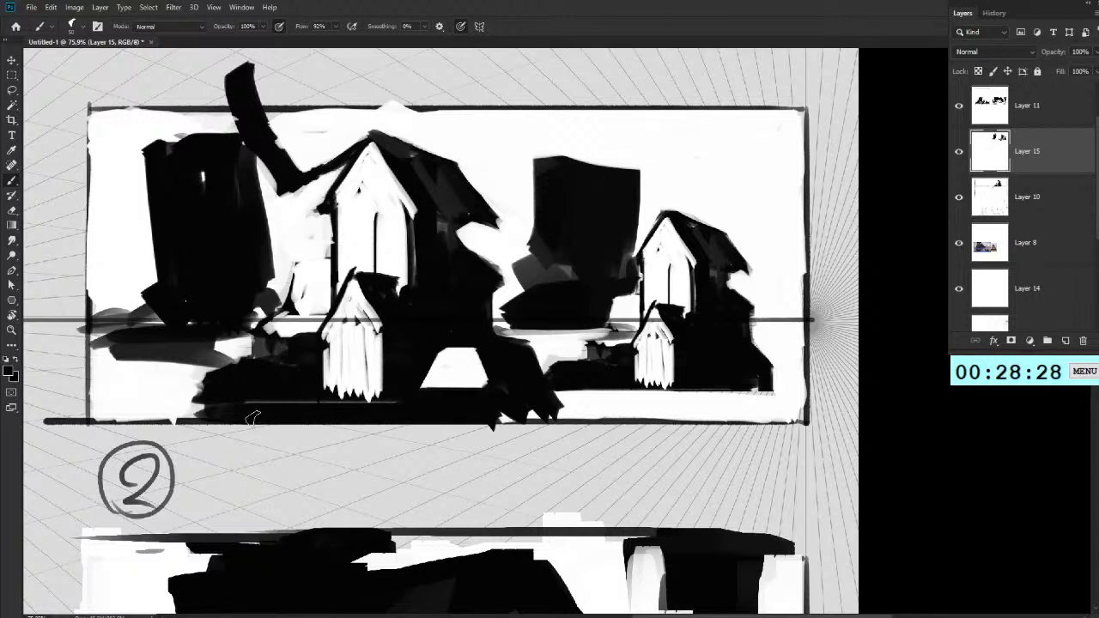
pyautogui.moveTo(302, 398); pyautogui.dragTo(397, 396)
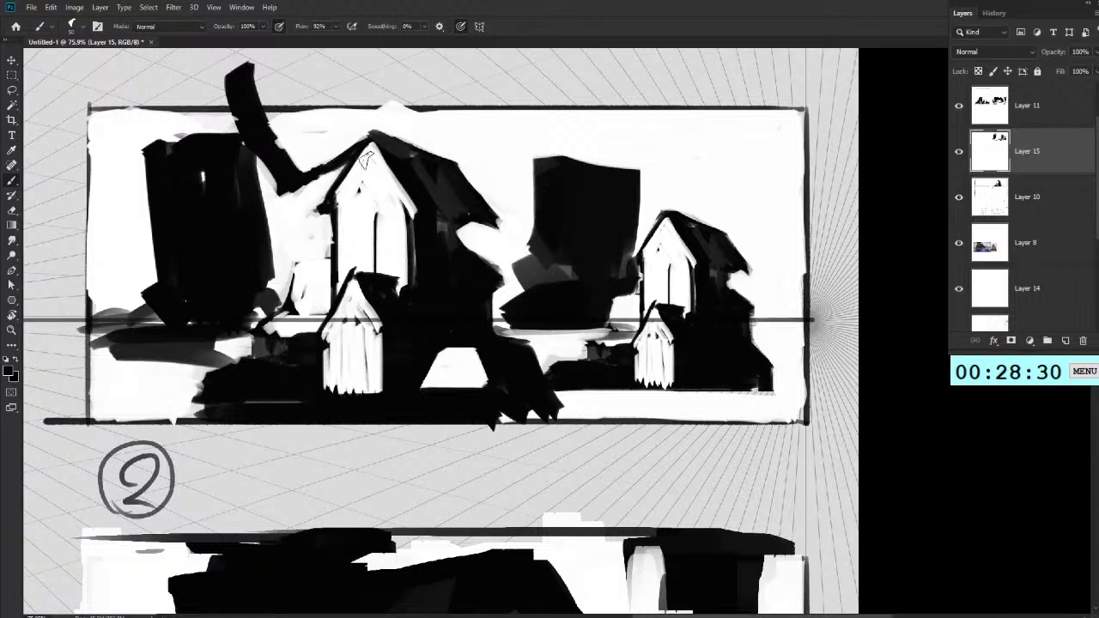
# Step: Repaint the large building's small gabled front as solid white and extend it down to the frame's lower edge
pyautogui.moveTo(340, 347)
pyautogui.mouseDown()
pyautogui.moveTo(333, 378)
pyautogui.moveTo(339, 329)
pyautogui.mouseUp()
pyautogui.press('x')
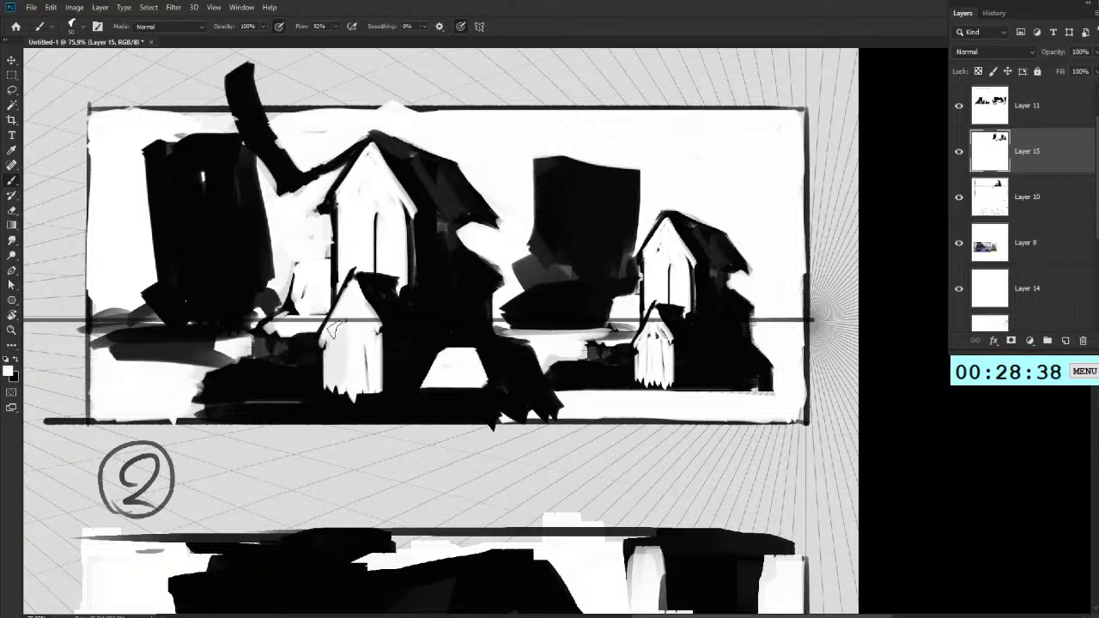
pyautogui.moveTo(329, 341)
pyautogui.mouseDown()
pyautogui.moveTo(329, 387)
pyautogui.moveTo(347, 410)
pyautogui.mouseUp()
pyautogui.moveTo(365, 346)
pyautogui.mouseDown()
pyautogui.moveTo(367, 419)
pyautogui.moveTo(366, 410)
pyautogui.moveTo(376, 416)
pyautogui.moveTo(345, 417)
pyautogui.moveTo(354, 417)
pyautogui.mouseUp()
pyautogui.moveTo(329, 374)
pyautogui.mouseDown()
pyautogui.moveTo(333, 411)
pyautogui.moveTo(318, 404)
pyautogui.mouseUp()
pyautogui.moveTo(341, 356); pyautogui.dragTo(314, 392)
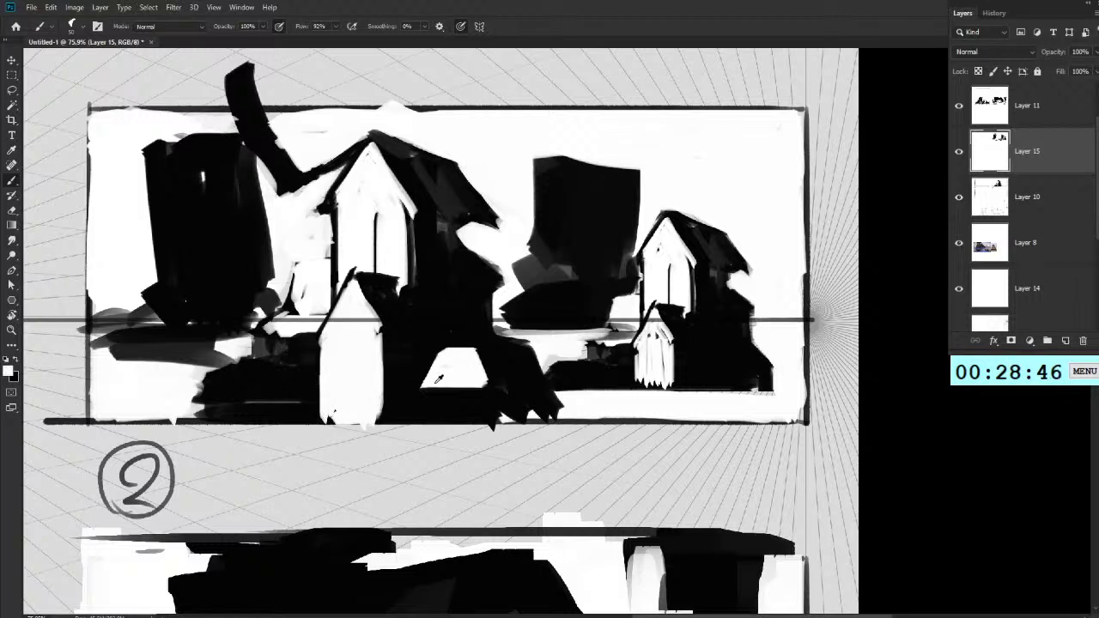
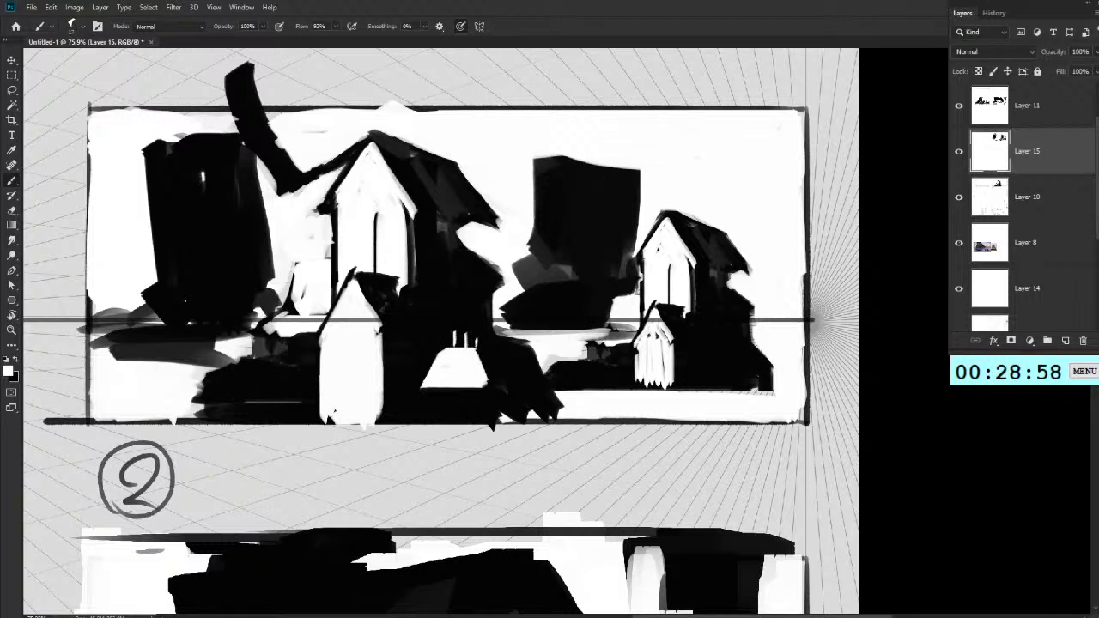
# Step: Draw overhanging eaves and crossing centre and eave lines on the gabled front, and touch up its white wall
pyautogui.keyDown('alt'); pyautogui.click(371, 277); pyautogui.keyUp('alt')
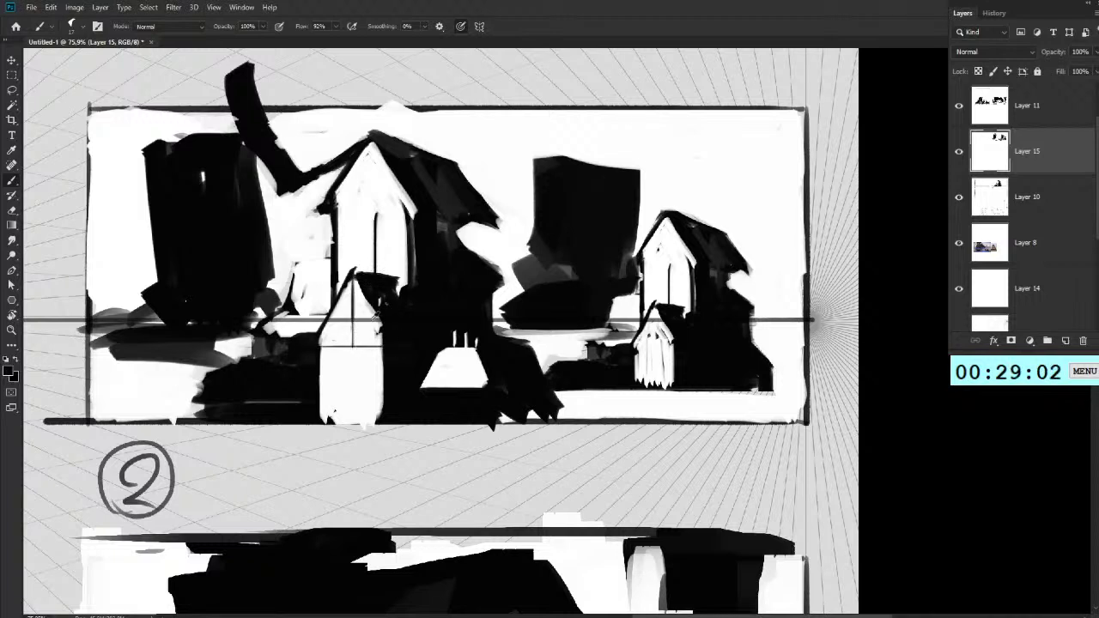
pyautogui.moveTo(362, 286)
pyautogui.mouseDown()
pyautogui.moveTo(396, 346)
pyautogui.moveTo(354, 273)
pyautogui.mouseUp()
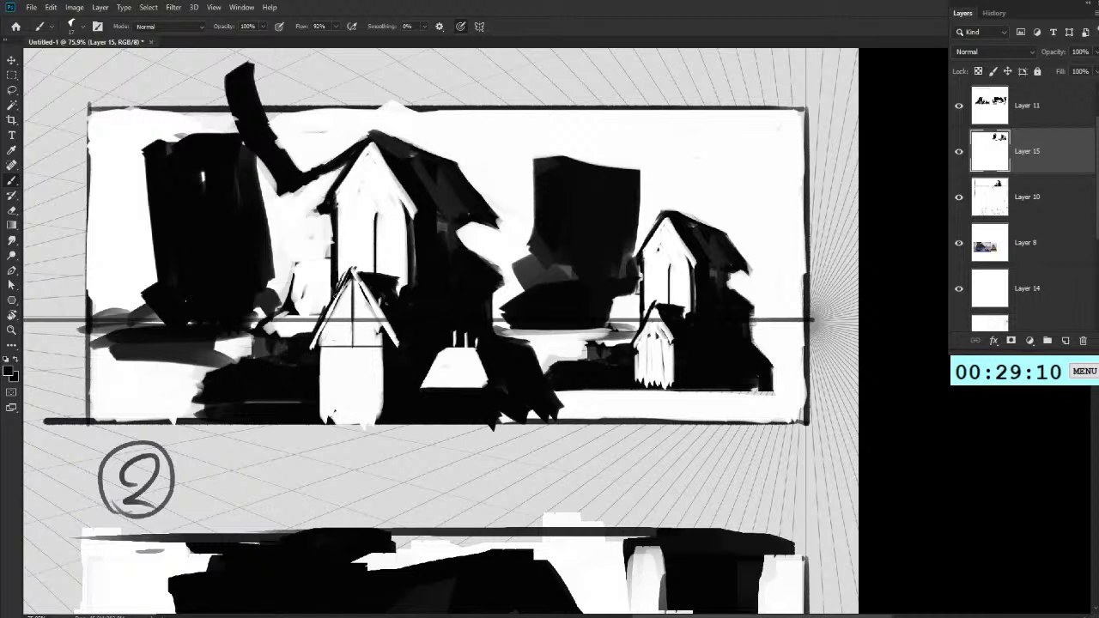
pyautogui.hotkey('ctrl', 'z')
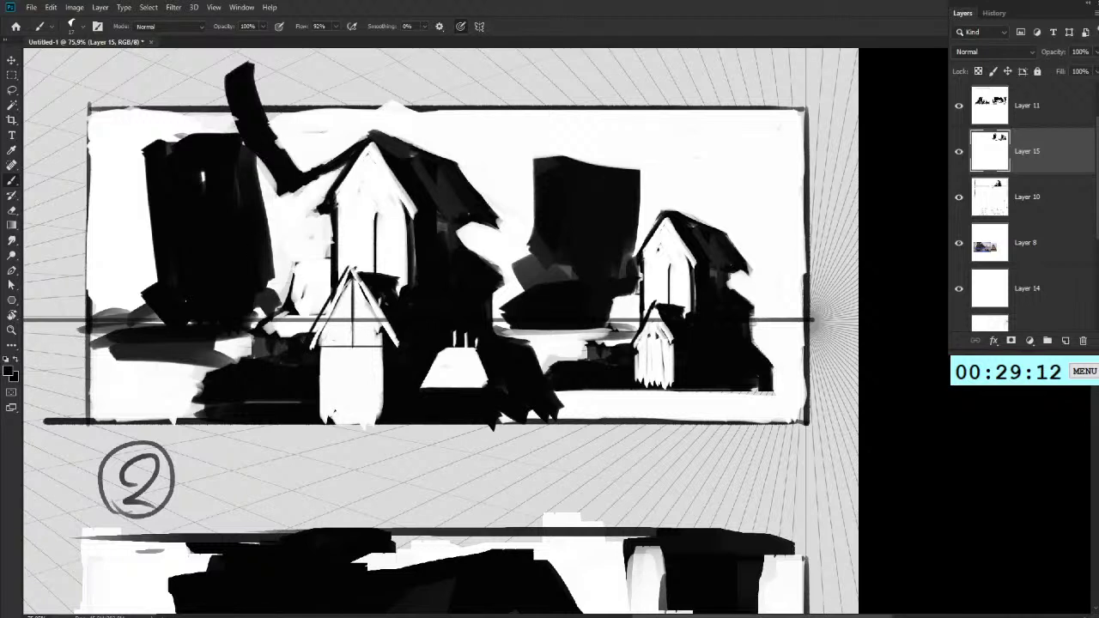
pyautogui.hotkey('ctrl', 'z')
pyautogui.moveTo(349, 266); pyautogui.dragTo(310, 332)
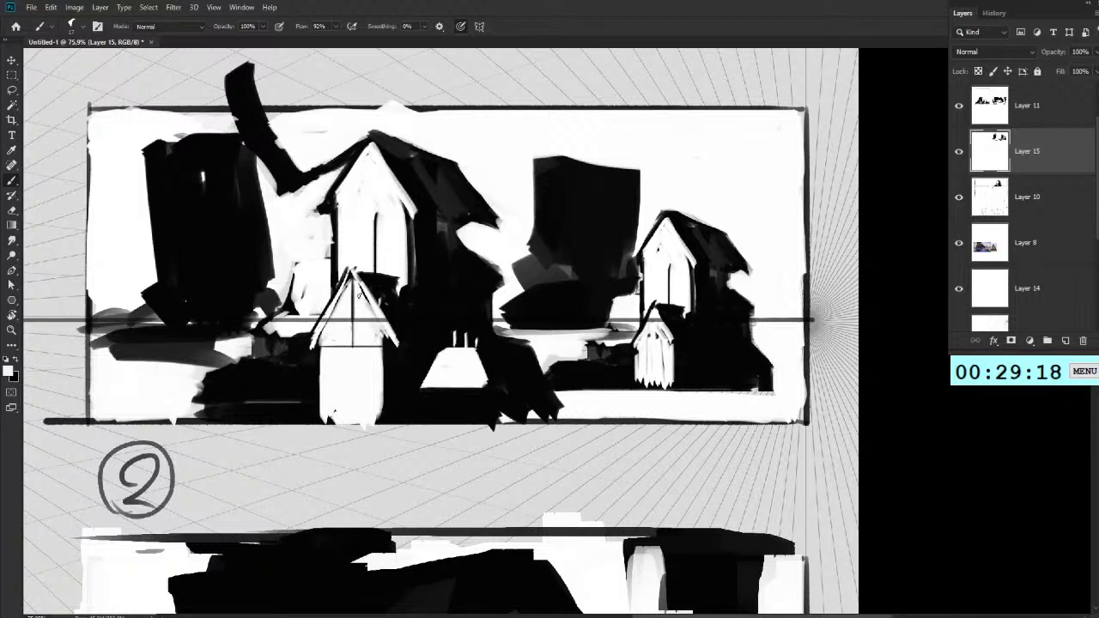
pyautogui.moveTo(381, 344)
pyautogui.mouseDown()
pyautogui.moveTo(386, 419)
pyautogui.moveTo(328, 415)
pyautogui.mouseUp()
pyautogui.press('x')
pyautogui.moveTo(455, 516); pyautogui.dragTo(562, 469)
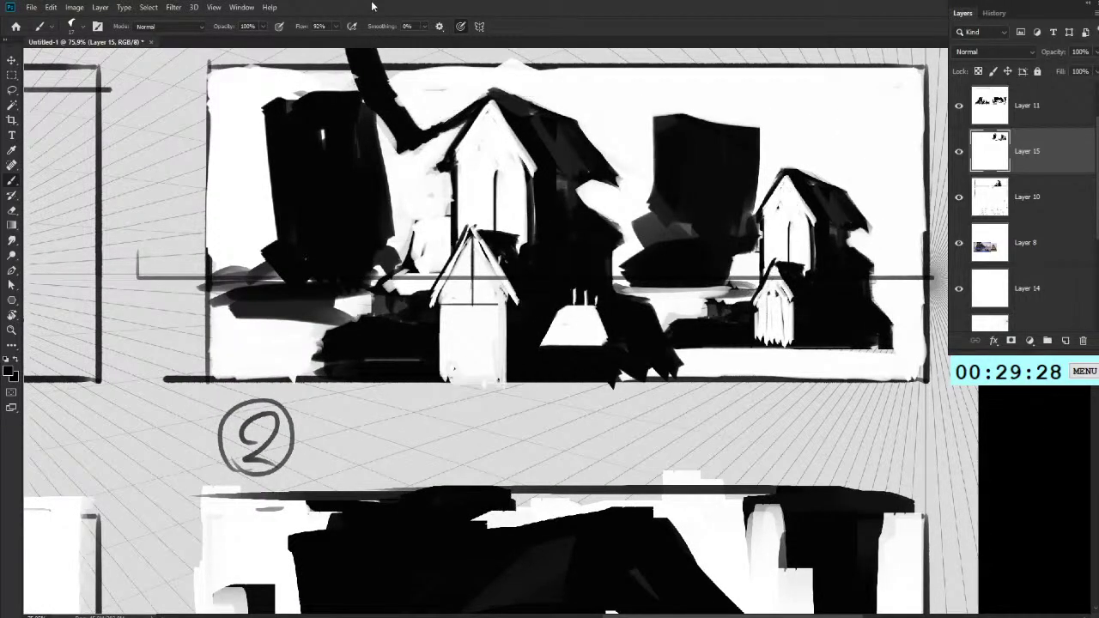
pyautogui.hotkey('ctrl', '-')
pyautogui.hotkey('ctrl', '-')
pyautogui.hotkey('ctrl', '-')
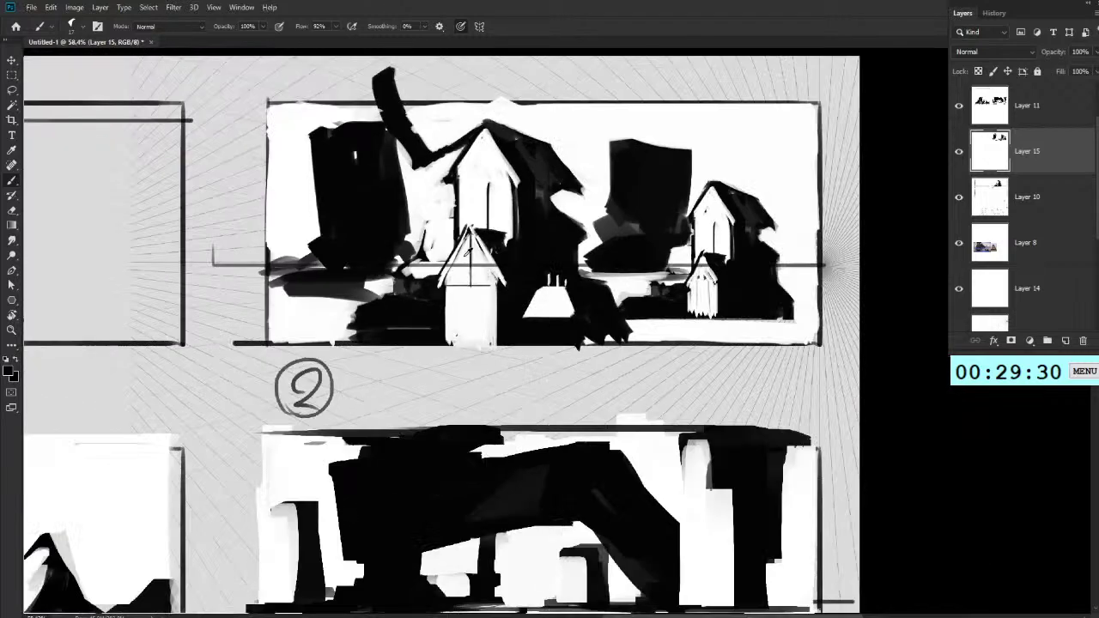
pyautogui.scroll(4, 461, 235)
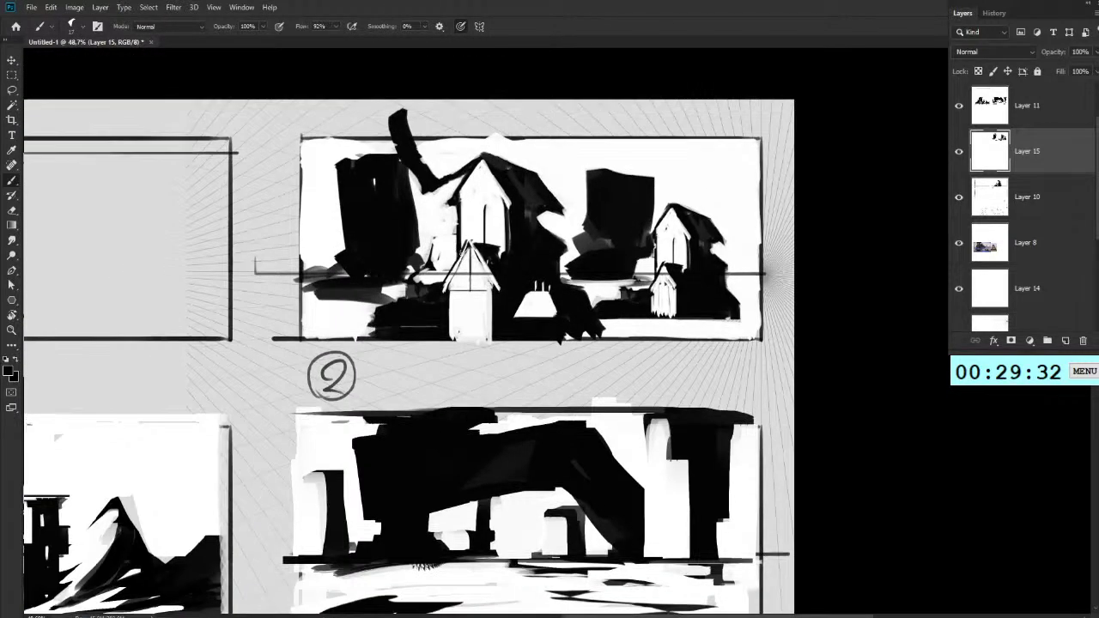
pyautogui.moveTo(513, 386)
pyautogui.mouseDown()
pyautogui.moveTo(557, 334)
pyautogui.moveTo(556, 345)
pyautogui.mouseUp()
pyautogui.moveTo(518, 320)
pyautogui.mouseDown()
pyautogui.moveTo(500, 338)
pyautogui.moveTo(531, 345)
pyautogui.mouseUp()
pyautogui.moveTo(523, 328); pyautogui.dragTo(546, 335)
pyautogui.hotkey('ctrl', 'z')
pyautogui.hotkey('ctrl', 'z')
pyautogui.hotkey('ctrl', 'z')
pyautogui.moveTo(424, 451); pyautogui.dragTo(464, 260)
pyautogui.hotkey('ctrl', 'z')
pyautogui.moveTo(552, 460)
pyautogui.mouseDown()
pyautogui.moveTo(556, 307)
pyautogui.moveTo(558, 601)
pyautogui.mouseUp()
pyautogui.moveTo(526, 249); pyautogui.dragTo(529, 406)
pyautogui.moveTo(567, 273); pyautogui.dragTo(508, 330)
pyautogui.hotkey('ctrl', 'z')
pyautogui.moveTo(588, 258)
pyautogui.mouseDown()
pyautogui.moveTo(520, 318)
pyautogui.moveTo(571, 390)
pyautogui.mouseUp()
pyautogui.hotkey('ctrl', 'z')
# Step: Handwrite "Creativity," beneath frame 2, beside its circled number
pyautogui.moveTo(507, 336)
pyautogui.mouseDown()
pyautogui.moveTo(580, 319)
pyautogui.moveTo(511, 335)
pyautogui.moveTo(534, 339)
pyautogui.mouseUp()
pyautogui.hotkey('ctrl', 'z')
pyautogui.moveTo(539, 322)
pyautogui.mouseDown()
pyautogui.moveTo(542, 339)
pyautogui.moveTo(555, 323)
pyautogui.moveTo(577, 337)
pyautogui.moveTo(591, 324)
pyautogui.mouseUp()
pyautogui.click(573, 332)
pyautogui.moveTo(600, 321)
pyautogui.mouseDown()
pyautogui.moveTo(601, 337)
pyautogui.moveTo(625, 323)
pyautogui.mouseUp()
pyautogui.moveTo(629, 326); pyautogui.dragTo(641, 342)
pyautogui.moveTo(636, 321)
pyautogui.mouseDown()
pyautogui.moveTo(651, 321)
pyautogui.moveTo(661, 343)
pyautogui.mouseUp()
pyautogui.moveTo(672, 327)
pyautogui.mouseDown()
pyautogui.moveTo(657, 353)
pyautogui.moveTo(697, 298)
pyautogui.mouseUp()
pyautogui.click(684, 342)
pyautogui.moveTo(697, 300); pyautogui.dragTo(680, 359)
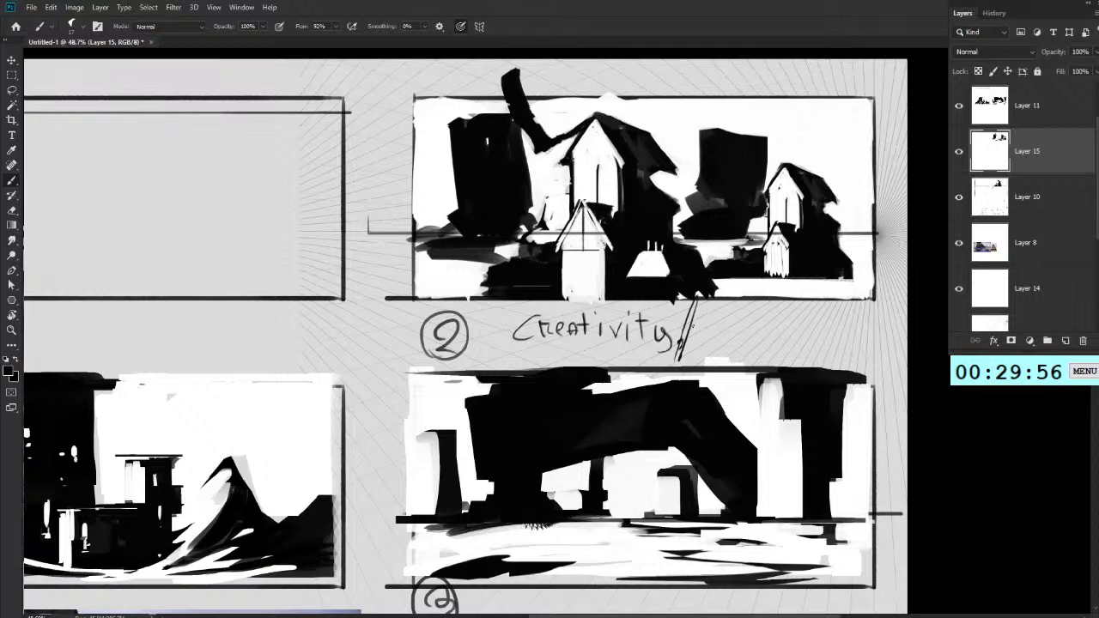
pyautogui.hotkey('ctrl', 'z')
# Step: Handwrite "Matt Painting" after "Creativity" beneath frame 2, separated by a slash
pyautogui.scroll(1, 749, 311)
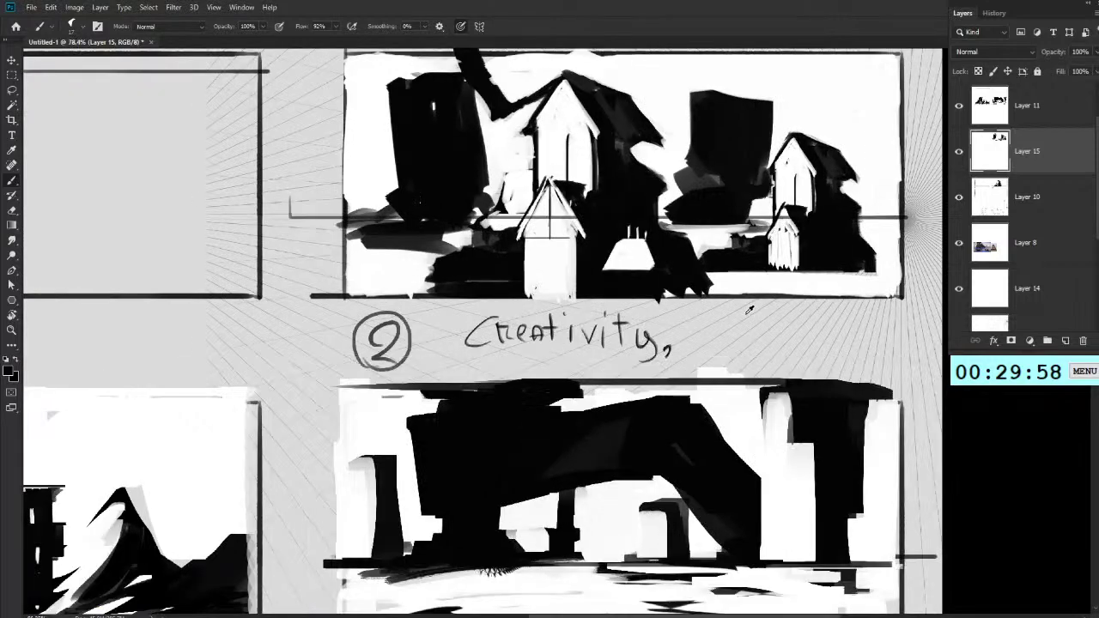
pyautogui.scroll(1, 749, 311)
pyautogui.scroll(1, 649, 343)
pyautogui.moveTo(593, 352)
pyautogui.mouseDown()
pyautogui.moveTo(570, 404)
pyautogui.moveTo(663, 393)
pyautogui.mouseUp()
pyautogui.moveTo(666, 343); pyautogui.dragTo(664, 385)
pyautogui.moveTo(660, 373)
pyautogui.mouseDown()
pyautogui.moveTo(678, 364)
pyautogui.moveTo(675, 393)
pyautogui.moveTo(704, 388)
pyautogui.mouseUp()
pyautogui.hotkey('ctrl', 'z')
pyautogui.moveTo(705, 344)
pyautogui.mouseDown()
pyautogui.moveTo(706, 389)
pyautogui.moveTo(709, 366)
pyautogui.moveTo(744, 392)
pyautogui.mouseUp()
pyautogui.moveTo(753, 359)
pyautogui.mouseDown()
pyautogui.moveTo(754, 388)
pyautogui.moveTo(781, 392)
pyautogui.mouseUp()
pyautogui.moveTo(778, 343)
pyautogui.mouseDown()
pyautogui.moveTo(778, 393)
pyautogui.moveTo(801, 367)
pyautogui.moveTo(799, 397)
pyautogui.mouseUp()
pyautogui.moveTo(799, 347); pyautogui.dragTo(800, 351)
pyautogui.moveTo(812, 378)
pyautogui.mouseDown()
pyautogui.moveTo(839, 373)
pyautogui.moveTo(841, 392)
pyautogui.moveTo(848, 378)
pyautogui.moveTo(841, 416)
pyautogui.mouseUp()
pyautogui.moveTo(924, 351)
pyautogui.mouseDown()
pyautogui.moveTo(742, 339)
pyautogui.moveTo(702, 491)
pyautogui.moveTo(837, 464)
pyautogui.mouseUp()
pyautogui.moveTo(545, 403)
pyautogui.mouseDown()
pyautogui.moveTo(596, 543)
pyautogui.moveTo(661, 185)
pyautogui.mouseUp()
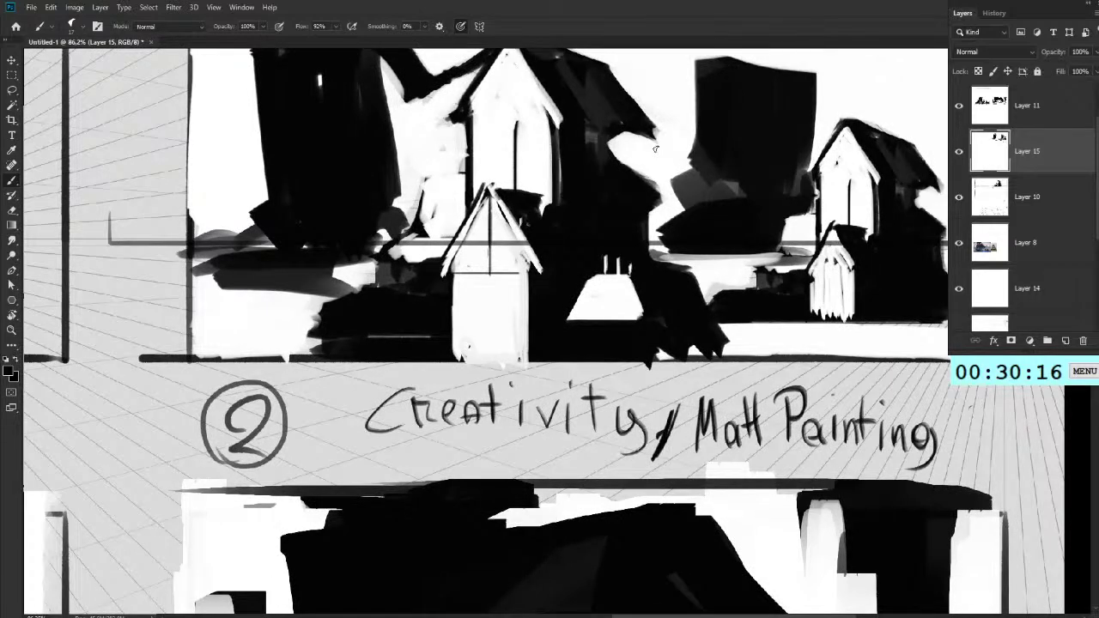
pyautogui.scroll(-3, 692, 215)
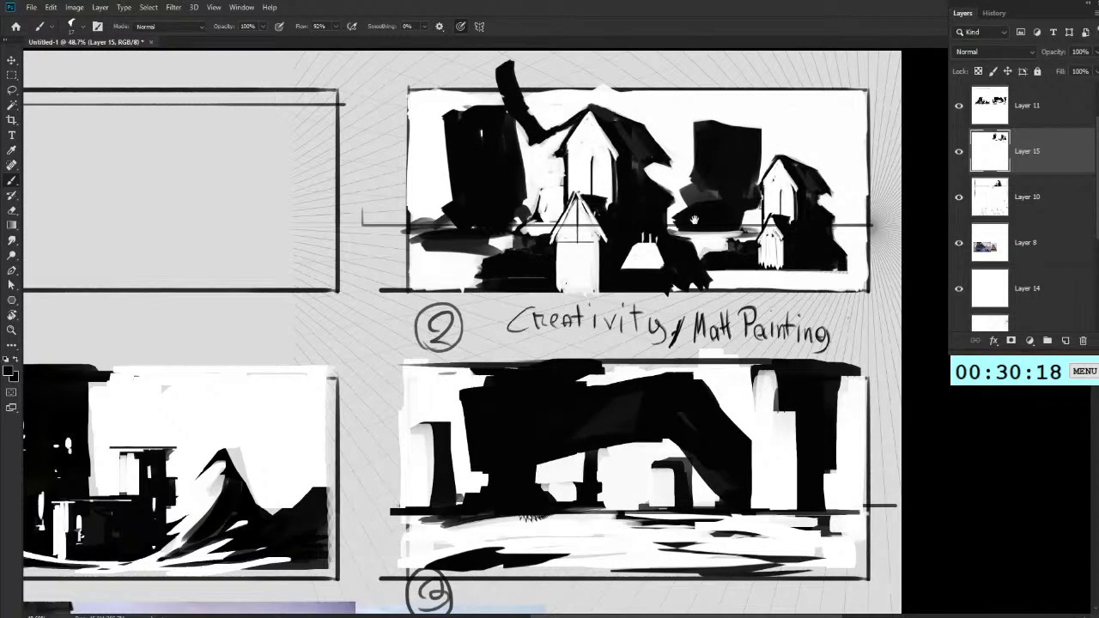
# Step: Erase the part of the dark curved beam that sticks out above frame 2's upper edge
pyautogui.scroll(1, 694, 219)
pyautogui.press('e')
pyautogui.moveTo(519, 110)
pyautogui.mouseDown()
pyautogui.moveTo(485, 123)
pyautogui.moveTo(488, 101)
pyautogui.moveTo(481, 126)
pyautogui.mouseUp()
pyautogui.press('b')
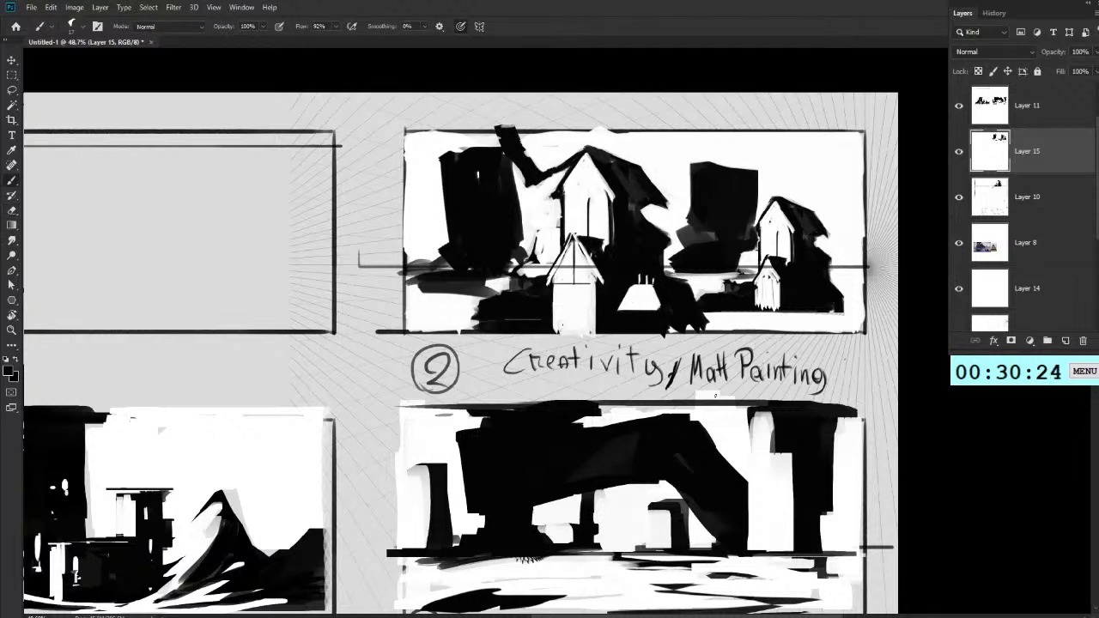
pyautogui.moveTo(579, 333)
pyautogui.mouseDown()
pyautogui.moveTo(509, 400)
pyautogui.moveTo(567, 335)
pyautogui.mouseUp()
pyautogui.hotkey('ctrl', 'z')
# Step: Handwrite a circled 1 between frame 2's number and "Creativity", and draw a small arrow beneath it pointing to the word
pyautogui.moveTo(464, 373)
pyautogui.mouseDown()
pyautogui.moveTo(481, 354)
pyautogui.moveTo(484, 369)
pyautogui.mouseUp()
pyautogui.click(488, 372)
pyautogui.moveTo(493, 354)
pyautogui.mouseDown()
pyautogui.moveTo(469, 382)
pyautogui.moveTo(546, 385)
pyautogui.moveTo(523, 394)
pyautogui.mouseUp()
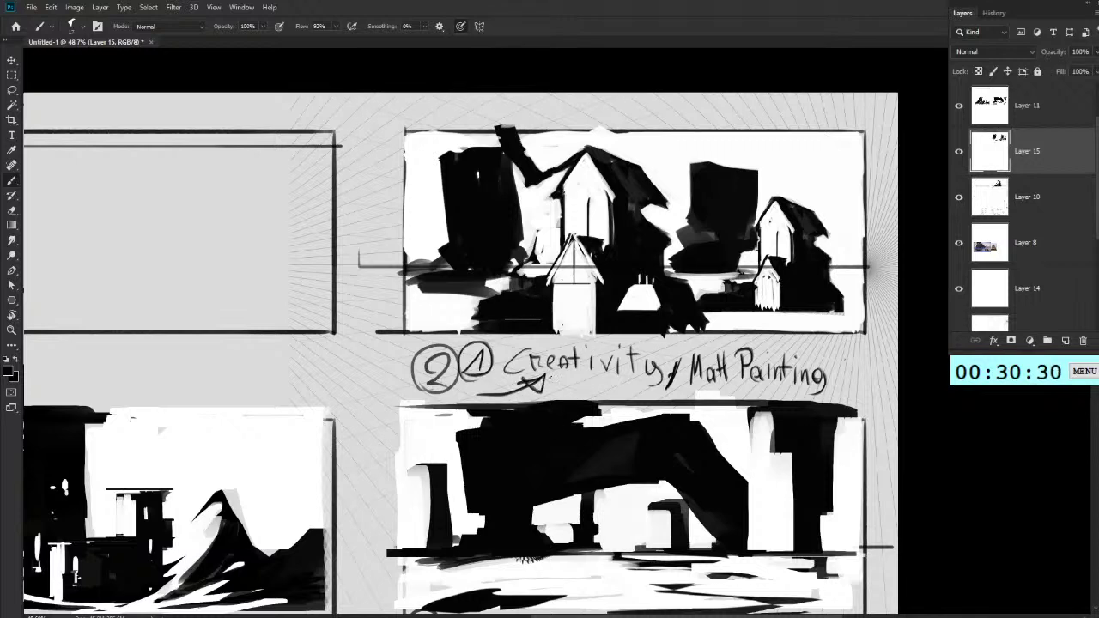
pyautogui.moveTo(608, 397)
pyautogui.mouseDown()
pyautogui.moveTo(618, 409)
pyautogui.moveTo(600, 402)
pyautogui.mouseUp()
pyautogui.hotkey('ctrl', 'z')
pyautogui.hotkey('ctrl', 'z')
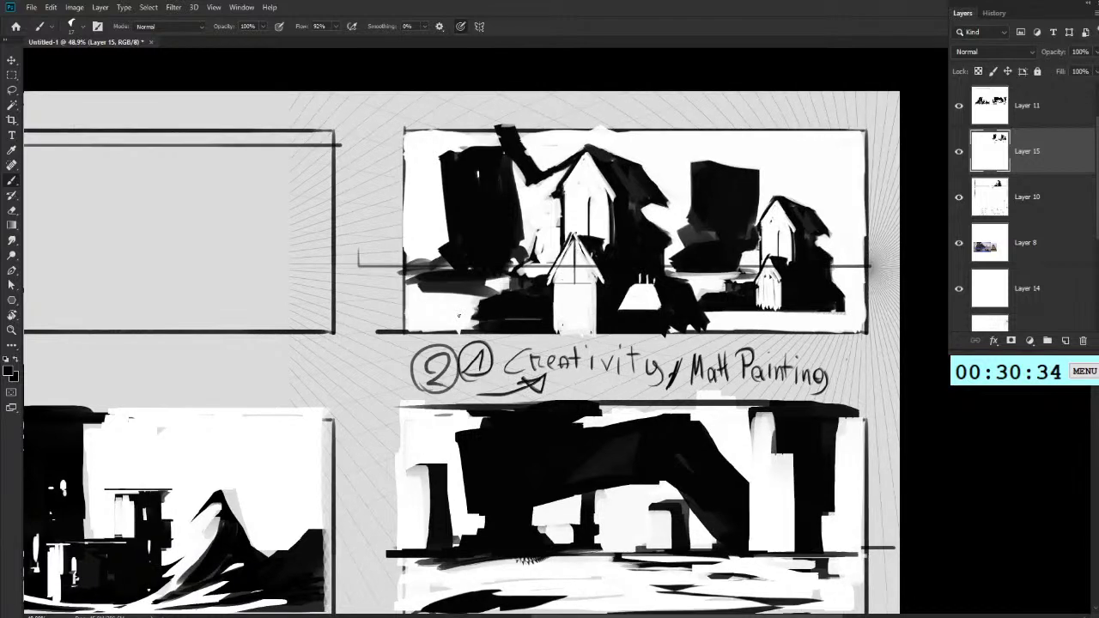
pyautogui.scroll(1, 469, 313)
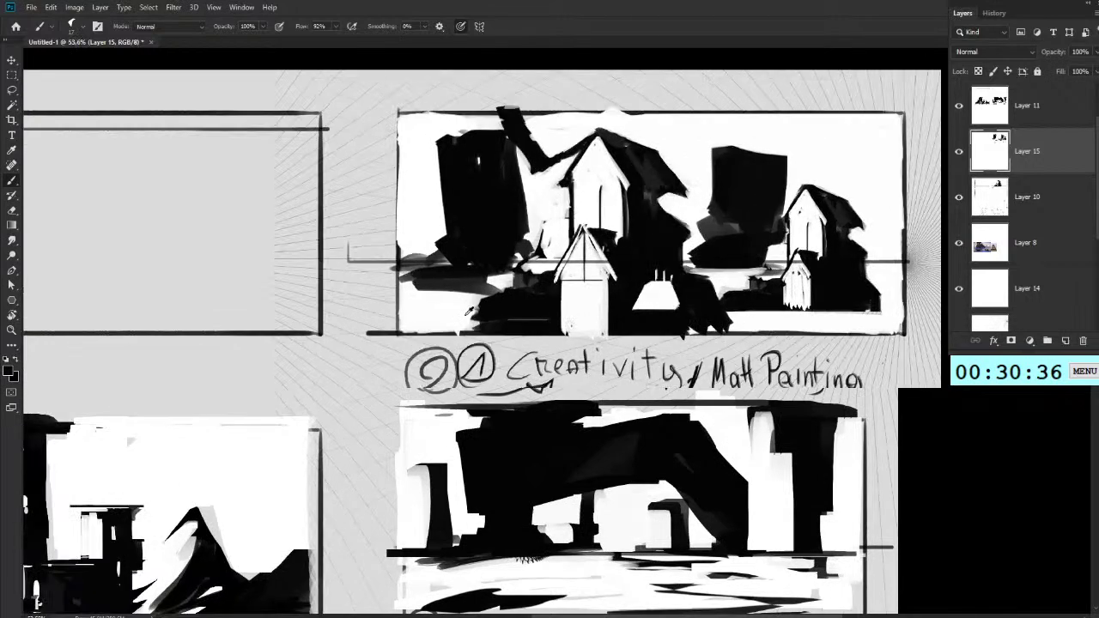
pyautogui.moveTo(467, 298); pyautogui.dragTo(465, 316)
pyautogui.moveTo(666, 335); pyautogui.dragTo(612, 345)
pyautogui.keyDown('alt'); pyautogui.click(580, 198); pyautogui.keyUp('alt')
pyautogui.moveTo(464, 204)
pyautogui.mouseDown()
pyautogui.moveTo(580, 342)
pyautogui.moveTo(578, 315)
pyautogui.mouseUp()
pyautogui.hotkey('ctrl', 'z')
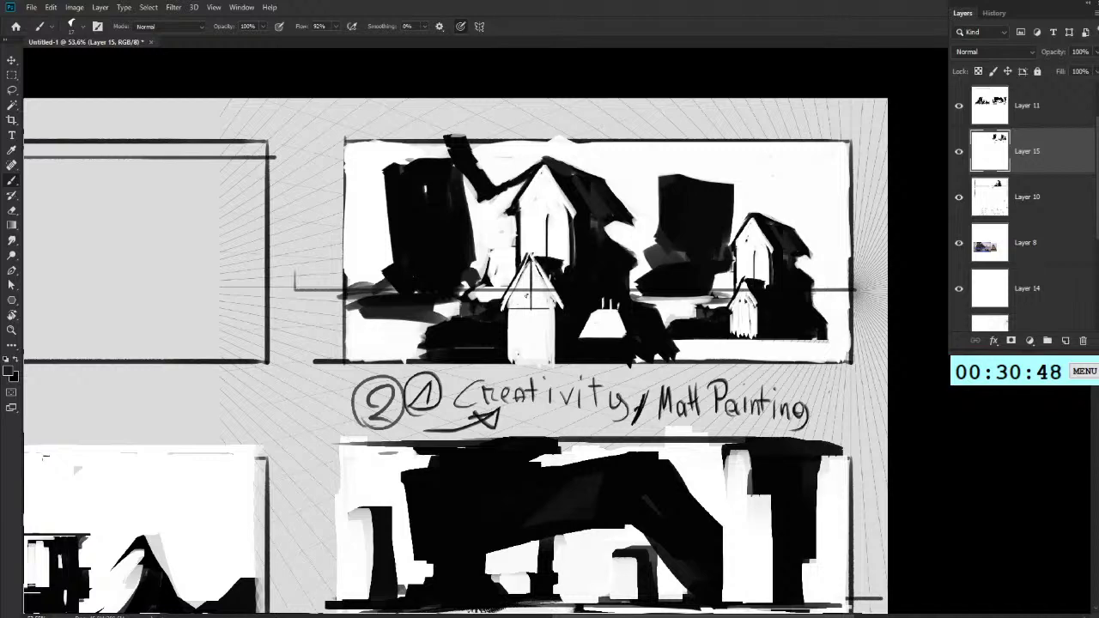
# Step: Draw a straight black vertical line along frame 3's left edge, past its lower corner, and reinforce the frame's upper-right corner
pyautogui.moveTo(562, 442); pyautogui.dragTo(596, 304)
pyautogui.moveTo(664, 447); pyautogui.dragTo(527, 316)
pyautogui.moveTo(499, 387); pyautogui.dragTo(572, 256)
pyautogui.moveTo(550, 61)
pyautogui.mouseDown()
pyautogui.moveTo(588, 247)
pyautogui.moveTo(575, 380)
pyautogui.mouseUp()
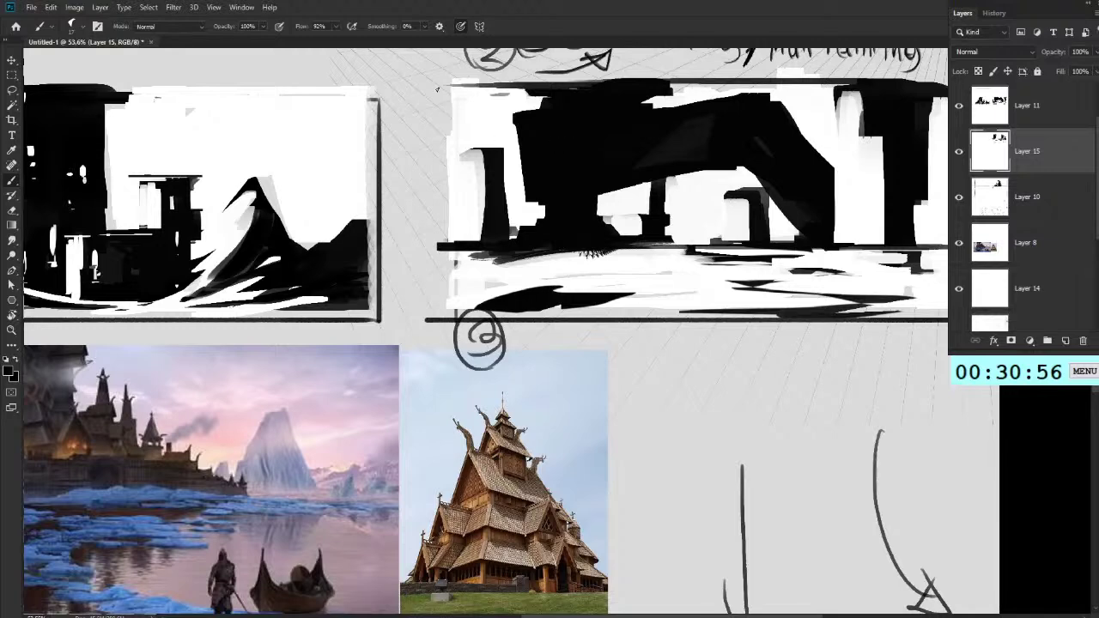
pyautogui.moveTo(450, 87)
pyautogui.mouseDown()
pyautogui.moveTo(449, 332)
pyautogui.moveTo(449, 263)
pyautogui.mouseUp()
pyautogui.moveTo(449, 86); pyautogui.dragTo(450, 368)
pyautogui.moveTo(745, 157); pyautogui.dragTo(517, 172)
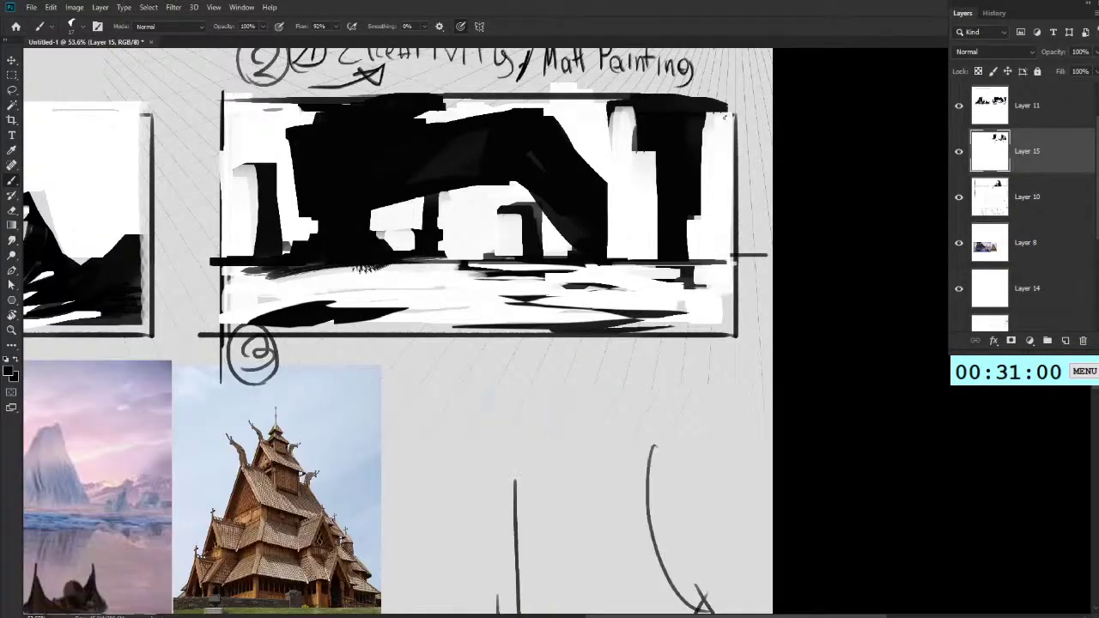
pyautogui.moveTo(713, 104)
pyautogui.mouseDown()
pyautogui.moveTo(738, 102)
pyautogui.moveTo(734, 140)
pyautogui.mouseUp()
pyautogui.moveTo(682, 189); pyautogui.dragTo(734, 523)
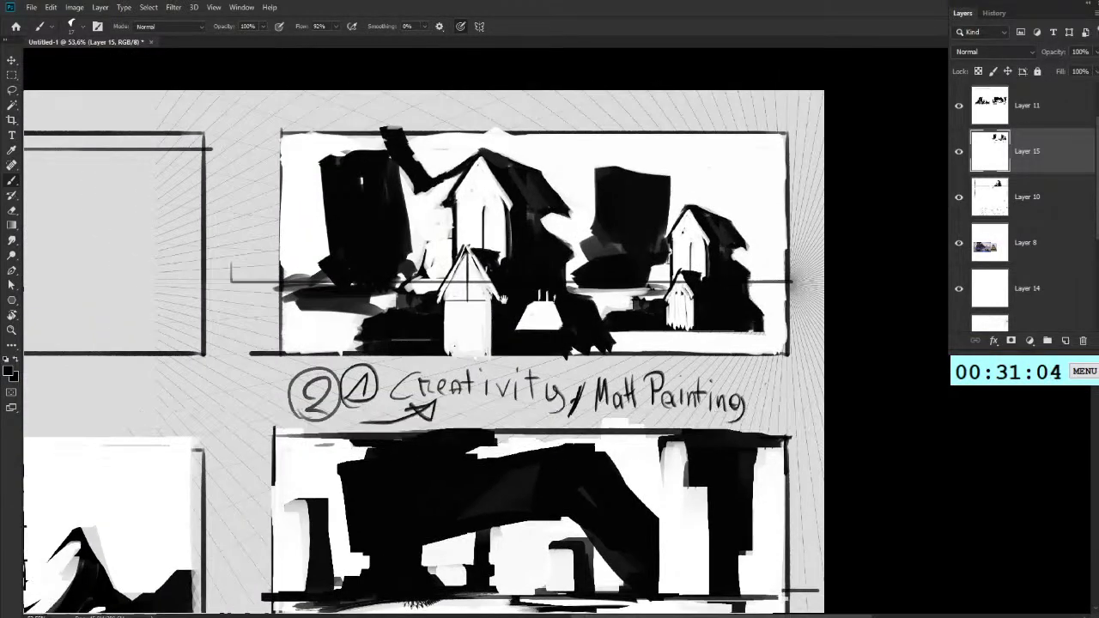
pyautogui.moveTo(501, 298); pyautogui.dragTo(710, 267)
pyautogui.moveTo(549, 254); pyautogui.dragTo(517, 258)
pyautogui.moveTo(662, 384); pyautogui.dragTo(647, 402)
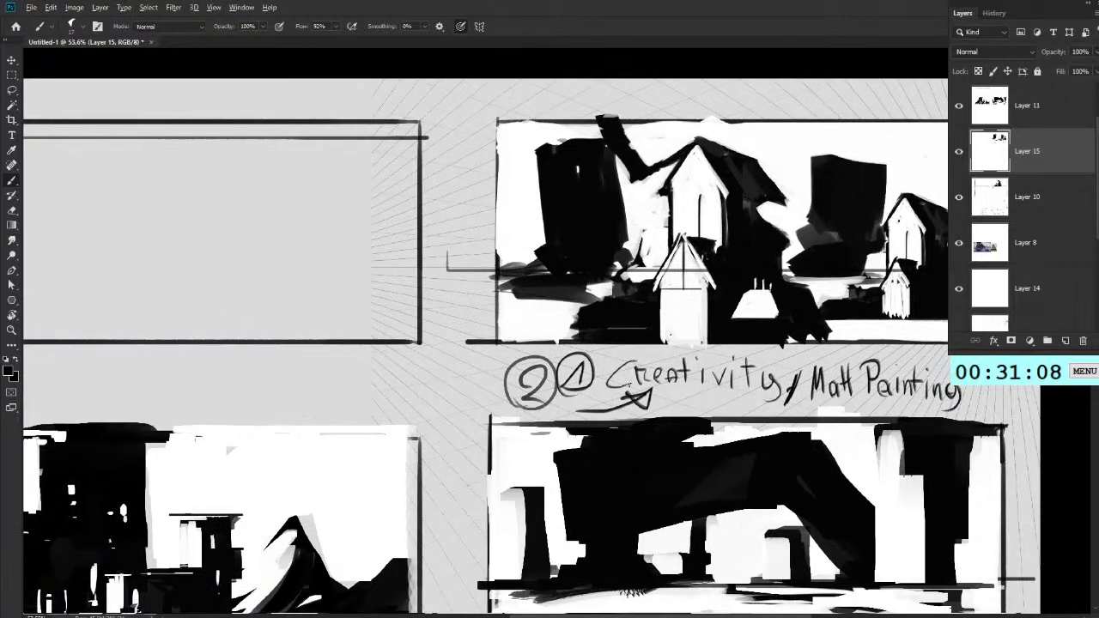
pyautogui.scroll(-6, 676, 275)
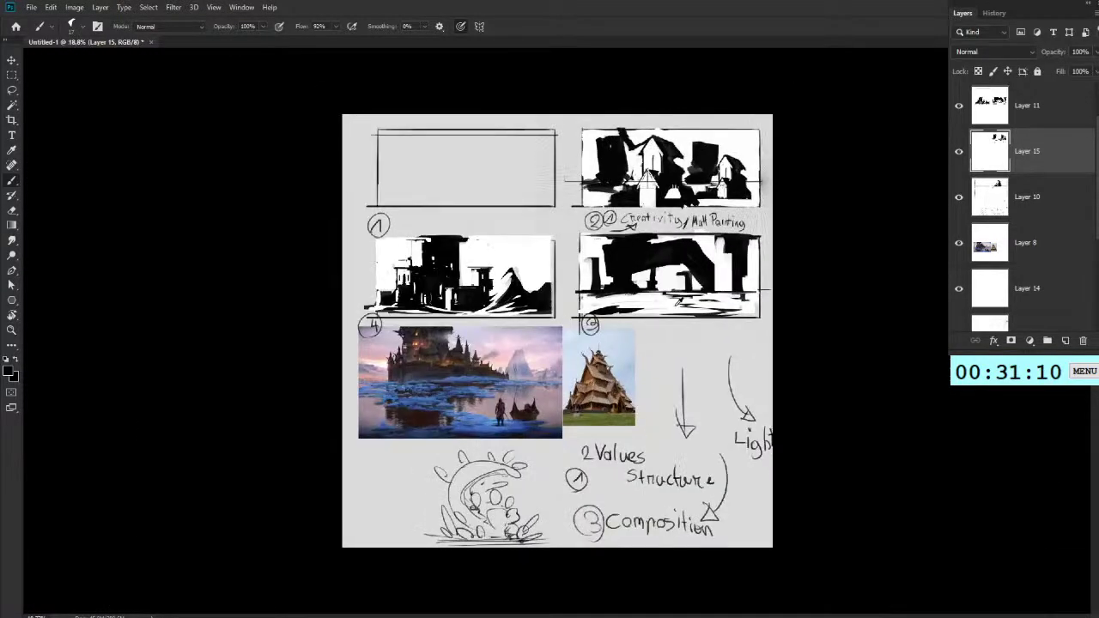
pyautogui.scroll(-1, 680, 301)
pyautogui.scroll(2, 675, 302)
# Step: Select the sketch and reference layers from Layer 11 down to Layer 14 and merge them into a single layer
pyautogui.click(11, 75)
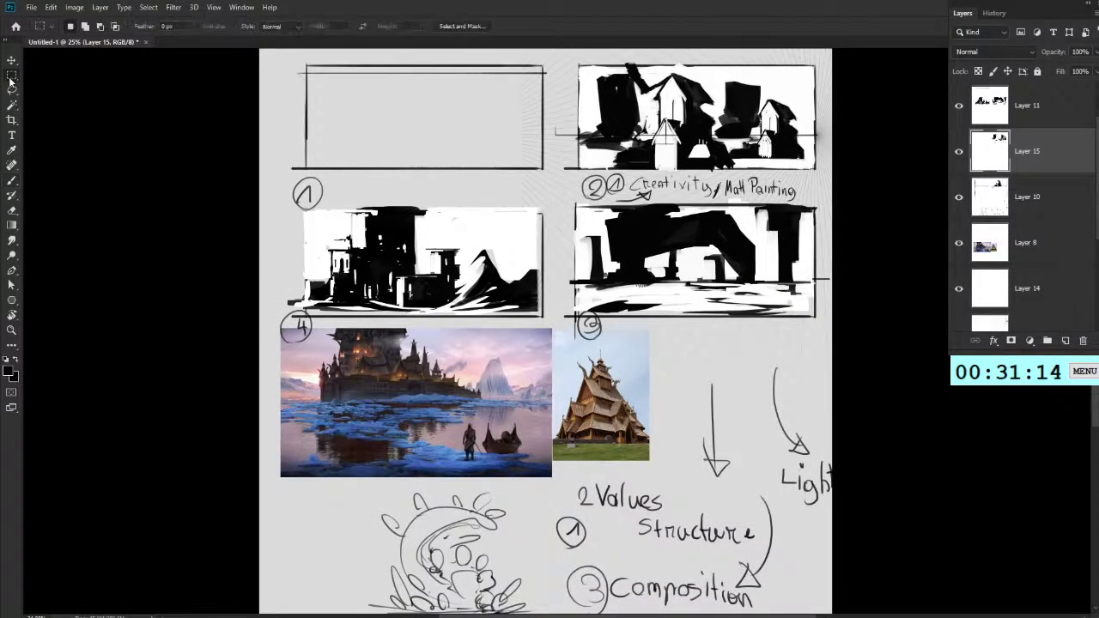
pyautogui.hotkey('alt', '[')
pyautogui.hotkey('alt', '[')
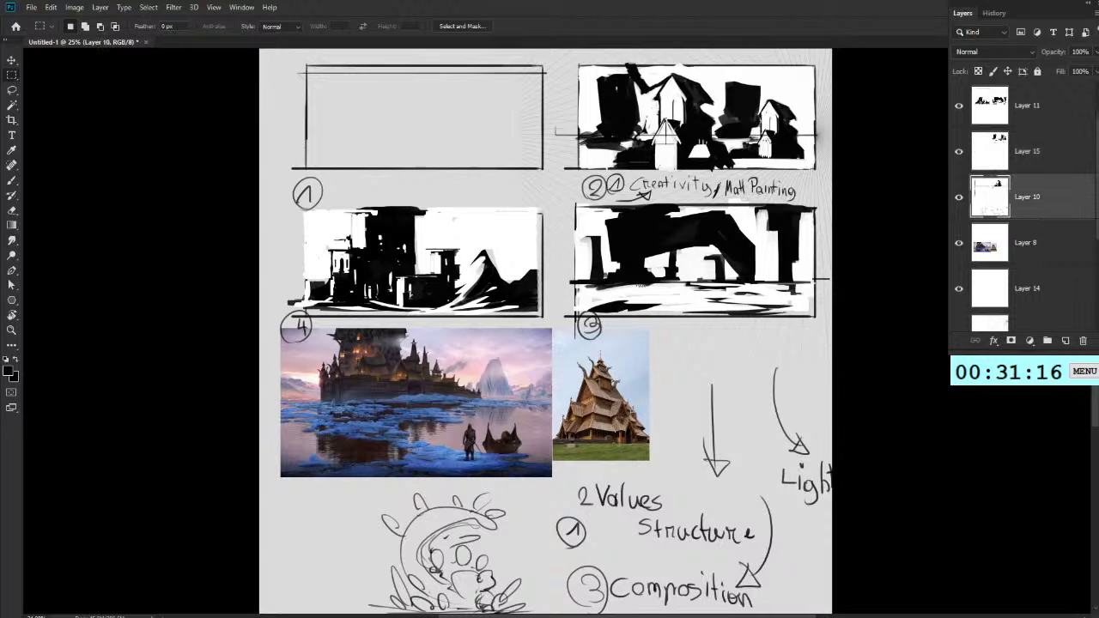
pyautogui.hotkey('alt', 'shift', ']')
pyautogui.hotkey('alt', 'shift', ']')
pyautogui.hotkey('alt', 'shift', ']')
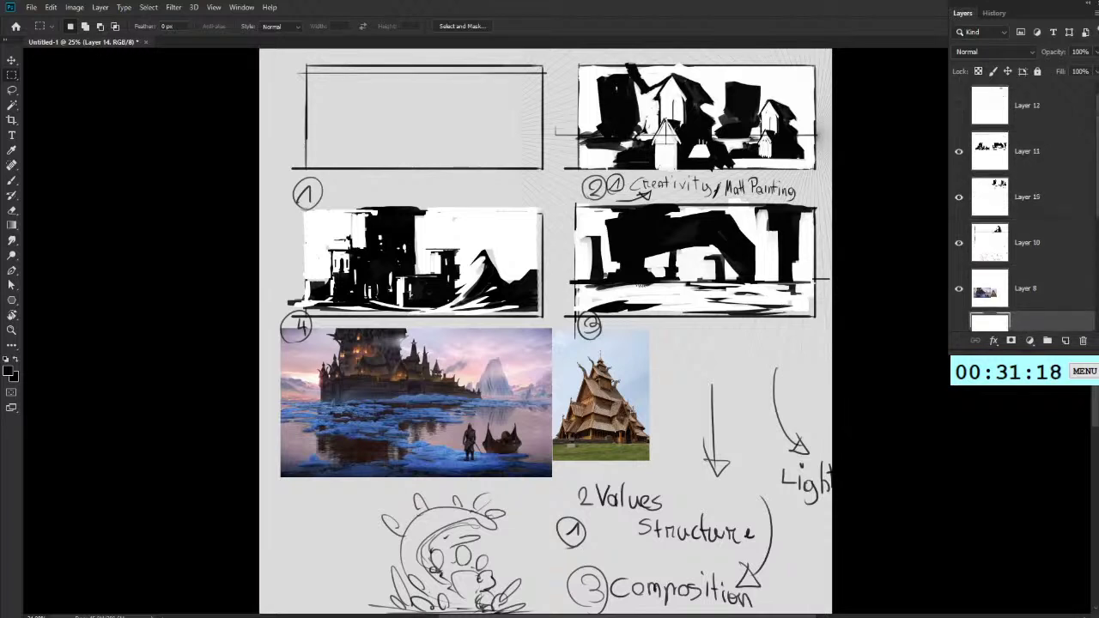
pyautogui.hotkey('ctrl', 'e')
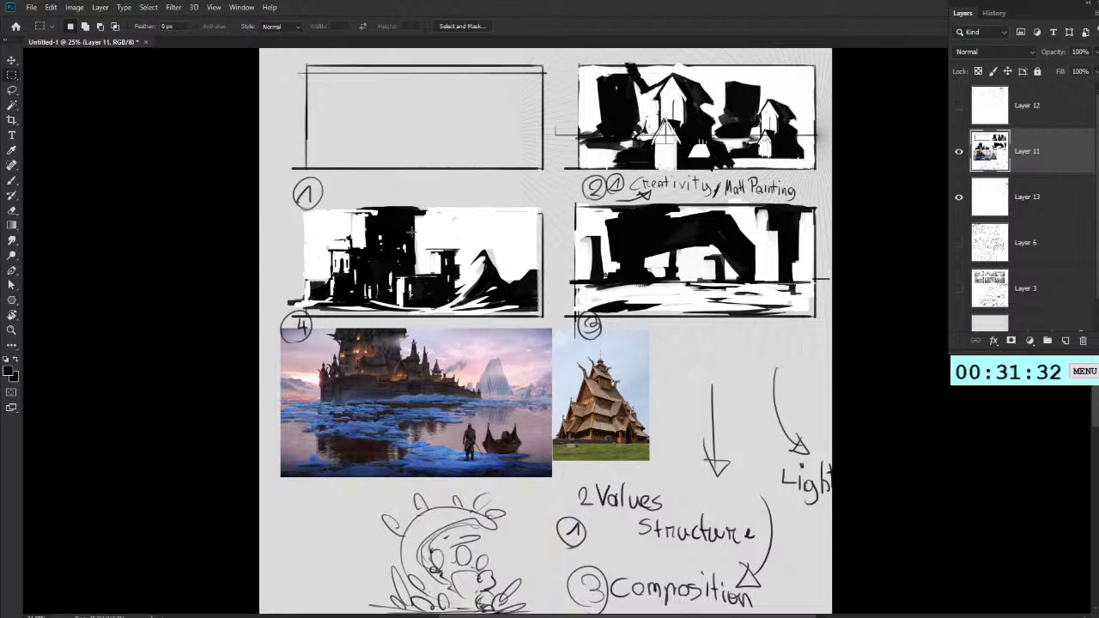
# Step: Review the thumbnail frames at several magnifications, comparing their black-and-white shapes with the castle and stave church reference images
pyautogui.press('b')
pyautogui.moveTo(328, 280)
pyautogui.mouseDown()
pyautogui.moveTo(450, 201)
pyautogui.moveTo(502, 279)
pyautogui.mouseUp()
pyautogui.hotkey('ctrl', 'z')
pyautogui.scroll(1, 464, 216)
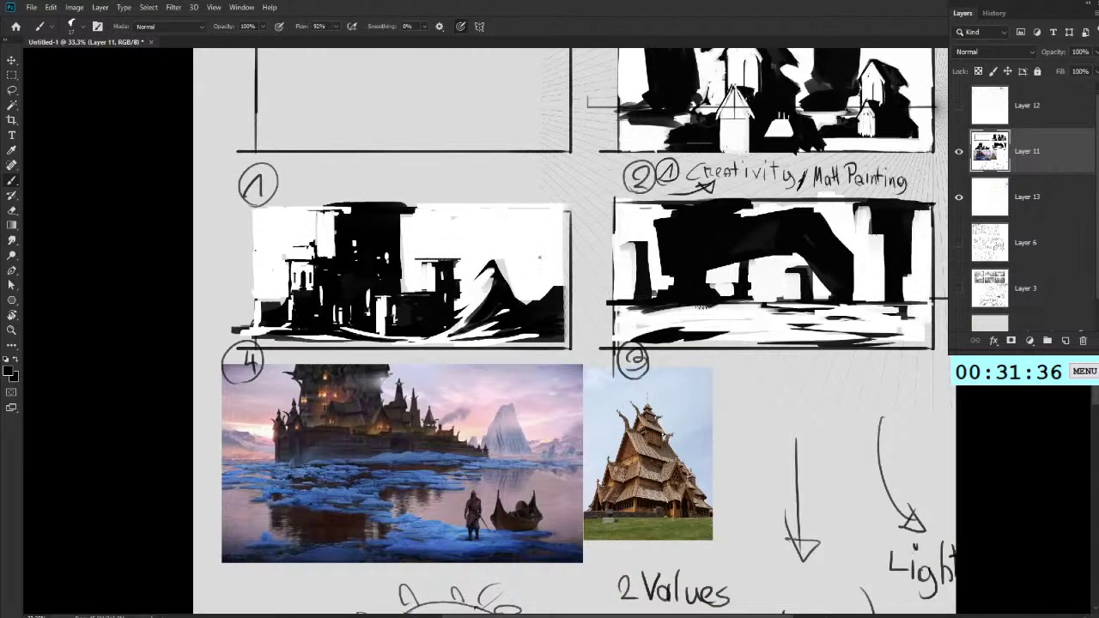
pyautogui.scroll(-1, 539, 256)
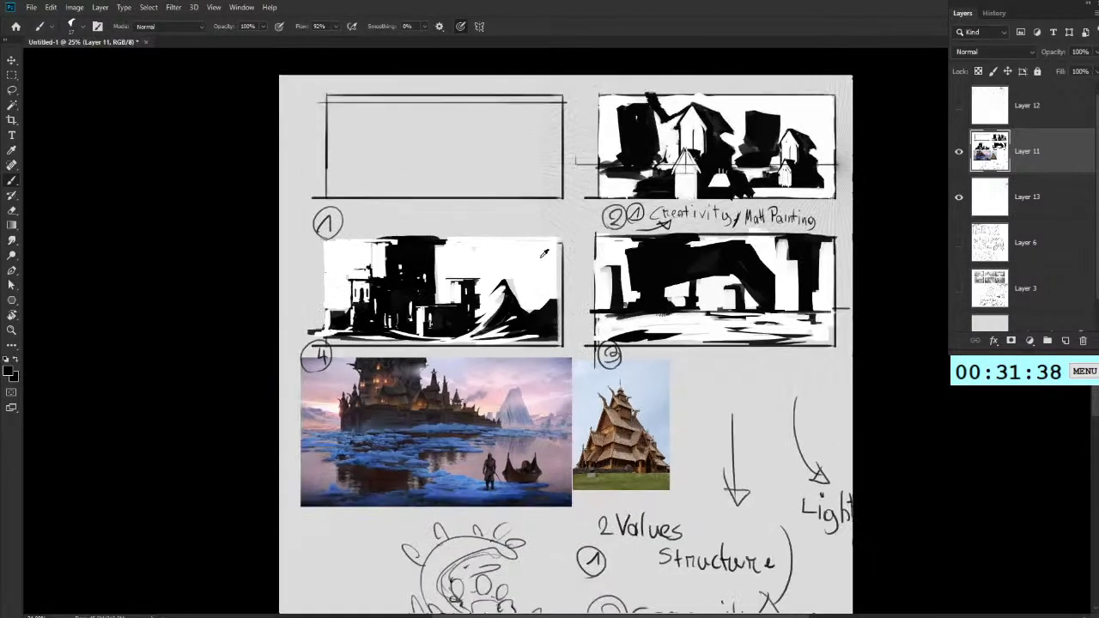
pyautogui.scroll(1, 544, 253)
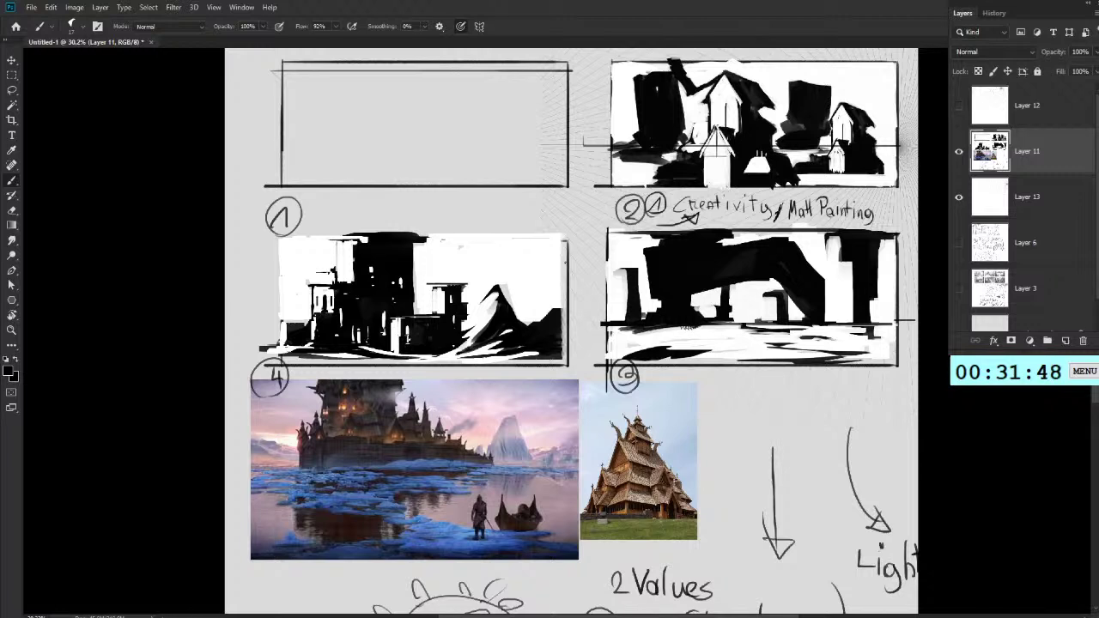
pyautogui.scroll(-2, 591, 259)
pyautogui.scroll(1, 688, 246)
pyautogui.scroll(3, 608, 279)
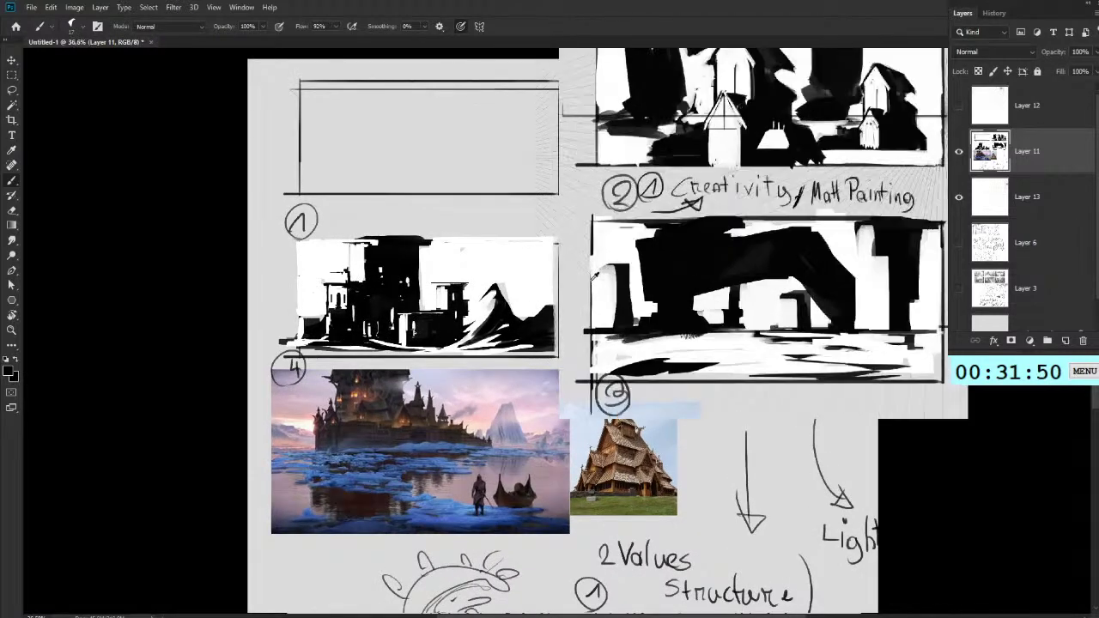
pyautogui.scroll(2, 606, 276)
pyautogui.moveTo(352, 320); pyautogui.dragTo(447, 319)
pyautogui.hotkey('ctrl', 'z')
pyautogui.scroll(-3, 427, 260)
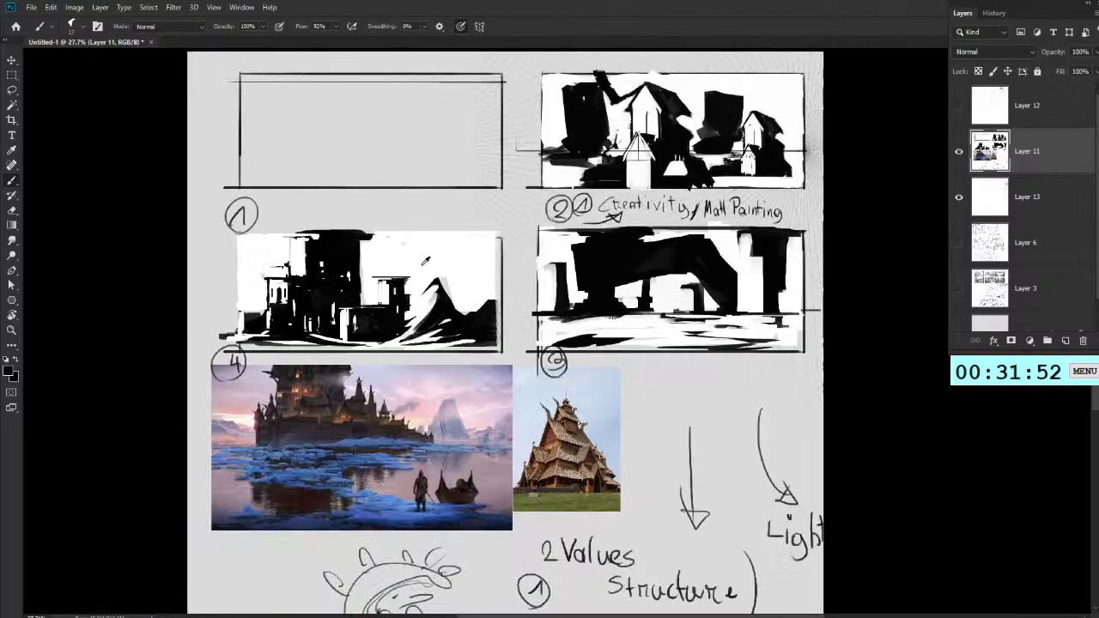
pyautogui.scroll(-2, 441, 274)
pyautogui.scroll(1, 439, 276)
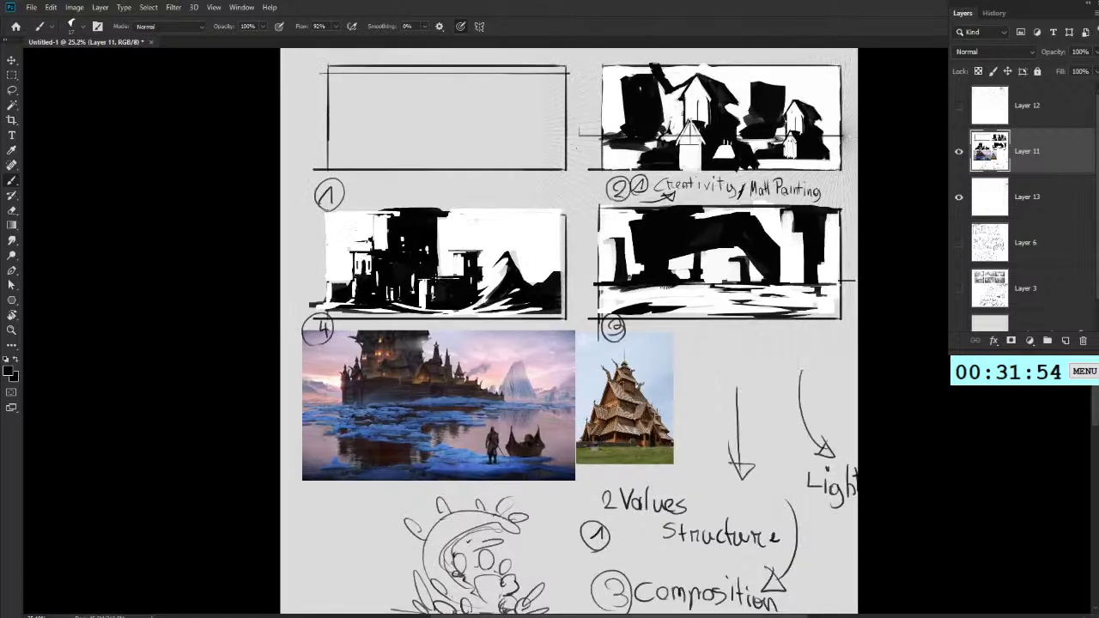